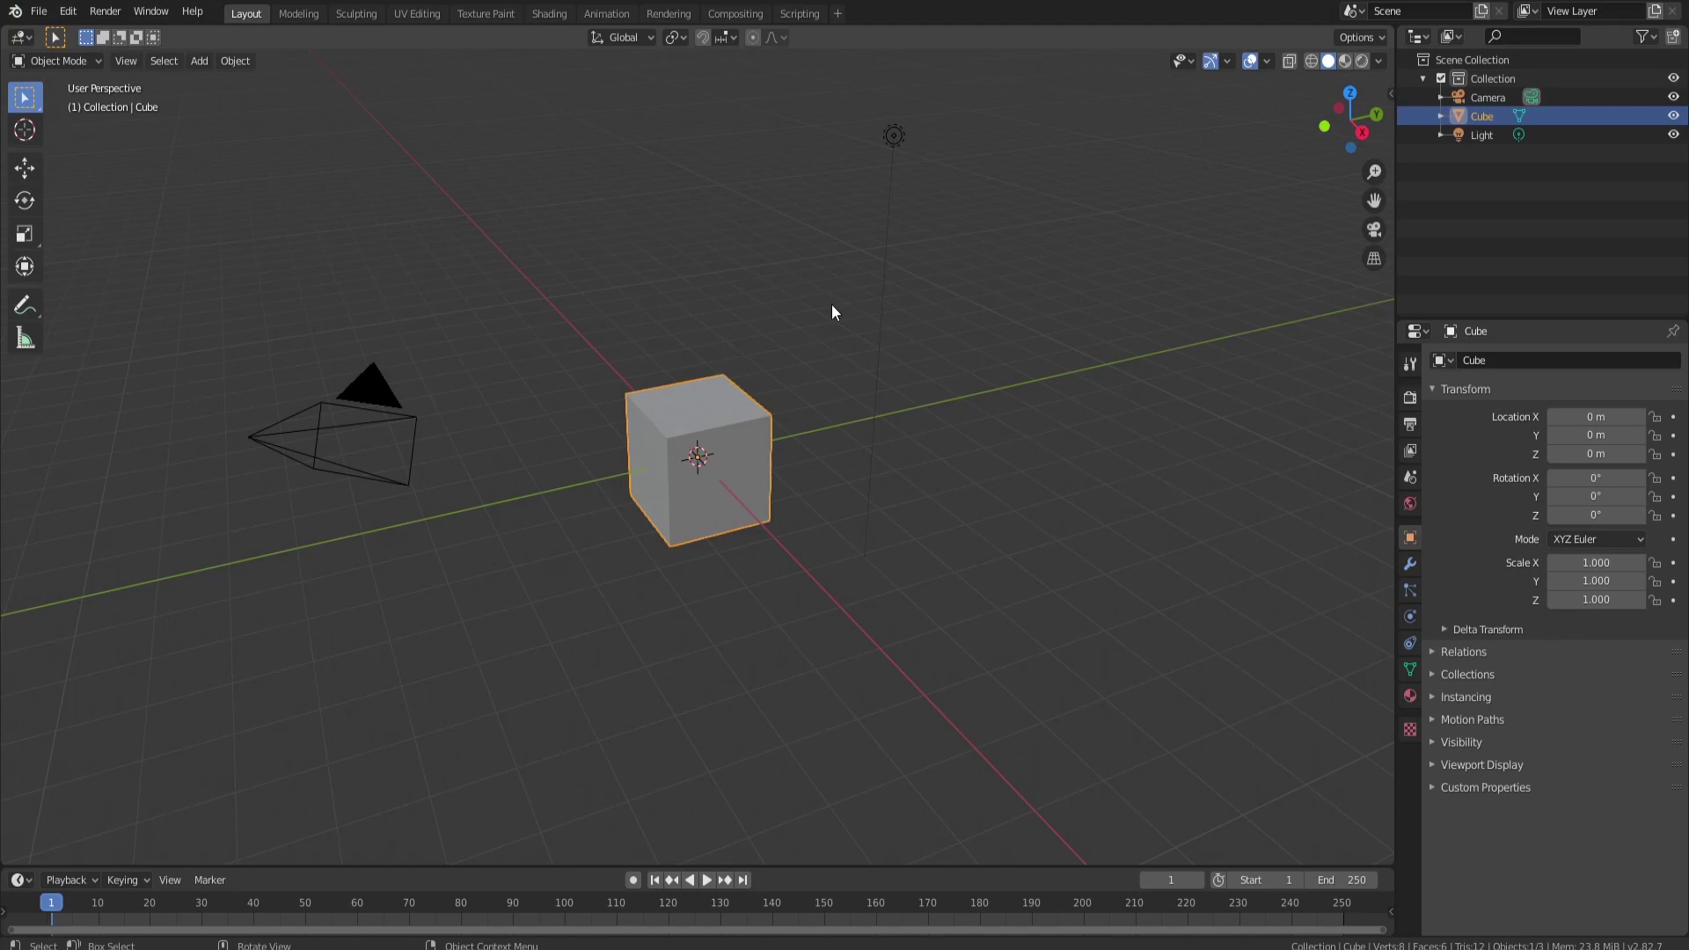
Step: Enter Edit Mode on the default cube and delete all of its vertices
{"action": "middle_click_drag", "start_coordinate": [833, 313], "coordinate": [752, 383]}
{"action": "scroll", "coordinate": [758, 331], "scroll_direction": "up", "scroll_amount": 3}
{"action": "key", "text": "Tab"}
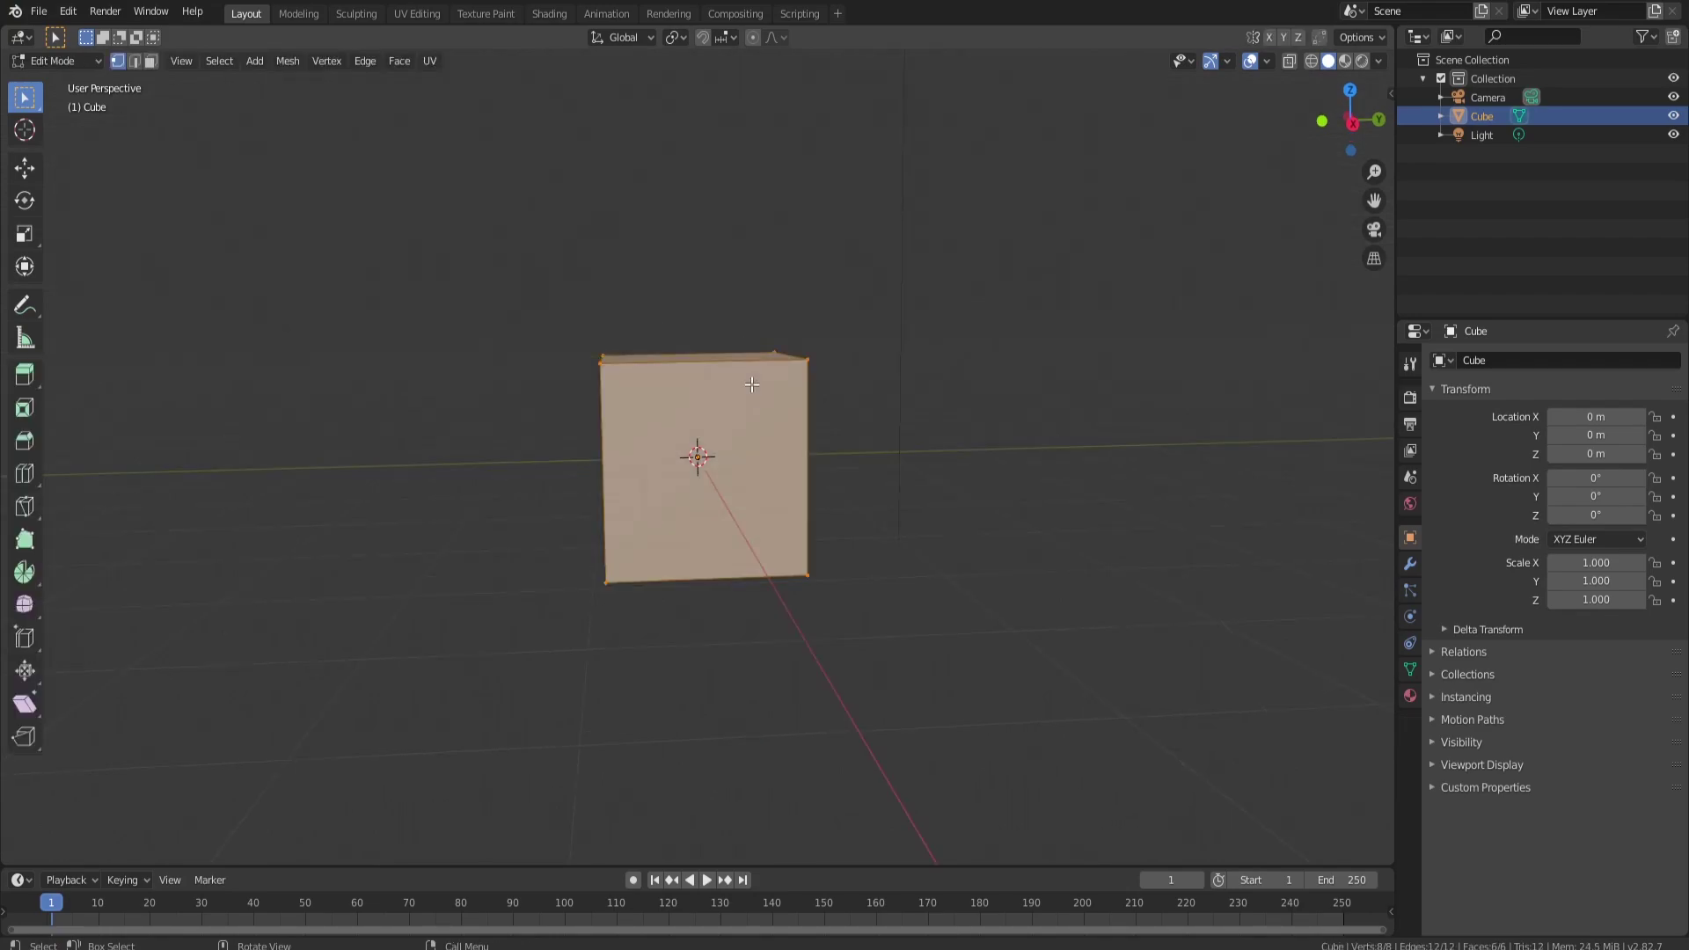
{"action": "key", "text": "x"}
{"action": "left_click", "coordinate": [751, 384]}
Step: Add a cylinder with 5 vertices inside the emptied mesh
{"action": "key", "text": "shift+a"}
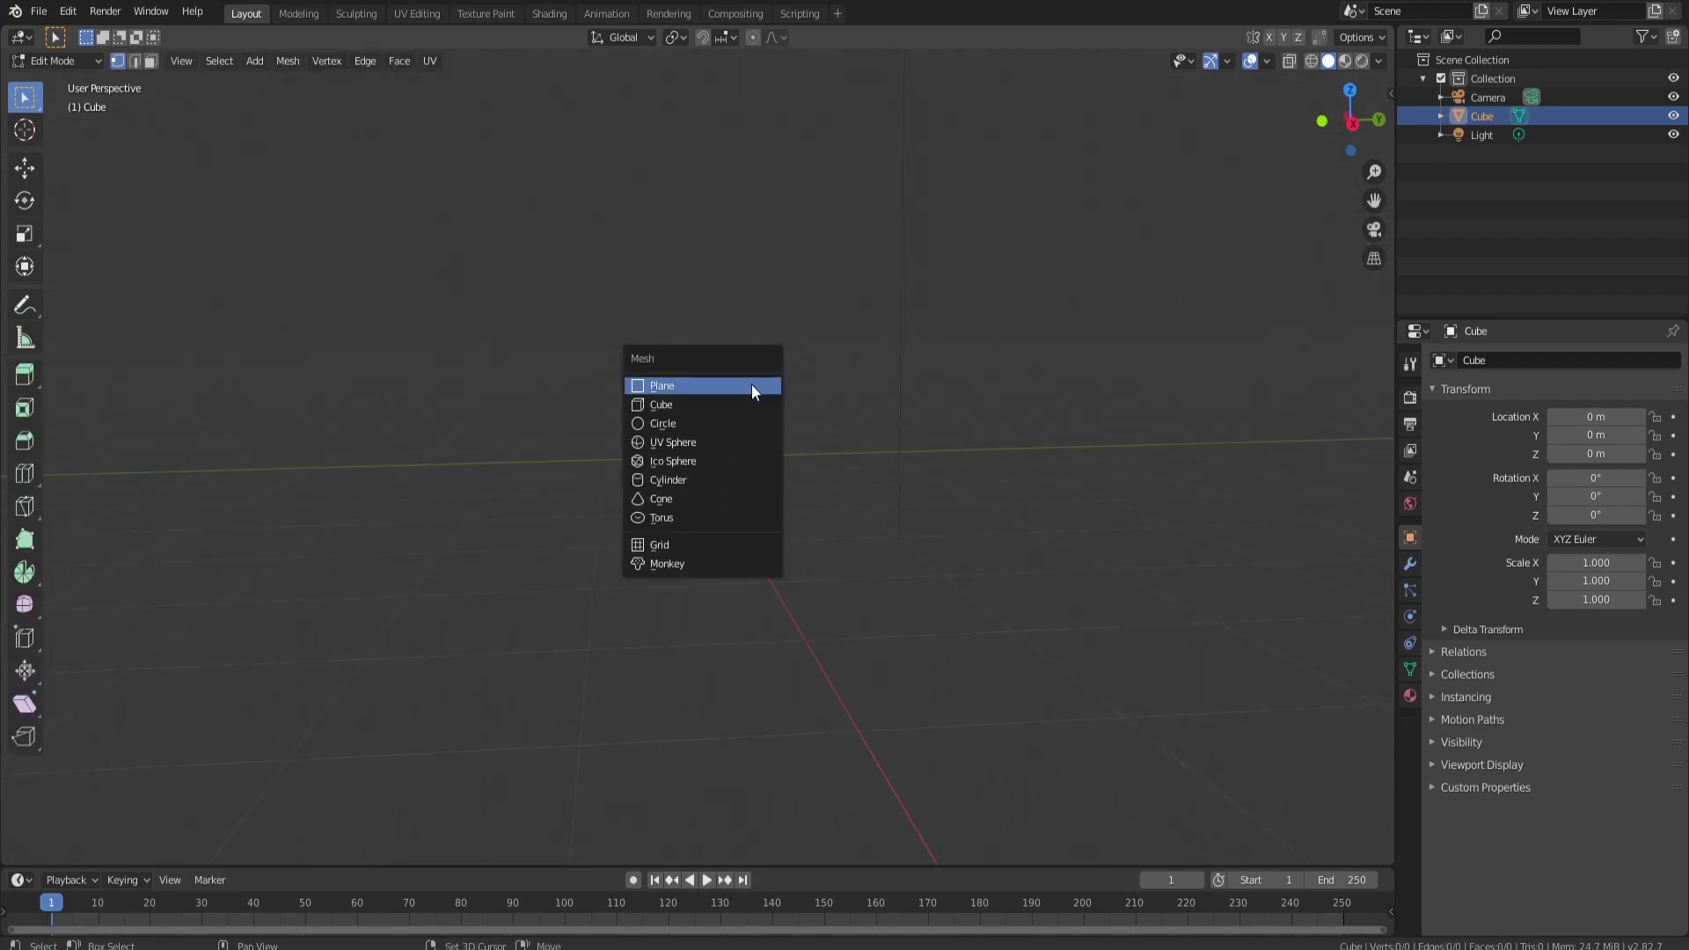
{"action": "left_click", "coordinate": [685, 480]}
{"action": "left_click", "coordinate": [57, 849]}
{"action": "left_click", "coordinate": [252, 623]}
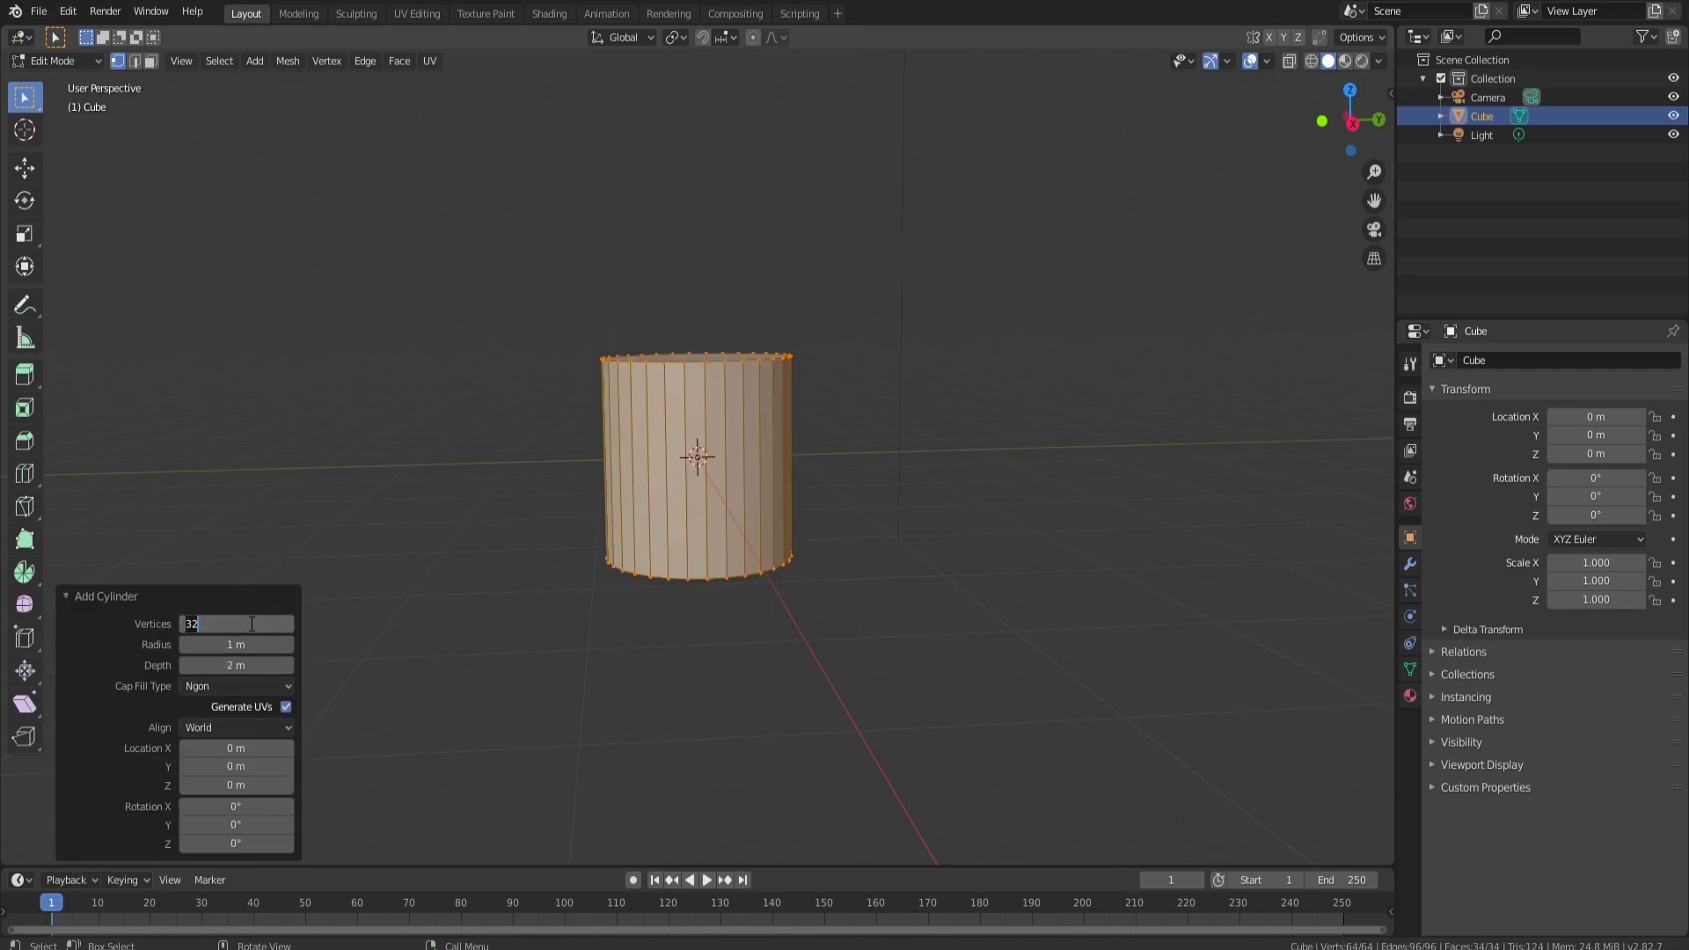
{"action": "type", "text": "5"}
{"action": "key", "text": "Return"}
Step: Extrude the prism's top face straight up three times, about 1.9 m for each of the first two, to form a tall segmented trunk
{"action": "middle_click_drag", "start_coordinate": [546, 419], "coordinate": [221, 230]}
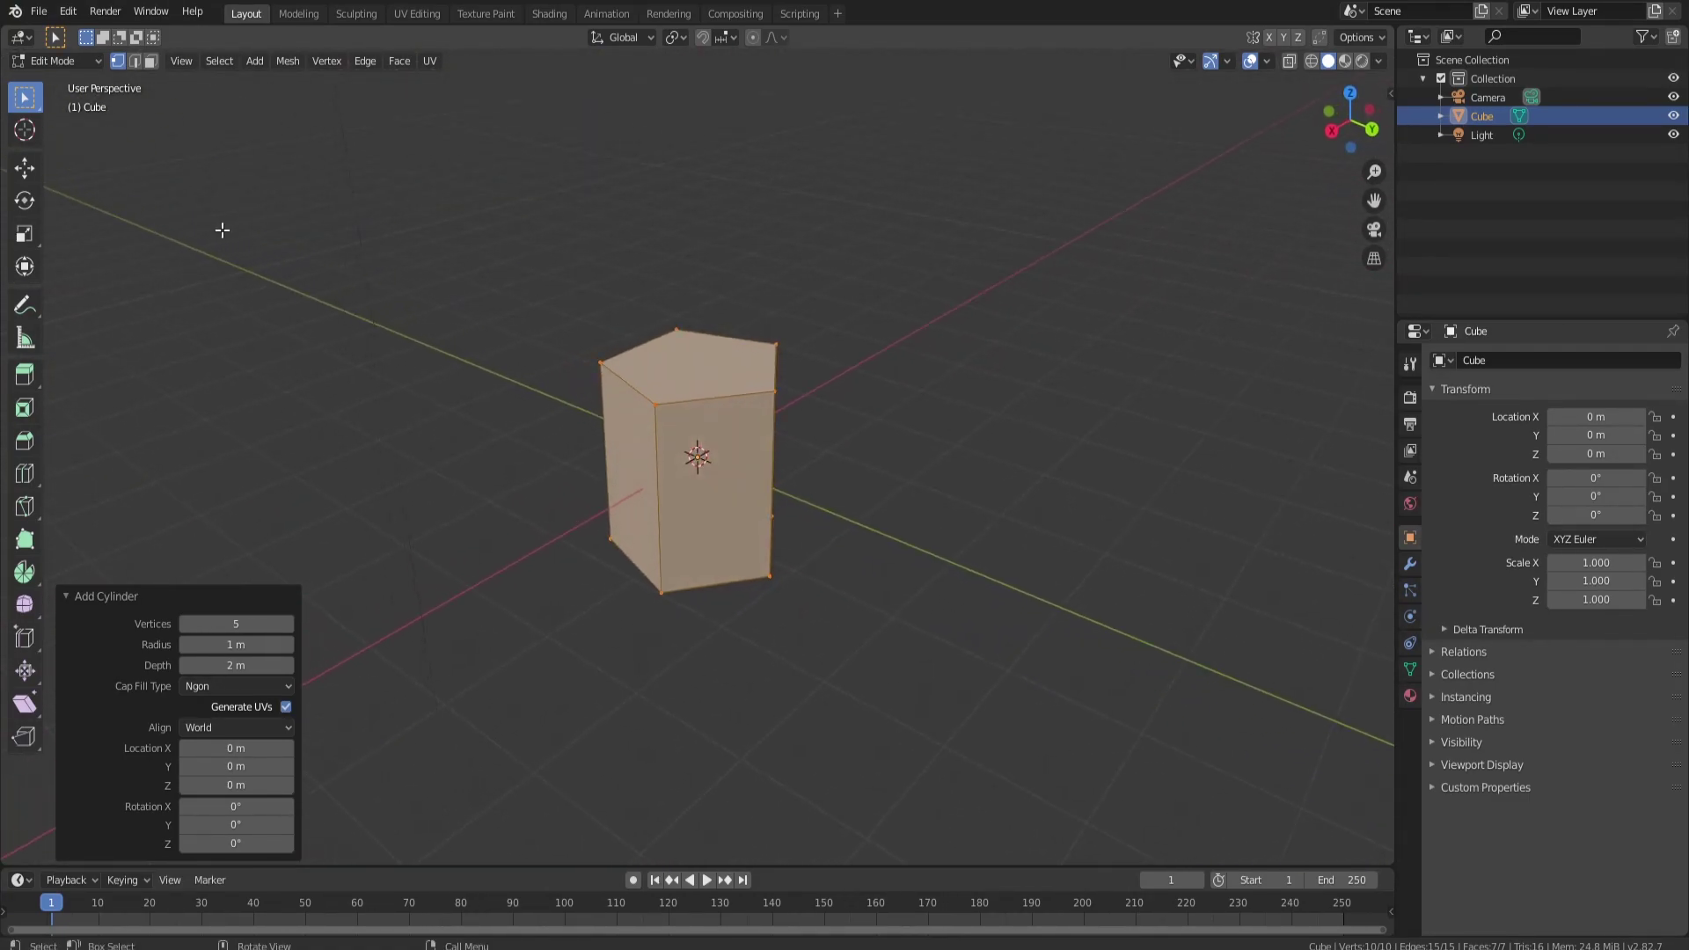
{"action": "left_click", "coordinate": [154, 64]}
{"action": "left_click", "coordinate": [699, 352]}
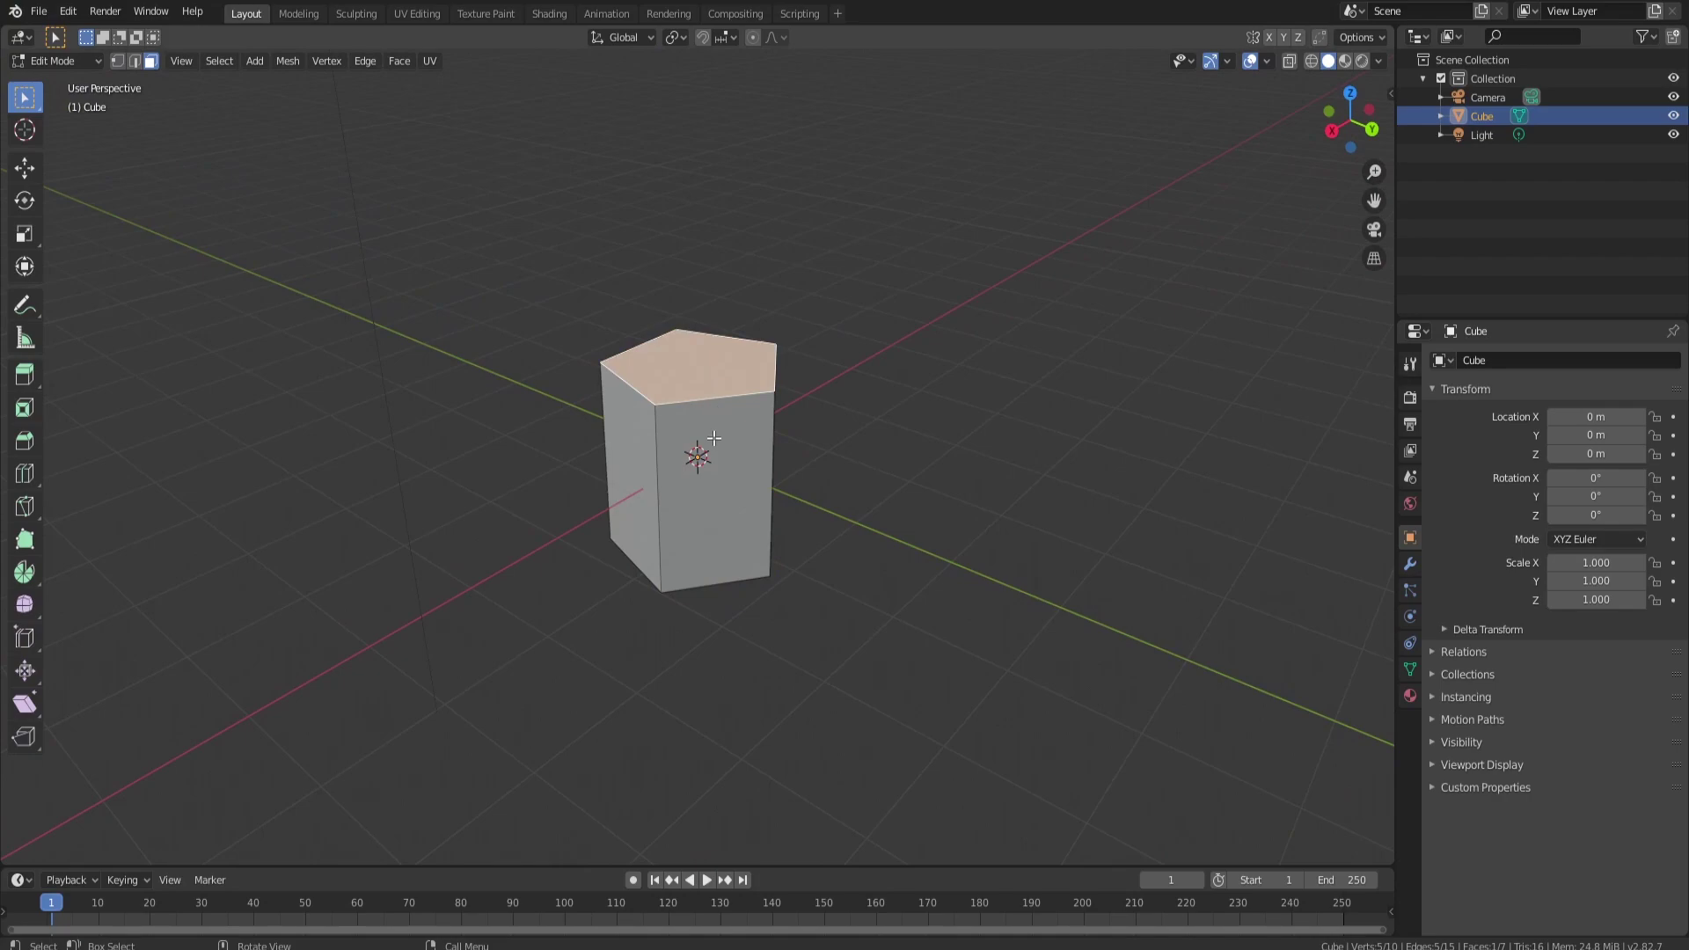
{"action": "key", "text": "KP_1"}
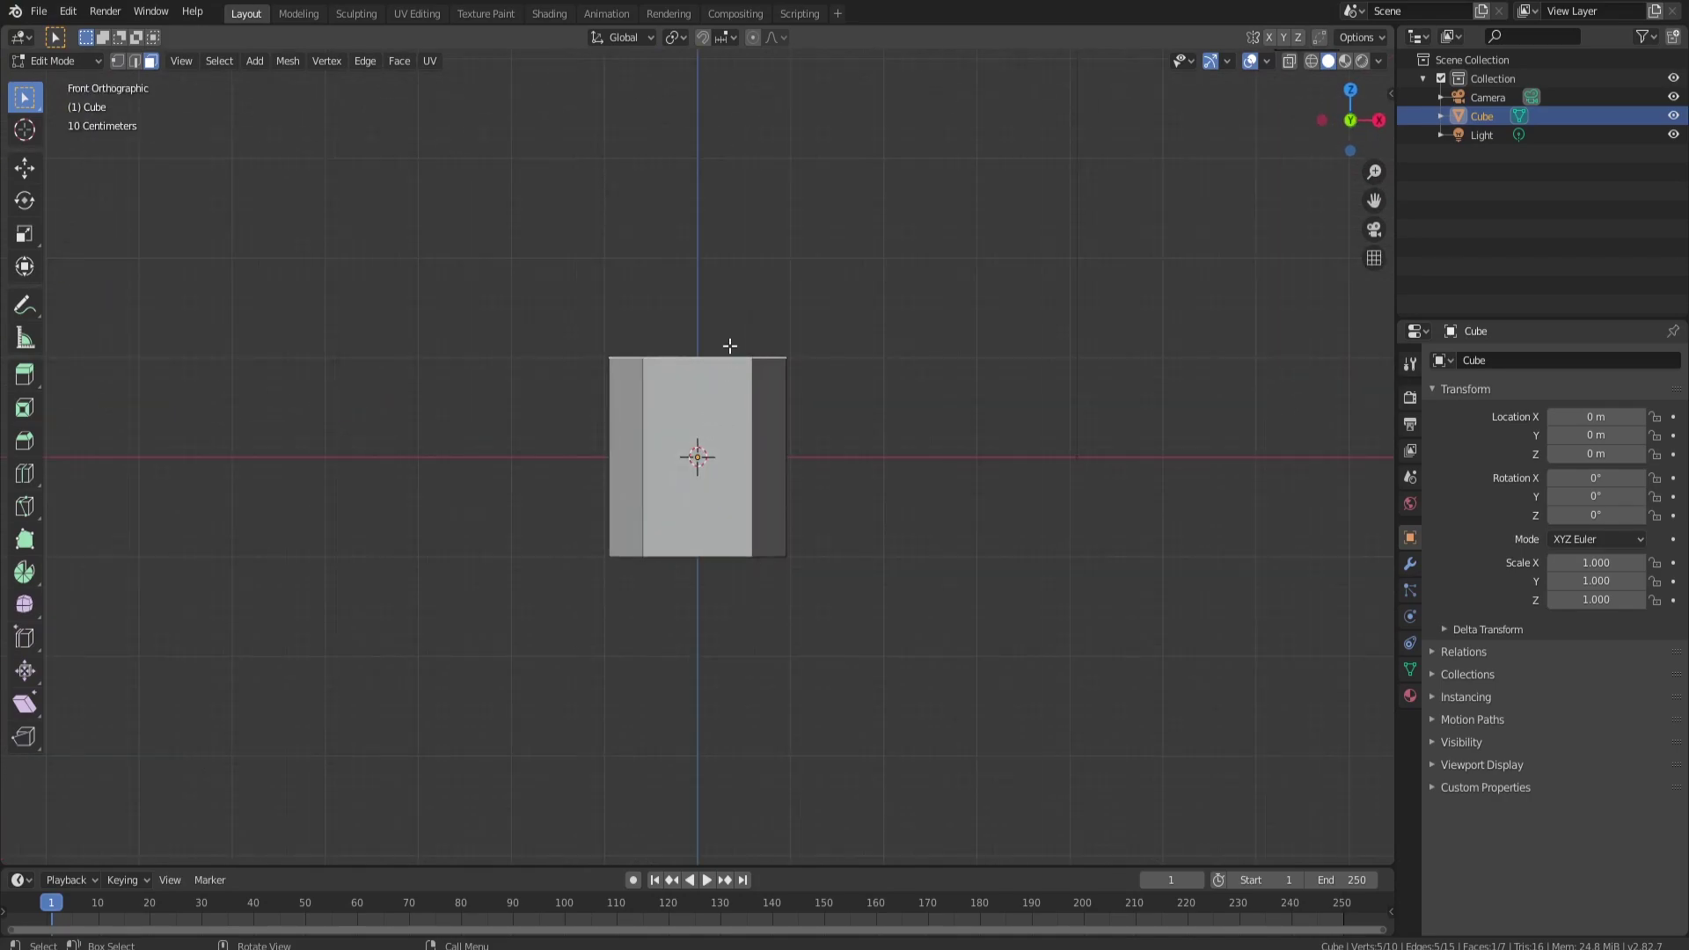
{"action": "middle_click_drag", "start_coordinate": [734, 269], "coordinate": [758, 481], "text": "shift"}
{"action": "scroll", "coordinate": [750, 422], "scroll_direction": "down", "scroll_amount": 3}
{"action": "key", "text": "e"}
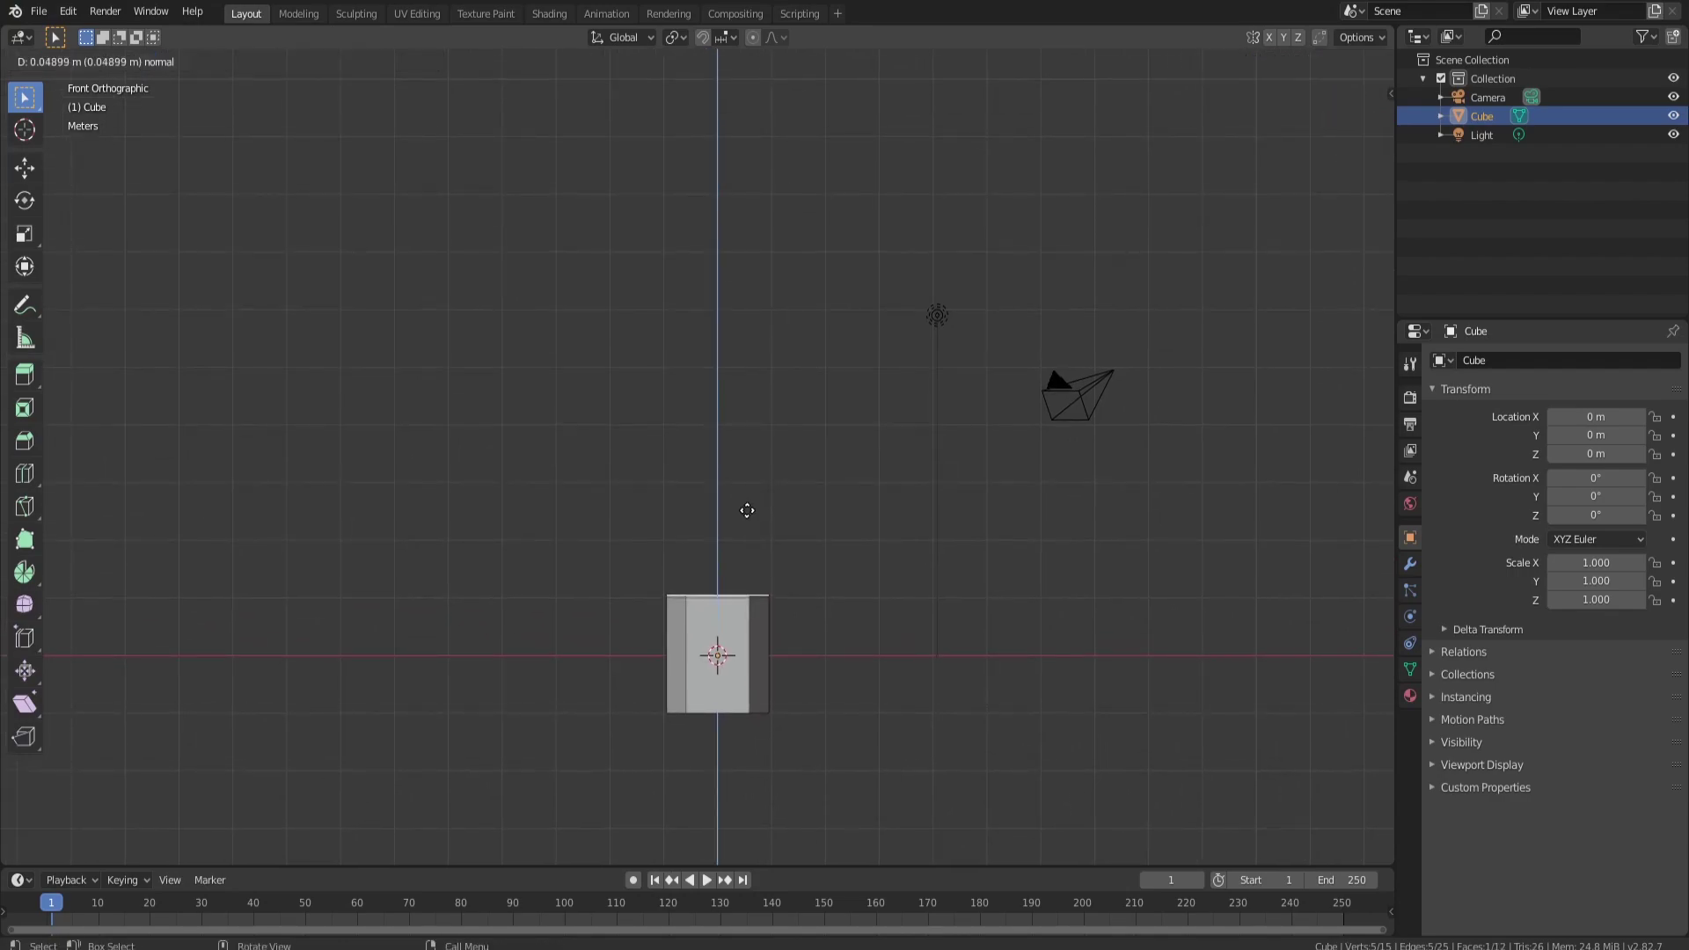
{"action": "left_click", "coordinate": [748, 414]}
{"action": "key", "text": "e"}
{"action": "left_click", "coordinate": [754, 310]}
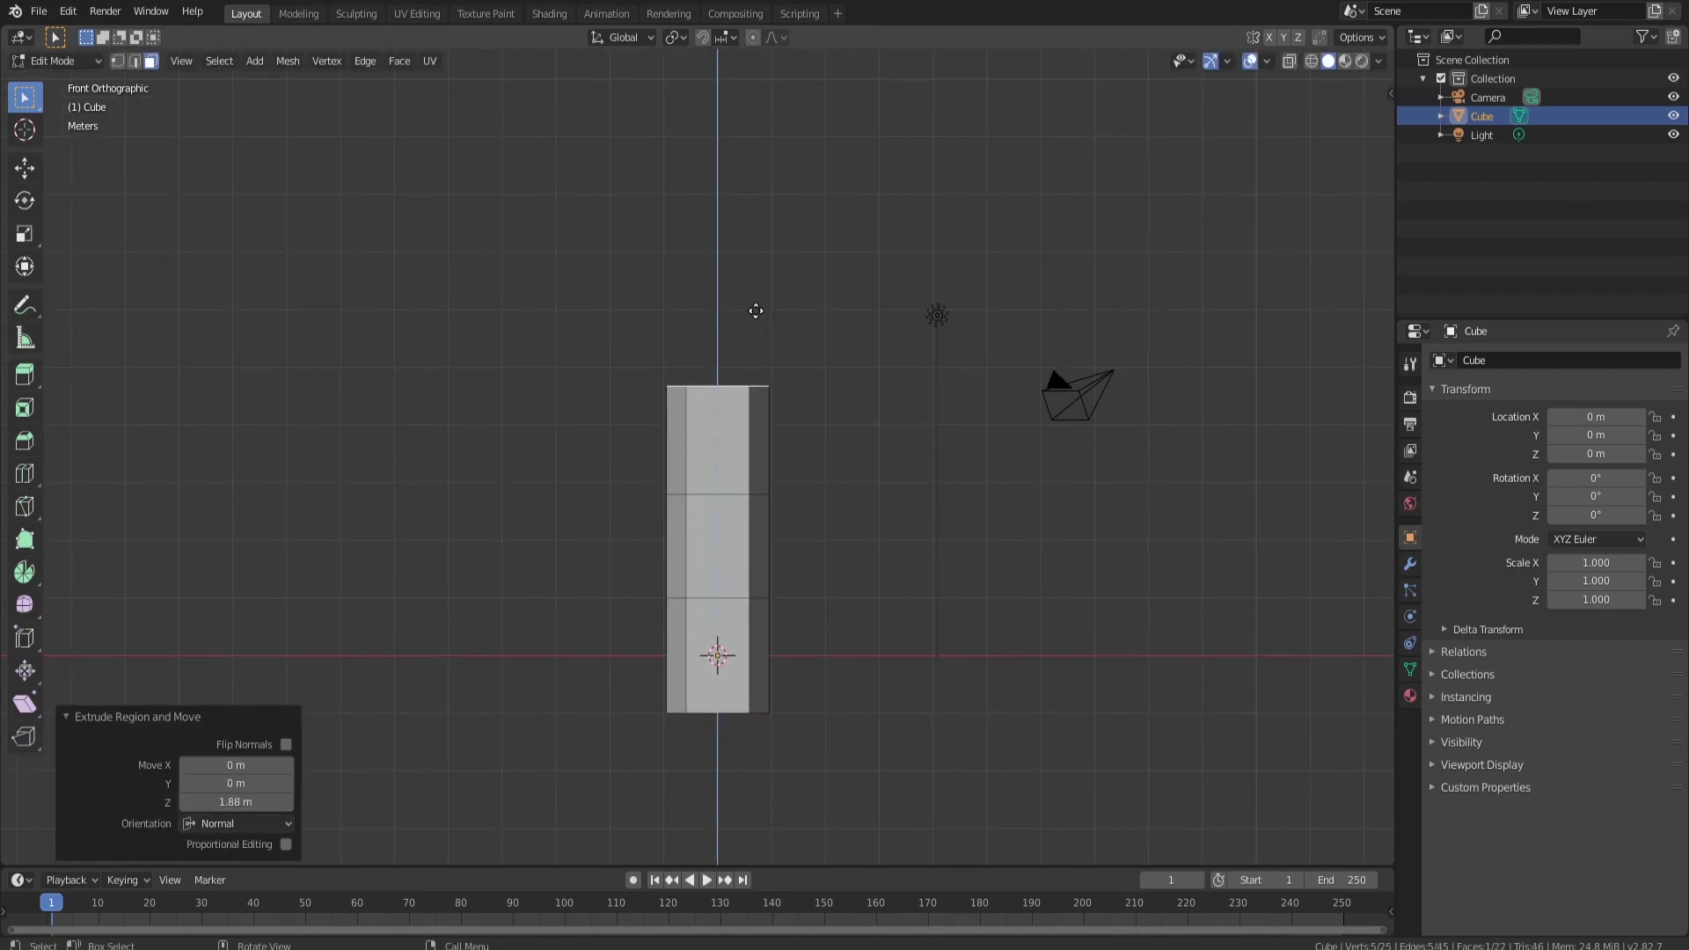
{"action": "key", "text": "e"}
{"action": "left_click", "coordinate": [758, 215]}
Step: Extrude a short cap at the trunk's top and scale its top face to about 0.65 for a beveled tip
{"action": "key", "text": "e"}
{"action": "left_click", "coordinate": [761, 197]}
{"action": "key", "text": "s"}
{"action": "left_click", "coordinate": [946, 361]}
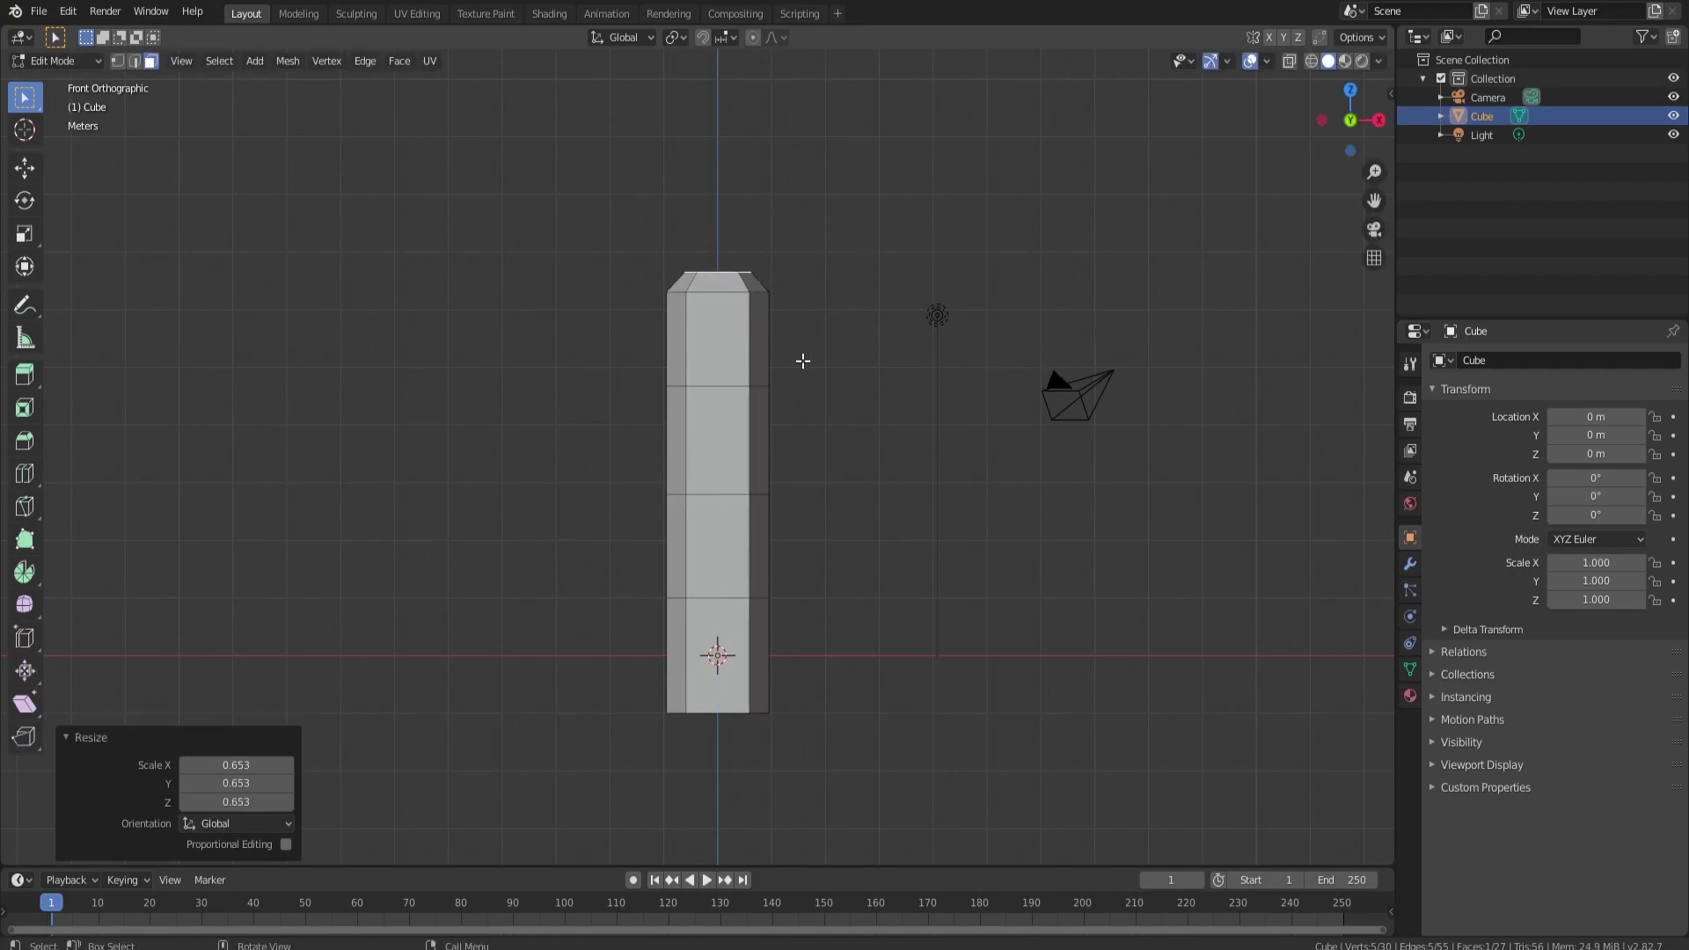
Step: Scale up the trunk's two middle edge loops slightly so that the body bulges outward
{"action": "left_click", "coordinate": [728, 385], "text": "alt"}
{"action": "left_click", "coordinate": [136, 63]}
{"action": "left_click", "coordinate": [717, 388], "text": "alt"}
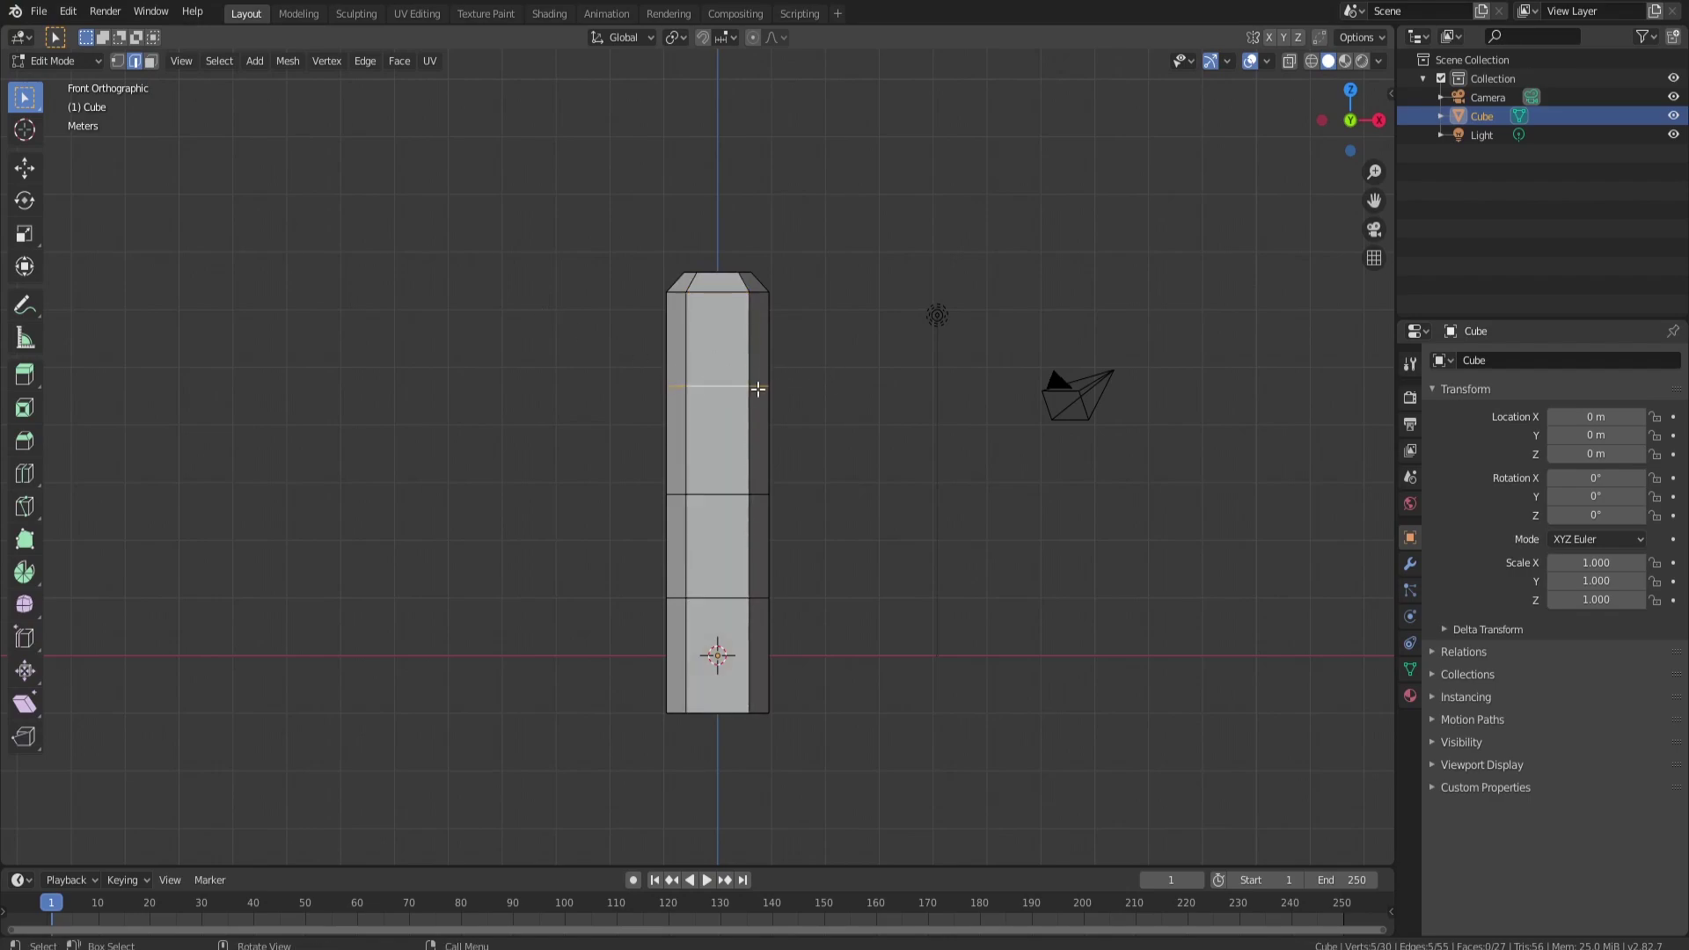
{"action": "key", "text": "s"}
{"action": "left_click", "coordinate": [939, 398]}
{"action": "left_click", "coordinate": [897, 509], "text": "alt"}
{"action": "key", "text": "s"}
{"action": "left_click", "coordinate": [893, 504]}
Step: Taper the trunk's base by scaling the lowest inner edge loop to about 0.92 and the bottom loop to 0.78
{"action": "left_click", "coordinate": [734, 591], "text": "alt"}
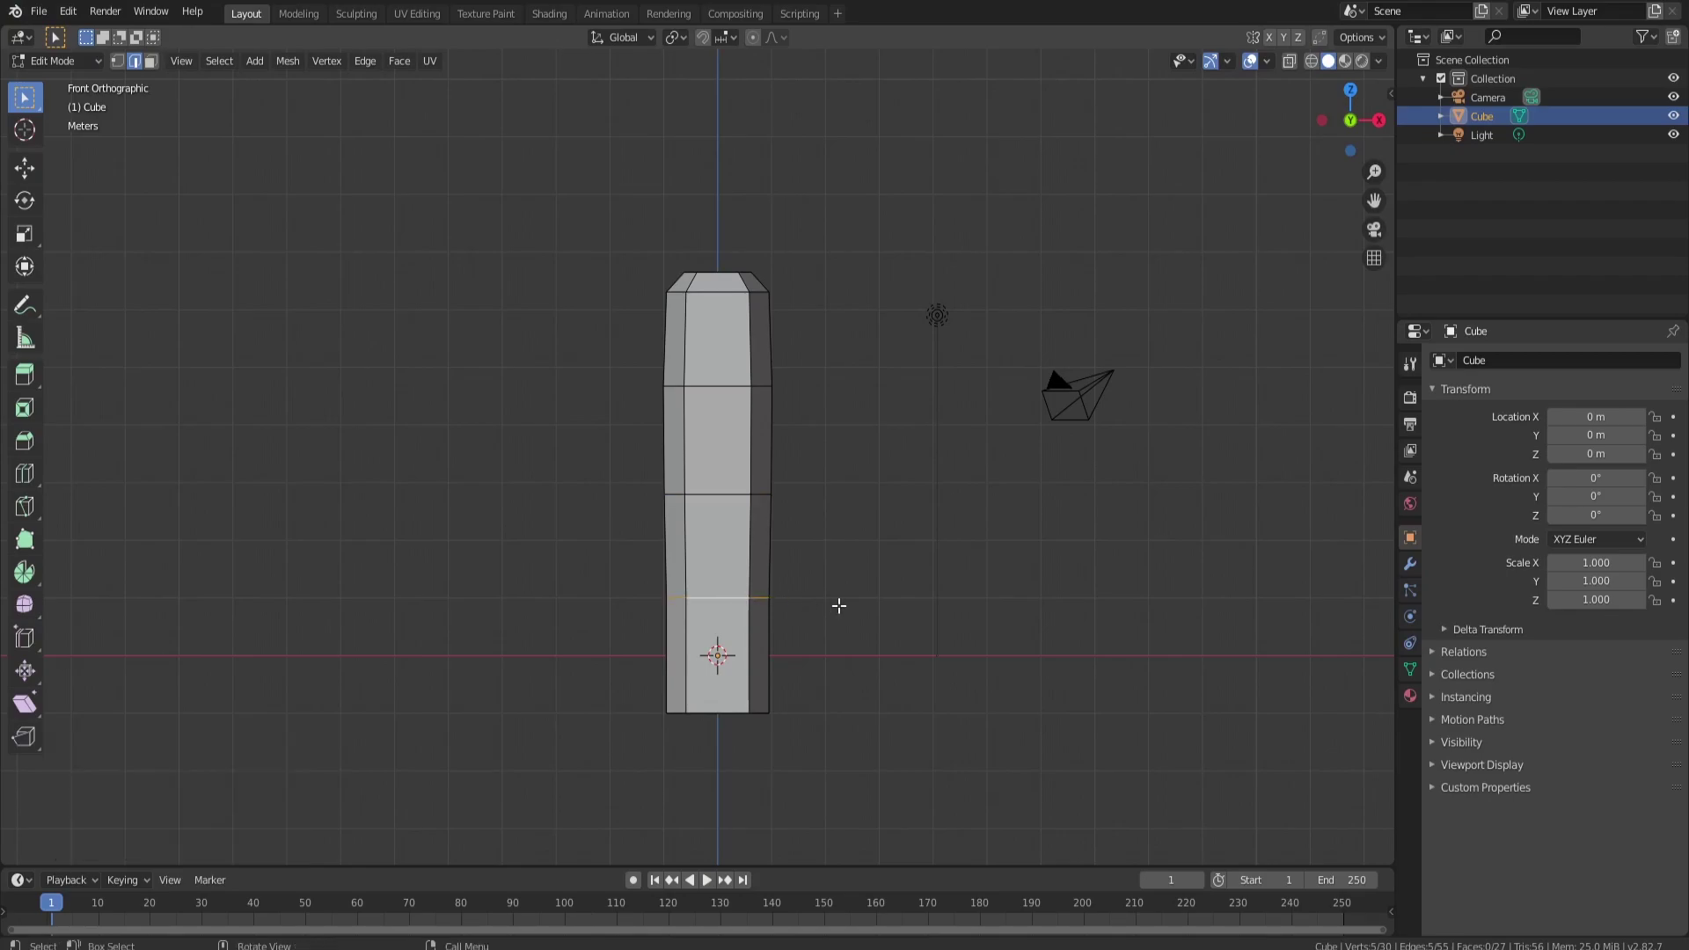
{"action": "key", "text": "s"}
{"action": "left_click", "coordinate": [947, 595]}
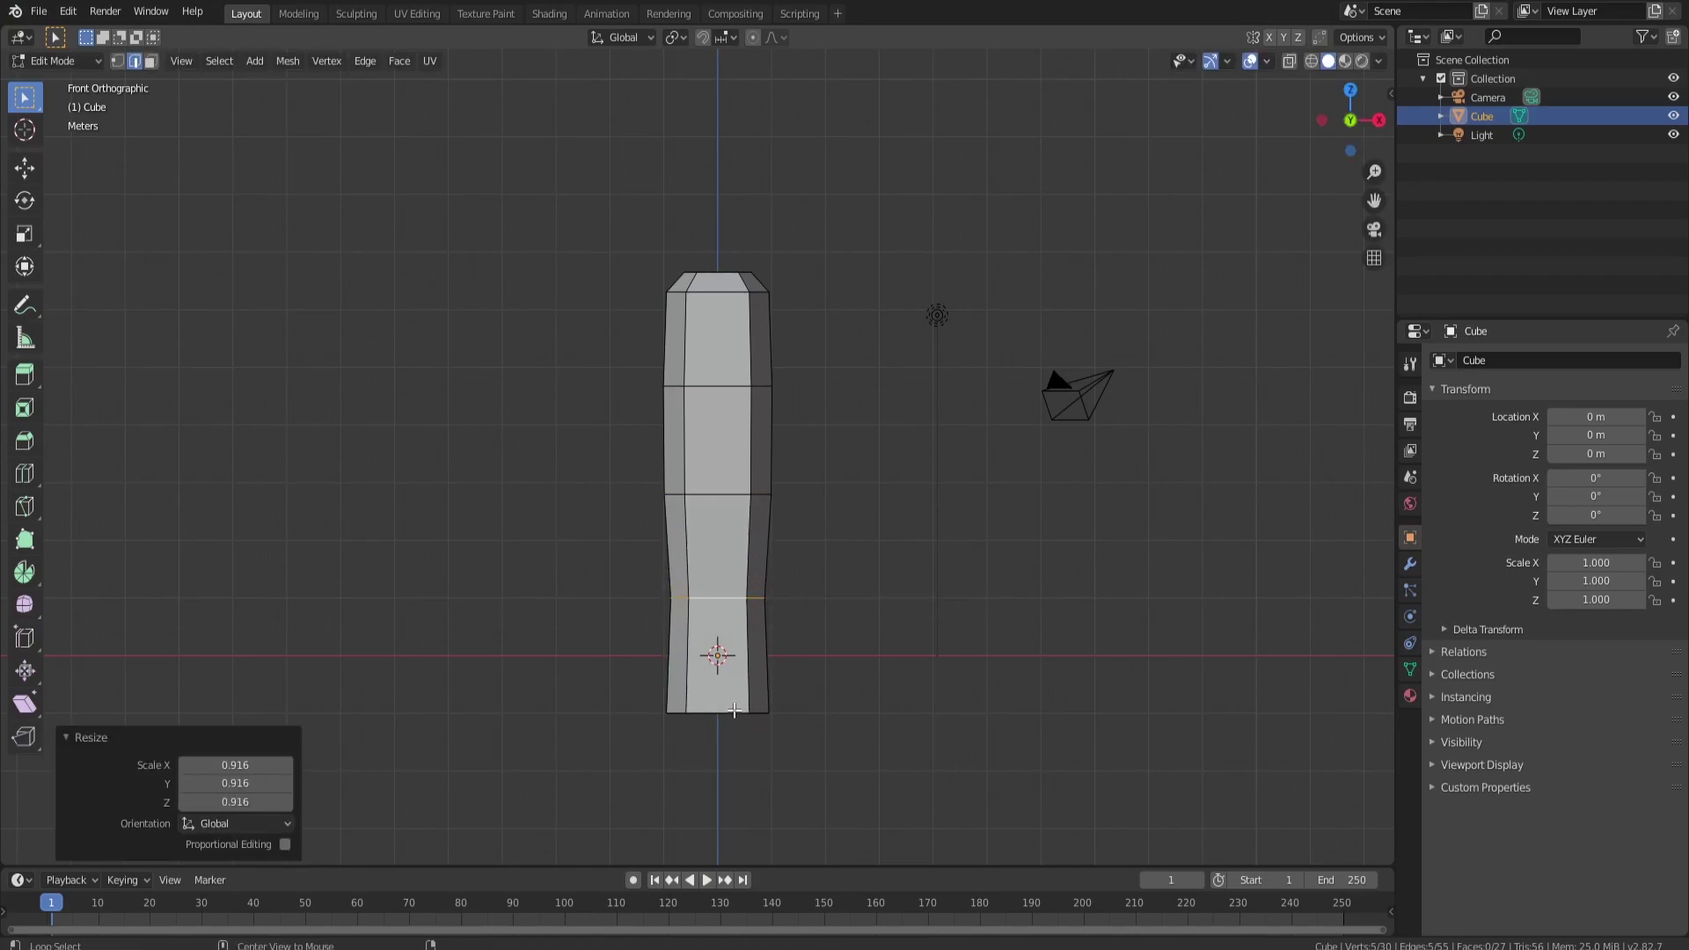
{"action": "left_click", "coordinate": [947, 704], "text": "alt"}
{"action": "key", "text": "s"}
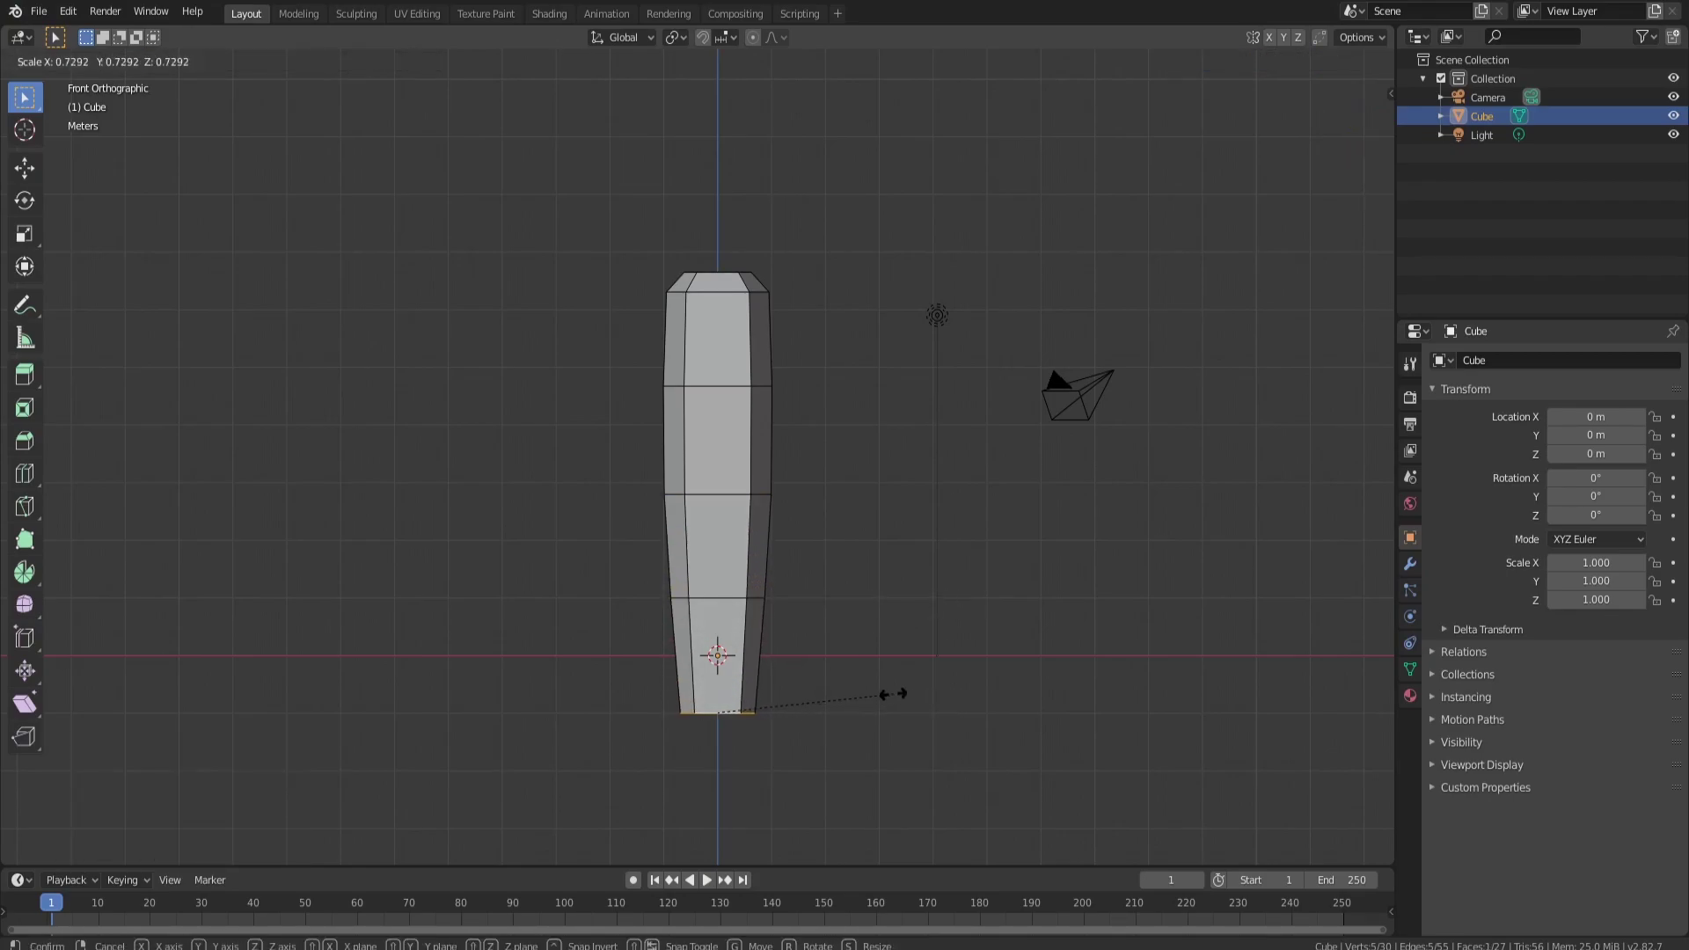
{"action": "left_click", "coordinate": [903, 690]}
Step: Duplicate the entire trunk and move the copy beside it in the negative X direction
{"action": "mouse_move", "coordinate": [829, 396]}
{"action": "middle_mouse_down"}
{"action": "mouse_move", "coordinate": [780, 419]}
{"action": "mouse_move", "coordinate": [813, 408]}
{"action": "middle_mouse_up"}
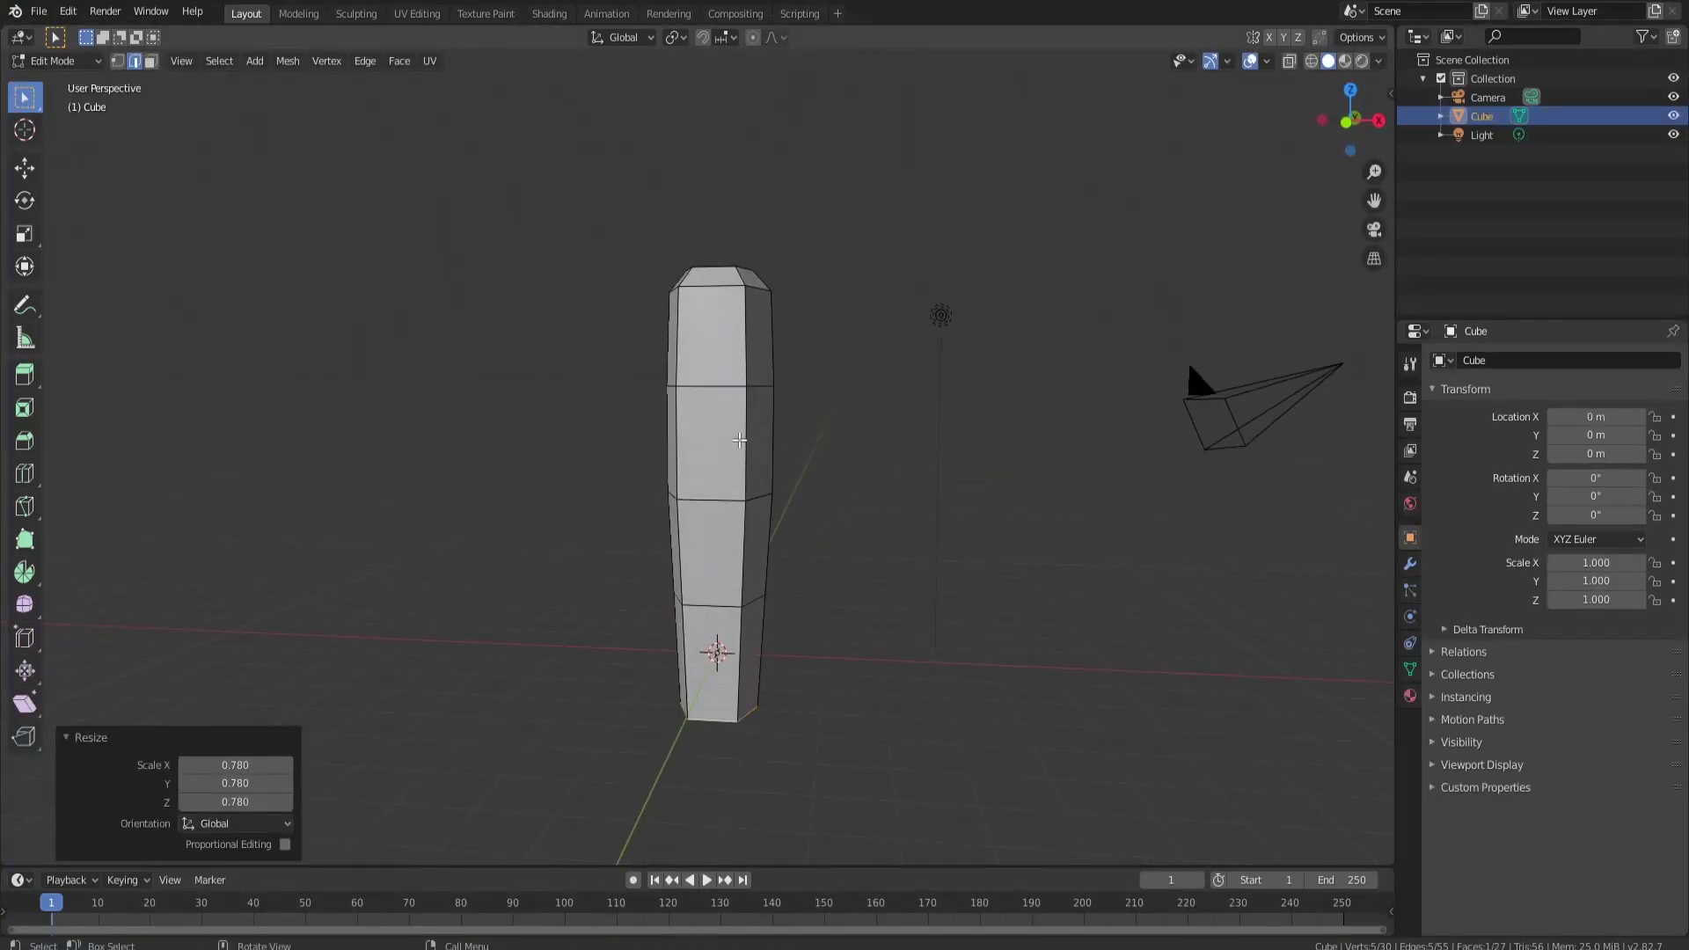
{"action": "key", "text": "l"}
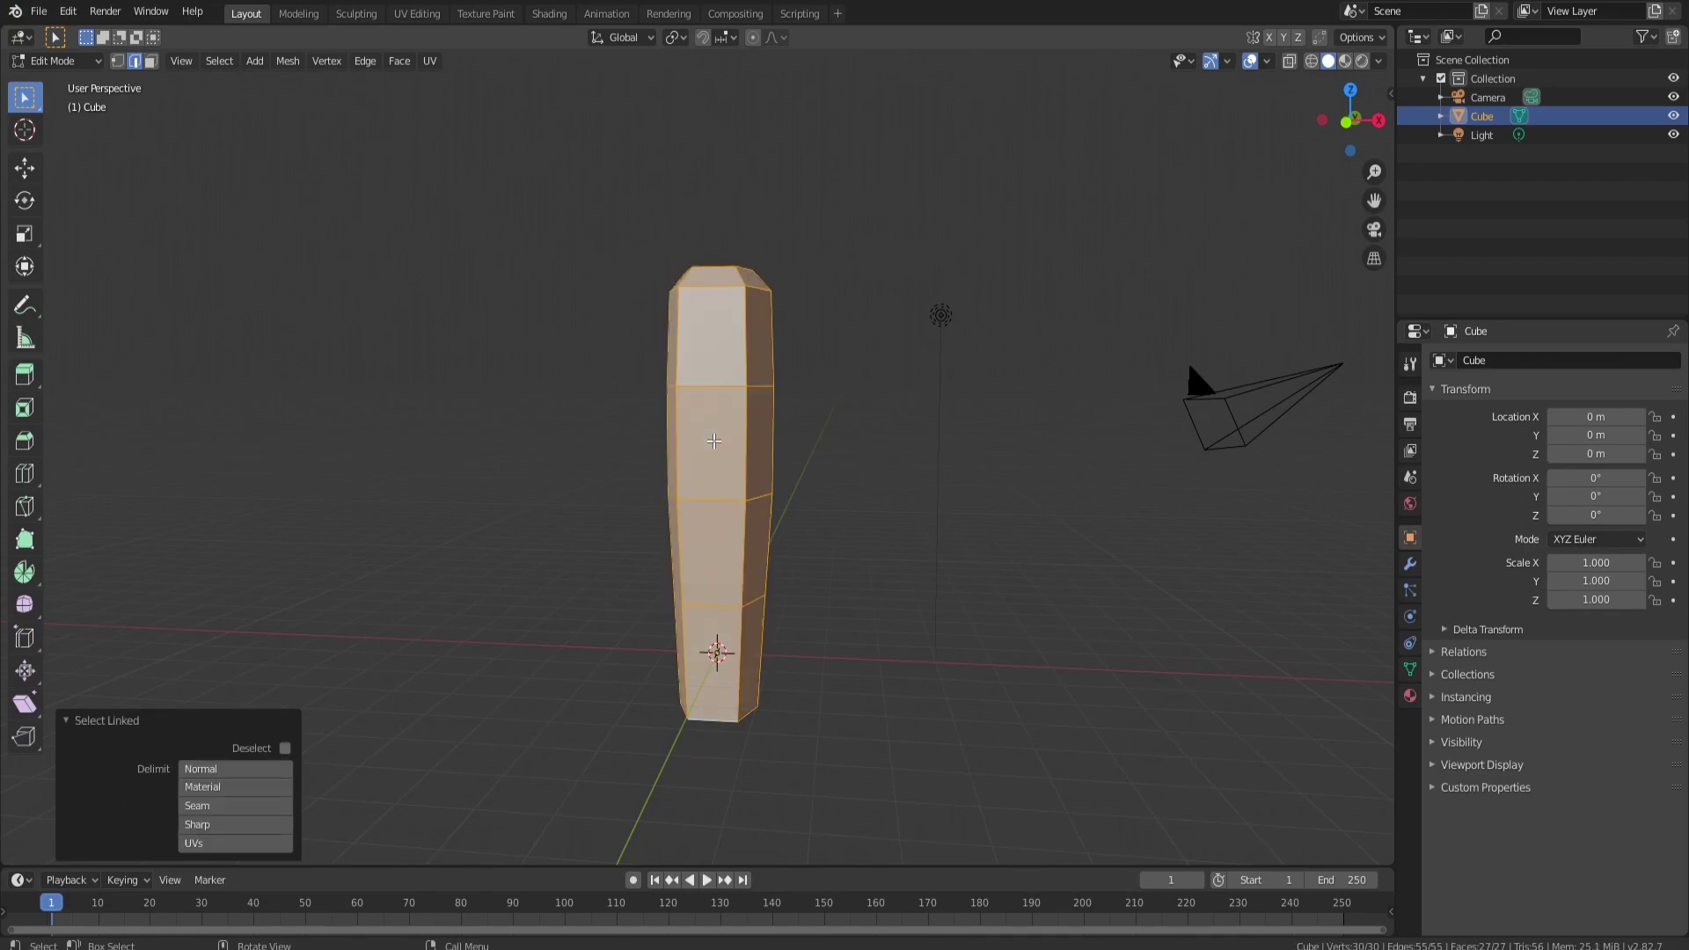
{"action": "key", "text": "shift+d"}
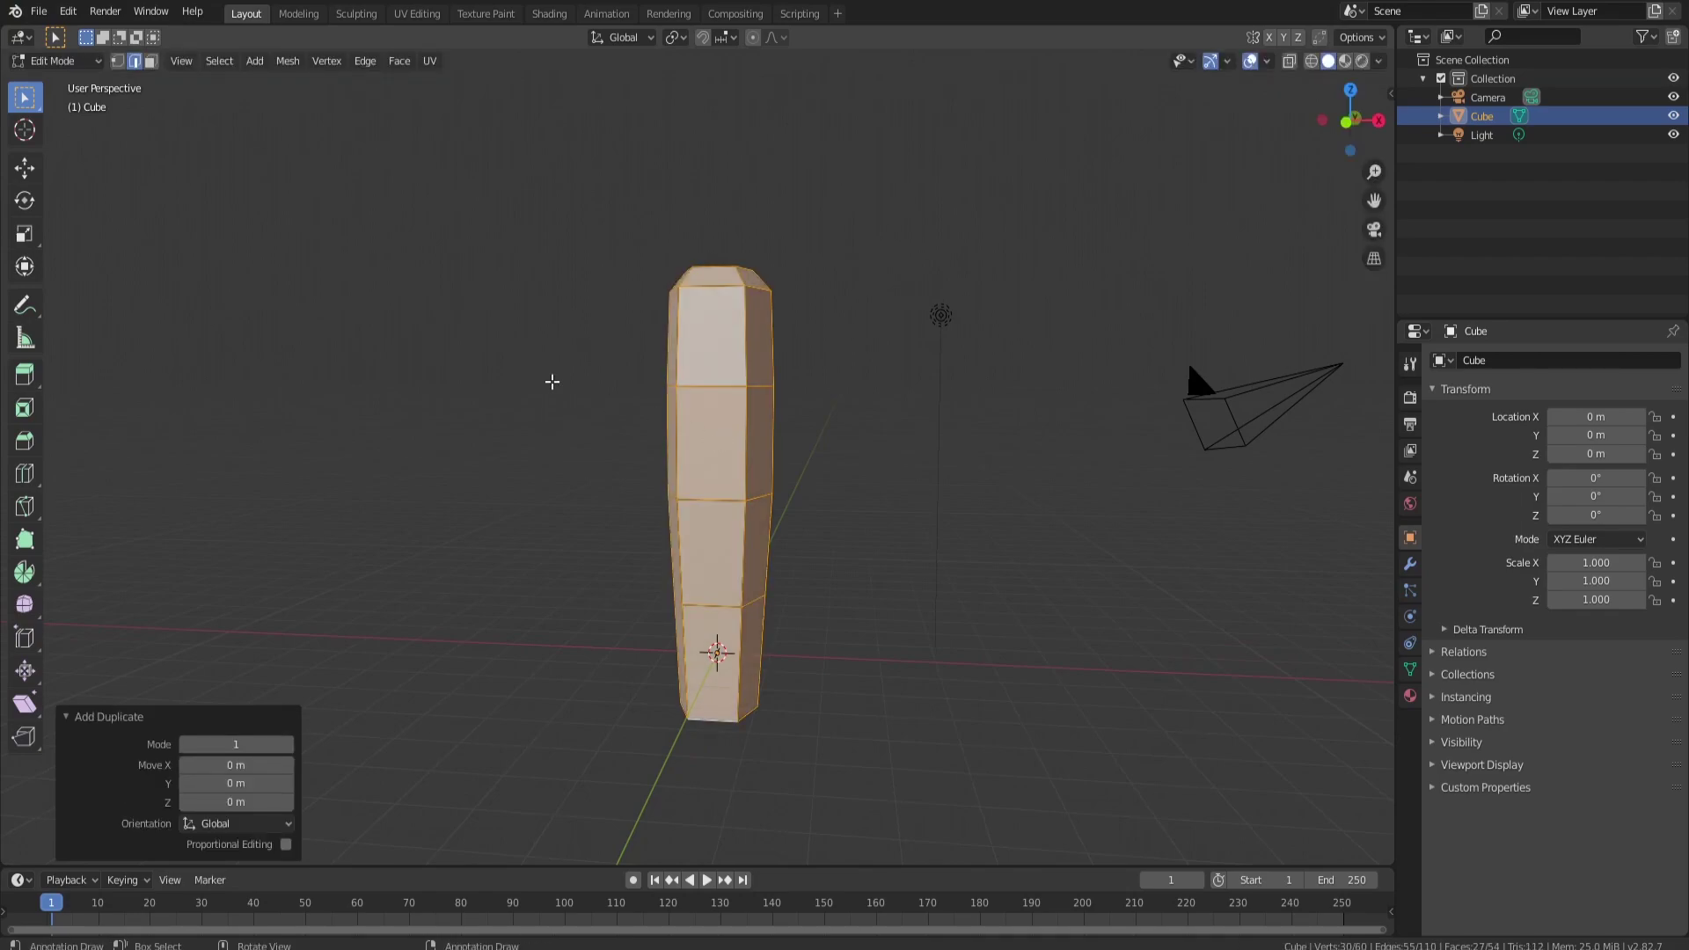
{"action": "left_click", "coordinate": [25, 200]}
{"action": "left_click", "coordinate": [24, 167]}
{"action": "left_click_drag", "start_coordinate": [741, 482], "coordinate": [563, 457]}
Step: Select the whole copied trunk and shrink it to arm size, scaling by about 0.336 and readjusting by about 1.38
{"action": "key", "text": "alt+a"}
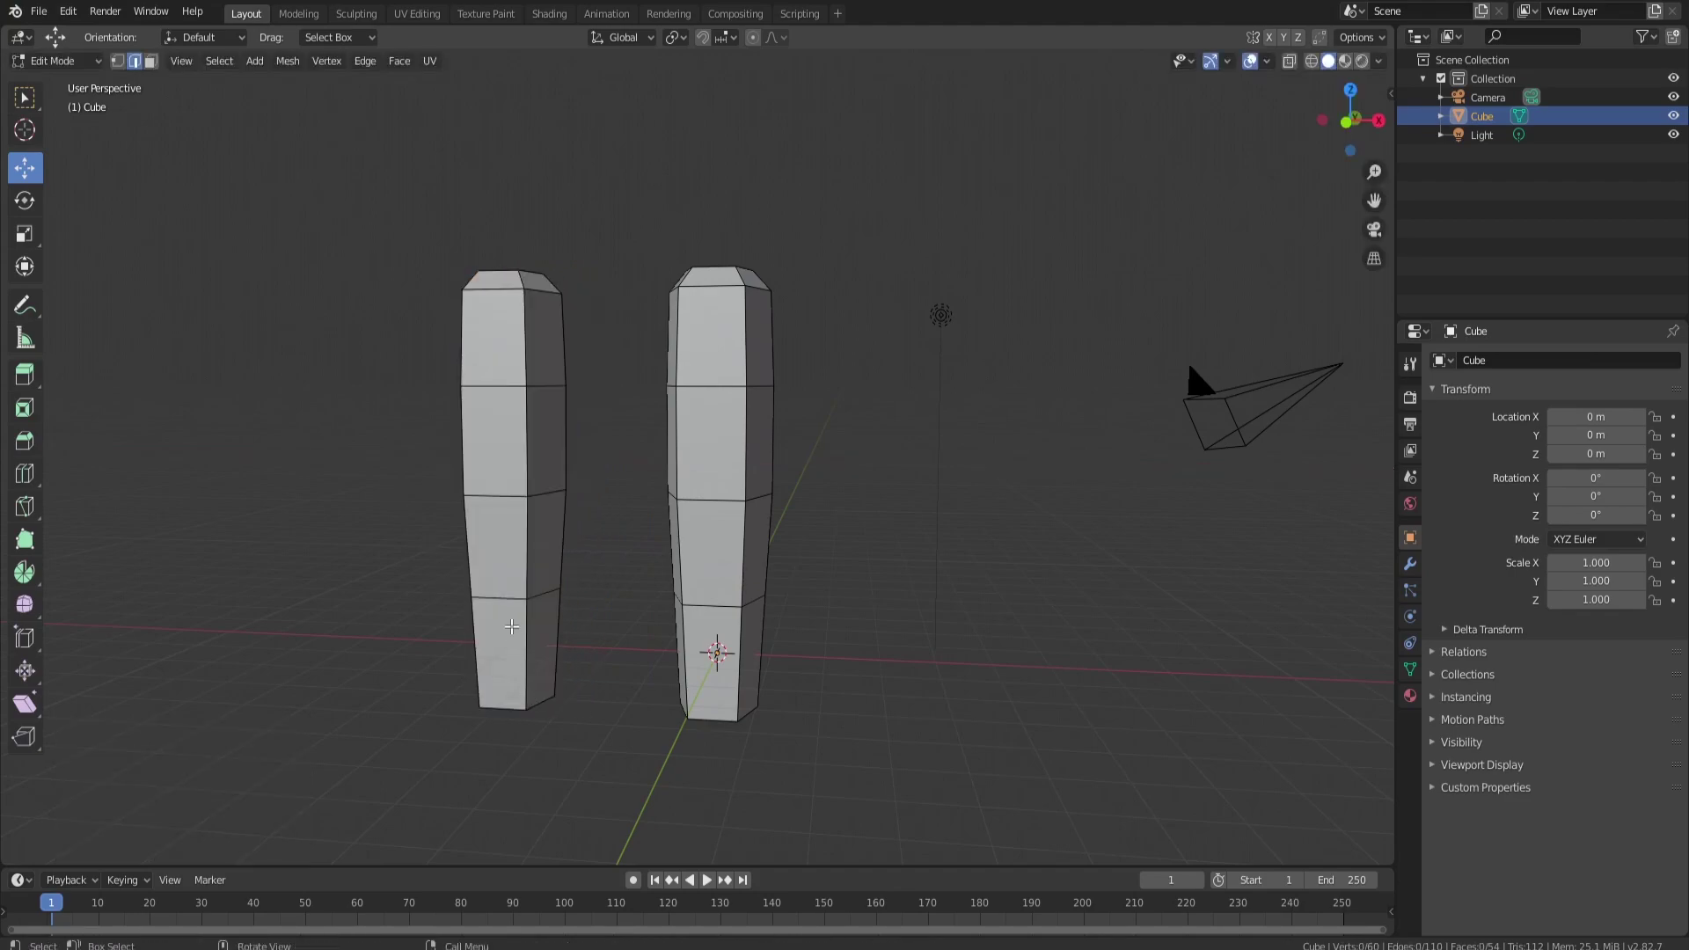
{"action": "key", "text": "l"}
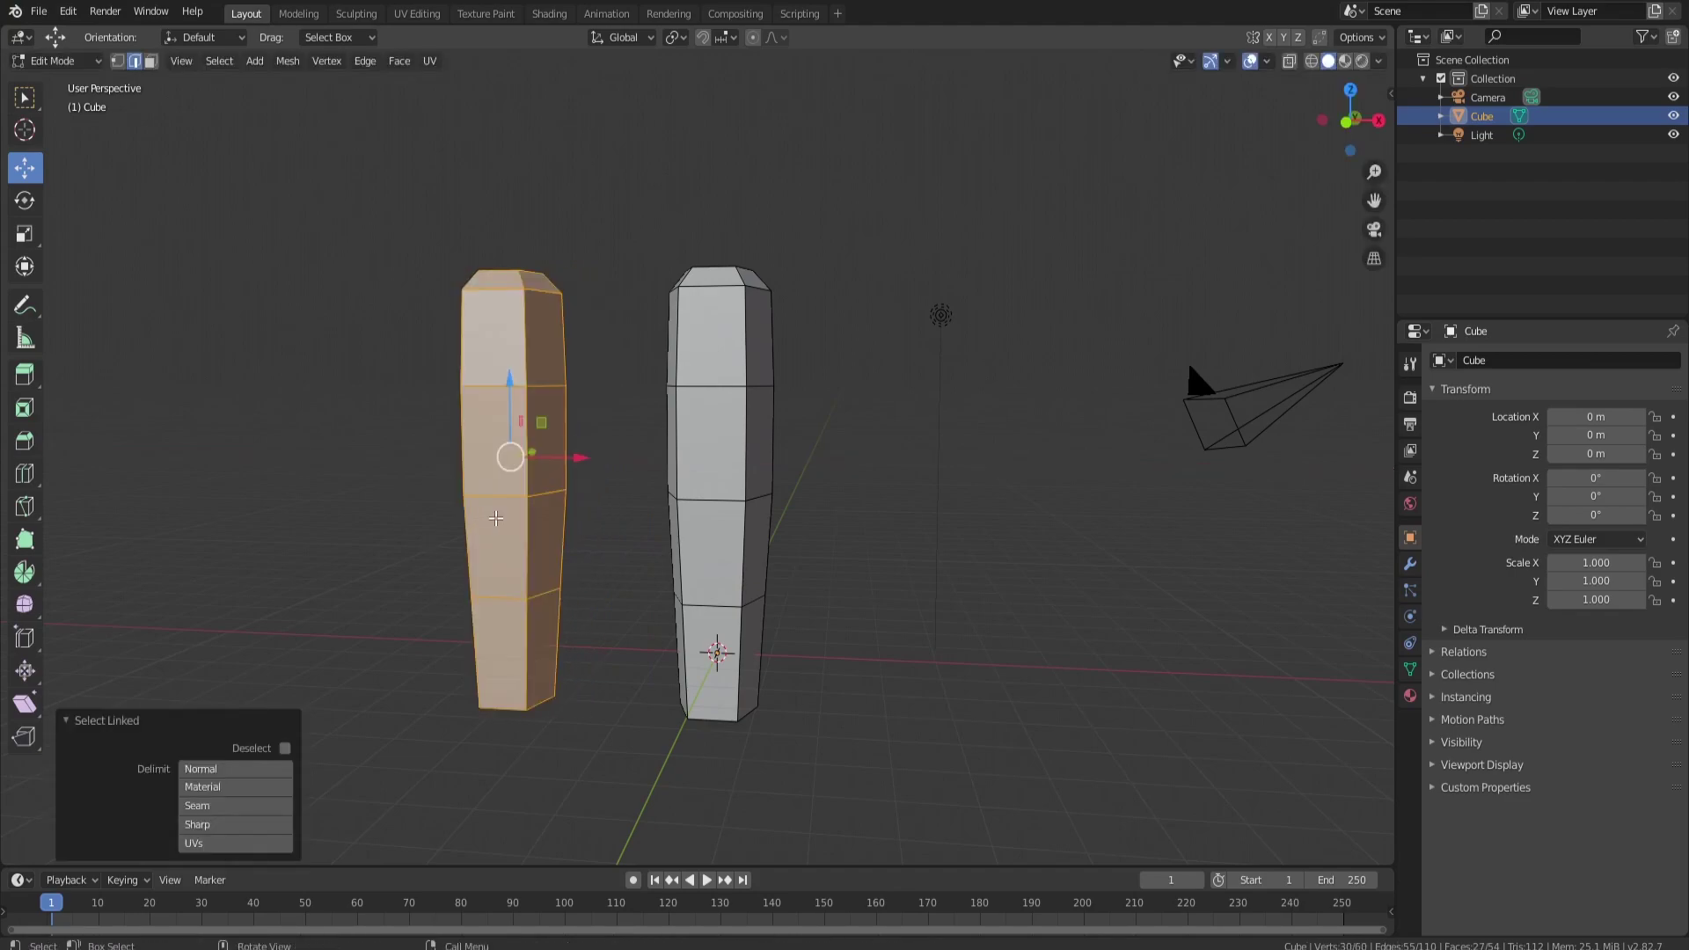
{"action": "key", "text": "s"}
{"action": "left_click", "coordinate": [509, 467]}
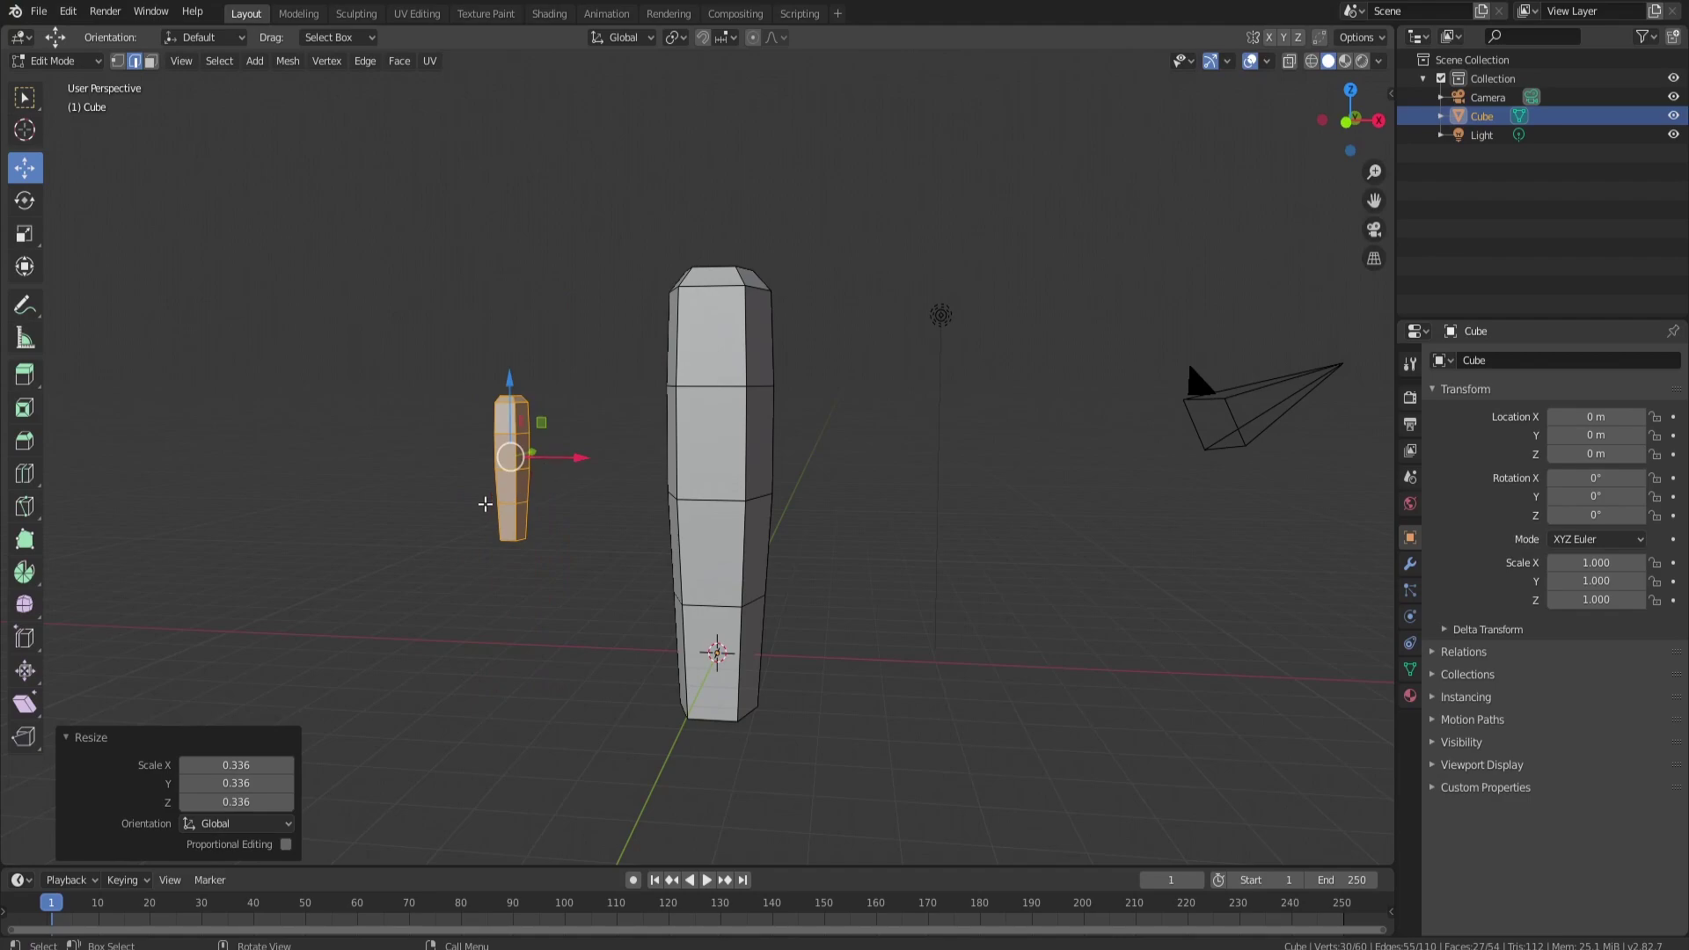
{"action": "scroll", "coordinate": [488, 471], "scroll_direction": "up", "scroll_amount": 2}
{"action": "scroll", "coordinate": [483, 471], "scroll_direction": "up", "scroll_amount": 1}
{"action": "key", "text": "s"}
{"action": "left_click", "coordinate": [469, 507]}
Step: In front view, rotate the small copy's middle edge loop about -34° and shift it slightly along positive X
{"action": "middle_click_drag", "start_coordinate": [445, 481], "coordinate": [630, 467], "text": "shift"}
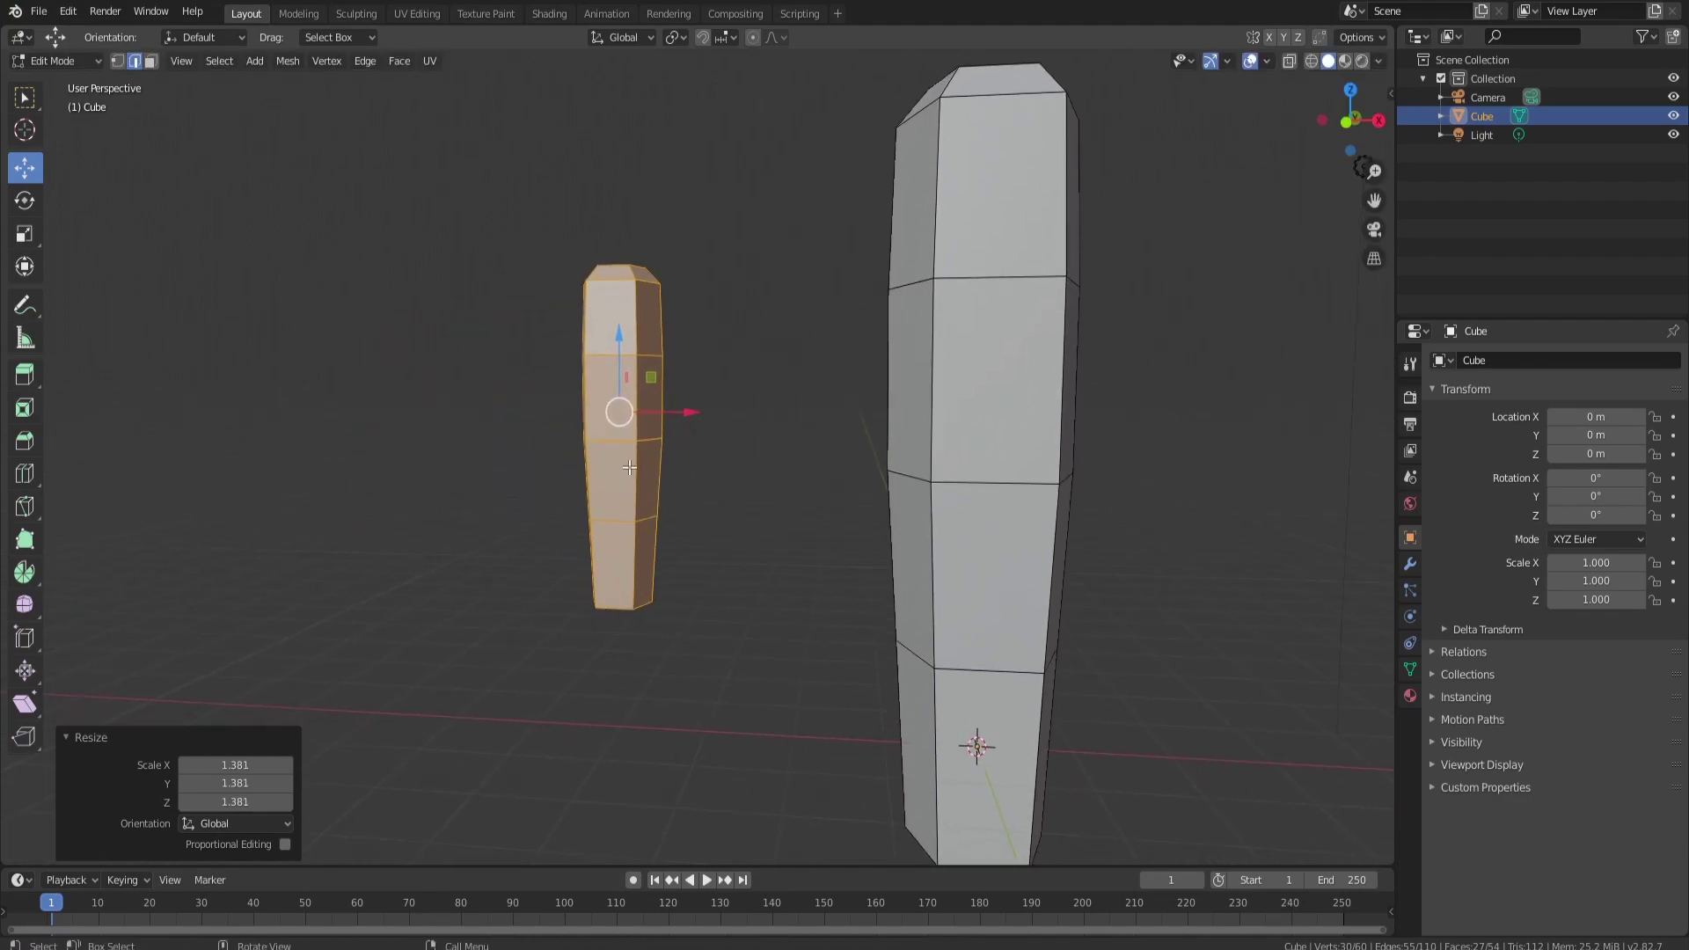
{"action": "left_click", "coordinate": [623, 441], "text": "alt"}
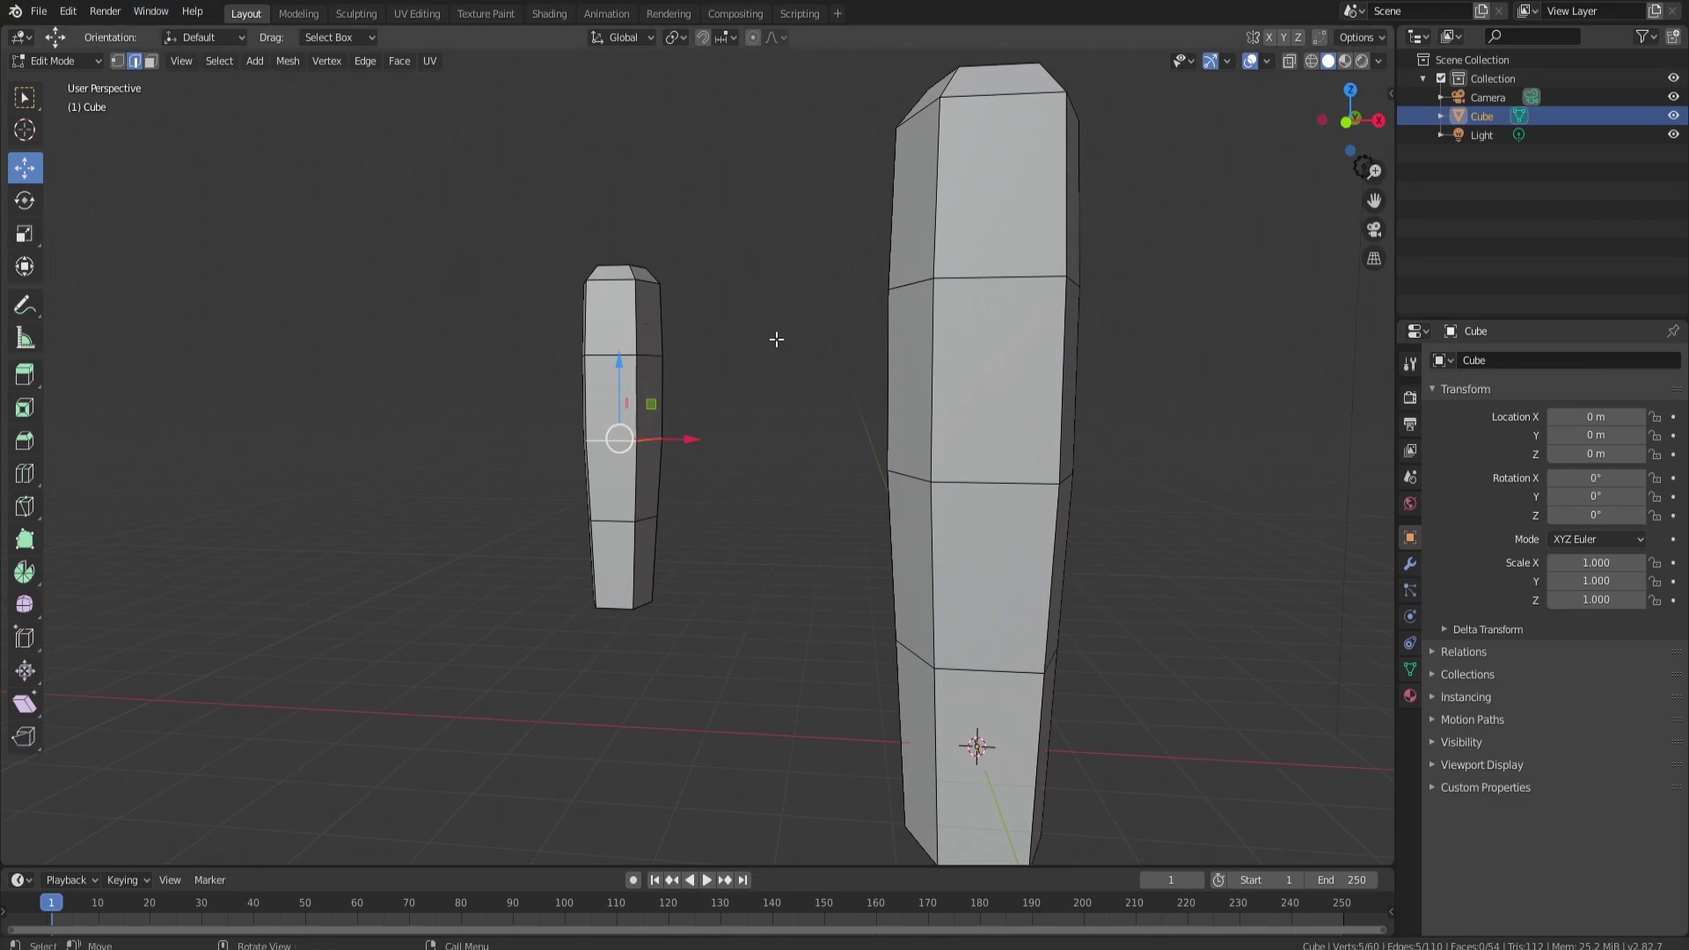
{"action": "key", "text": "KP_1"}
{"action": "key", "text": "r"}
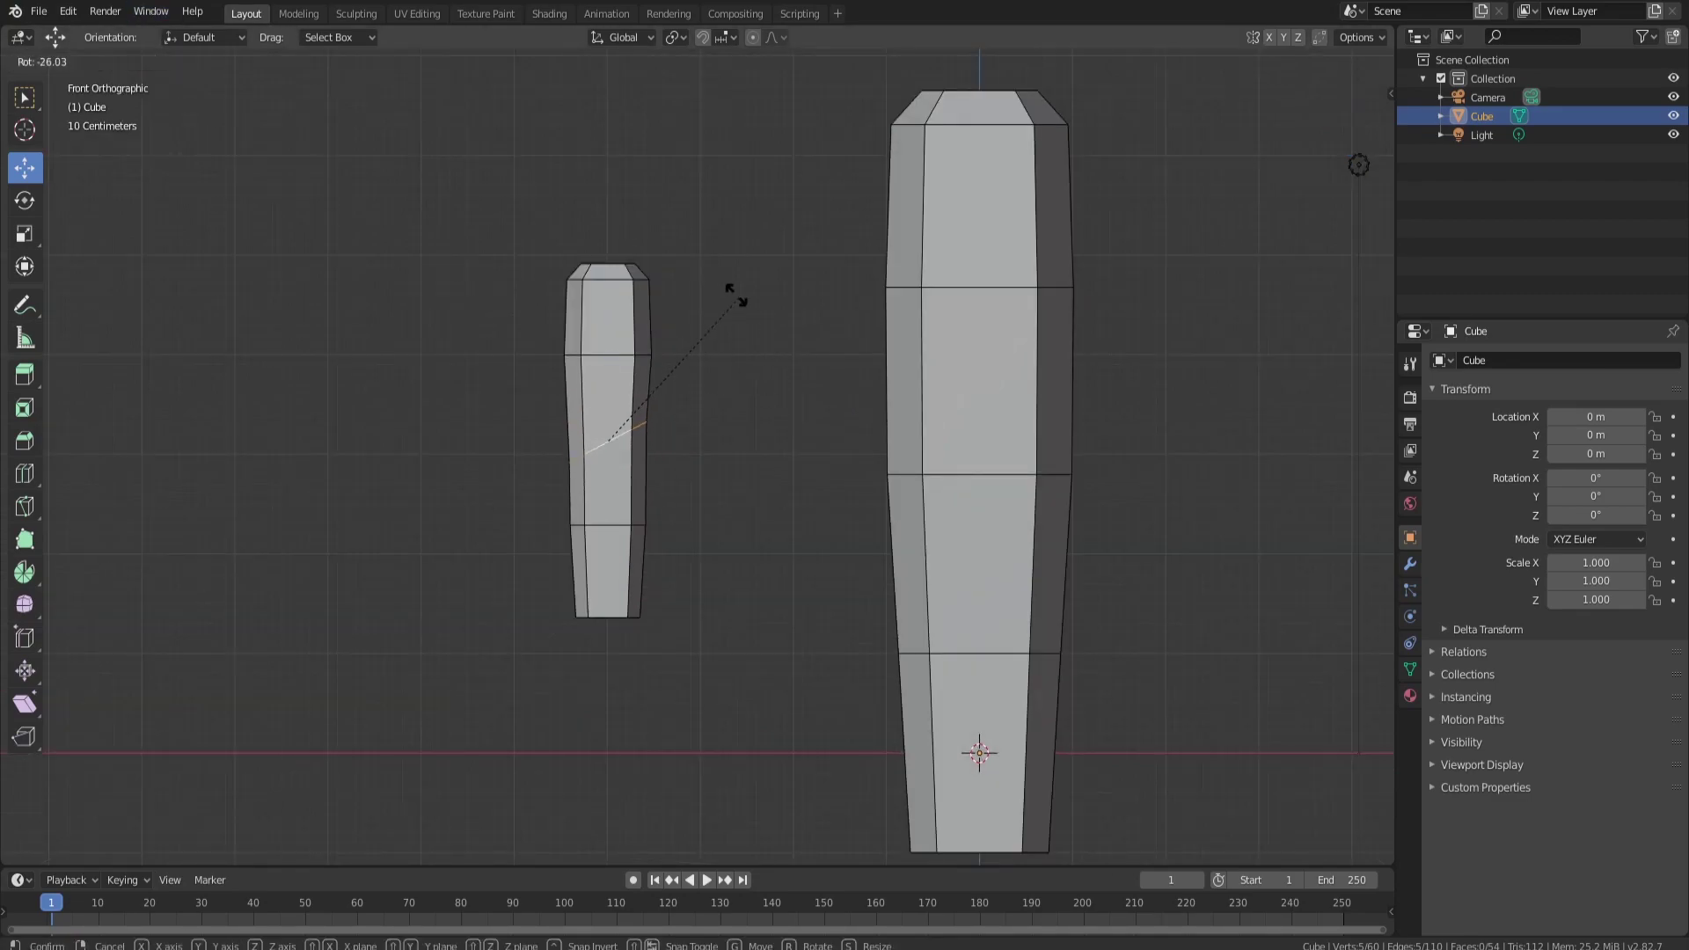
{"action": "left_click", "coordinate": [723, 275]}
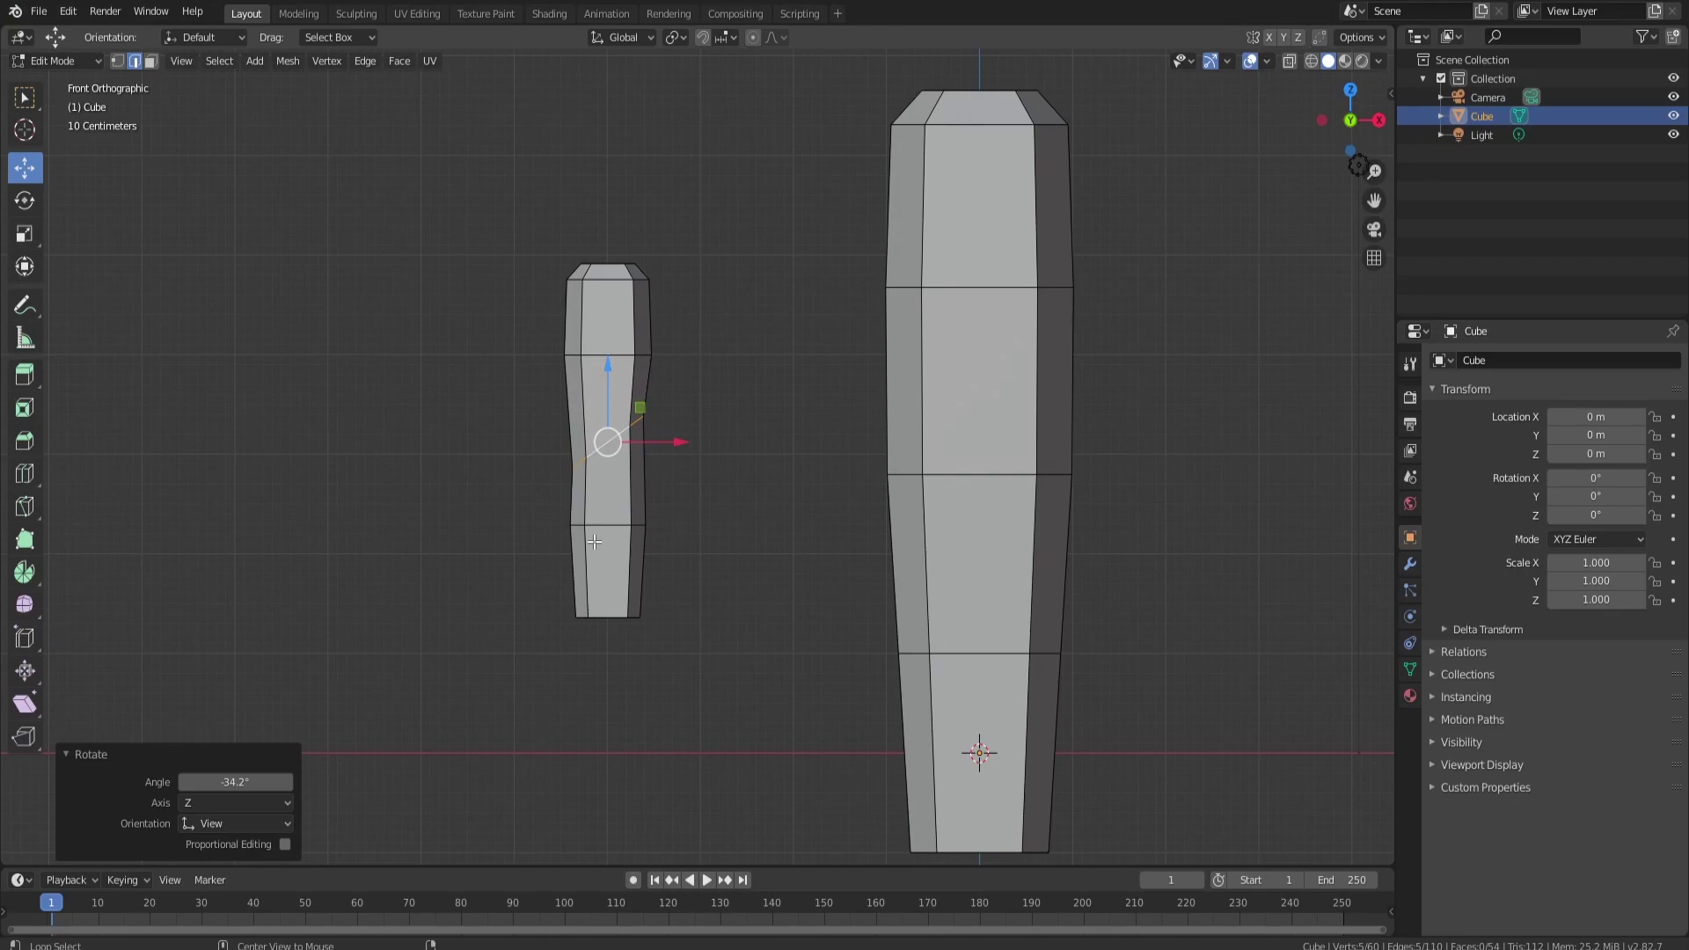
{"action": "left_click_drag", "start_coordinate": [662, 441], "coordinate": [679, 435]}
{"action": "left_click_drag", "start_coordinate": [547, 499], "coordinate": [719, 632]}
{"action": "key", "text": "r"}
{"action": "left_click", "coordinate": [743, 572]}
{"action": "key", "text": "ctrl+z"}
Step: In wireframe shading, select all faces of the arm's bottom segment and move them along X toward the trunk, about 0.96 m in the final move
{"action": "key", "text": "z"}
{"action": "left_click", "coordinate": [492, 558]}
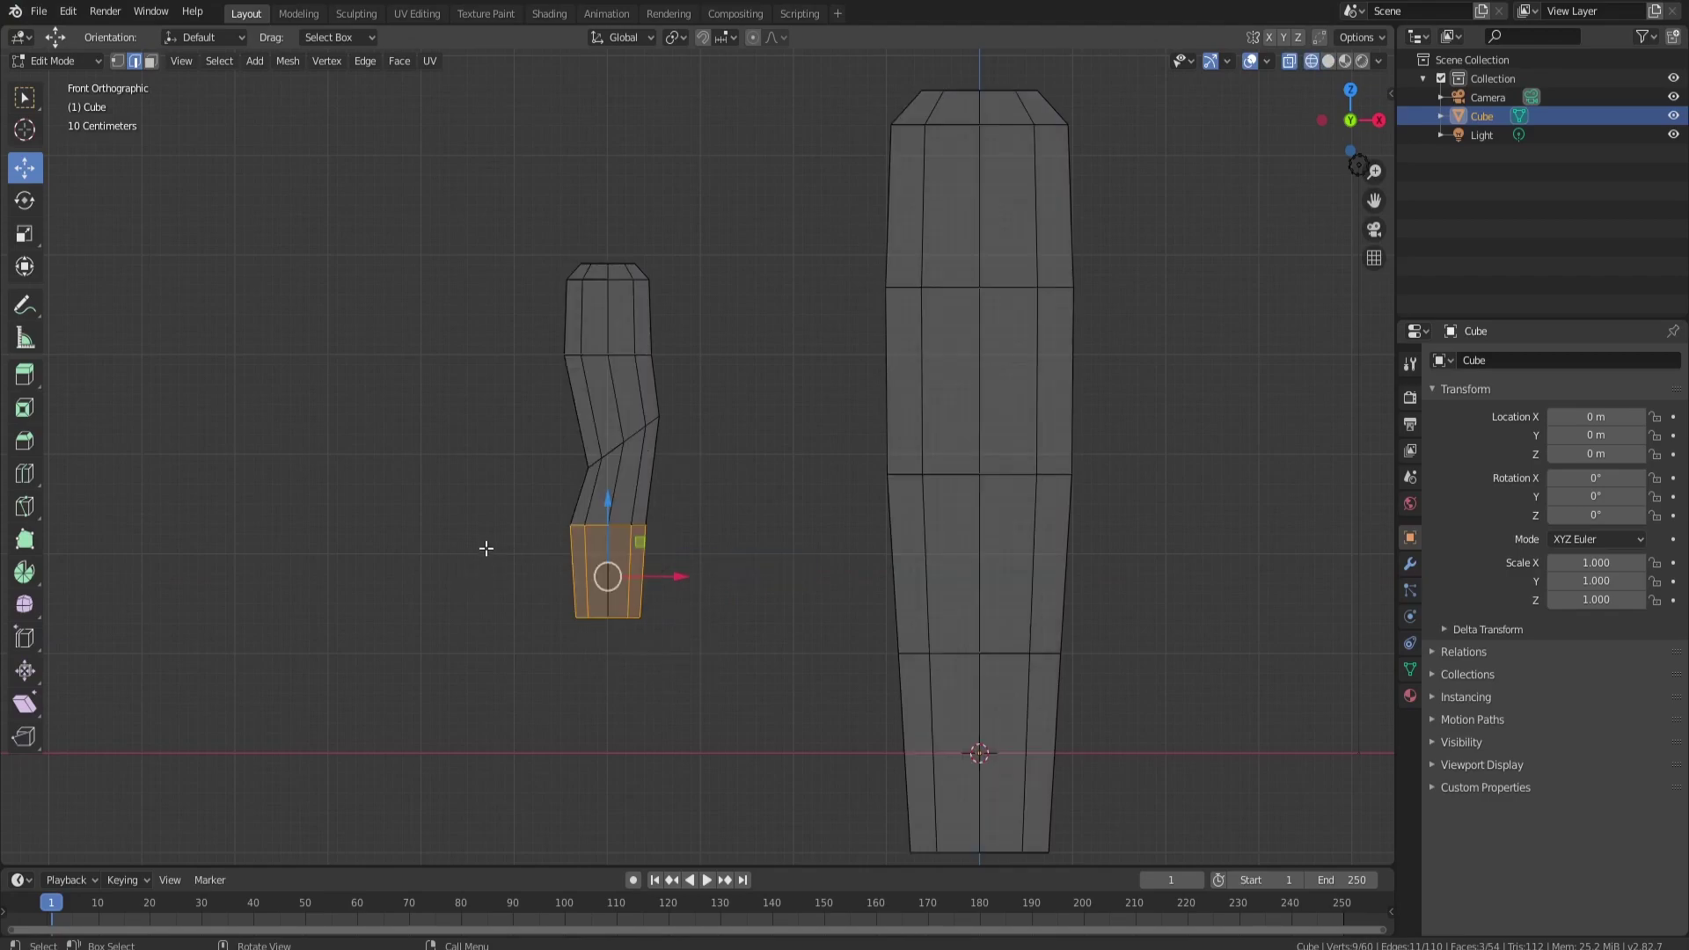
{"action": "left_click_drag", "start_coordinate": [502, 460], "coordinate": [737, 684]}
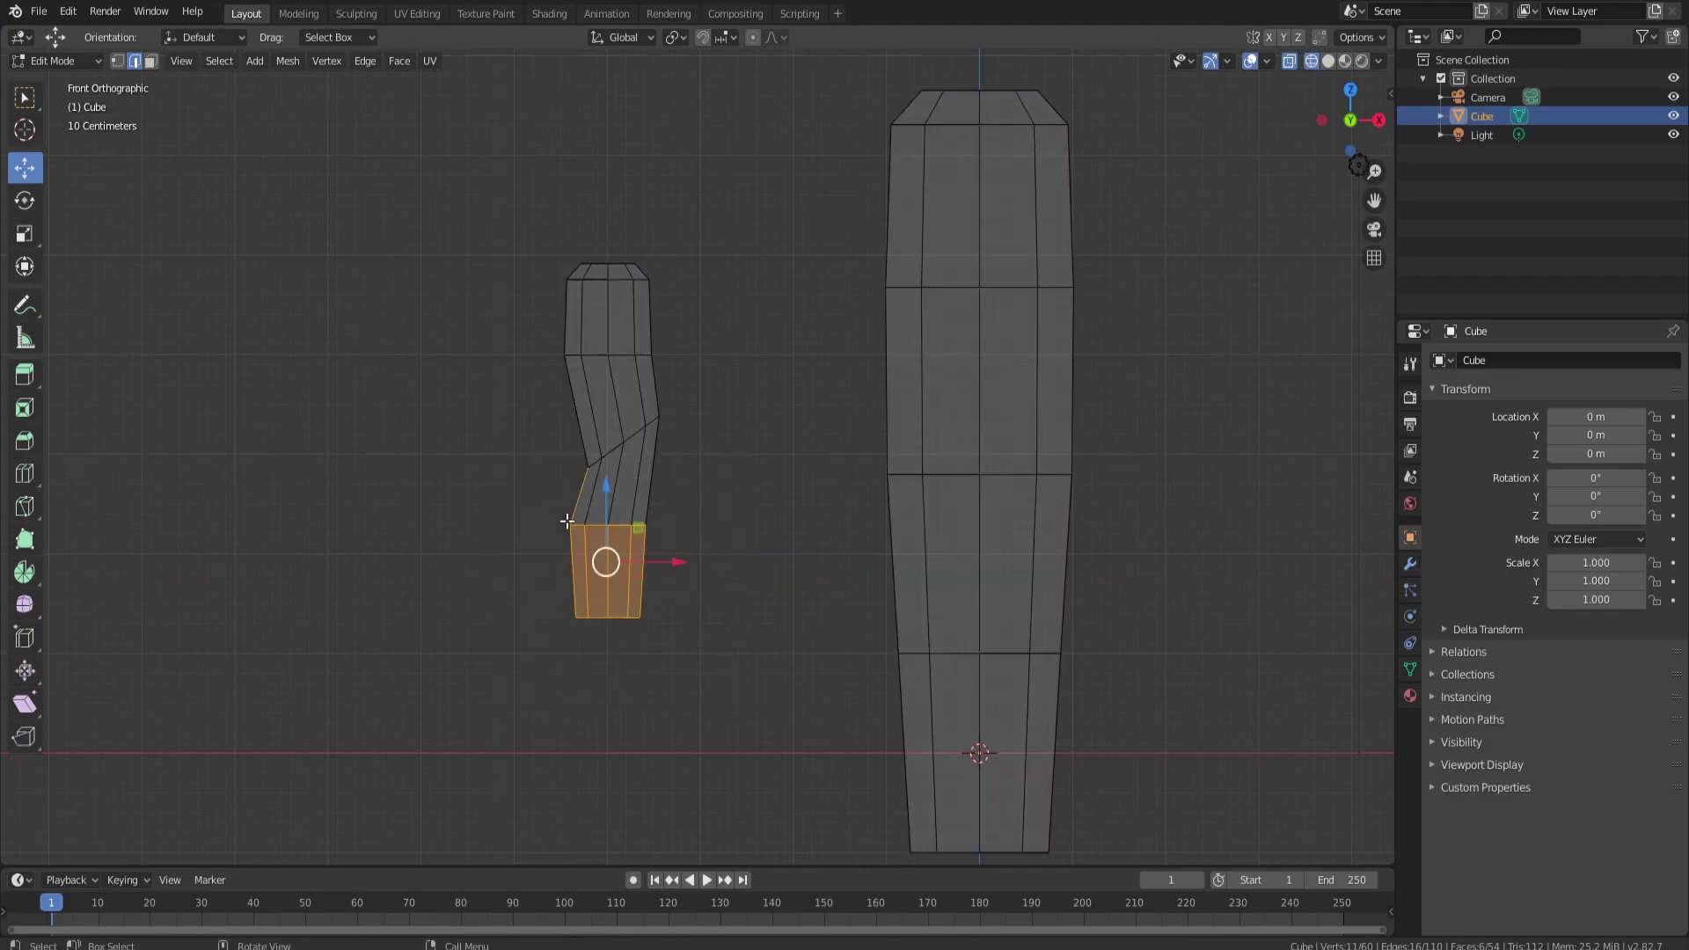
{"action": "left_click", "coordinate": [151, 60]}
{"action": "left_click_drag", "start_coordinate": [564, 575], "coordinate": [667, 457], "text": "shift"}
{"action": "left_click_drag", "start_coordinate": [682, 526], "coordinate": [696, 519]}
{"action": "left_click", "coordinate": [565, 642]}
{"action": "left_click_drag", "start_coordinate": [550, 648], "coordinate": [697, 558]}
{"action": "key", "text": "g"}
{"action": "key", "text": "x"}
{"action": "left_click", "coordinate": [778, 564]}
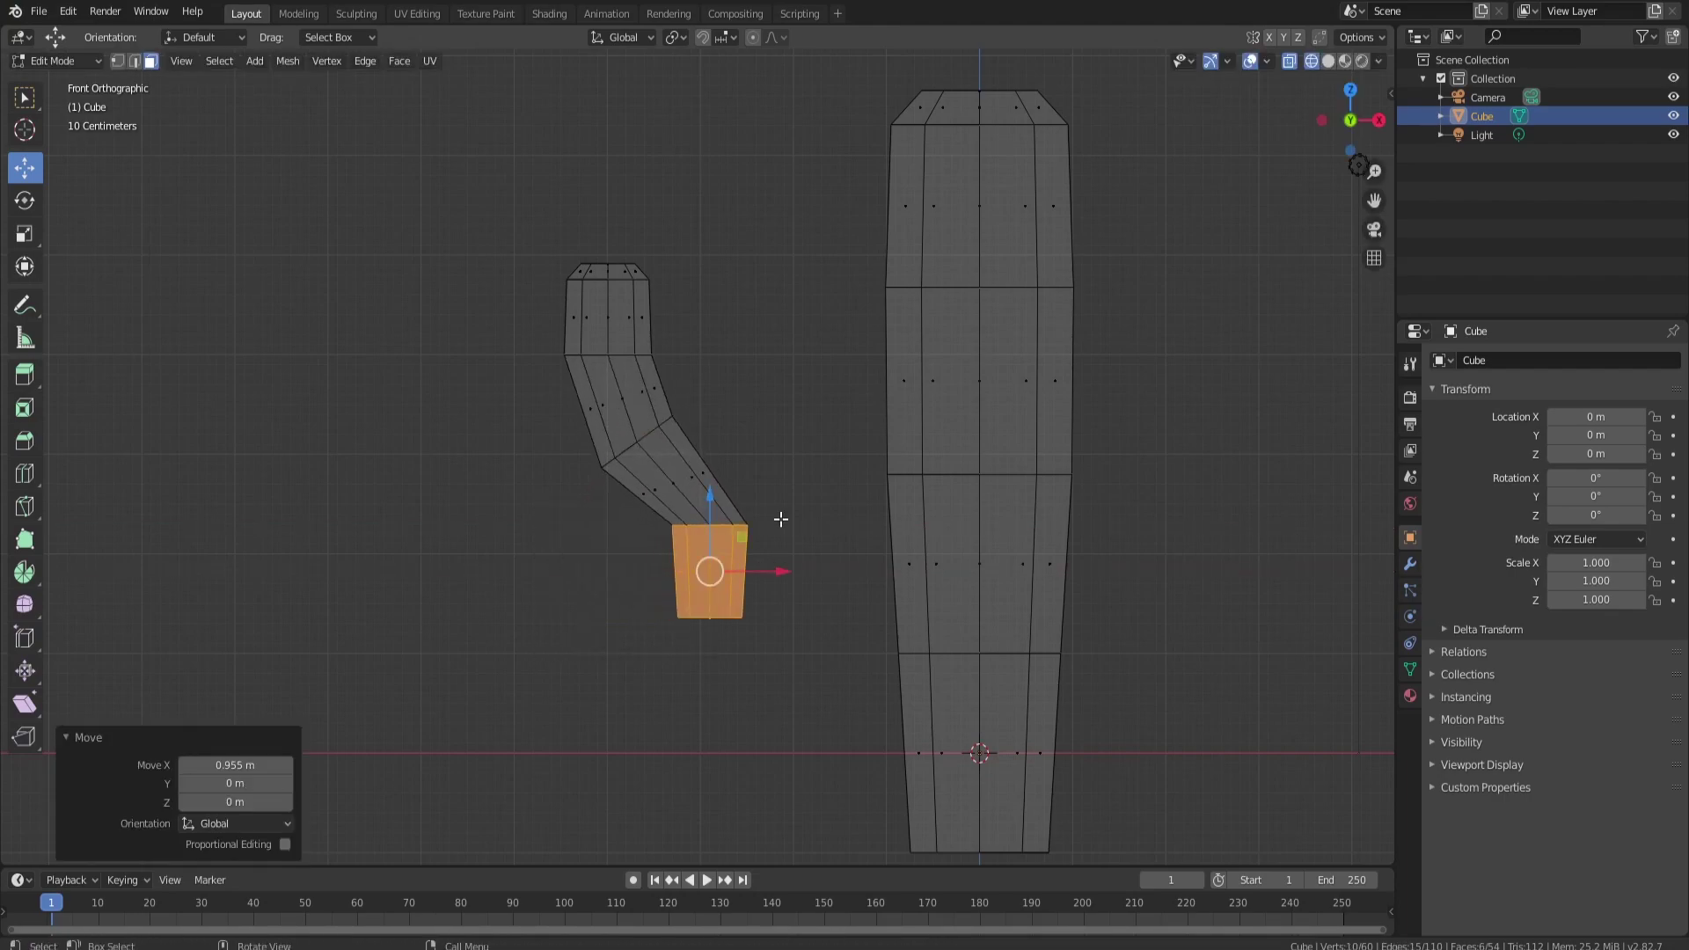
Step: Rotate and raise the arm's bottom segment to continue the curve toward the trunk, finishing with a rotation of about -9°
{"action": "left_click", "coordinate": [774, 514]}
{"action": "left_click_drag", "start_coordinate": [768, 508], "coordinate": [660, 648]}
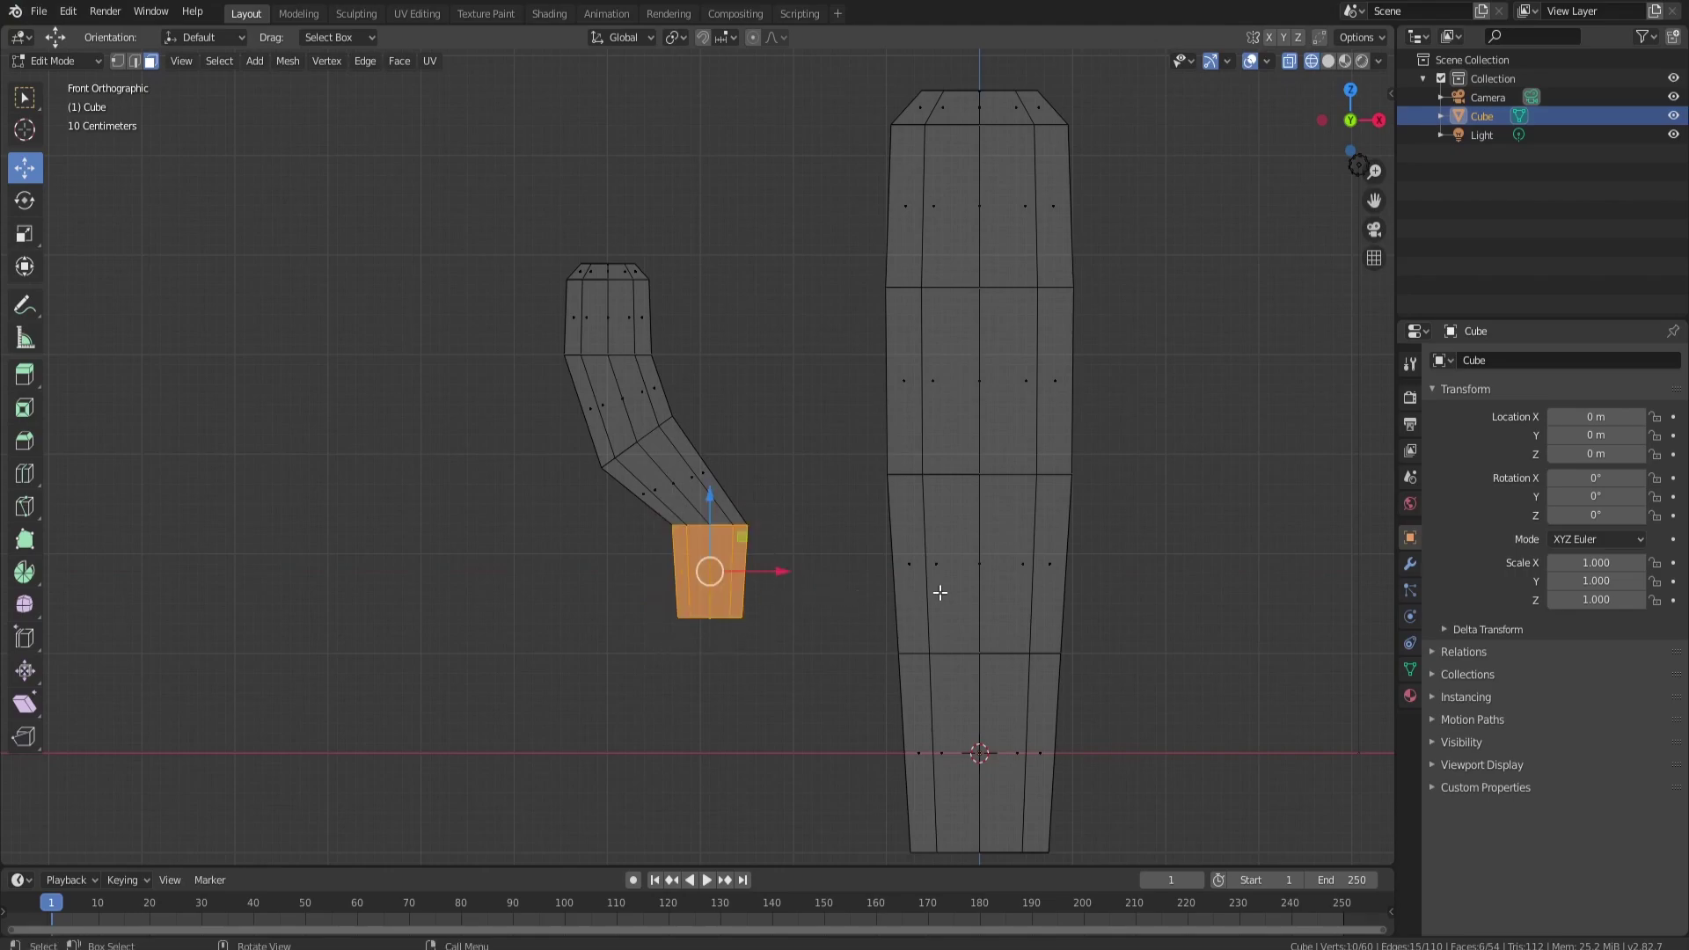
{"action": "key", "text": "r"}
{"action": "left_click", "coordinate": [763, 463]}
{"action": "left_click_drag", "start_coordinate": [712, 505], "coordinate": [730, 430]}
{"action": "left_click_drag", "start_coordinate": [761, 496], "coordinate": [779, 491]}
{"action": "left_click_drag", "start_coordinate": [727, 426], "coordinate": [728, 434]}
{"action": "key", "text": "r"}
{"action": "left_click", "coordinate": [826, 450]}
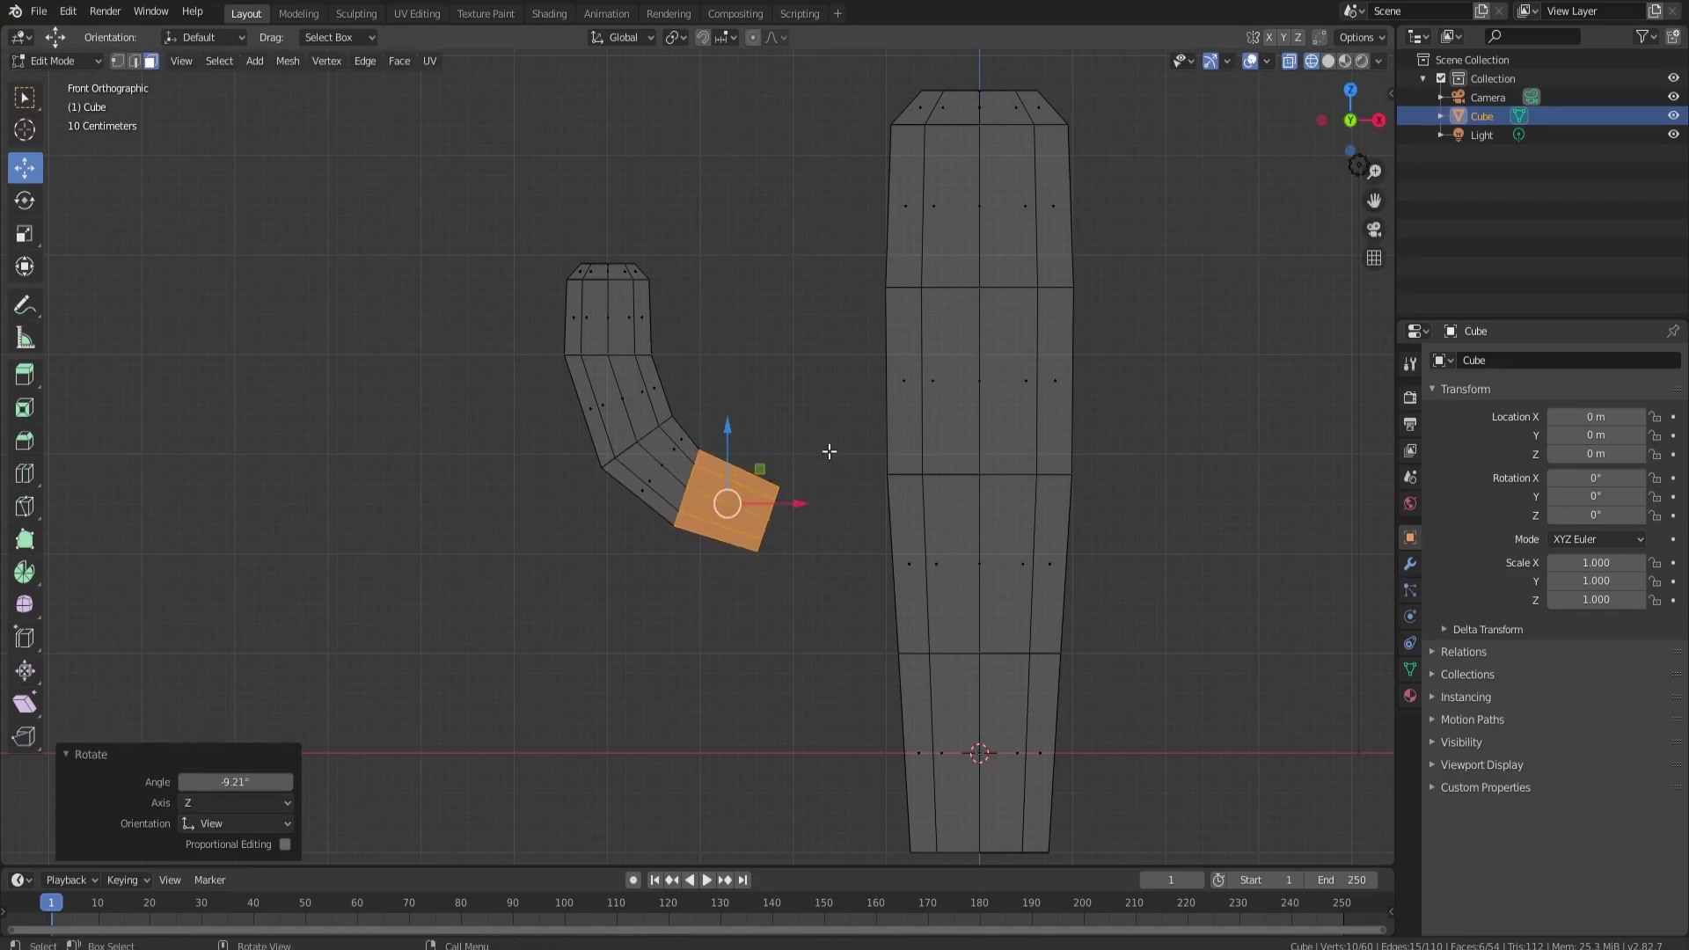
Step: Select the whole bent arm, move it about 1.69 m along X into the trunk, and restore solid shading
{"action": "key", "text": "l"}
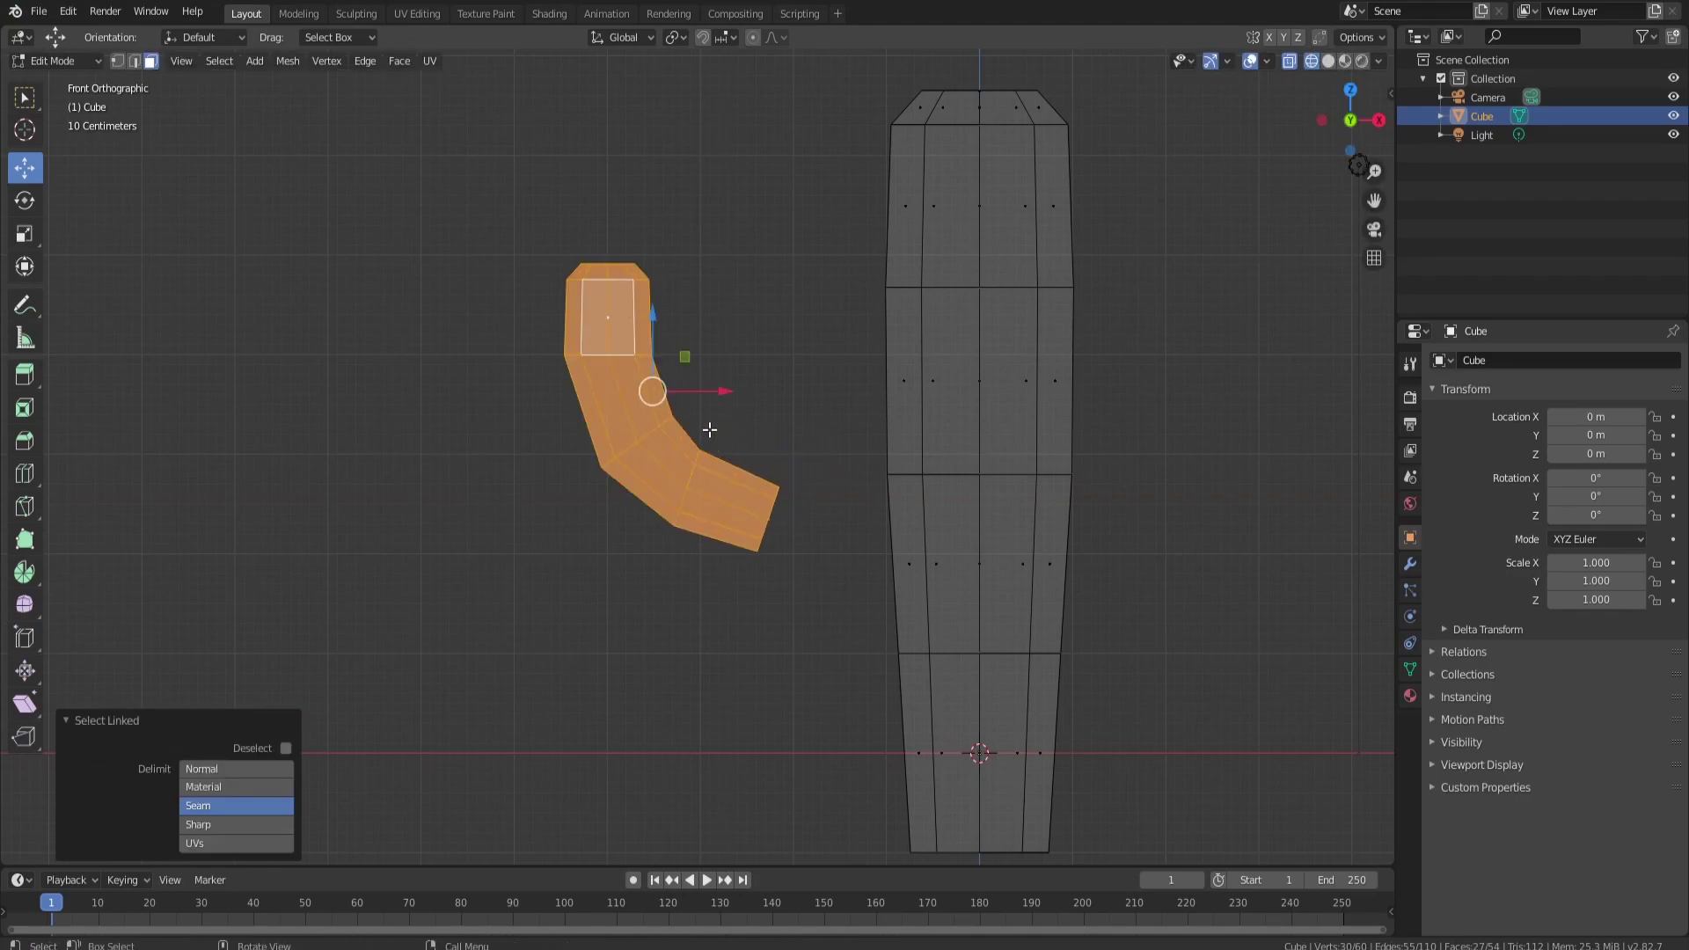
{"action": "key", "text": "g"}
{"action": "left_click", "coordinate": [874, 402]}
{"action": "key", "text": "z"}
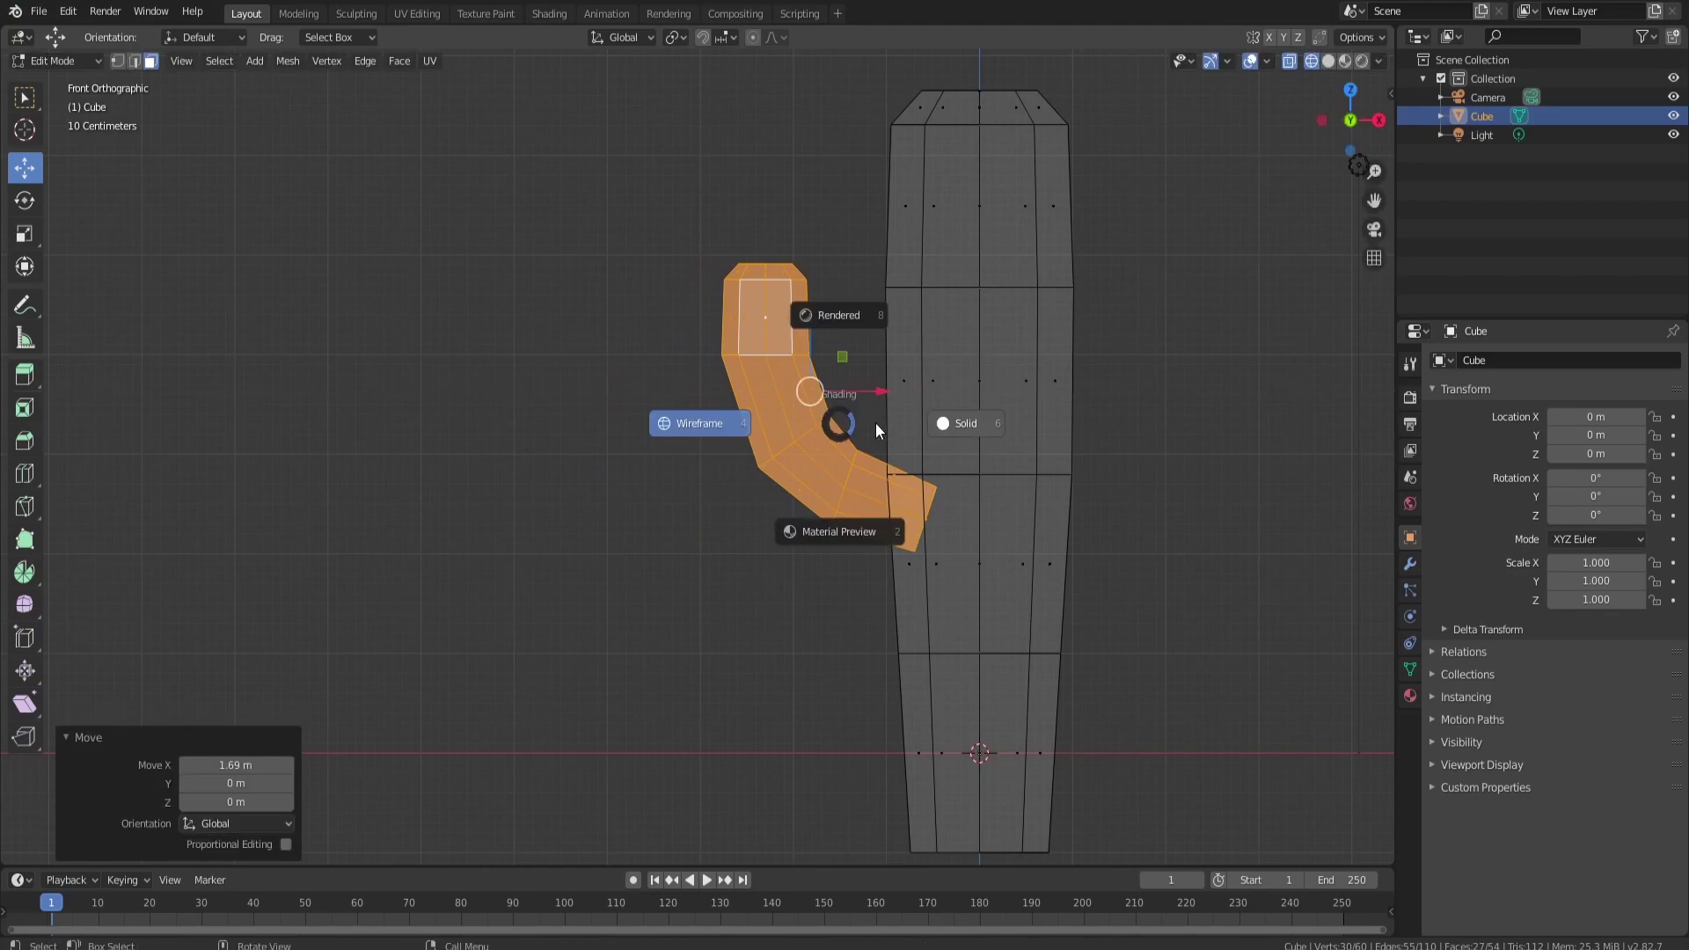
{"action": "left_click", "coordinate": [865, 425]}
Step: Duplicate the arm, move the copy about 3.34 m along X to the trunk's other side, and rotate it 180° in top view
{"action": "mouse_move", "coordinate": [866, 426]}
{"action": "middle_mouse_down"}
{"action": "mouse_move", "coordinate": [1056, 393]}
{"action": "mouse_move", "coordinate": [957, 399]}
{"action": "middle_mouse_up"}
{"action": "left_click_drag", "start_coordinate": [843, 413], "coordinate": [1077, 439]}
{"action": "key", "text": "shift+d"}
{"action": "right_click", "coordinate": [882, 423]}
{"action": "key", "text": "KP_7"}
{"action": "type", "text": "r"}
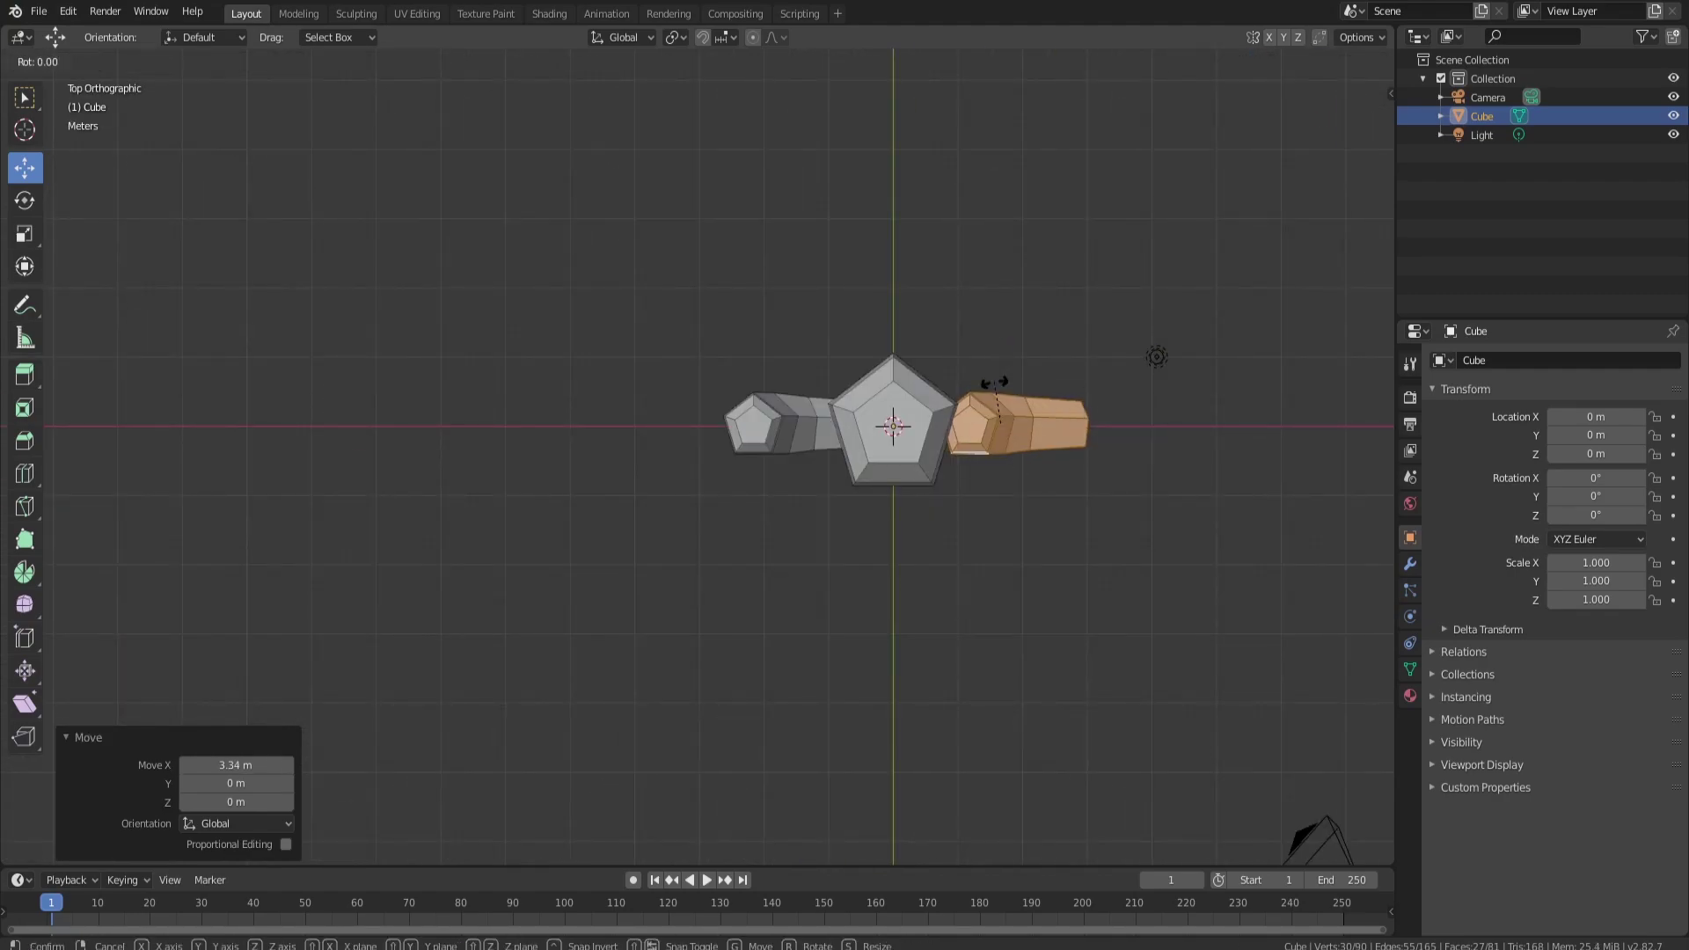
{"action": "type", "text": "180"}
{"action": "key", "text": "Return"}
Step: Lower the second arm by about 1.27 m, stretch it along Z by about 1.64, and nudge it against the trunk
{"action": "middle_click_drag", "start_coordinate": [992, 369], "coordinate": [987, 307]}
{"action": "left_click_drag", "start_coordinate": [993, 346], "coordinate": [1008, 436]}
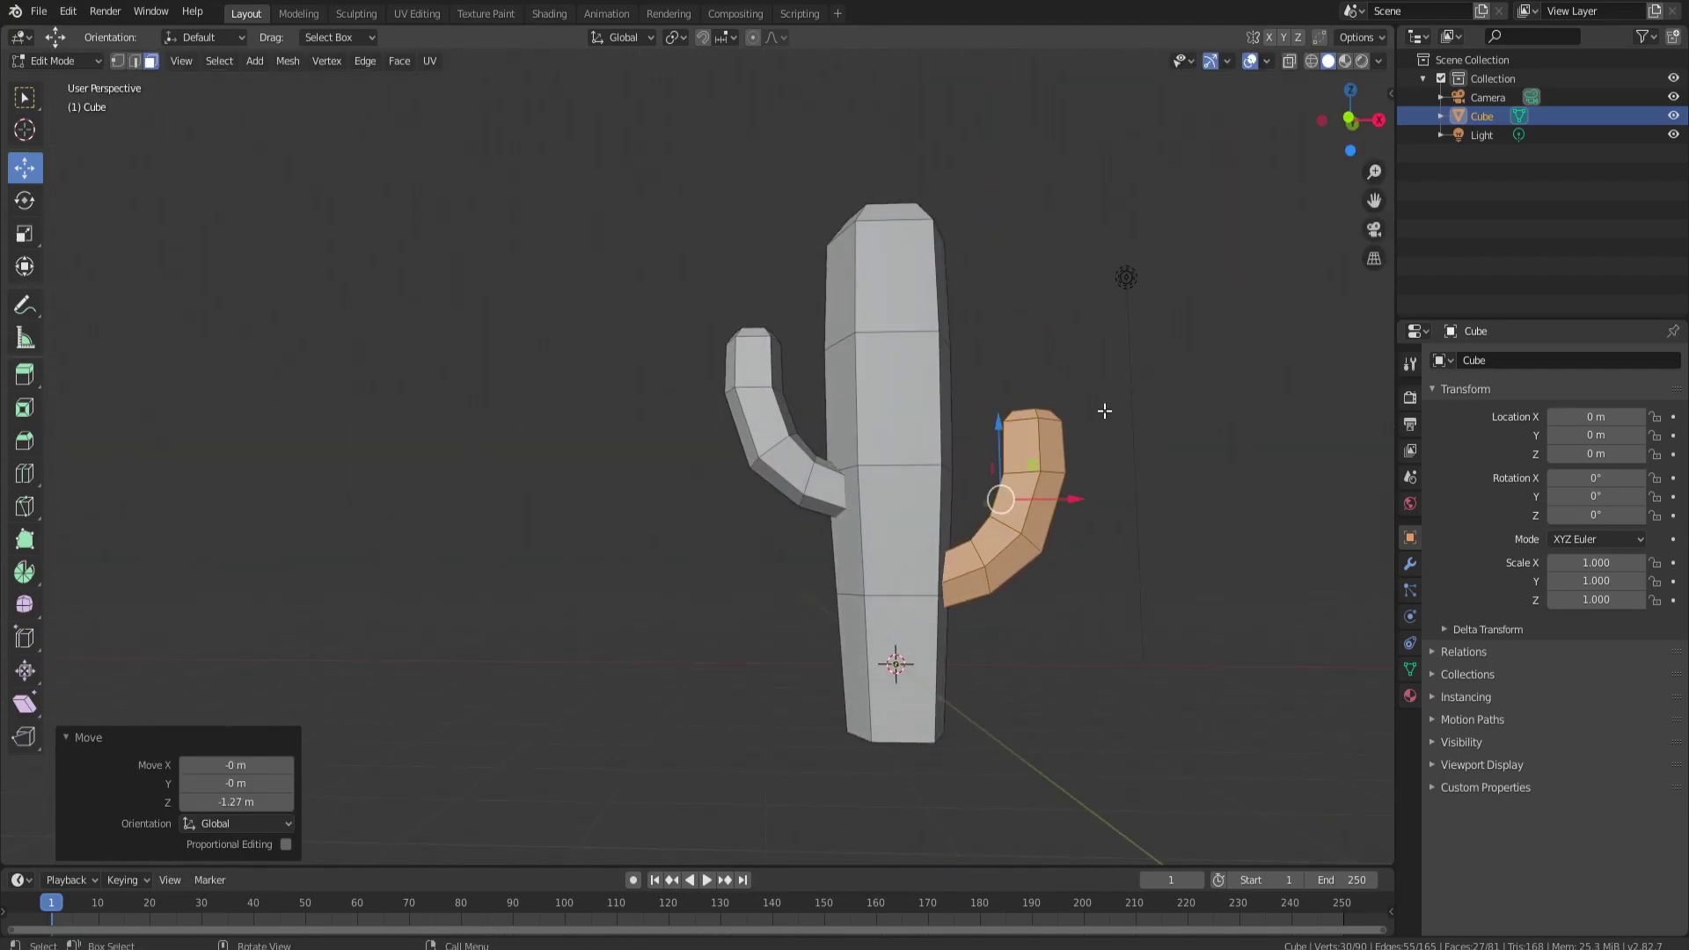
{"action": "key", "text": "s"}
{"action": "key", "text": "z"}
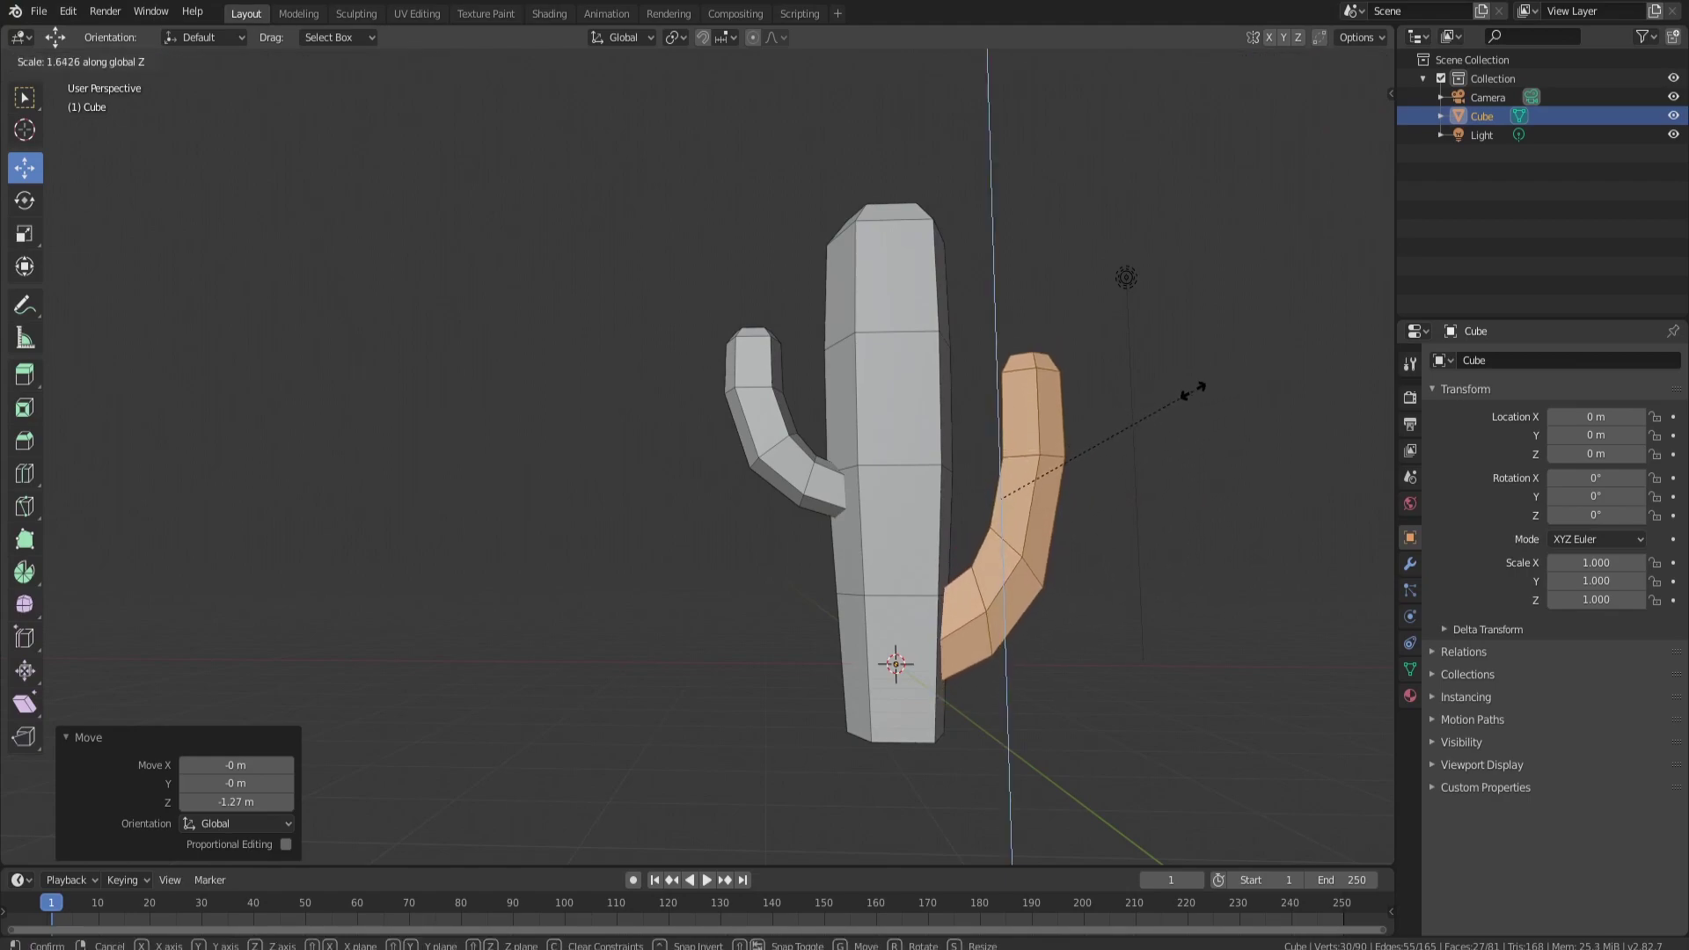
{"action": "left_click", "coordinate": [1191, 387]}
{"action": "left_click_drag", "start_coordinate": [1044, 498], "coordinate": [1038, 498]}
{"action": "left_click_drag", "start_coordinate": [993, 431], "coordinate": [993, 412]}
Step: Select the first arm, move it about -0.14 m along Y, and rotate and nudge it in top view to angle it from the trunk
{"action": "middle_click_drag", "start_coordinate": [1055, 398], "coordinate": [877, 393]}
{"action": "left_click", "coordinate": [600, 437]}
{"action": "key", "text": "ctrl+l"}
{"action": "key", "text": "g"}
{"action": "key", "text": "y"}
{"action": "left_click", "coordinate": [598, 393]}
{"action": "key", "text": "r"}
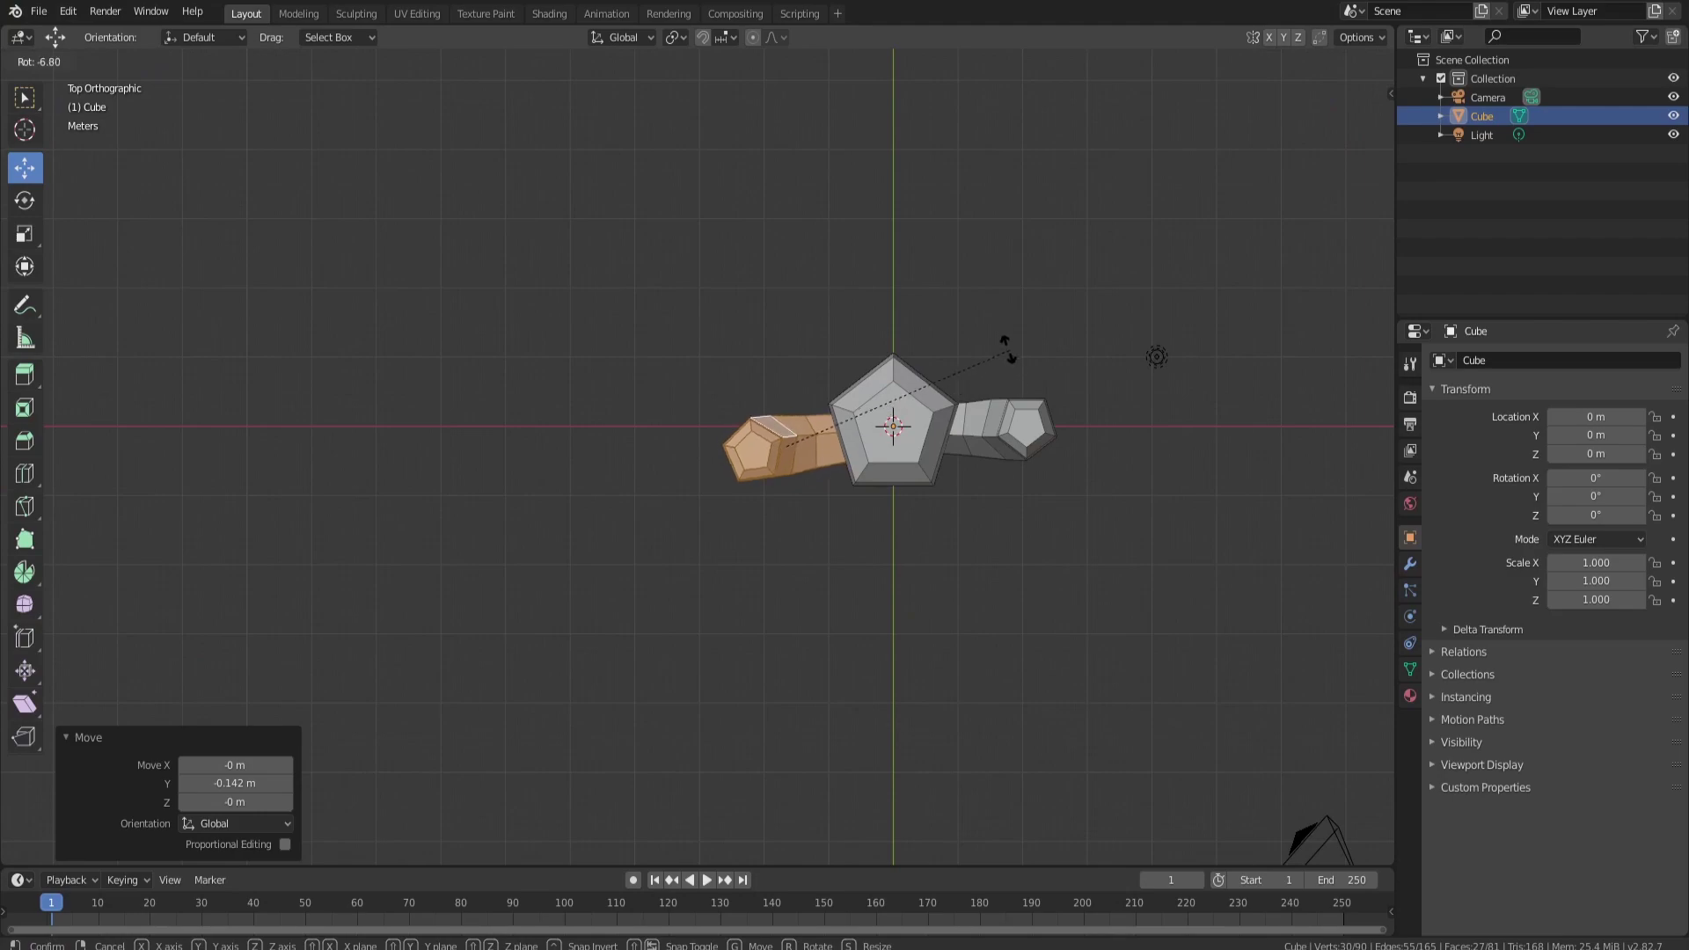
{"action": "left_click", "coordinate": [976, 303]}
{"action": "left_click_drag", "start_coordinate": [853, 447], "coordinate": [849, 460]}
{"action": "left_click_drag", "start_coordinate": [793, 404], "coordinate": [792, 413]}
Step: Return the finished cactus mesh to Object Mode with the Move tool active
{"action": "middle_click_drag", "start_coordinate": [792, 413], "coordinate": [818, 260]}
{"action": "left_click", "coordinate": [709, 264]}
{"action": "key", "text": "Tab"}
{"action": "scroll", "coordinate": [762, 357], "scroll_direction": "down", "scroll_amount": 4}
{"action": "middle_click_drag", "start_coordinate": [762, 357], "coordinate": [781, 448]}
{"action": "left_click", "coordinate": [25, 167]}
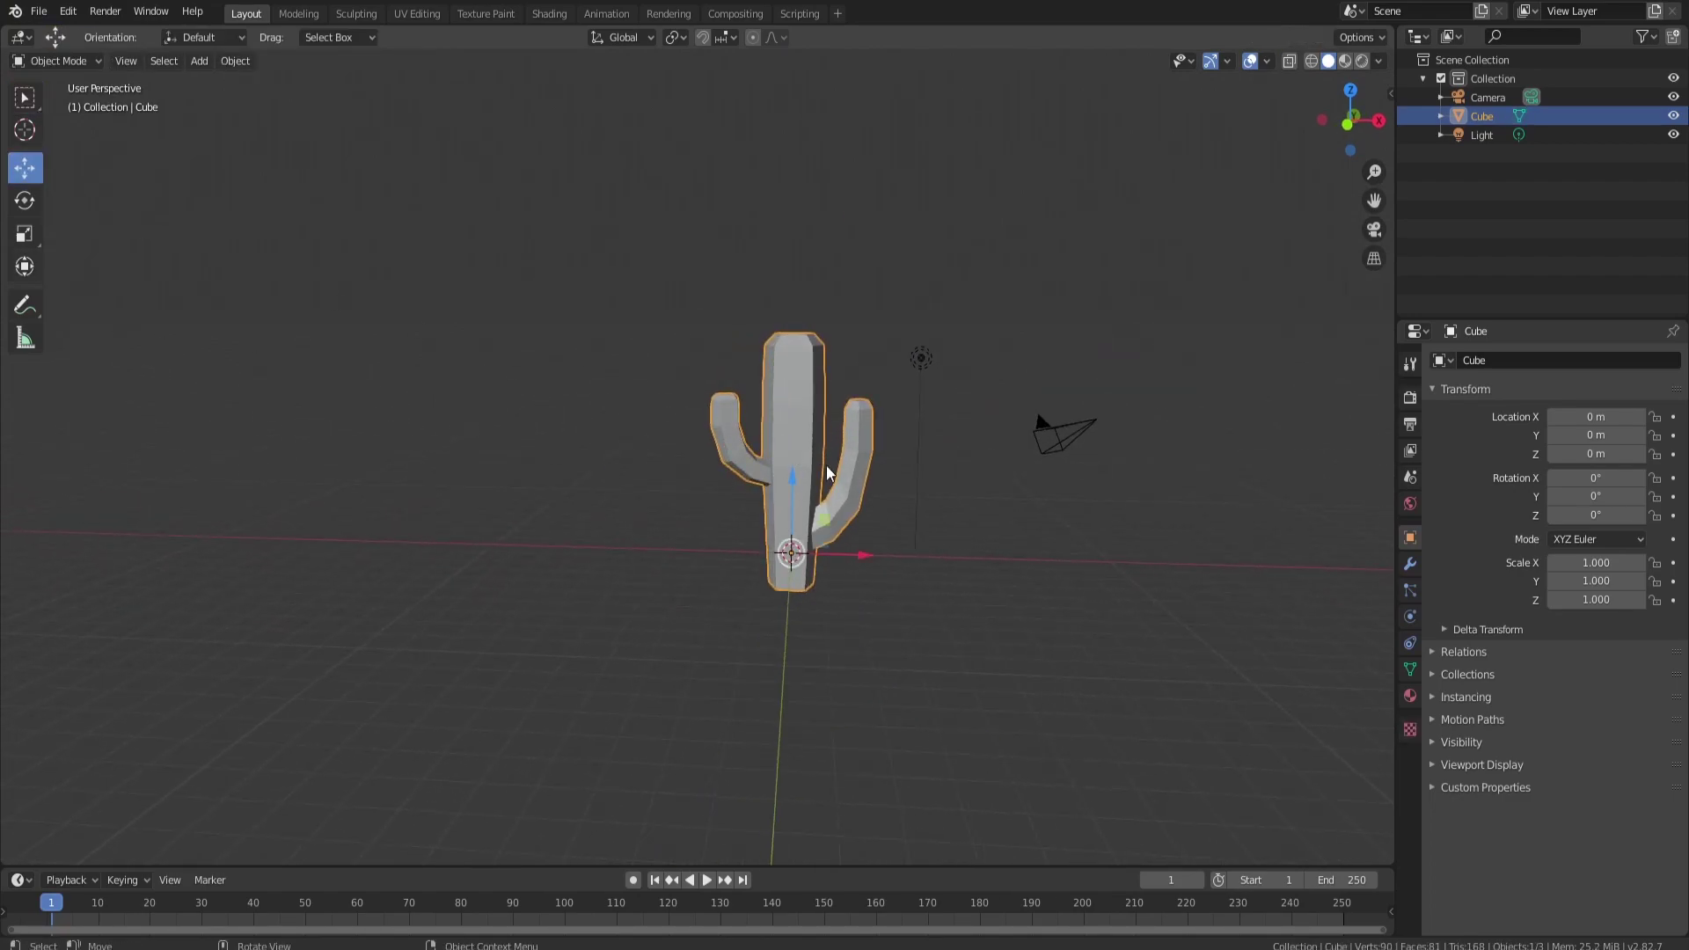
Step: Move the cactus about -11.15 m along X and shade it smooth
{"action": "left_click_drag", "start_coordinate": [846, 556], "coordinate": [512, 553]}
{"action": "right_click", "coordinate": [452, 440]}
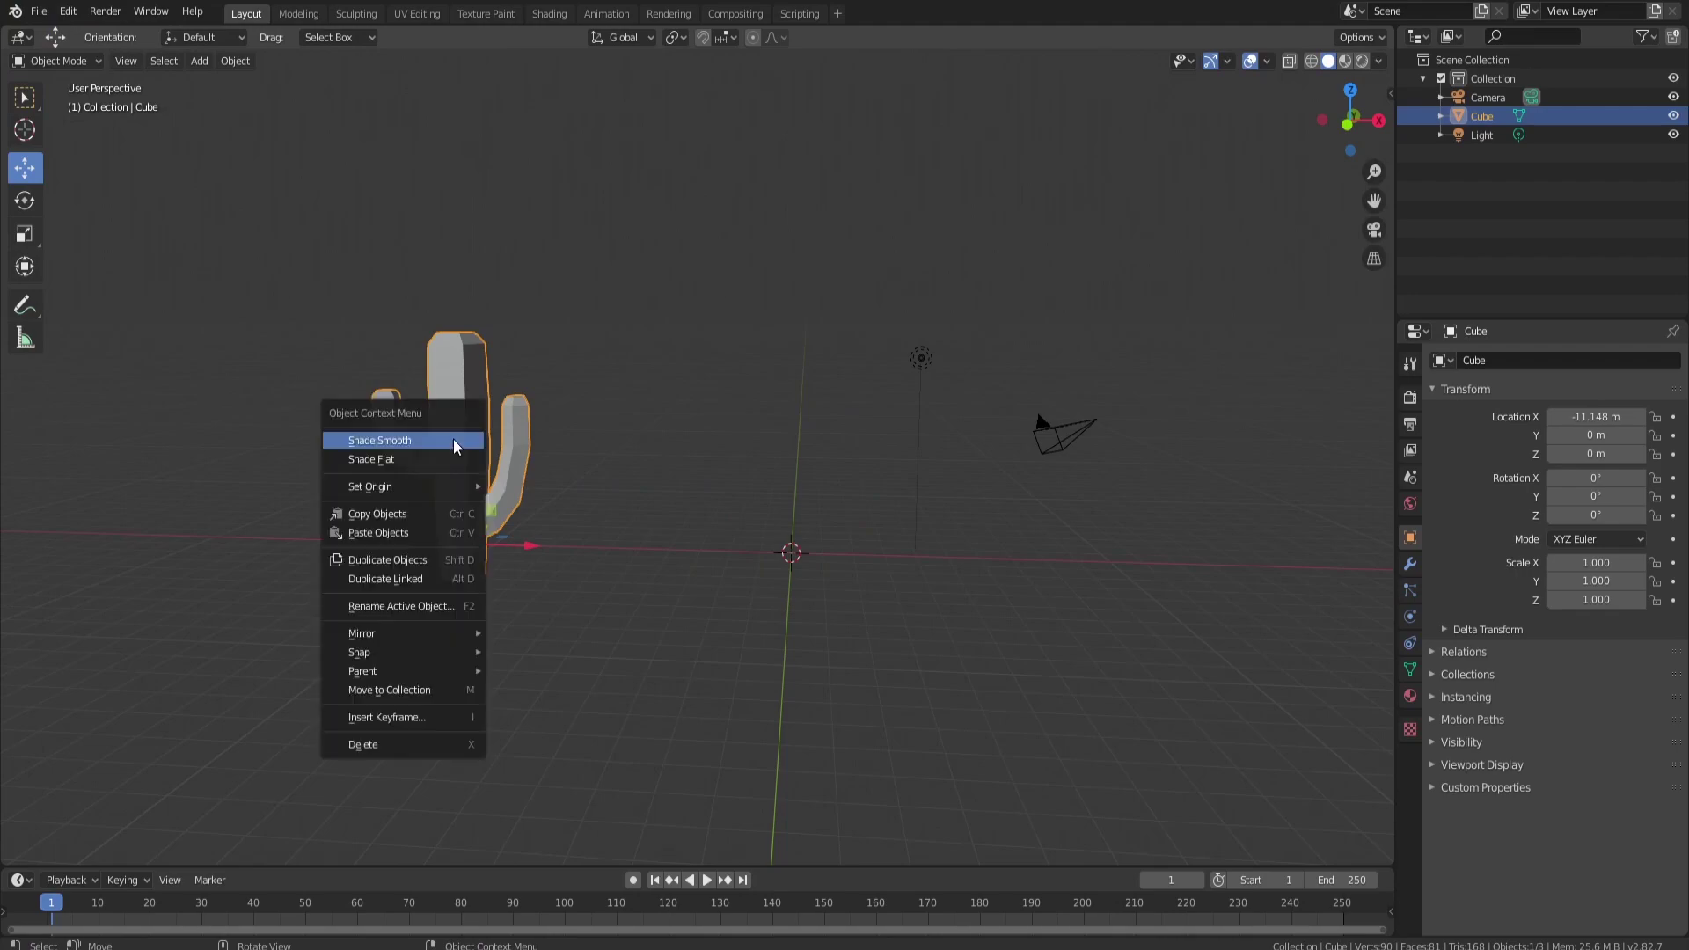
{"action": "left_click", "coordinate": [422, 439]}
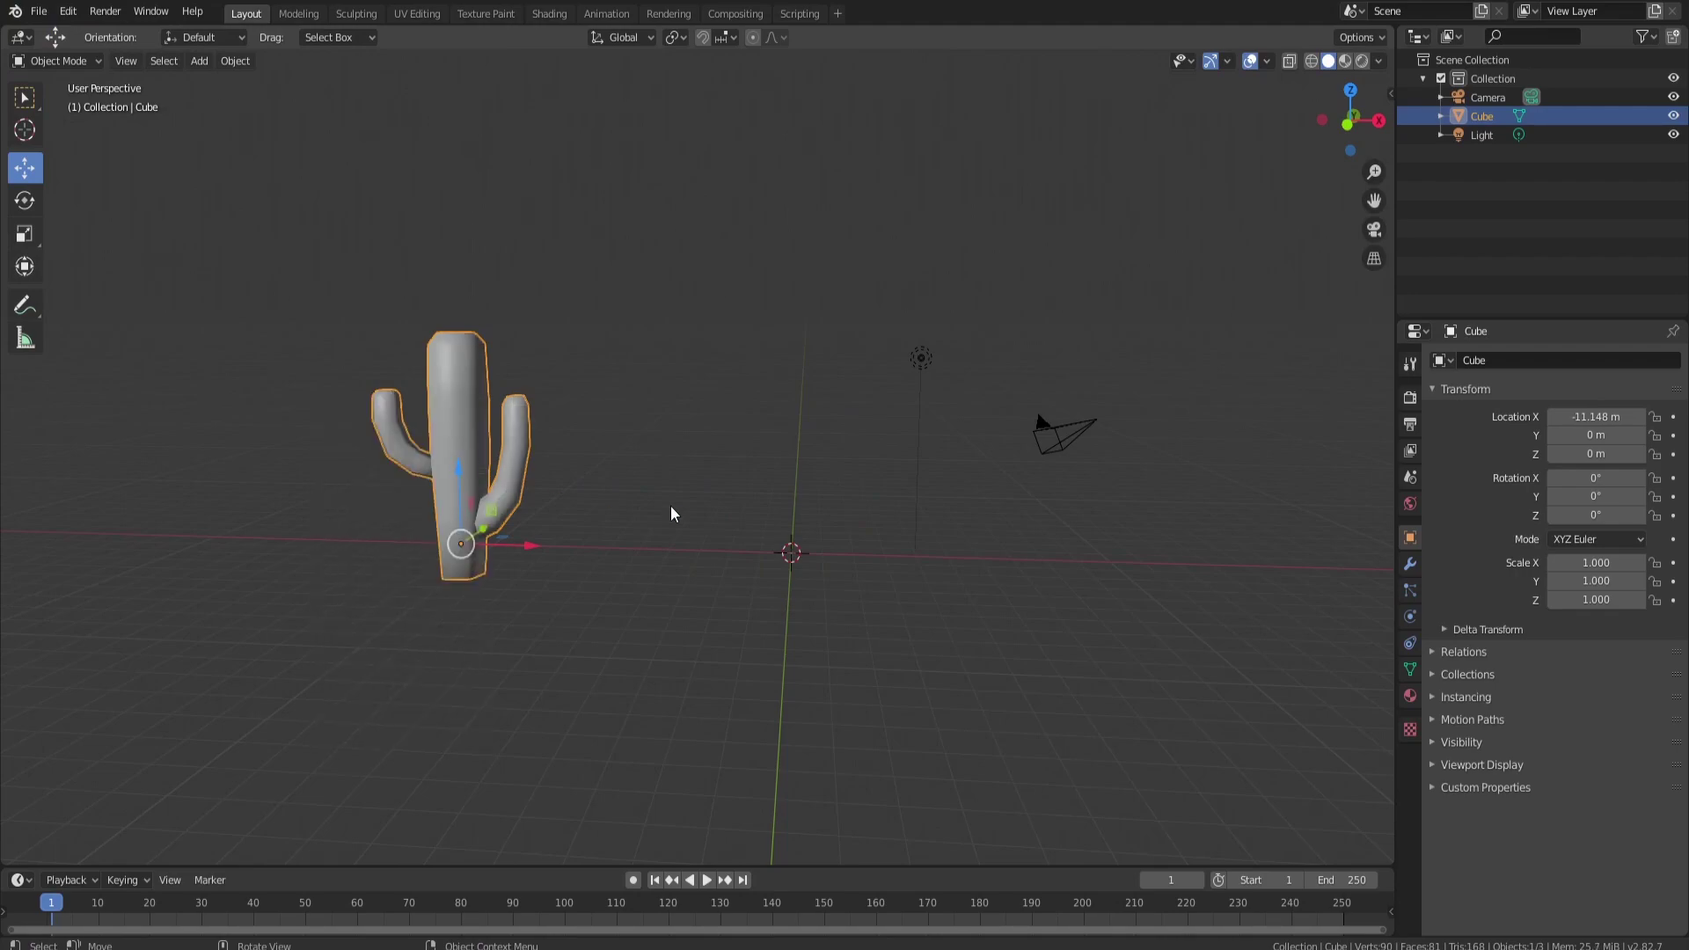
Step: Enable Auto Smooth at 30° for the cactus mesh's normals and deselect the cactus
{"action": "left_click", "coordinate": [1410, 669]}
{"action": "left_click", "coordinate": [1432, 683]}
{"action": "left_click", "coordinate": [1460, 705]}
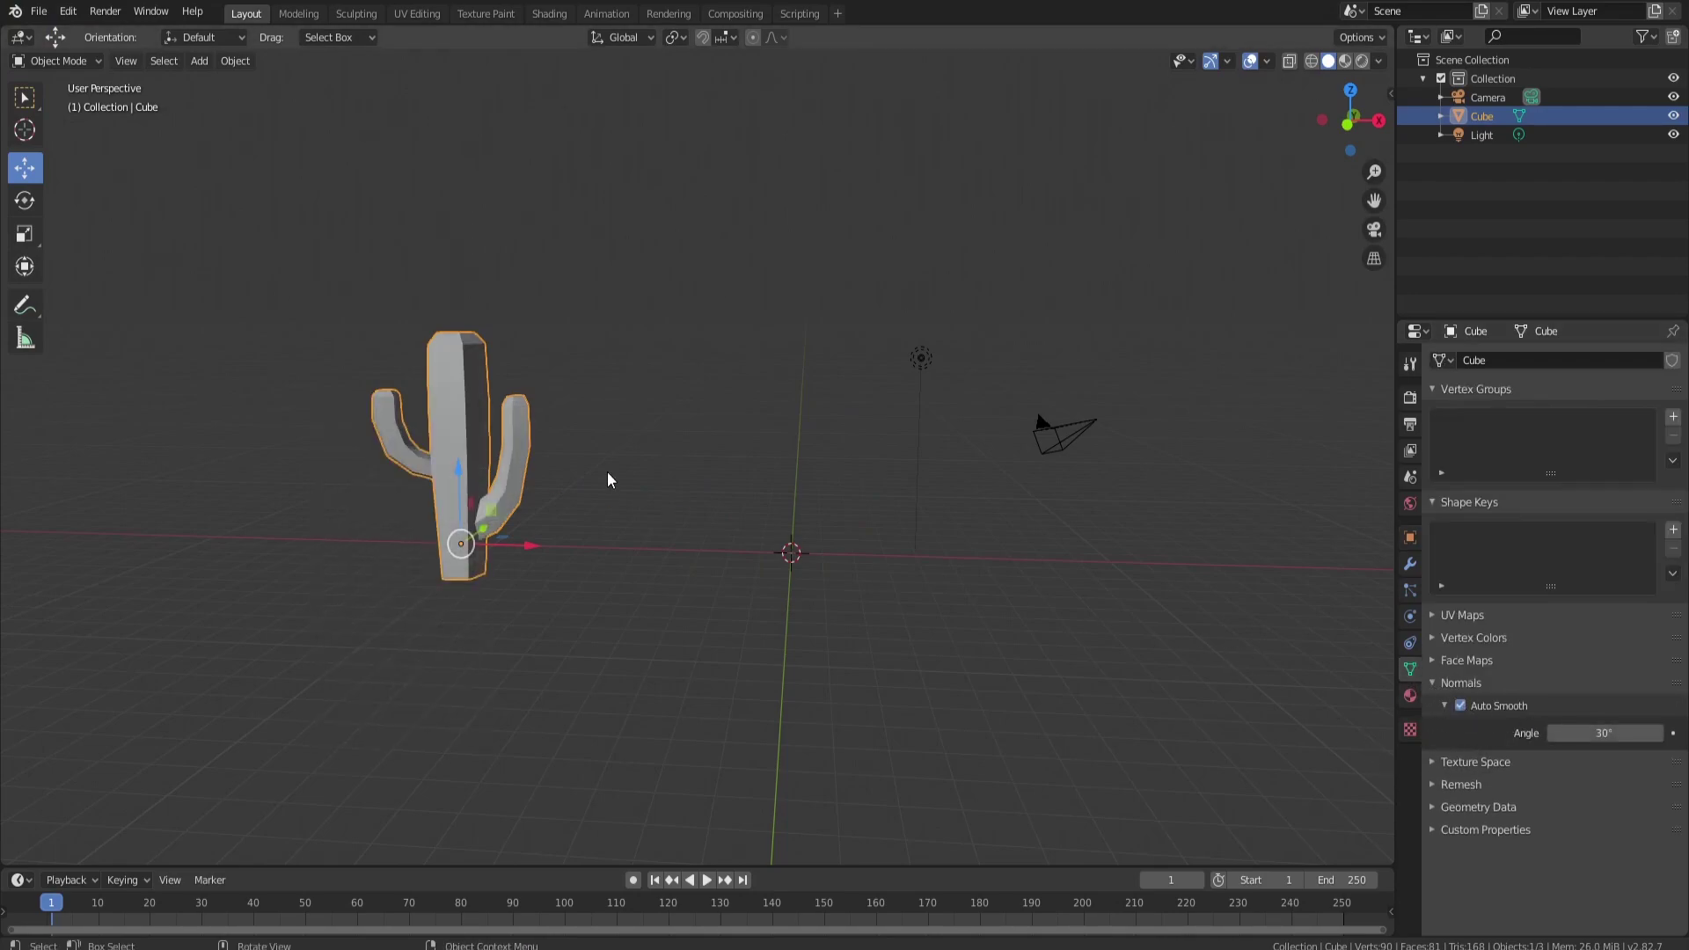
{"action": "middle_click_drag", "start_coordinate": [596, 398], "coordinate": [622, 402]}
{"action": "left_click", "coordinate": [621, 402]}
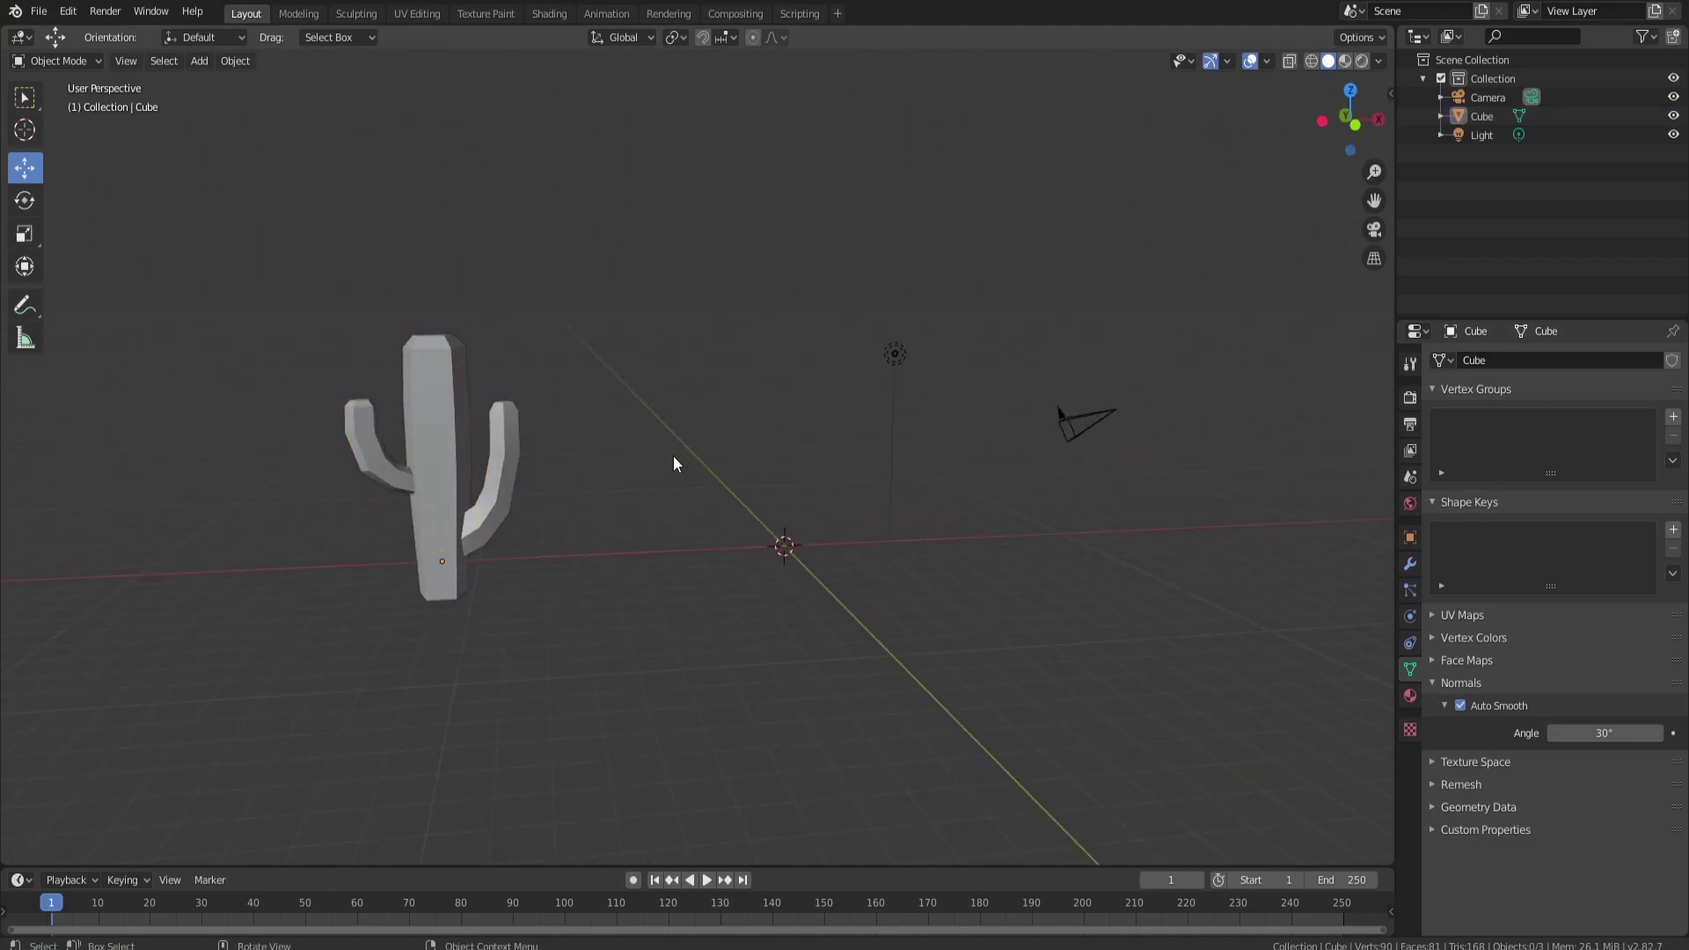
Step: Add a 2 m cube at the origin and cut one centred vertical edge loop through it in Edit Mode
{"action": "key", "text": "shift+a"}
{"action": "mouse_move", "coordinate": [783, 456]}
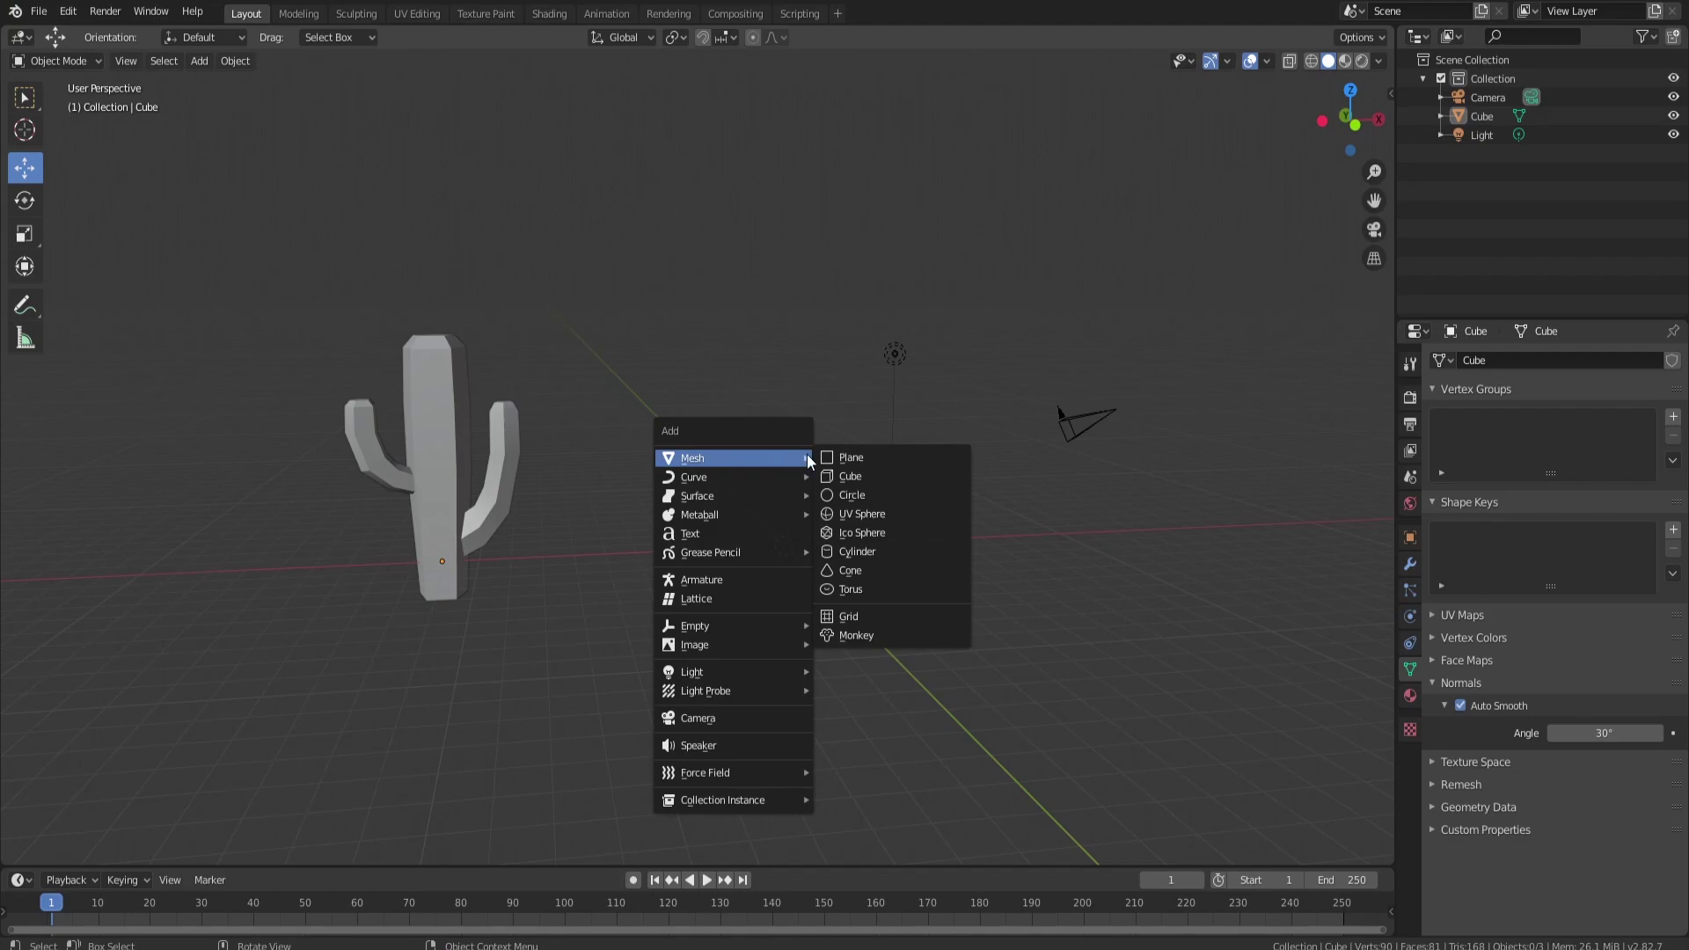
{"action": "left_click", "coordinate": [852, 475]}
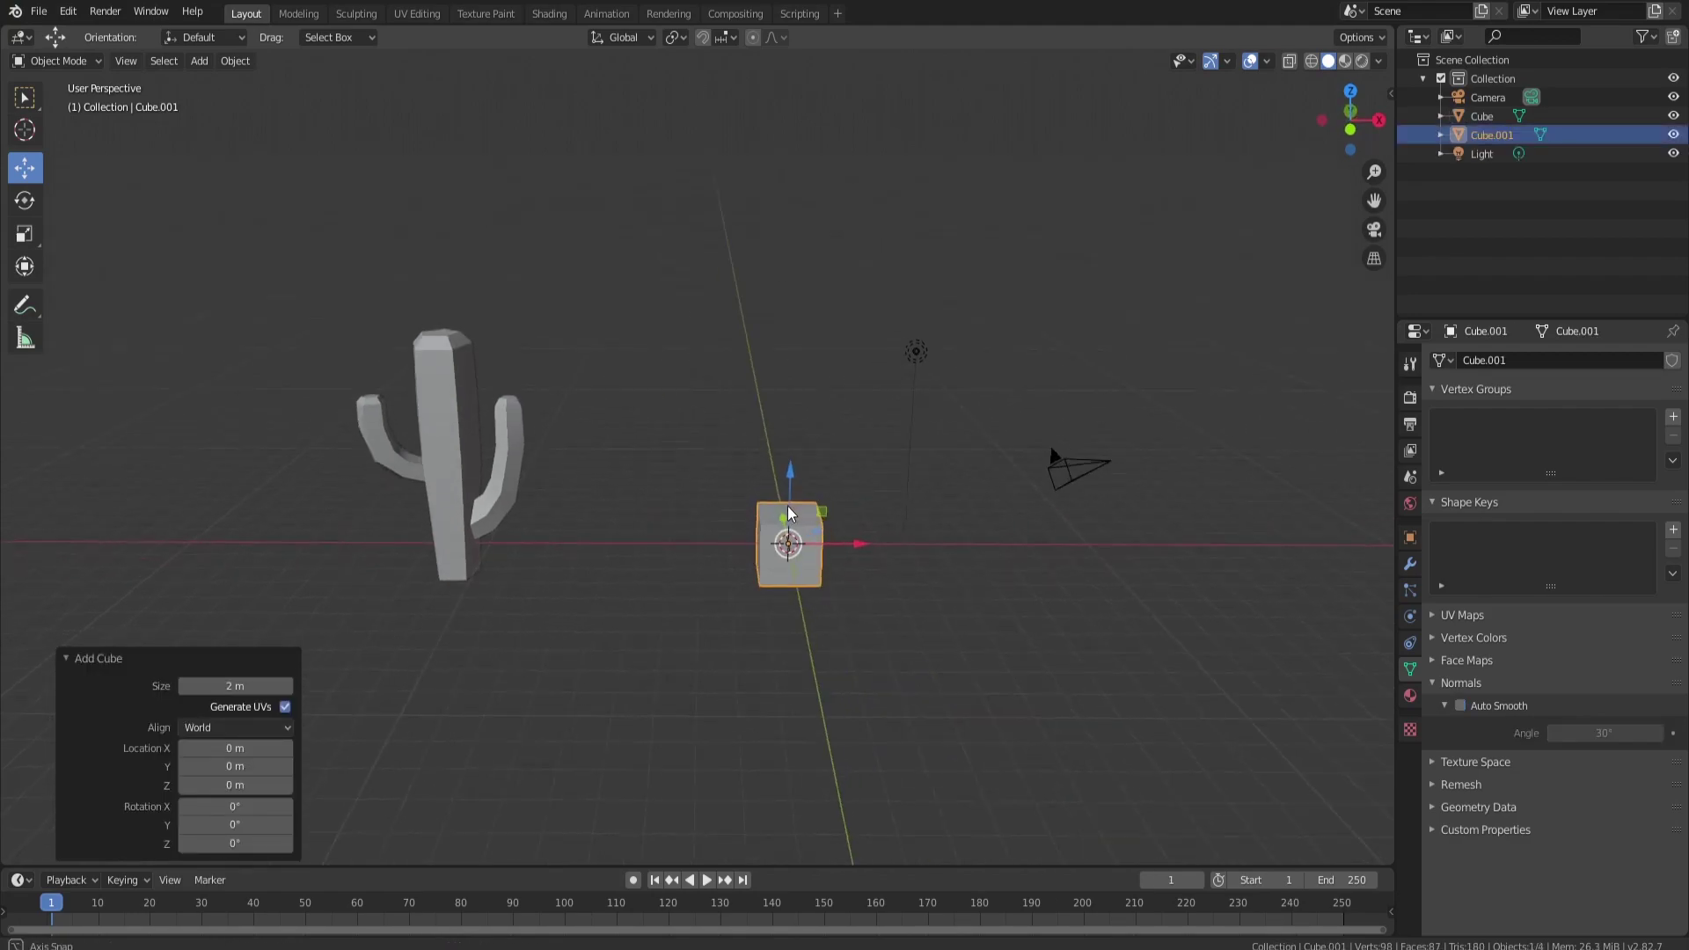
{"action": "scroll", "coordinate": [788, 505], "scroll_direction": "up", "scroll_amount": 3}
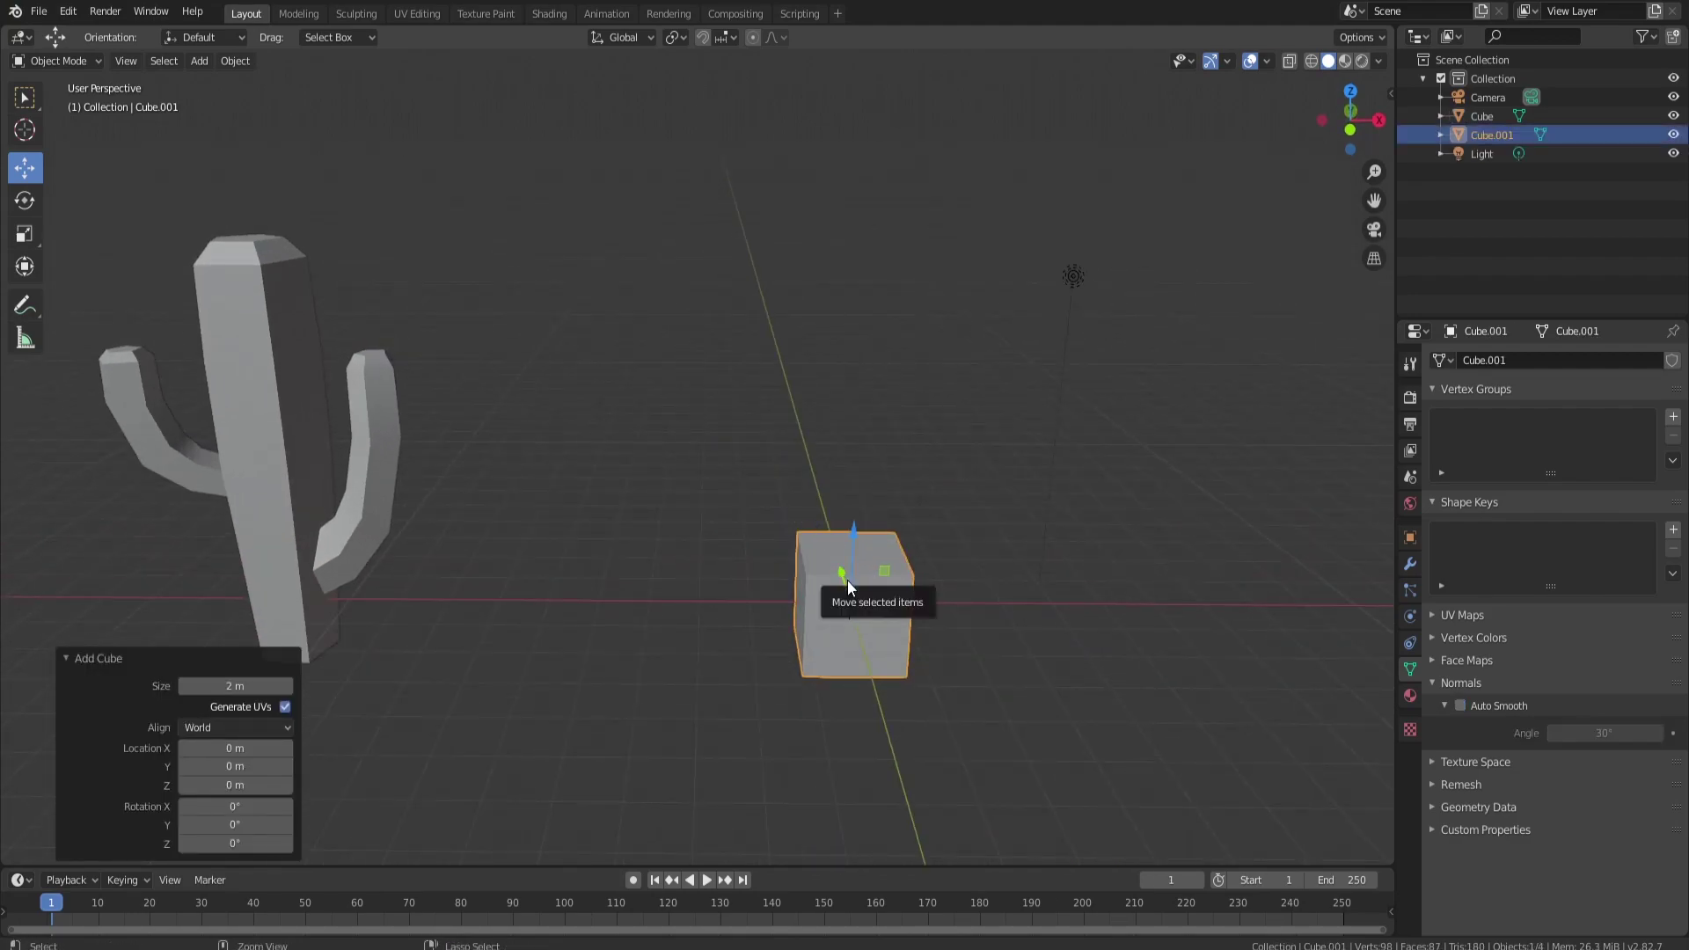
{"action": "key", "text": "Tab"}
{"action": "key", "text": "ctrl+r"}
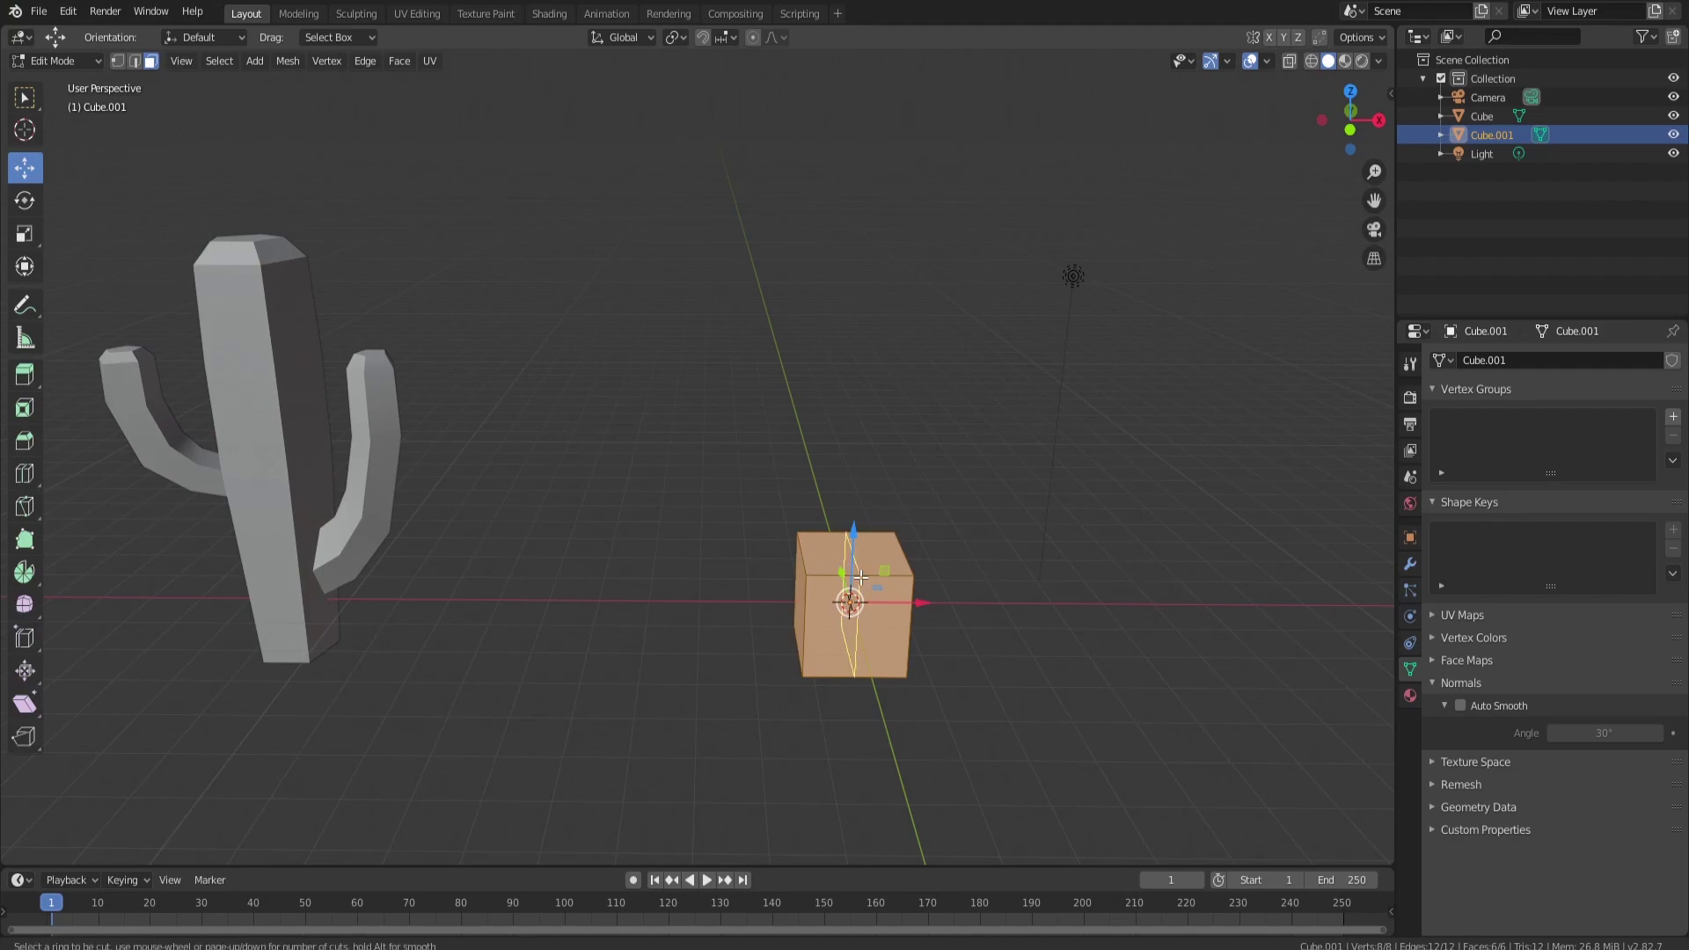
{"action": "left_click", "coordinate": [860, 576]}
{"action": "right_click", "coordinate": [860, 576]}
Step: Select the top face on one side of the cube's loop cut and raise it along Z by more than 2 m
{"action": "left_click", "coordinate": [151, 60]}
{"action": "left_click", "coordinate": [830, 561]}
{"action": "key", "text": "g"}
{"action": "key", "text": "z"}
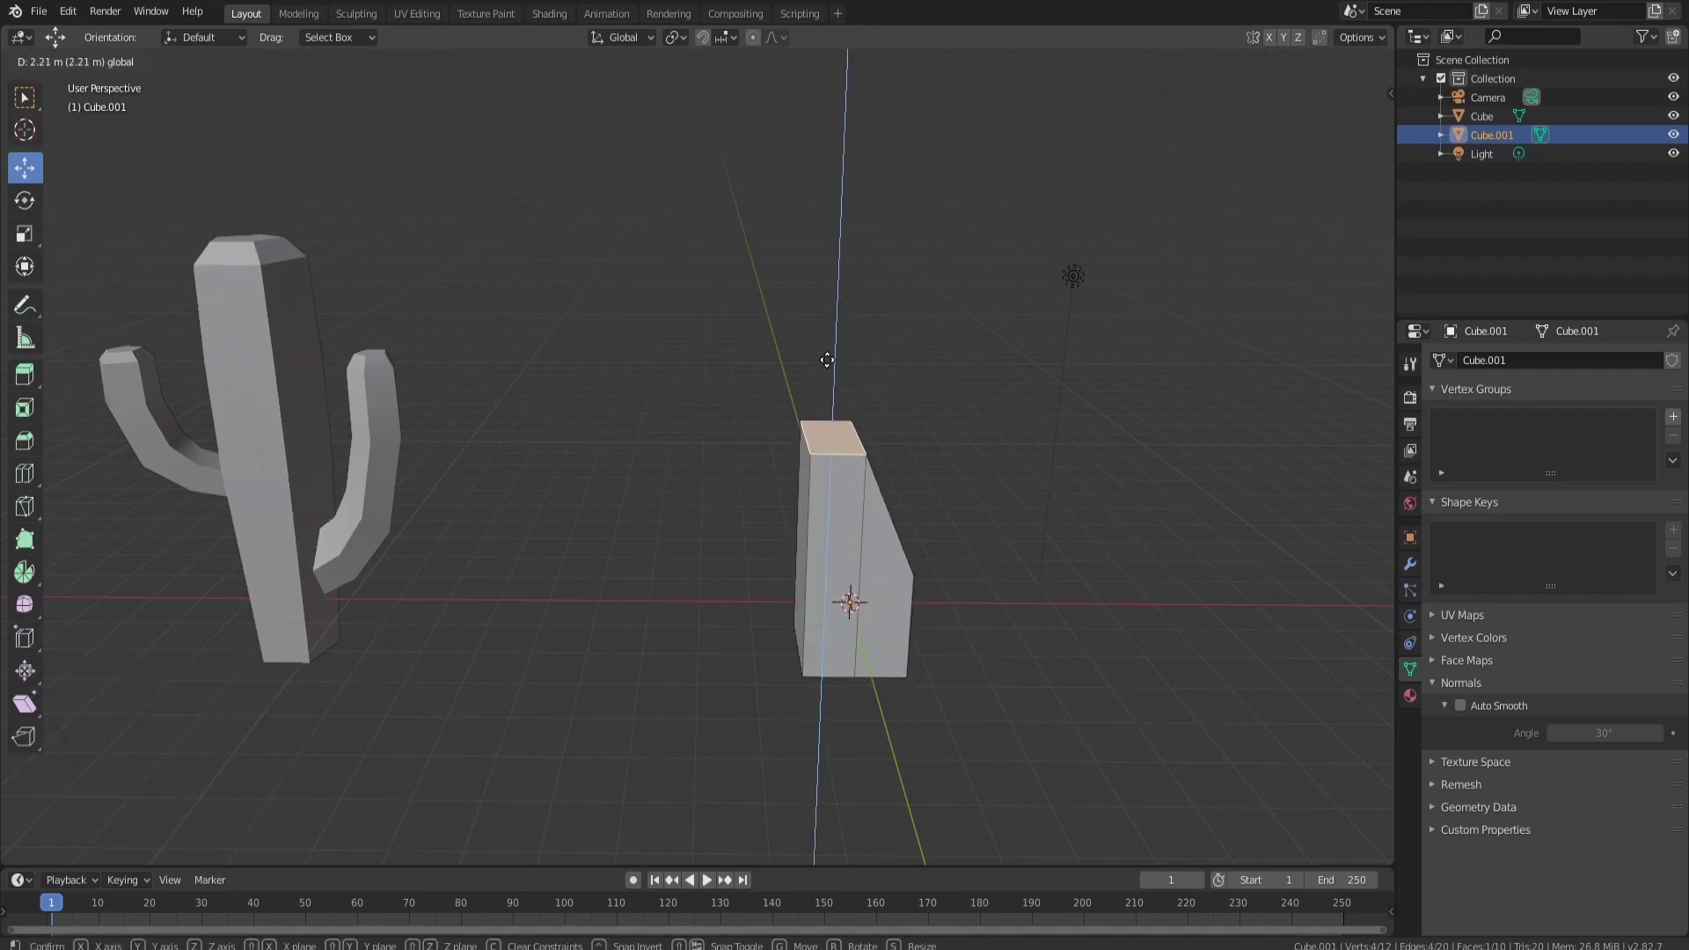
{"action": "left_click", "coordinate": [996, 378]}
{"action": "middle_click_drag", "start_coordinate": [996, 378], "coordinate": [868, 474]}
Step: Lower the raised top face by about 1.88 m along Z
{"action": "left_click", "coordinate": [840, 452]}
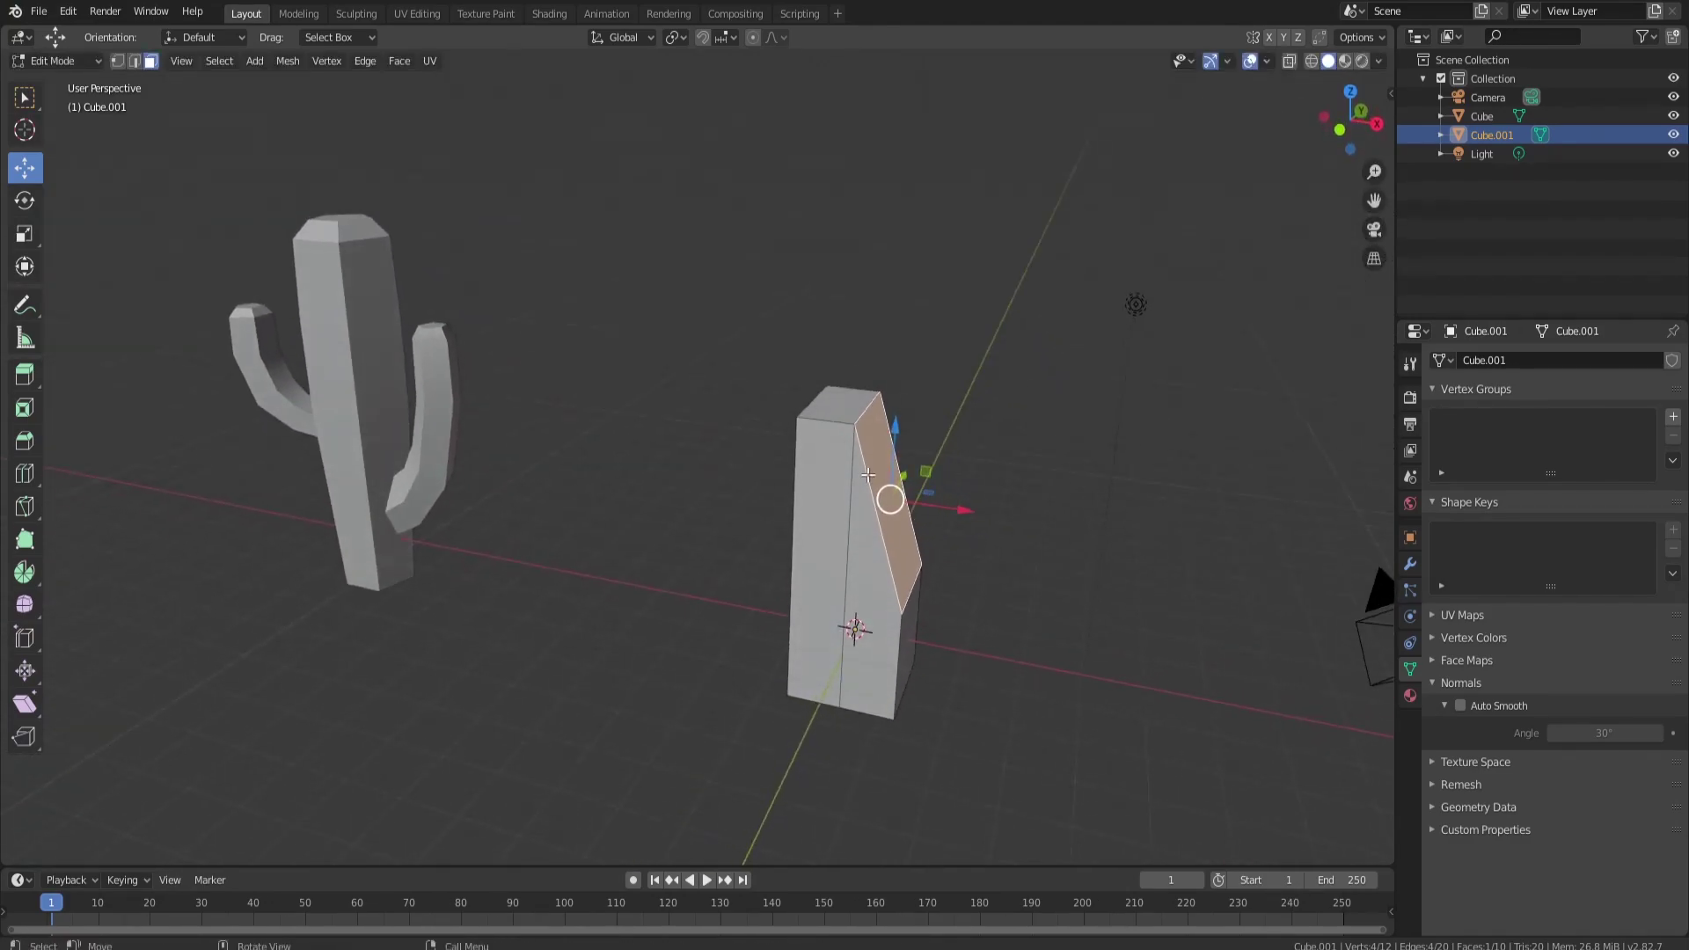
{"action": "left_click", "coordinate": [838, 400]}
{"action": "key", "text": "g"}
{"action": "key", "text": "z"}
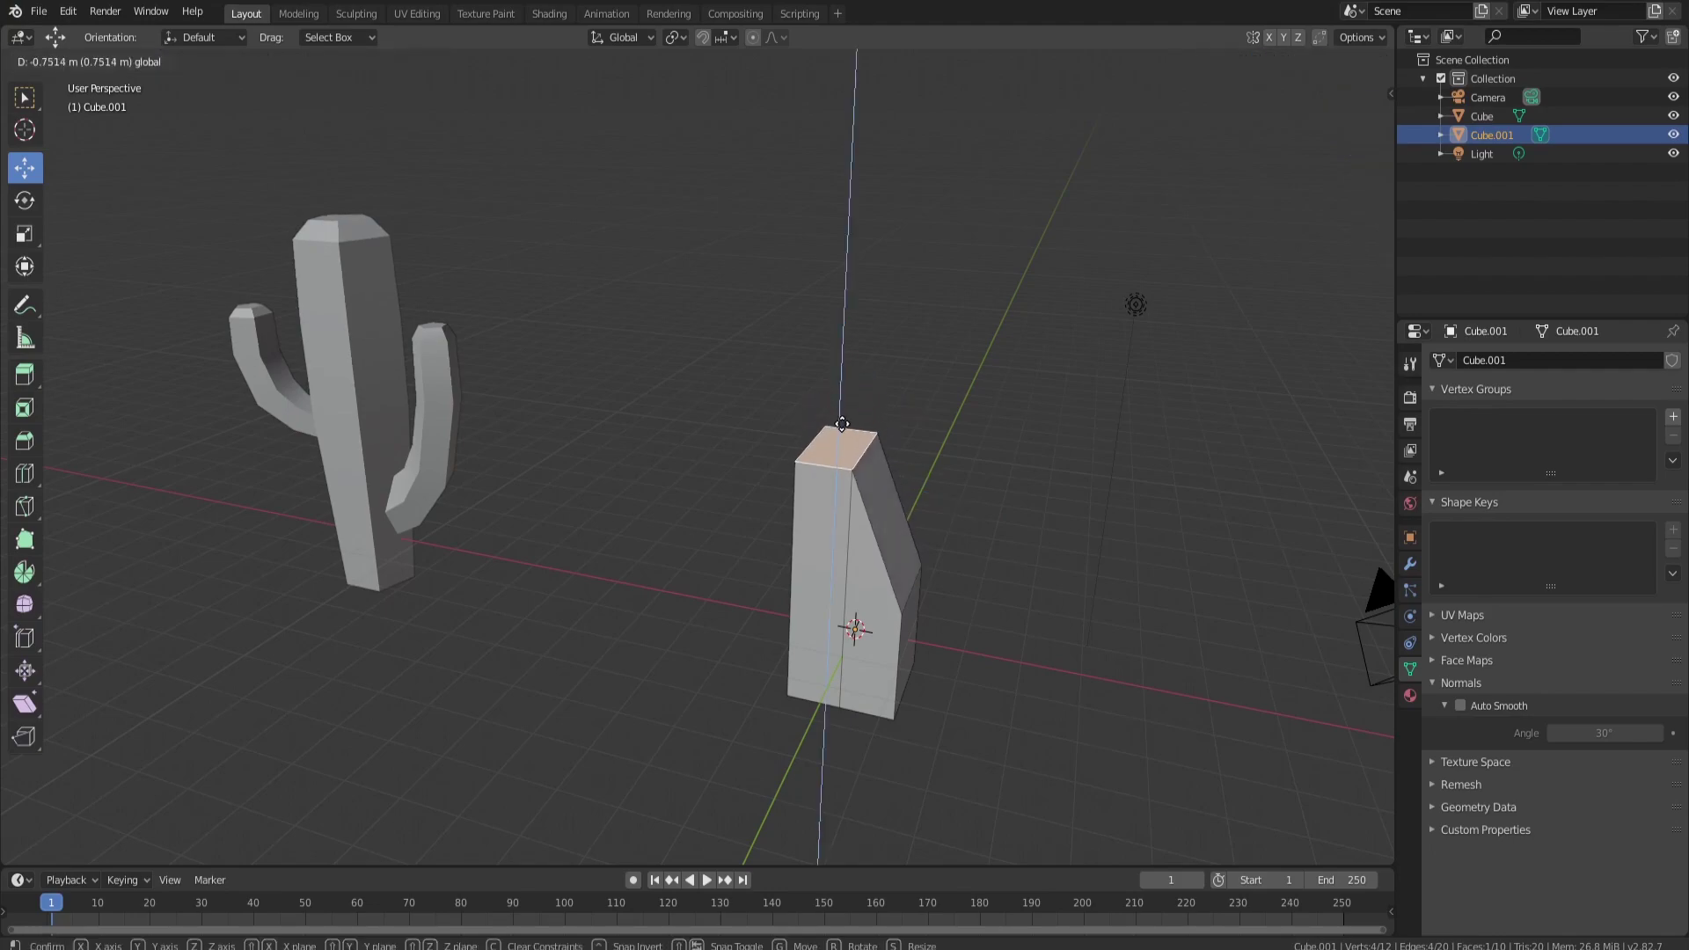
{"action": "left_click", "coordinate": [845, 498]}
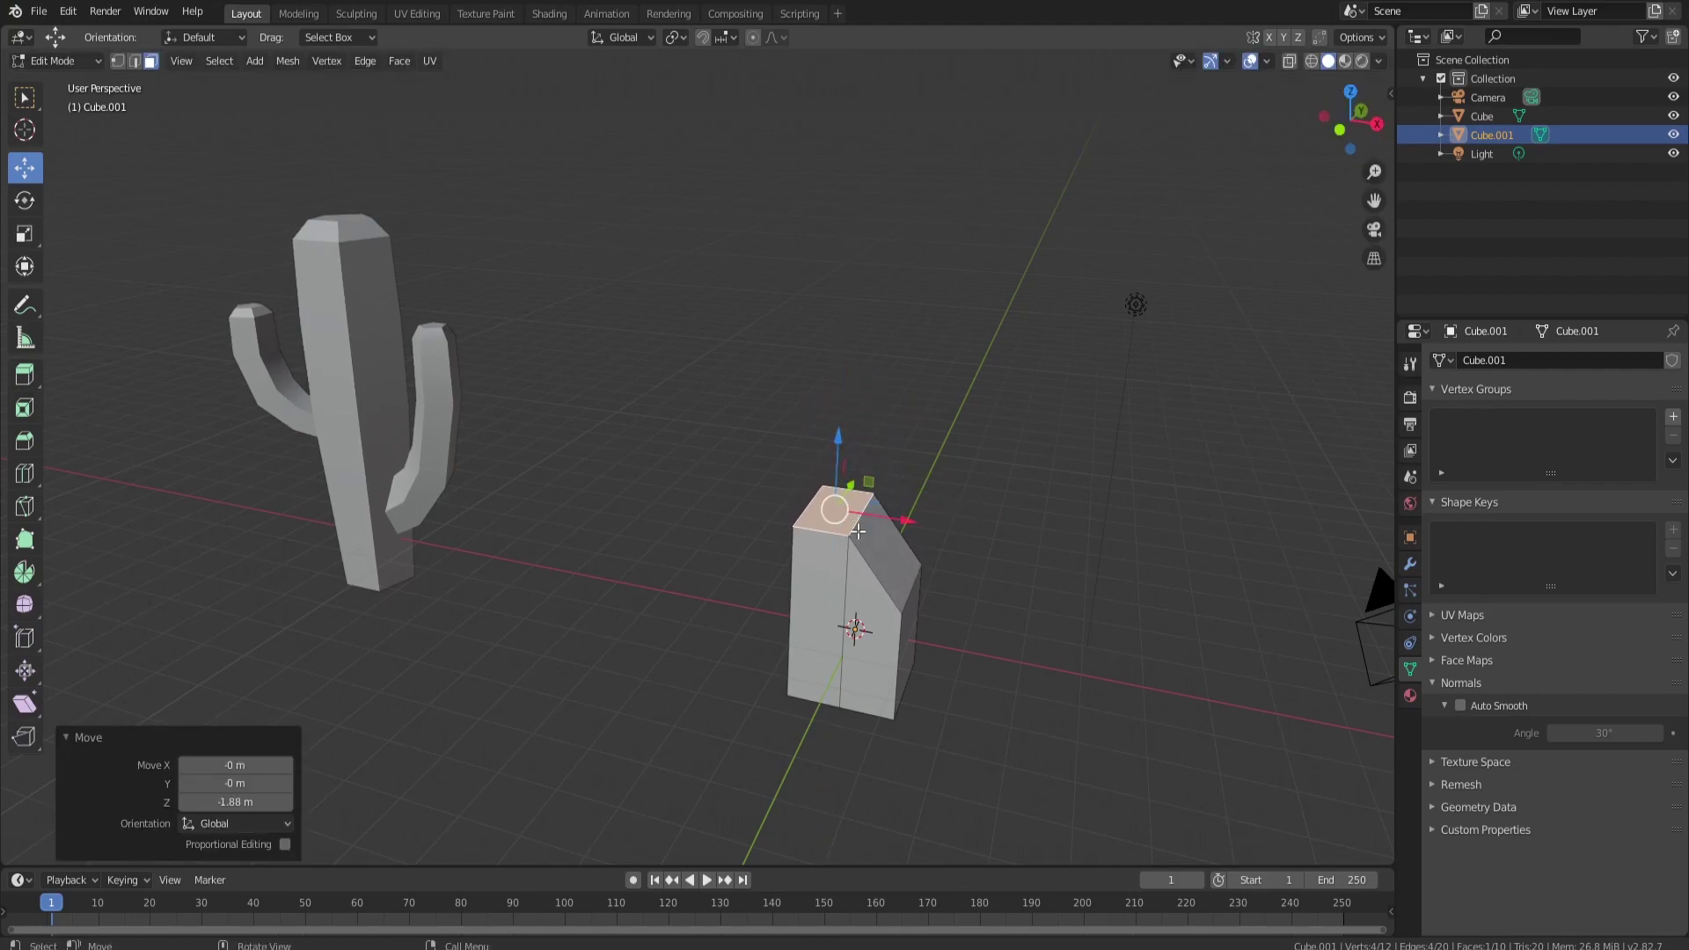
Step: Extrude the rock's upper face about 2.68 m upward and scale the new top face to about 0.691
{"action": "key", "text": "e"}
{"action": "left_click", "coordinate": [906, 403]}
{"action": "key", "text": "s"}
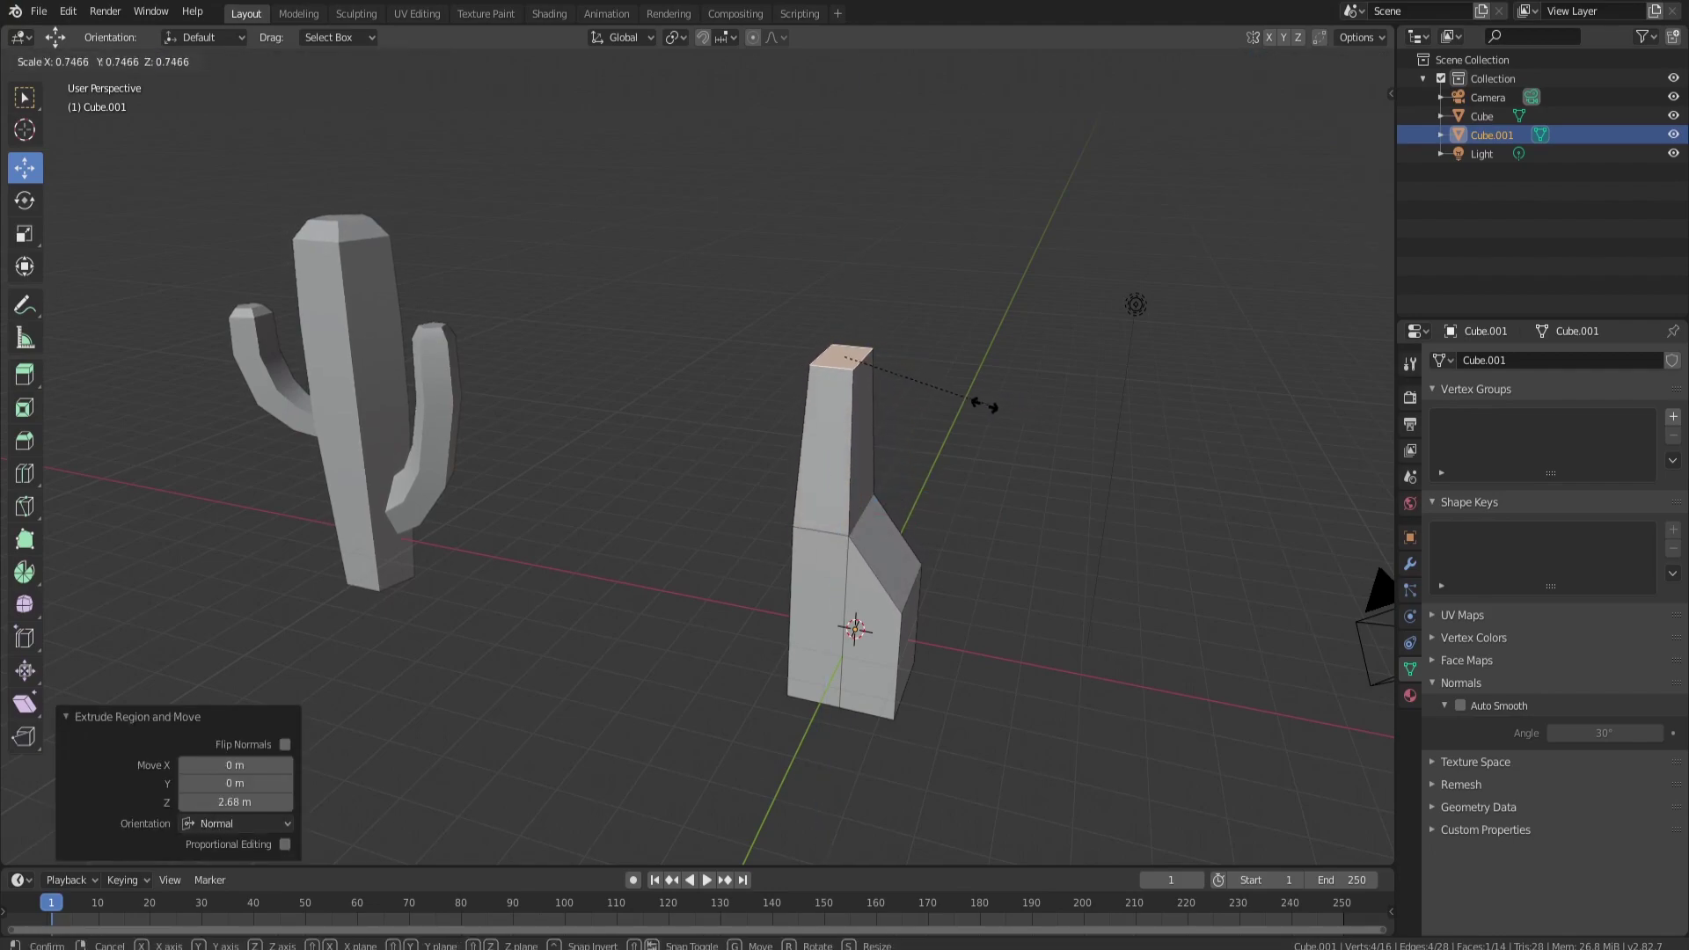
{"action": "left_click", "coordinate": [978, 414]}
{"action": "middle_click_drag", "start_coordinate": [976, 434], "coordinate": [755, 533]}
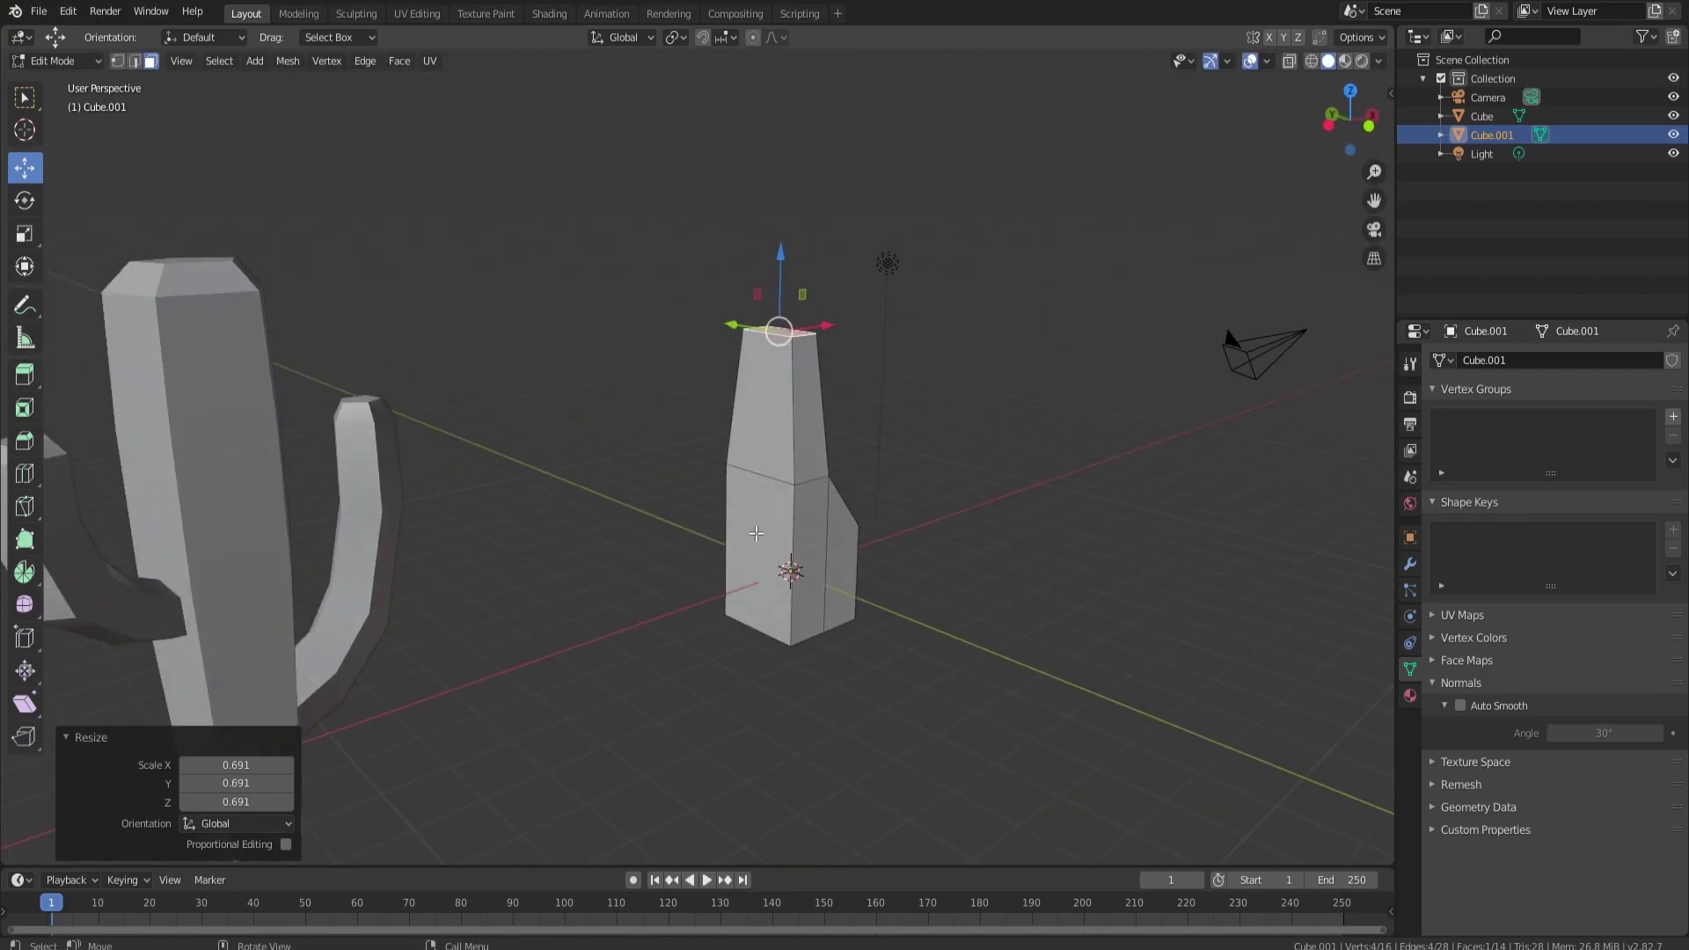
Step: Extrude the lower side face on the rock's taller half outward by about 0.647 m
{"action": "left_click", "coordinate": [758, 531]}
{"action": "key", "text": "e"}
{"action": "left_click", "coordinate": [767, 537]}
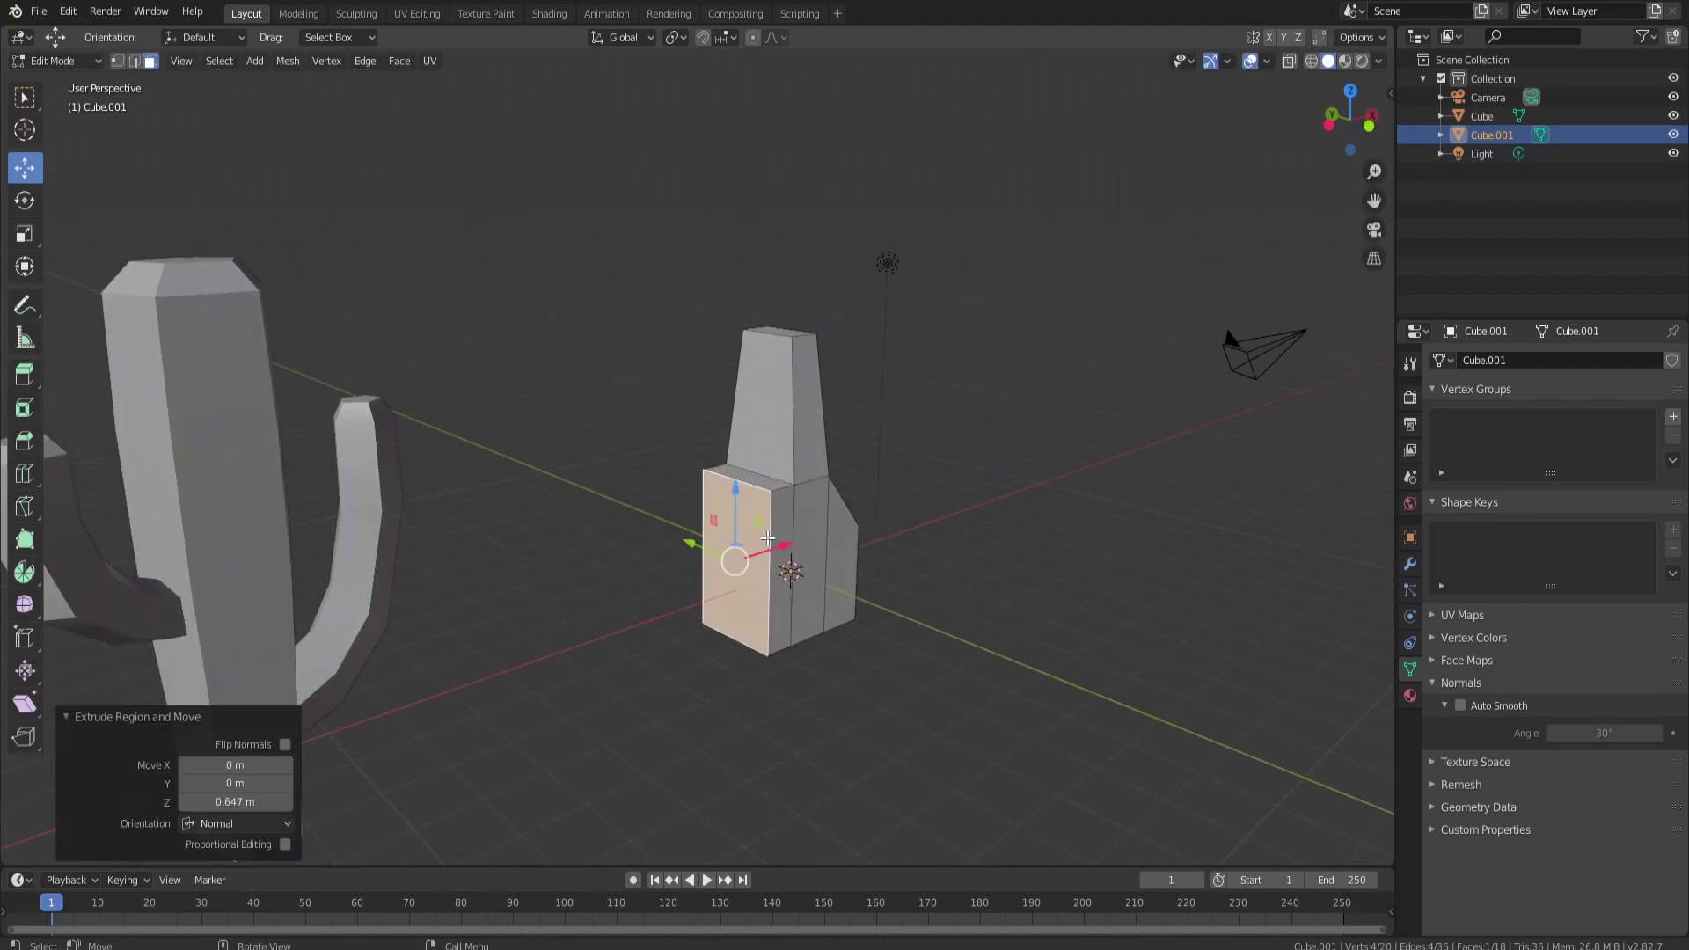
Step: Select the upper edge of the extruded side block and lower it about 2.68 m along Z to form a slope
{"action": "left_click", "coordinate": [135, 62]}
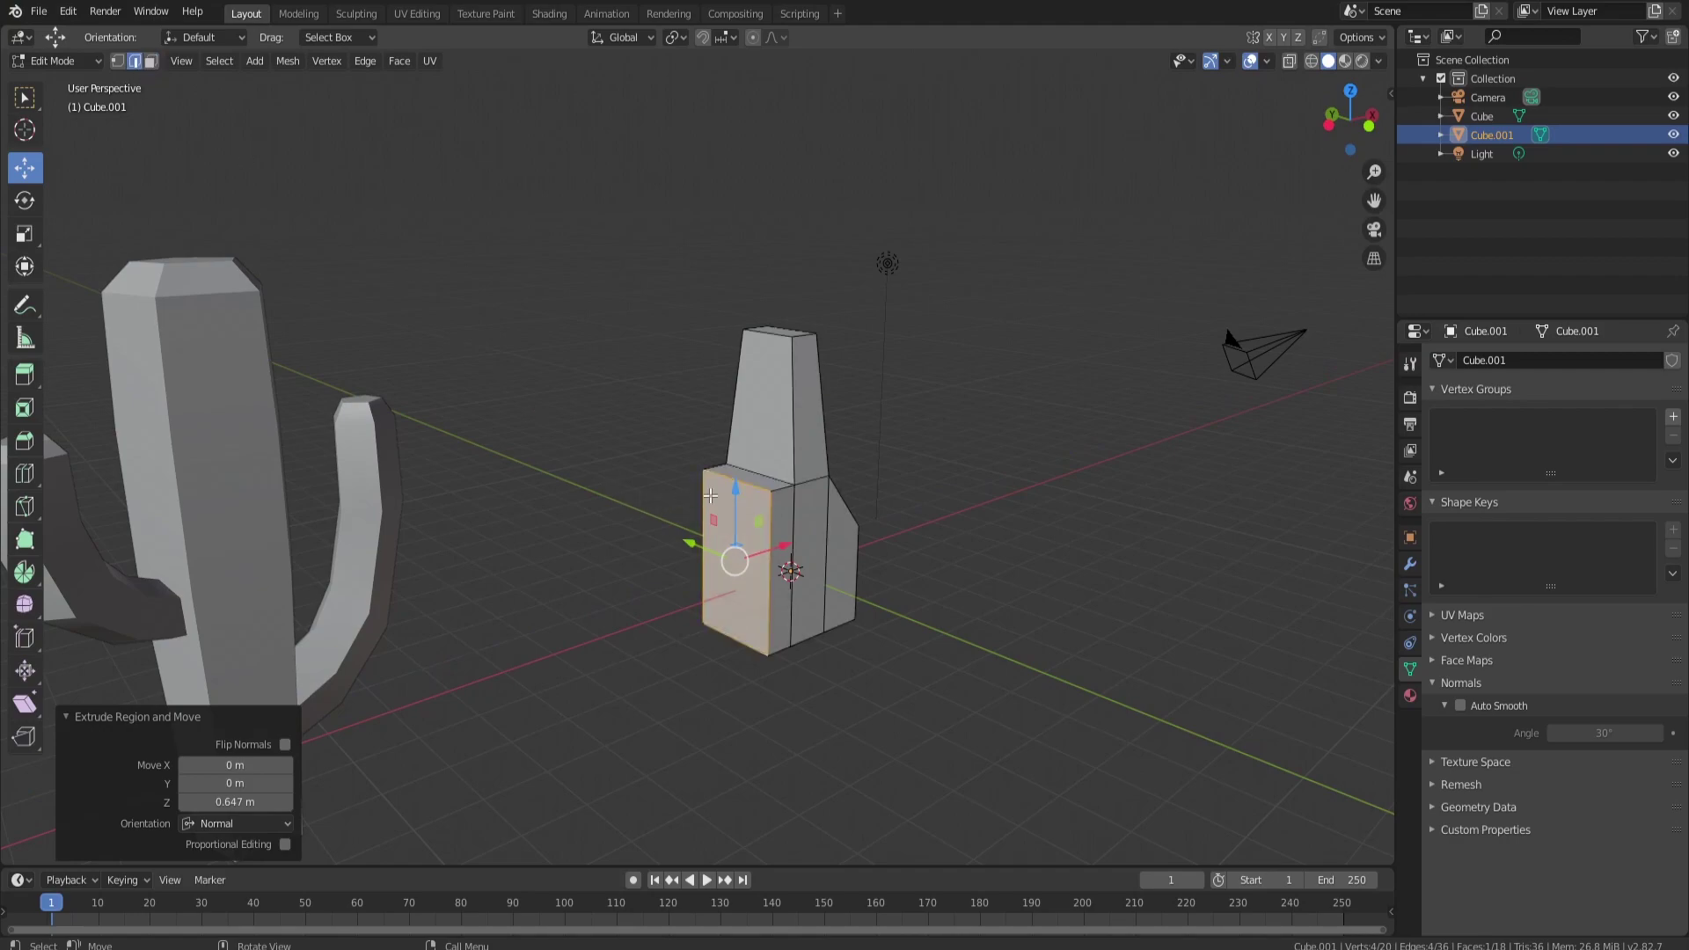
{"action": "left_click", "coordinate": [746, 487]}
{"action": "key", "text": "g"}
{"action": "key", "text": "z"}
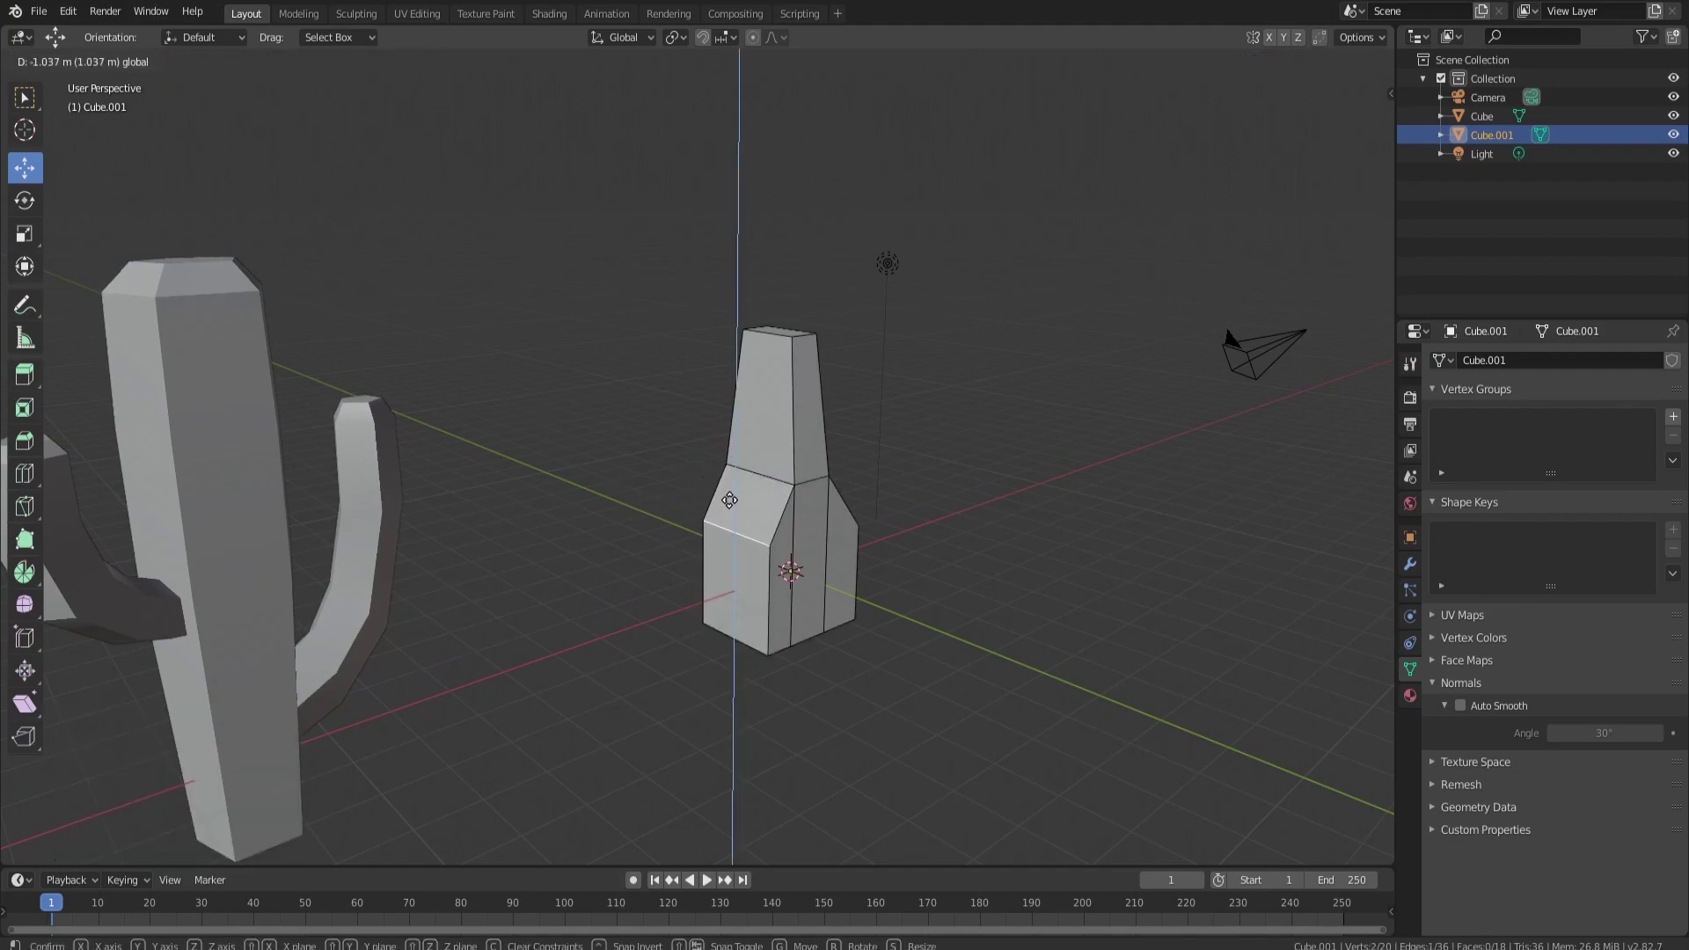
{"action": "left_click", "coordinate": [731, 574]}
Step: Select the outer edges around the rock's underside and scale them to about 1.135 to flare the base
{"action": "middle_click_drag", "start_coordinate": [731, 574], "coordinate": [855, 437]}
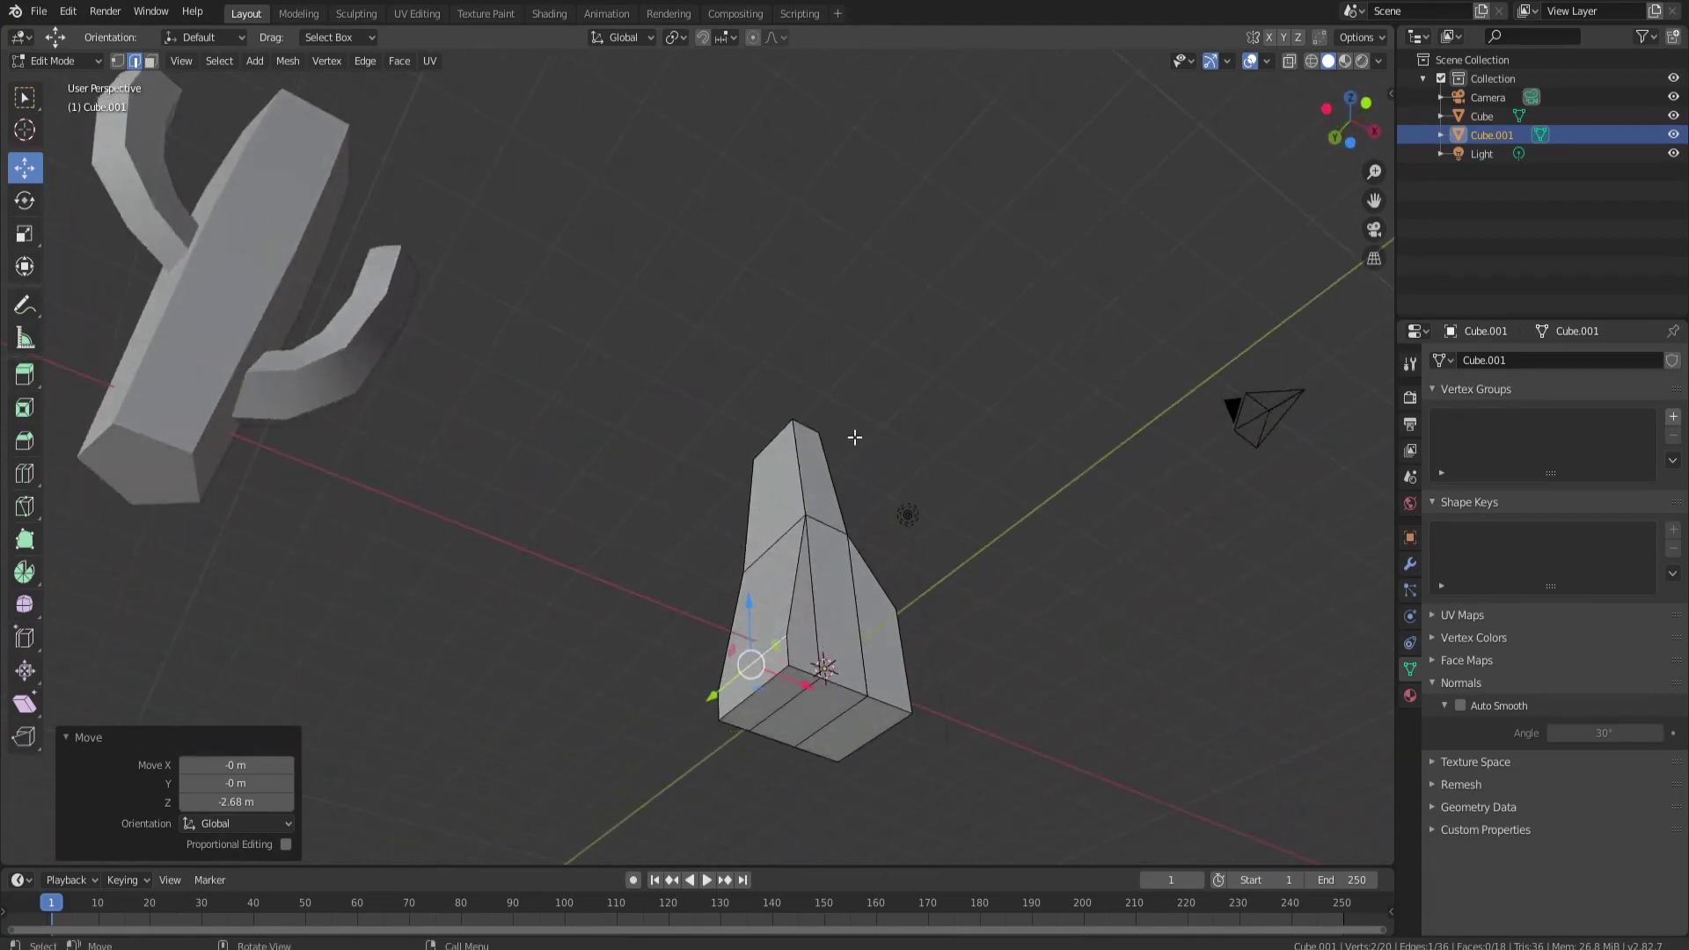
{"action": "left_click", "coordinate": [855, 690], "text": "alt"}
{"action": "left_click", "coordinate": [777, 672], "text": "alt+shift"}
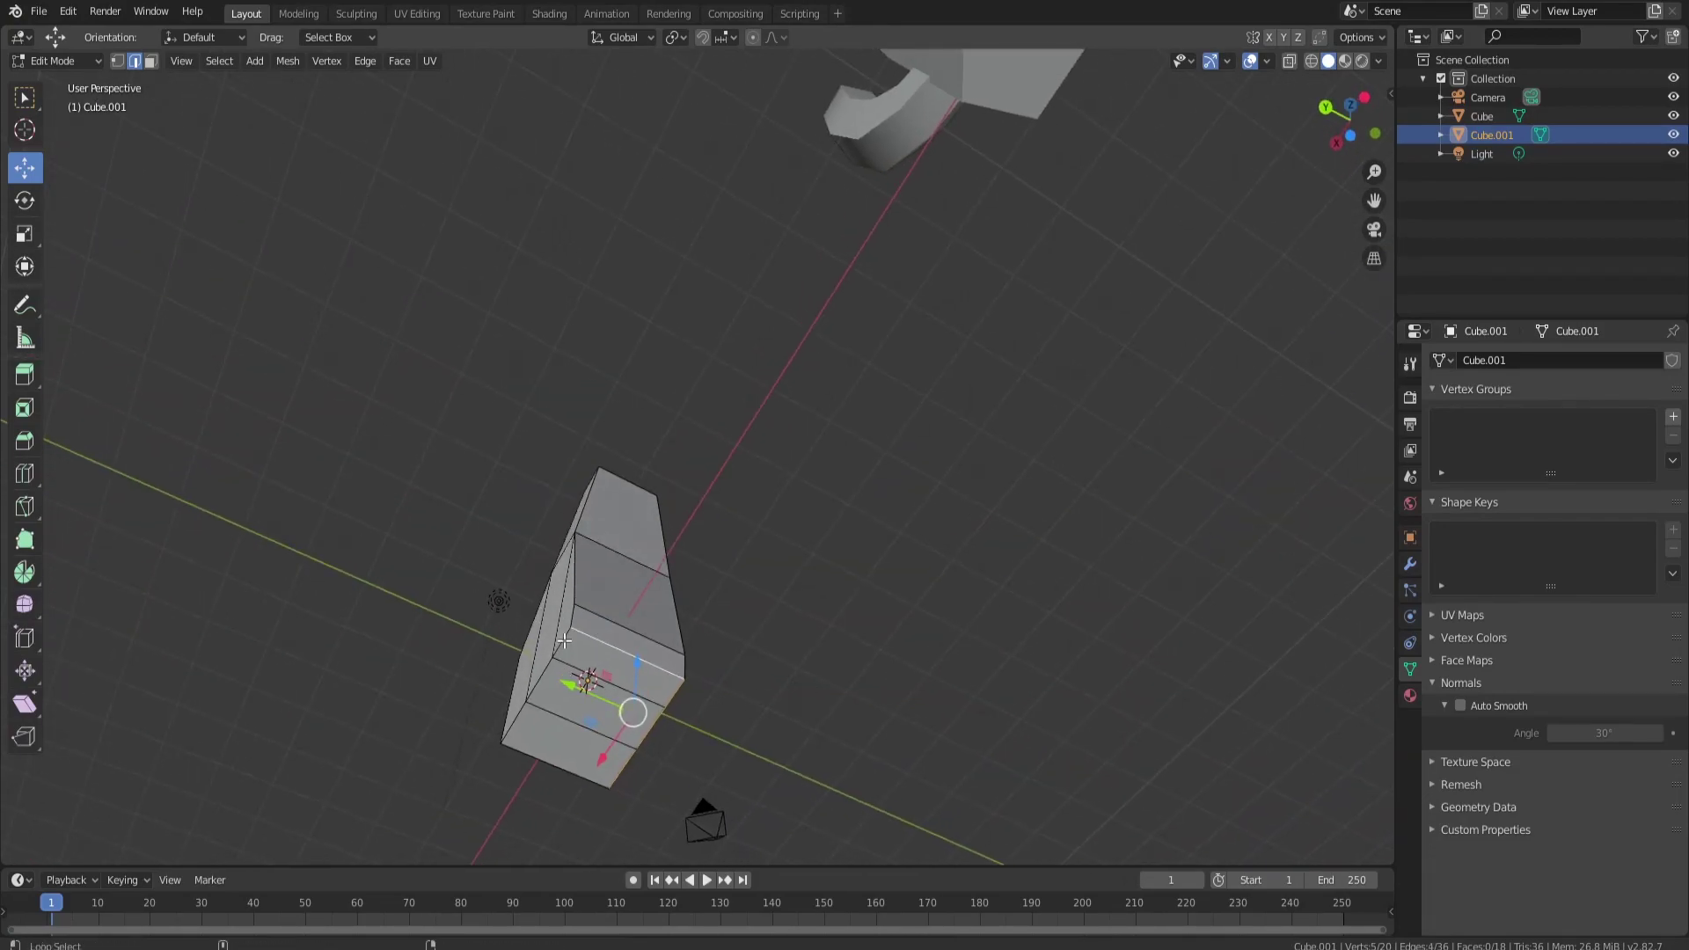
{"action": "left_click", "coordinate": [560, 643], "text": "alt+shift"}
{"action": "middle_click_drag", "start_coordinate": [560, 643], "coordinate": [607, 616]}
{"action": "key", "text": "s"}
{"action": "left_click", "coordinate": [844, 584]}
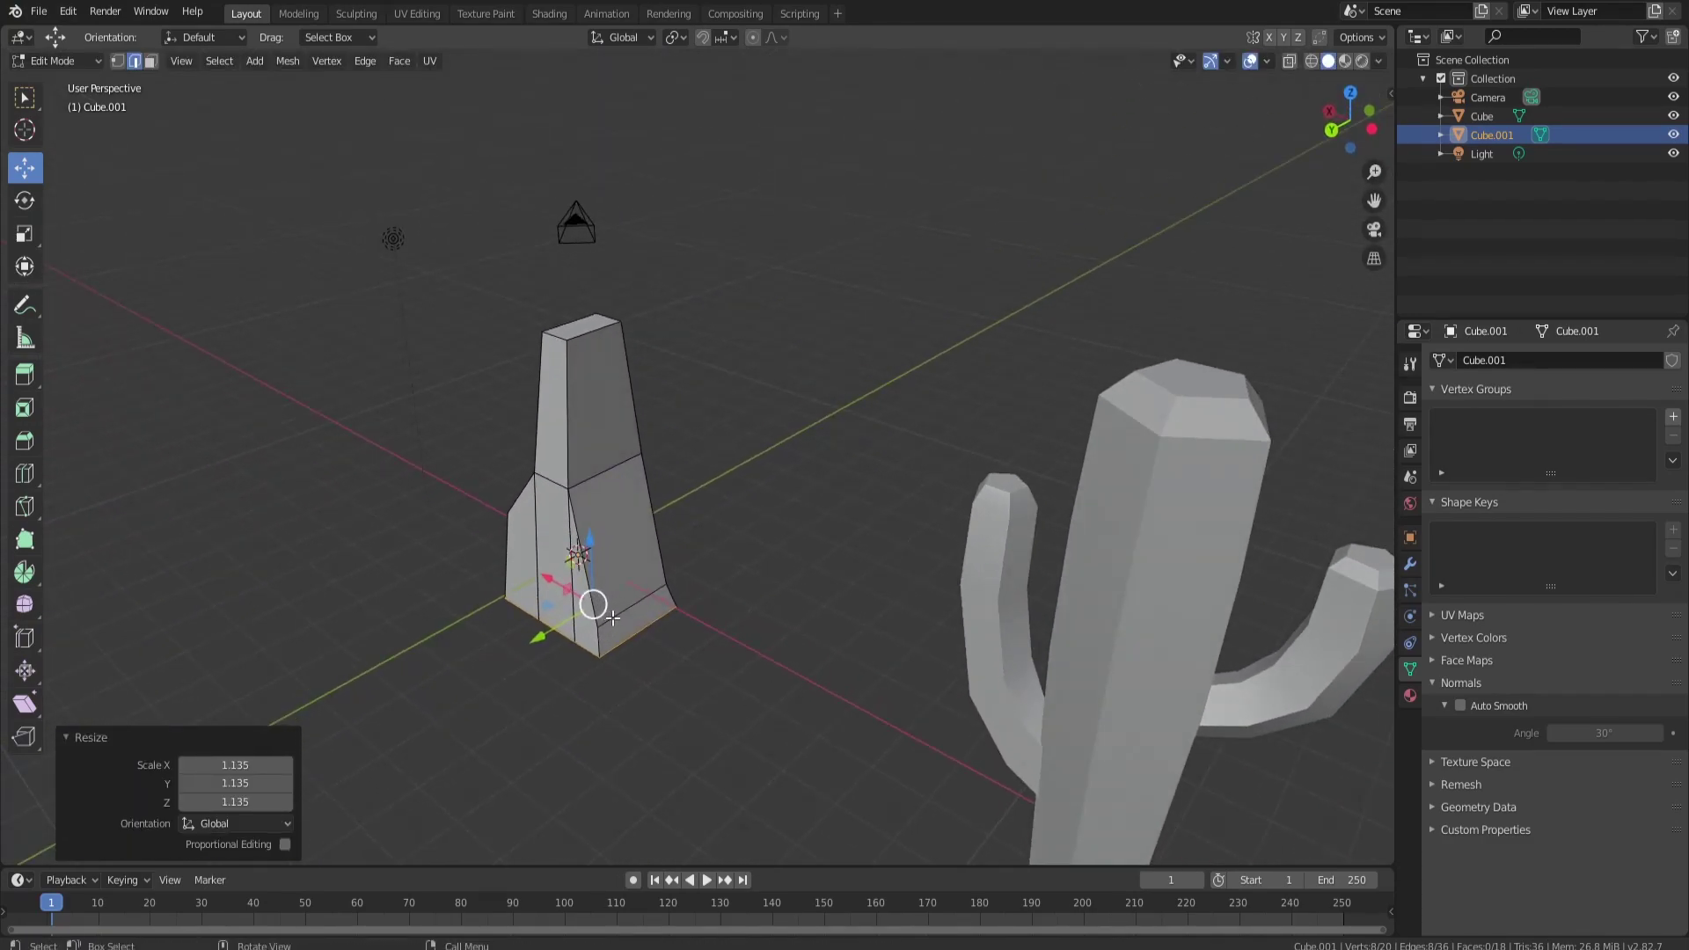
Step: Select the horizontal edge just above the base on the sloped side and scale it up
{"action": "left_click", "coordinate": [617, 618]}
{"action": "key", "text": "s"}
{"action": "left_click", "coordinate": [739, 589]}
Step: Select the whole linked rock mesh, move it about -6.14 m along X beside the cactus, and return to Object Mode
{"action": "middle_click_drag", "start_coordinate": [738, 588], "coordinate": [800, 529]}
{"action": "left_click", "coordinate": [795, 505]}
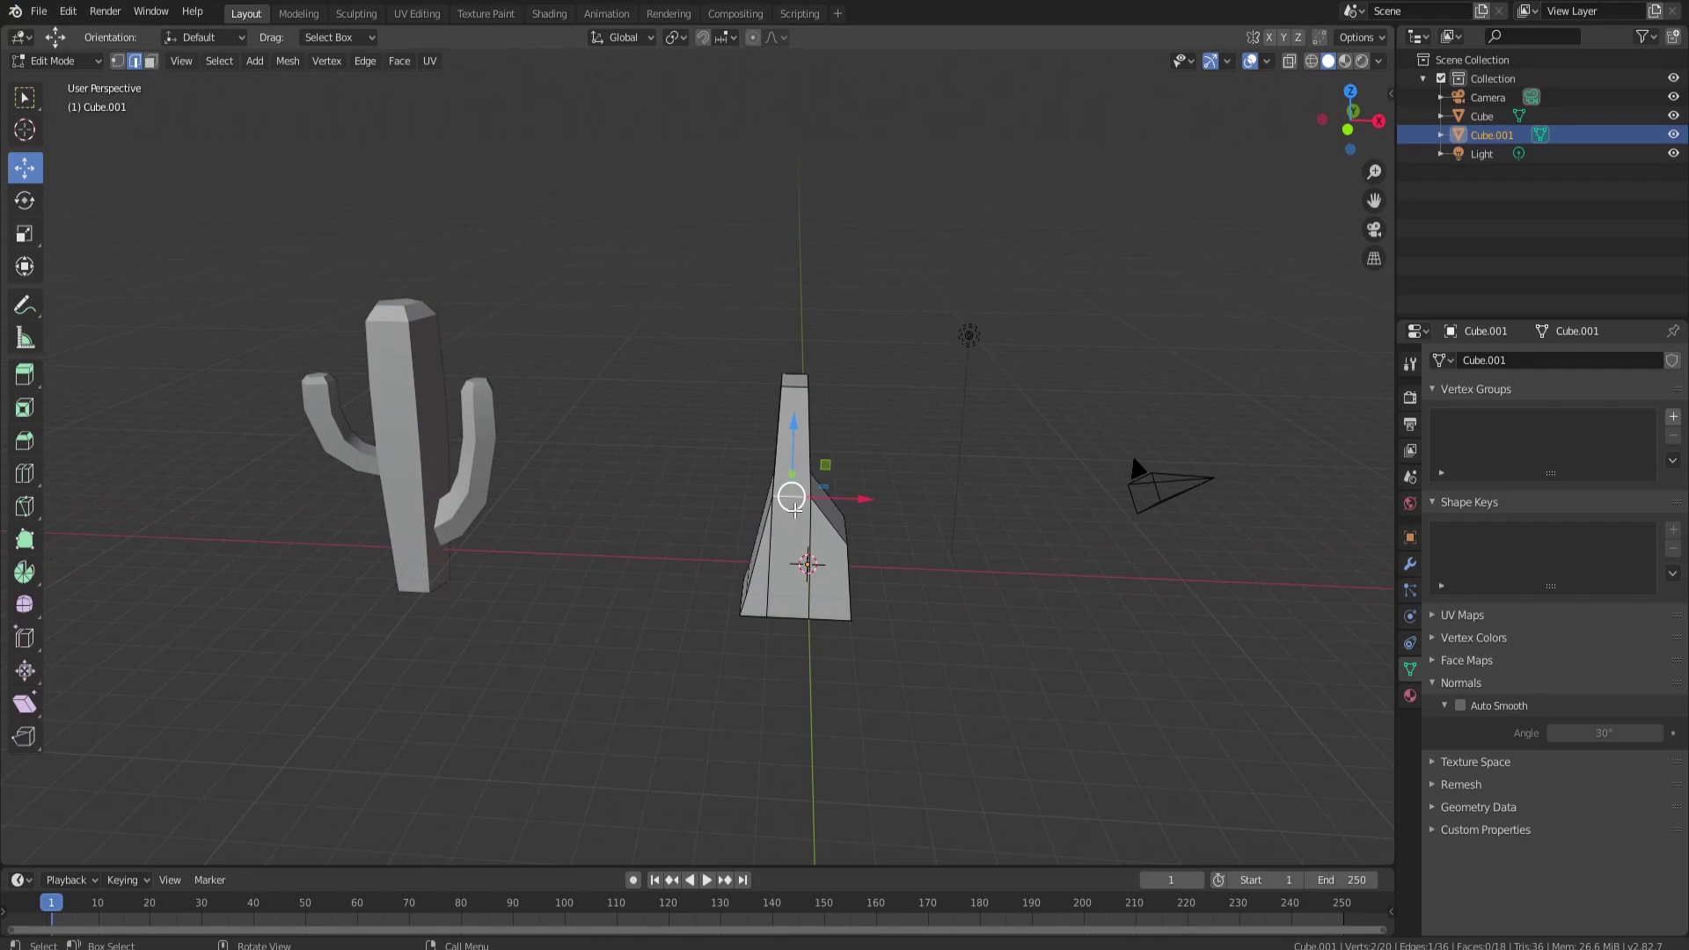
{"action": "key", "text": "l"}
{"action": "left_click_drag", "start_coordinate": [830, 525], "coordinate": [825, 524]}
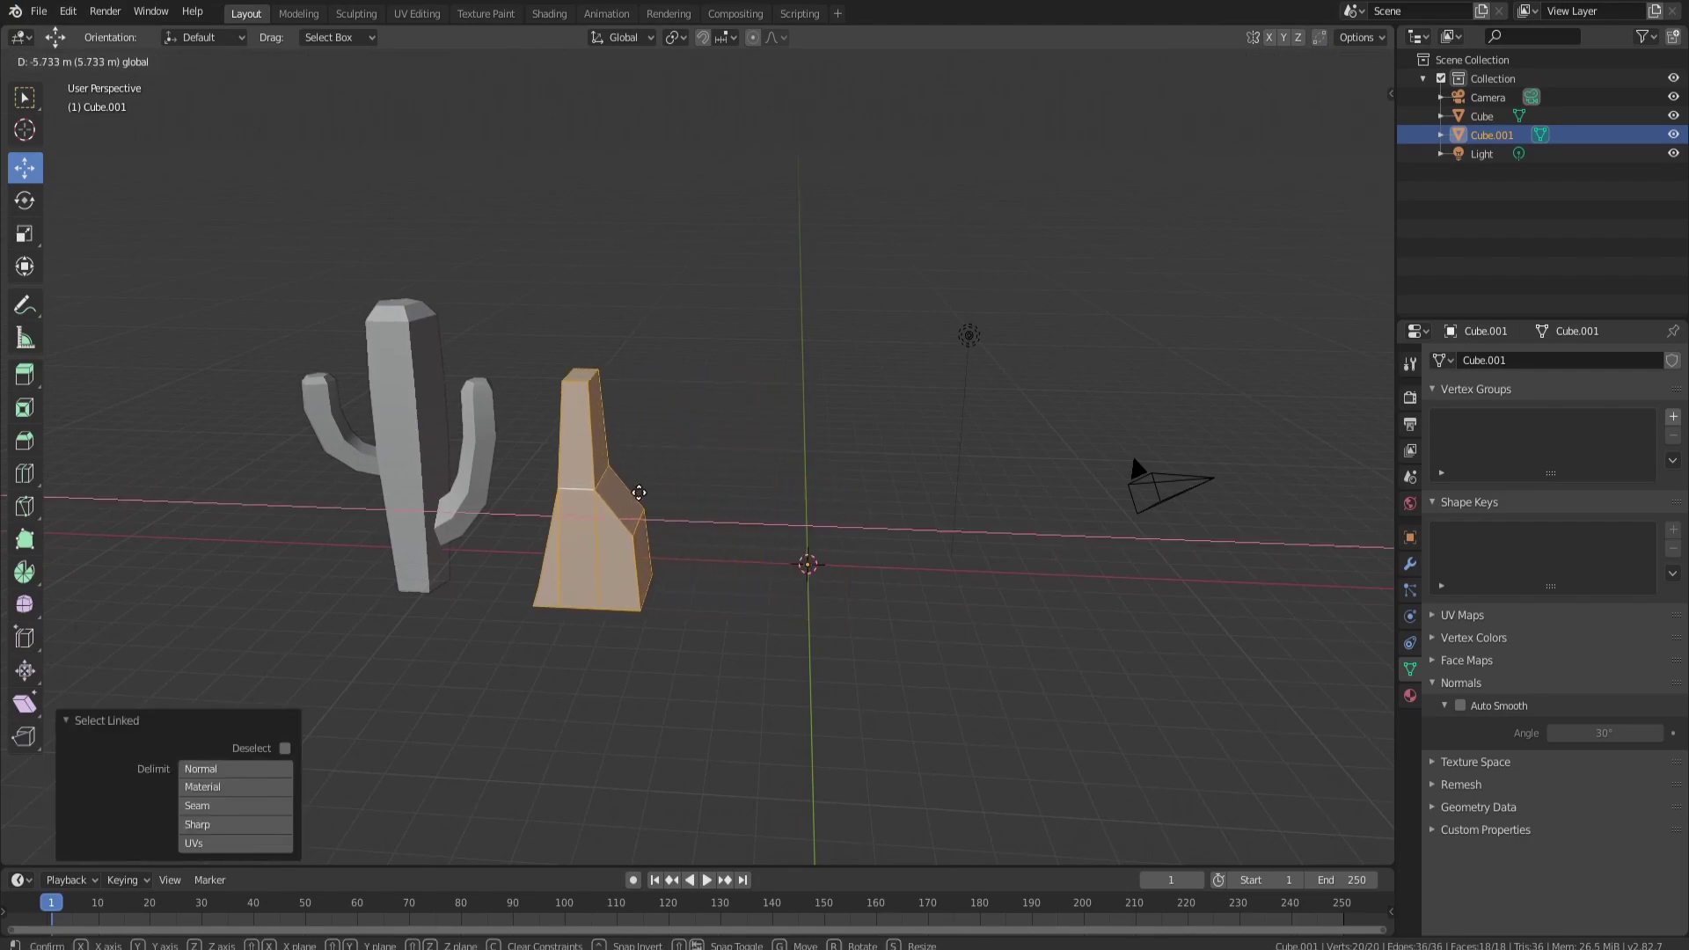
{"action": "left_click", "coordinate": [610, 494]}
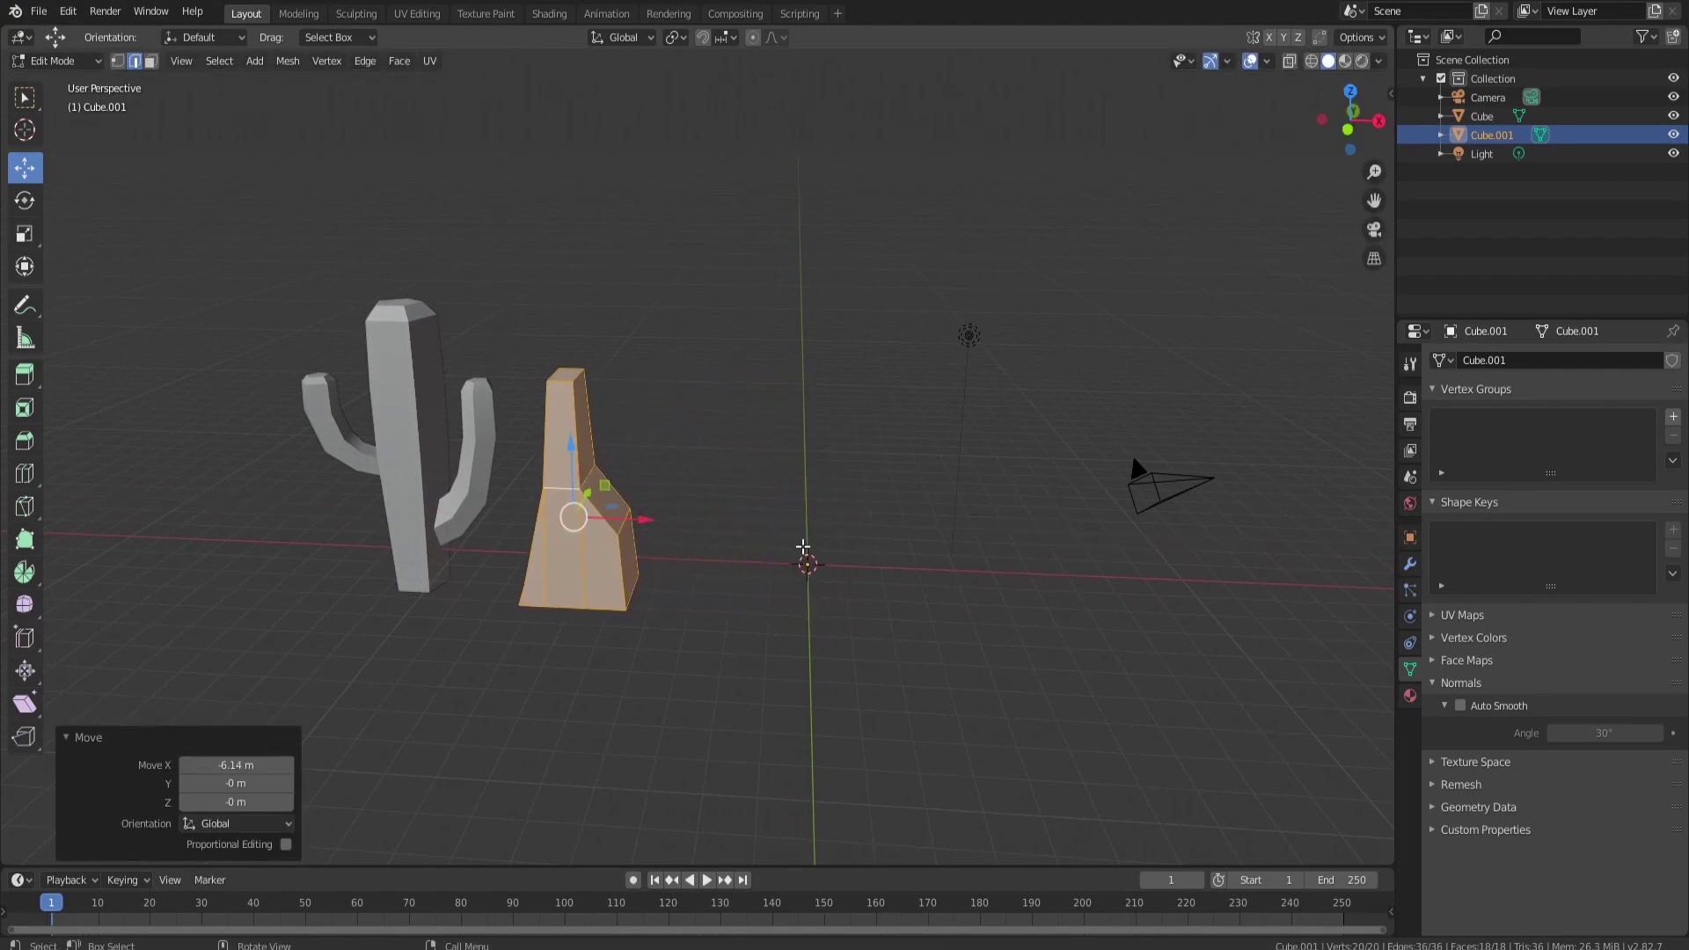
{"action": "key", "text": "shift+a"}
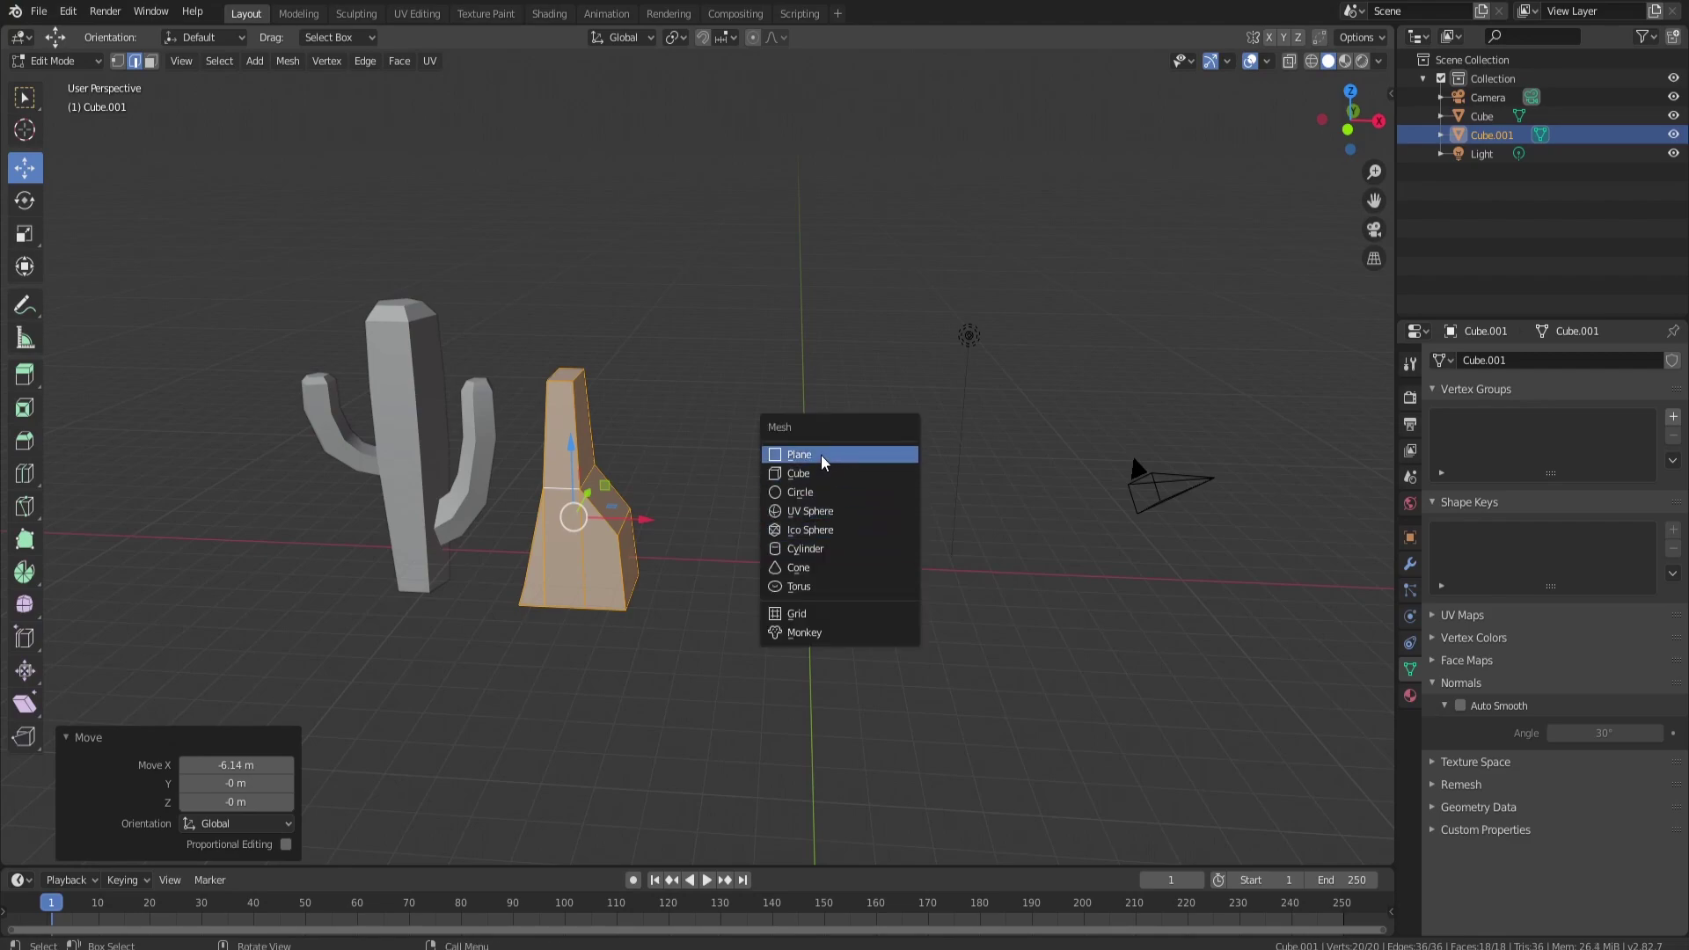
{"action": "key", "text": "Tab"}
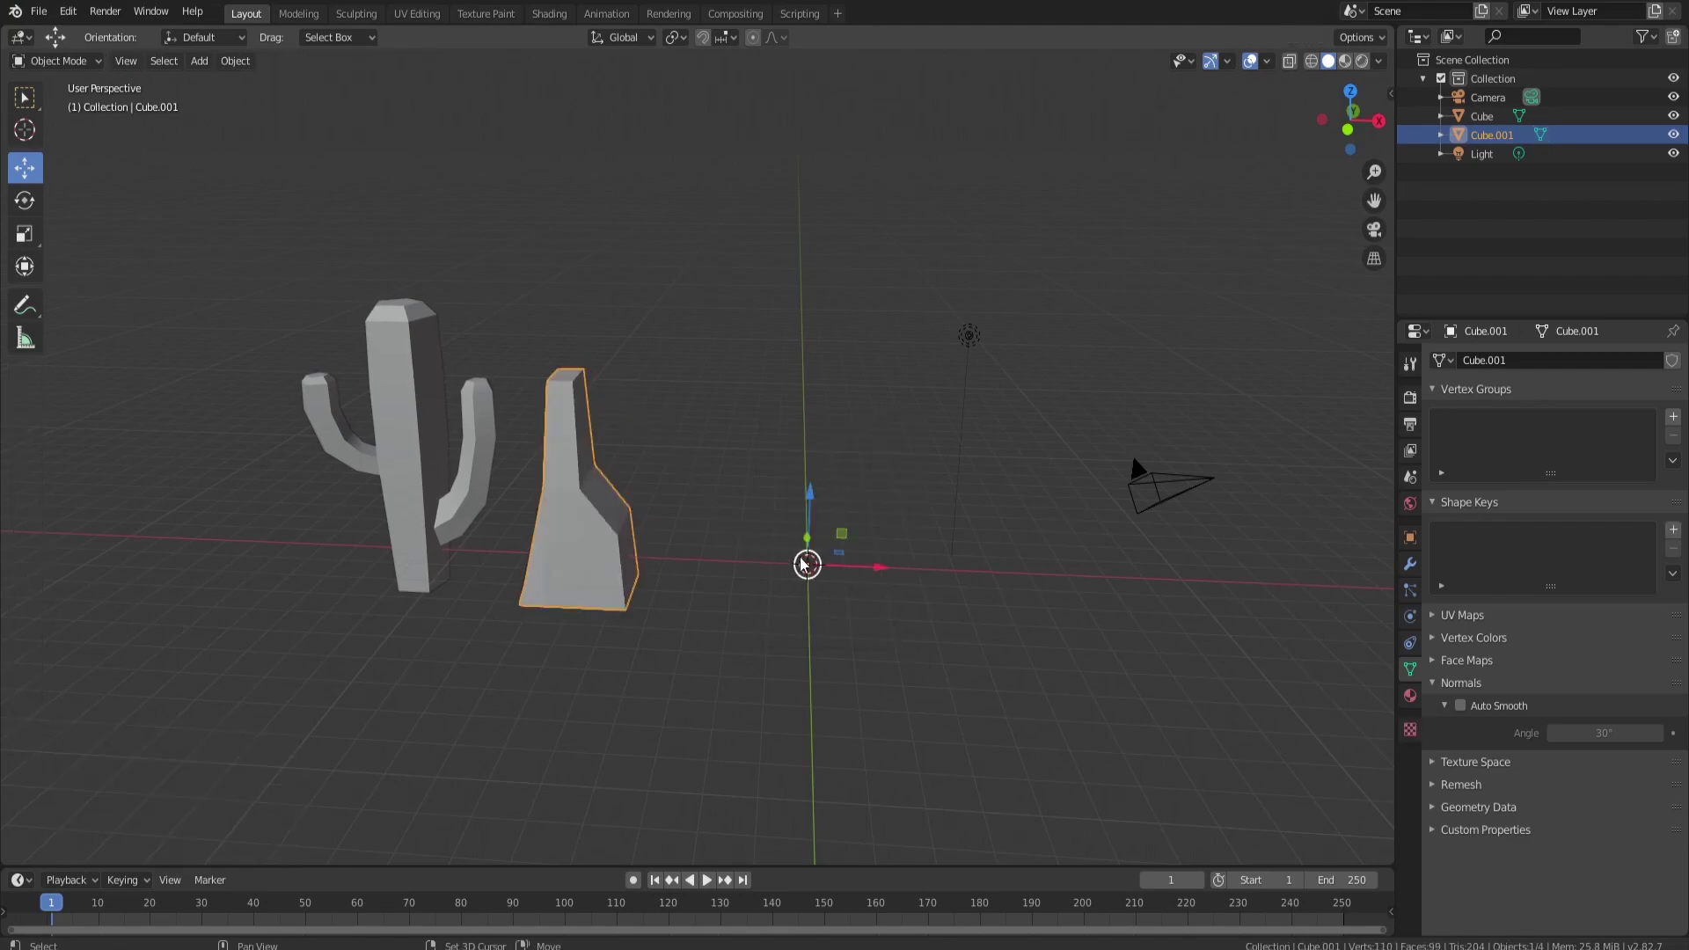
{"action": "key", "text": "shift+a"}
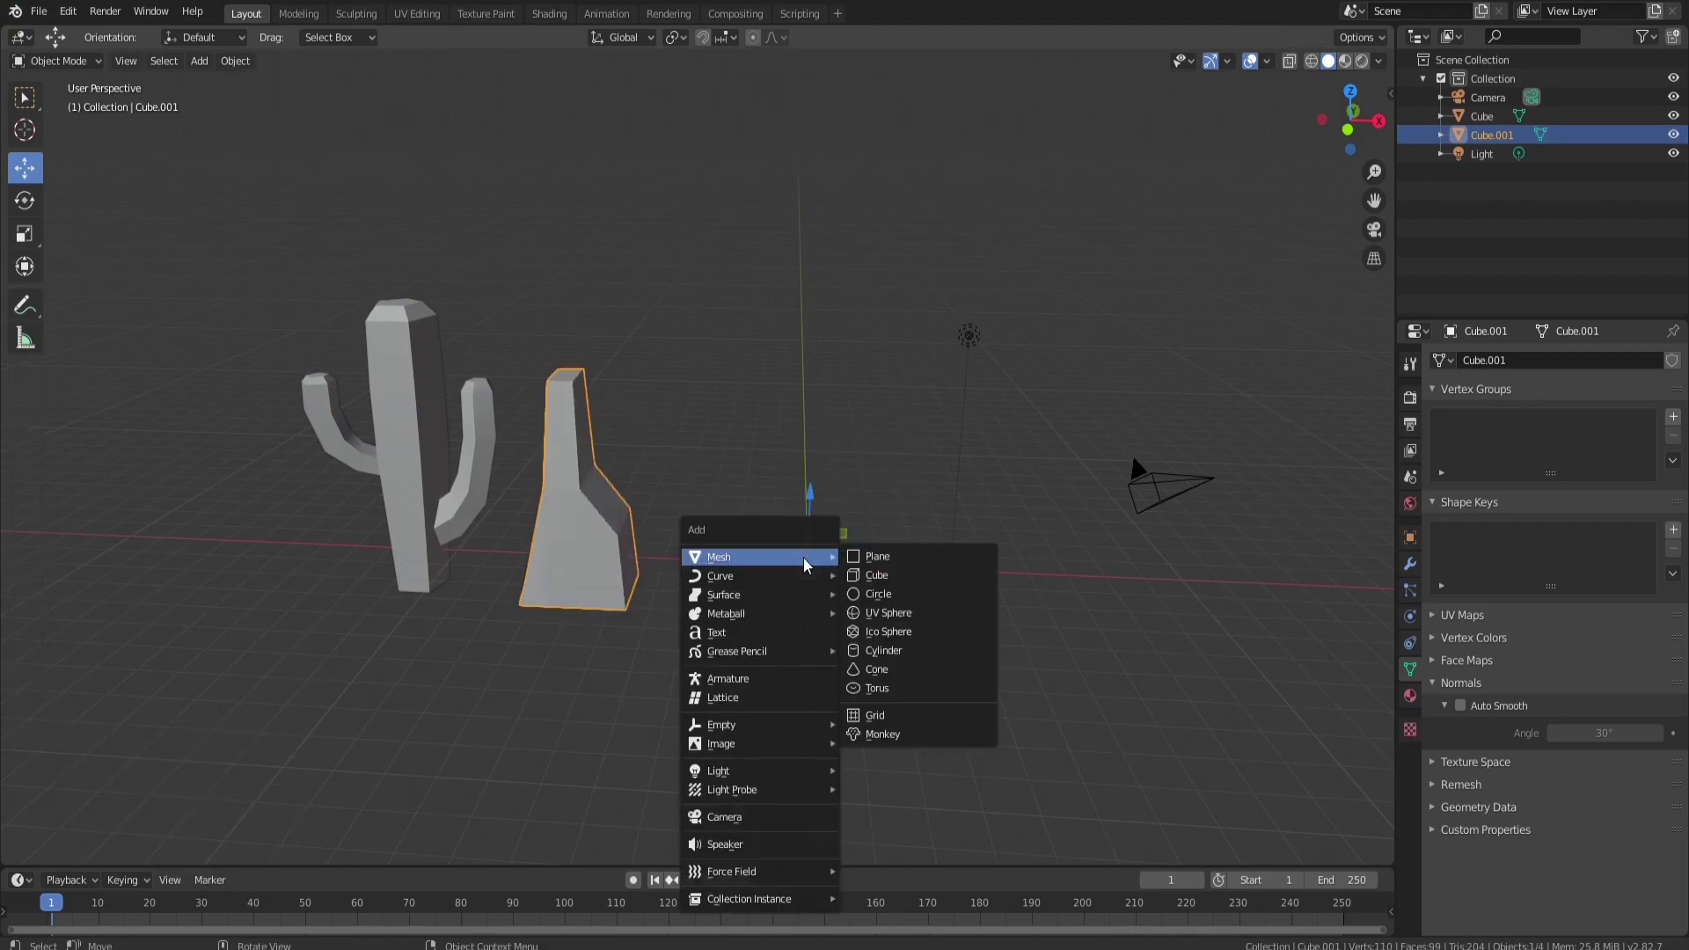
{"action": "left_click", "coordinate": [884, 575]}
{"action": "middle_click_drag", "start_coordinate": [817, 541], "coordinate": [829, 517]}
{"action": "key", "text": "Delete"}
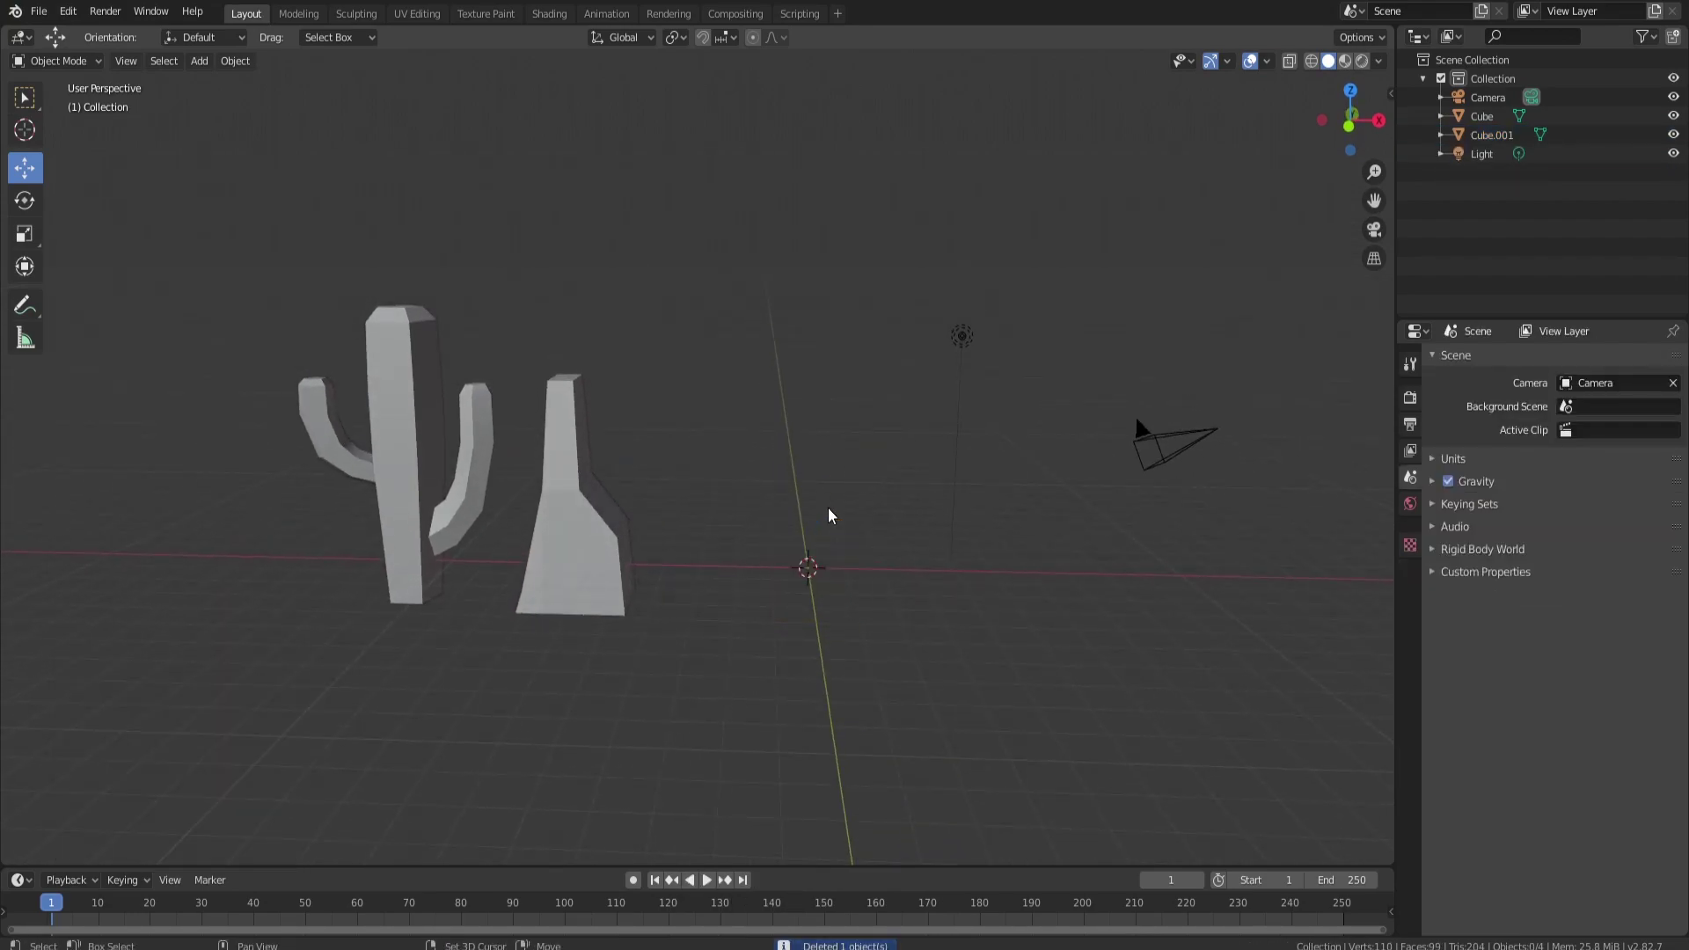
{"action": "key", "text": "shift+a"}
{"action": "key", "text": "Escape"}
Step: Add a five-vertex cylinder with 1 m radius and 2 m depth at the origin and scale it up uniformly
{"action": "key", "text": "shift+a"}
{"action": "mouse_move", "coordinate": [796, 567]}
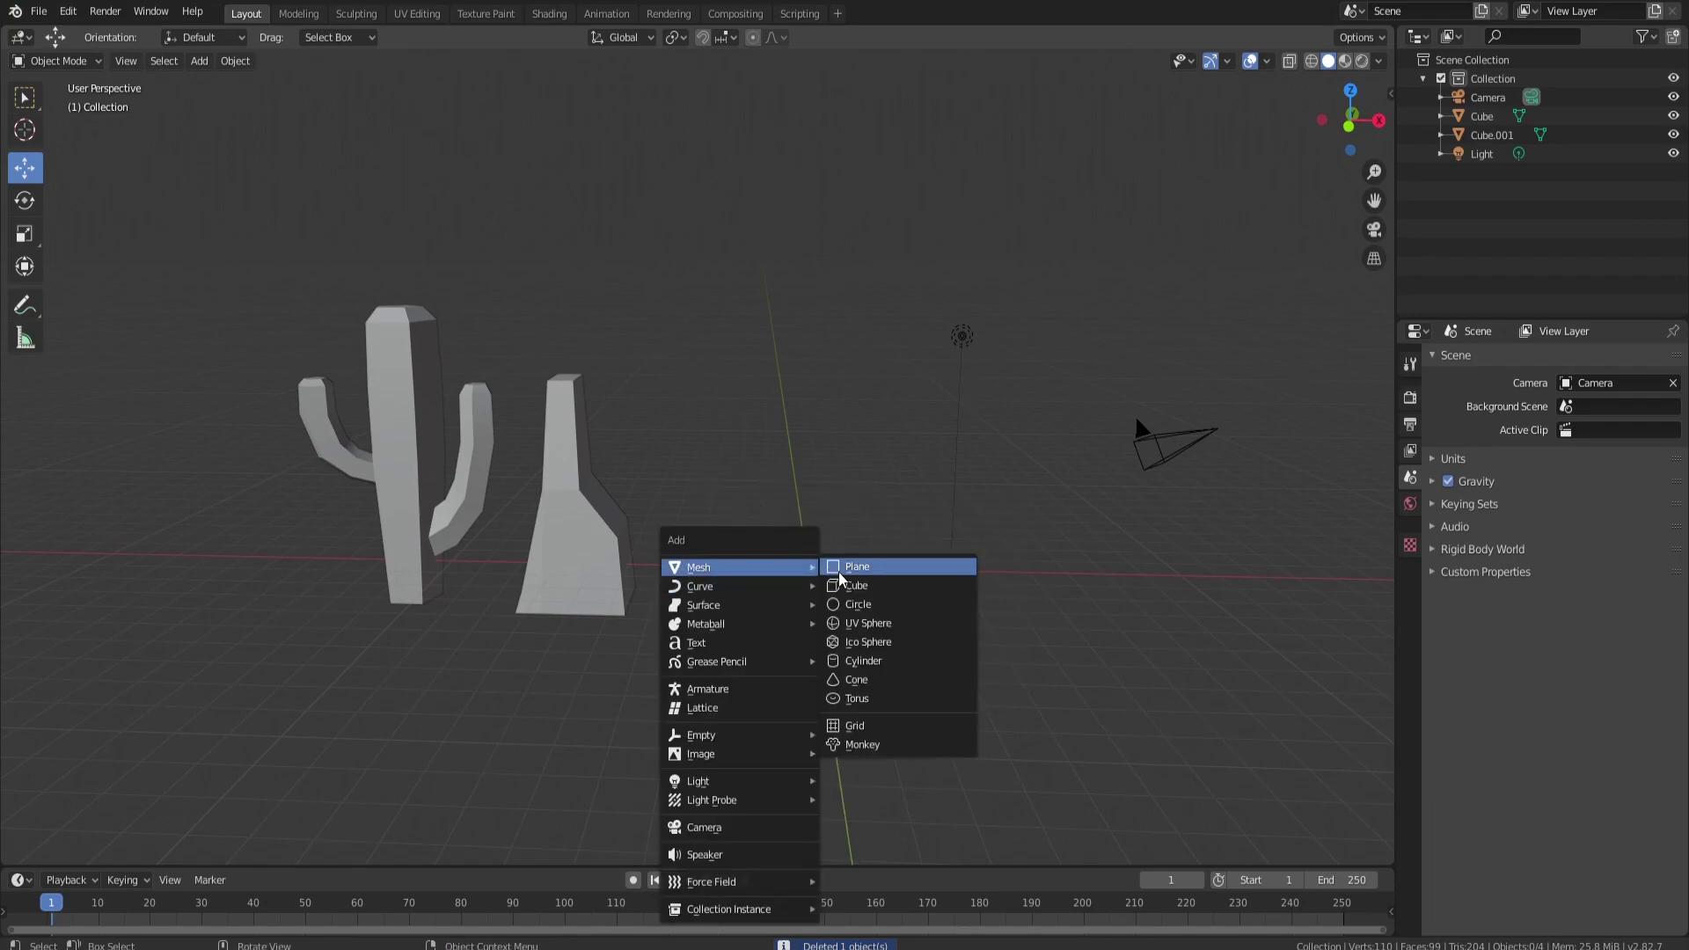
{"action": "left_click", "coordinate": [866, 661]}
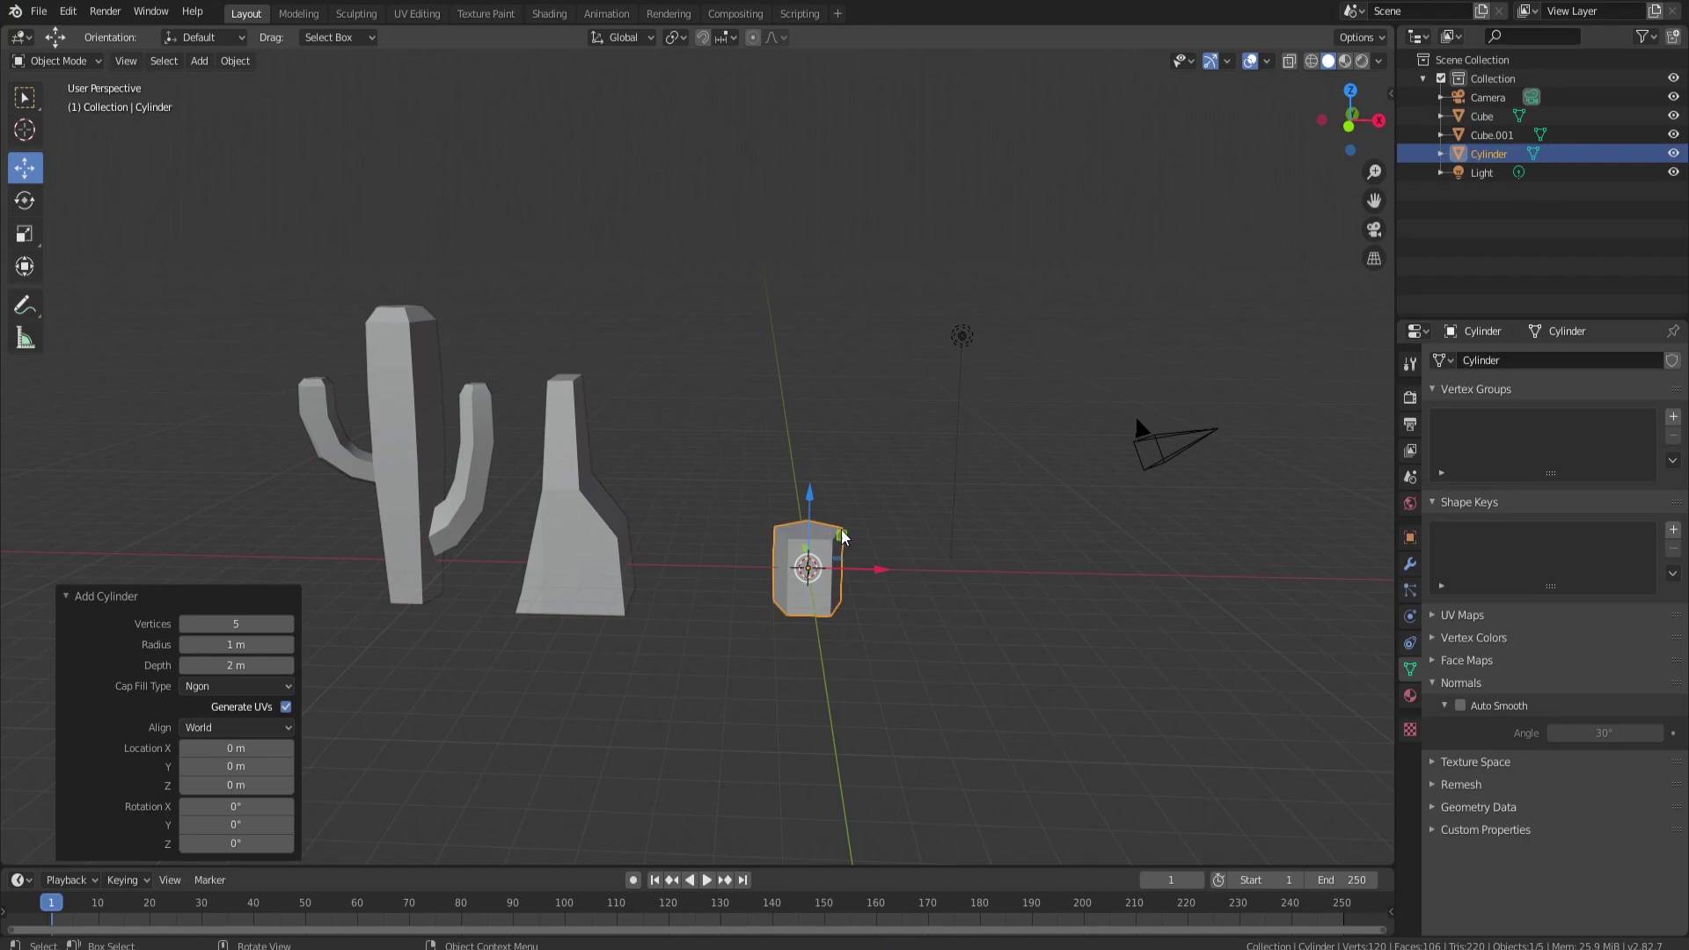
{"action": "key", "text": "s"}
{"action": "left_click", "coordinate": [1055, 526]}
Step: Flatten the five-sided cylinder along Z and narrow it along X into a low slab
{"action": "key", "text": "s"}
{"action": "key", "text": "z"}
{"action": "left_click", "coordinate": [812, 547]}
{"action": "middle_click_drag", "start_coordinate": [812, 547], "coordinate": [1196, 620]}
{"action": "key", "text": "s"}
{"action": "key", "text": "x"}
{"action": "left_click", "coordinate": [1006, 477]}
{"action": "middle_click_drag", "start_coordinate": [1005, 478], "coordinate": [839, 476]}
Step: Randomize all vertices of the slab in Edit Mode with an amount of -0.6 m
{"action": "key", "text": "Tab"}
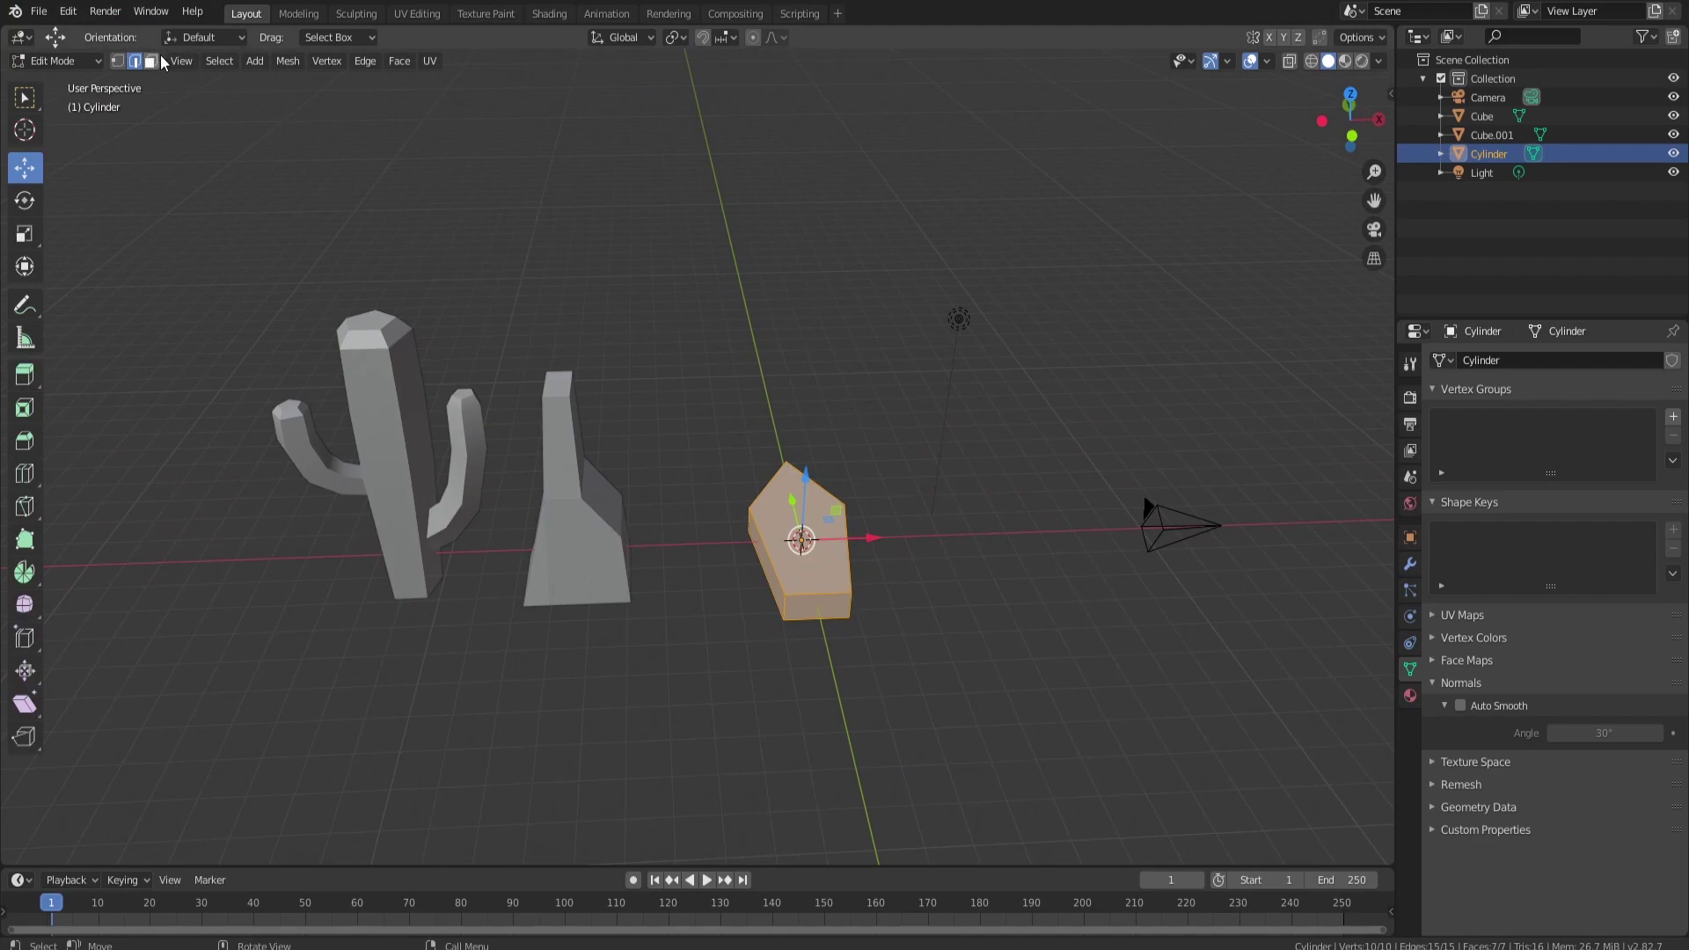
{"action": "left_click", "coordinate": [283, 61]}
{"action": "mouse_move", "coordinate": [345, 83]}
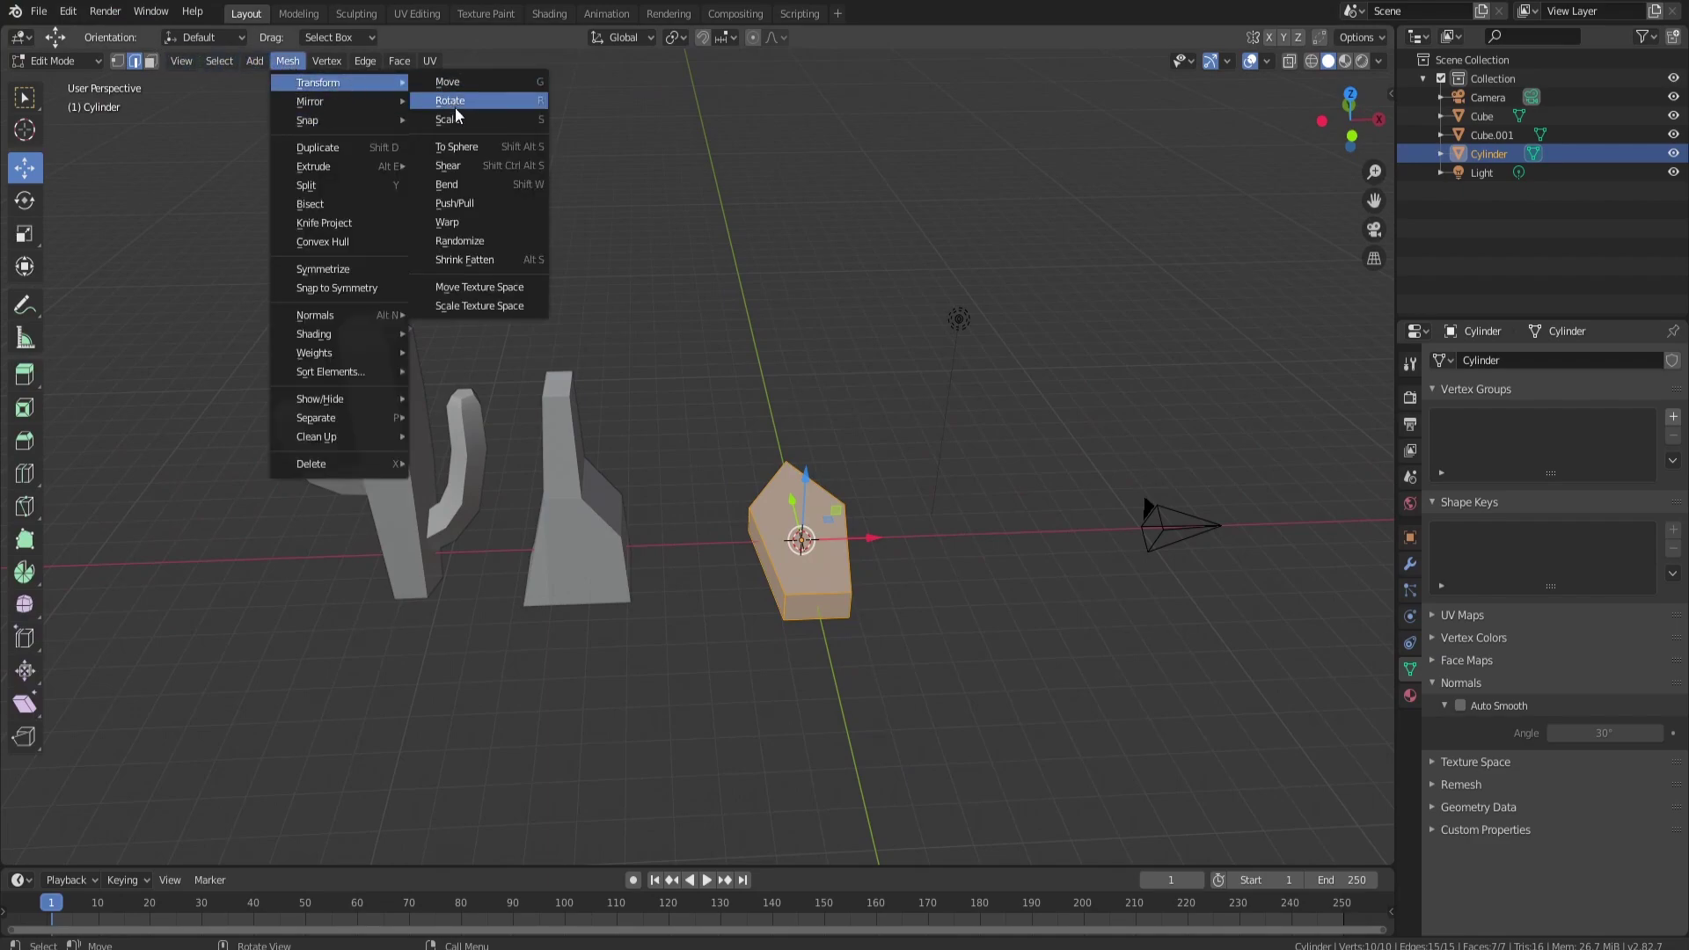
{"action": "left_click", "coordinate": [469, 241]}
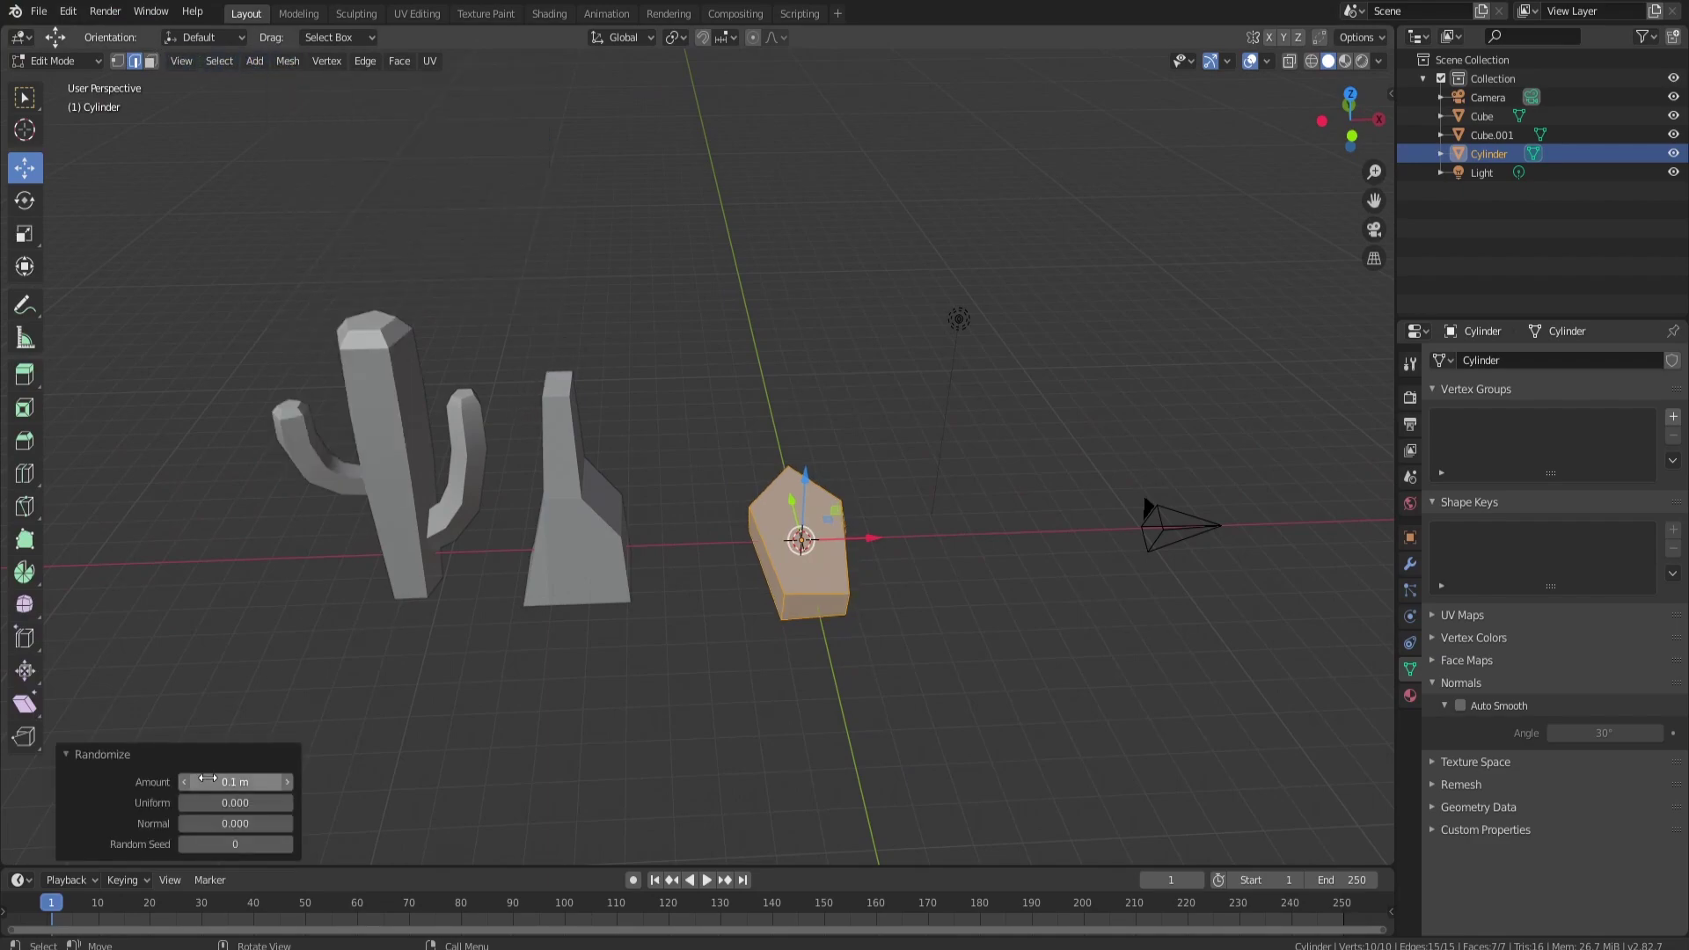
{"action": "left_click_drag", "start_coordinate": [235, 782], "coordinate": [165, 782]}
{"action": "middle_click_drag", "start_coordinate": [606, 703], "coordinate": [569, 509]}
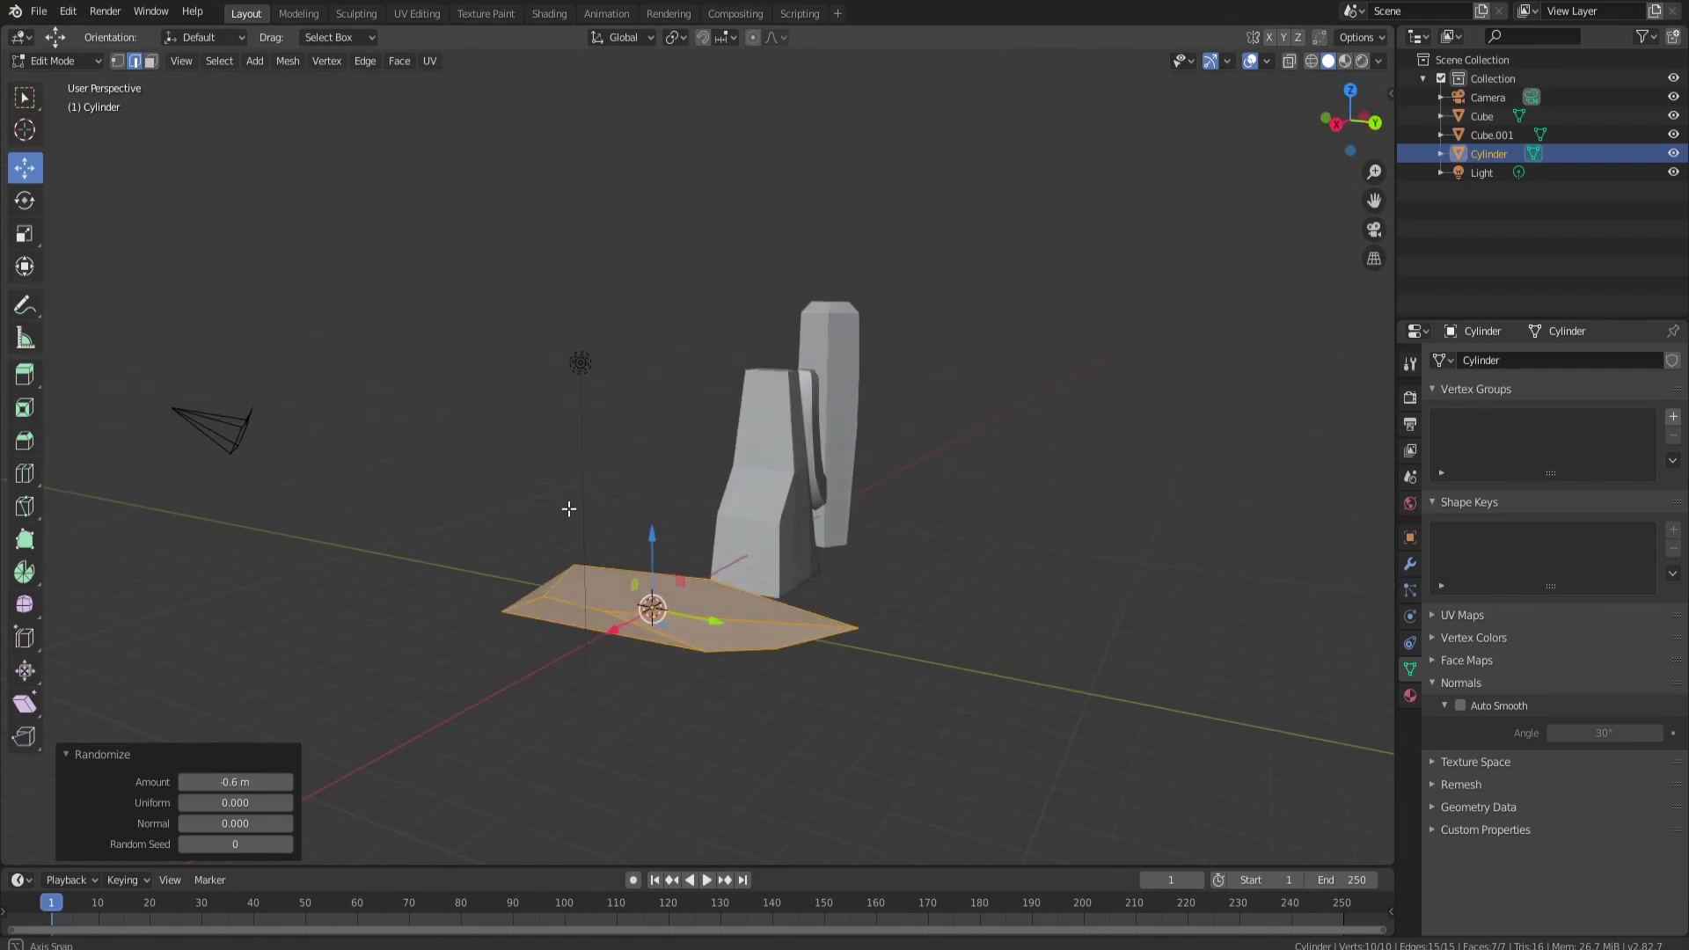
Step: Select the slab's protruding end vertex, pull it inward along Y, and lower it slightly along Z
{"action": "left_click", "coordinate": [118, 61]}
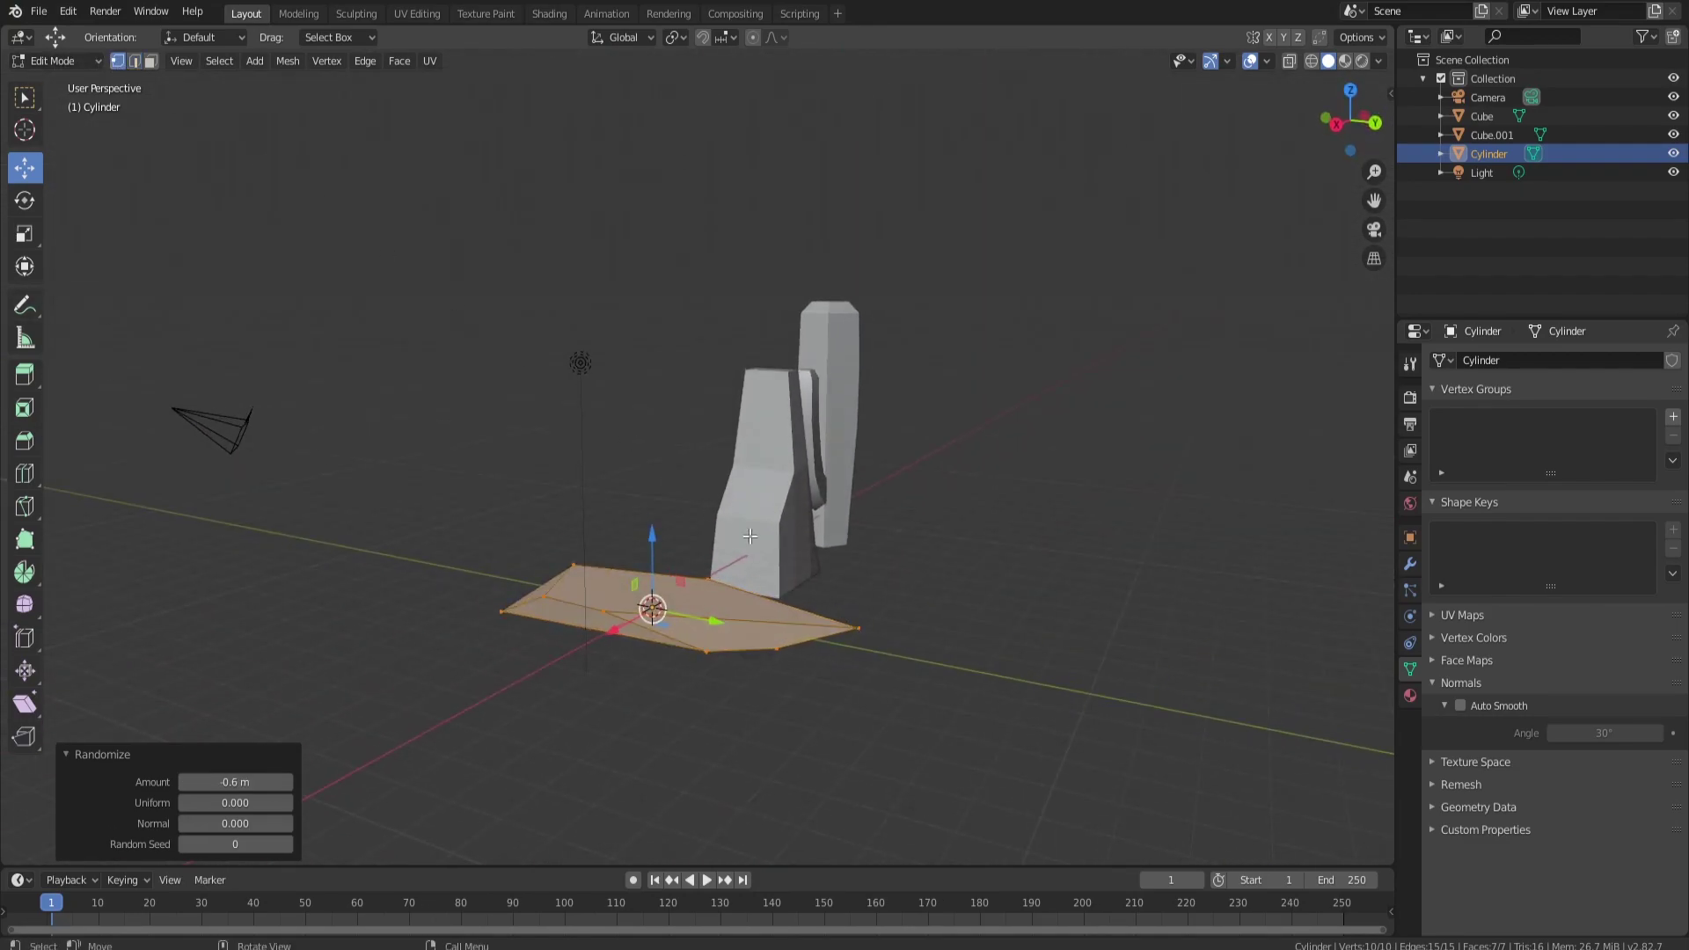
{"action": "left_click", "coordinate": [860, 635]}
{"action": "left_click_drag", "start_coordinate": [907, 641], "coordinate": [763, 621]}
{"action": "left_click_drag", "start_coordinate": [744, 564], "coordinate": [746, 578]}
{"action": "middle_click_drag", "start_coordinate": [763, 521], "coordinate": [798, 609]}
Step: Return the slab to Object Mode and move it about -2.2 m along X toward the other rock
{"action": "key", "text": "Tab"}
{"action": "left_click_drag", "start_coordinate": [798, 545], "coordinate": [743, 527]}
{"action": "middle_click_drag", "start_coordinate": [743, 528], "coordinate": [770, 467]}
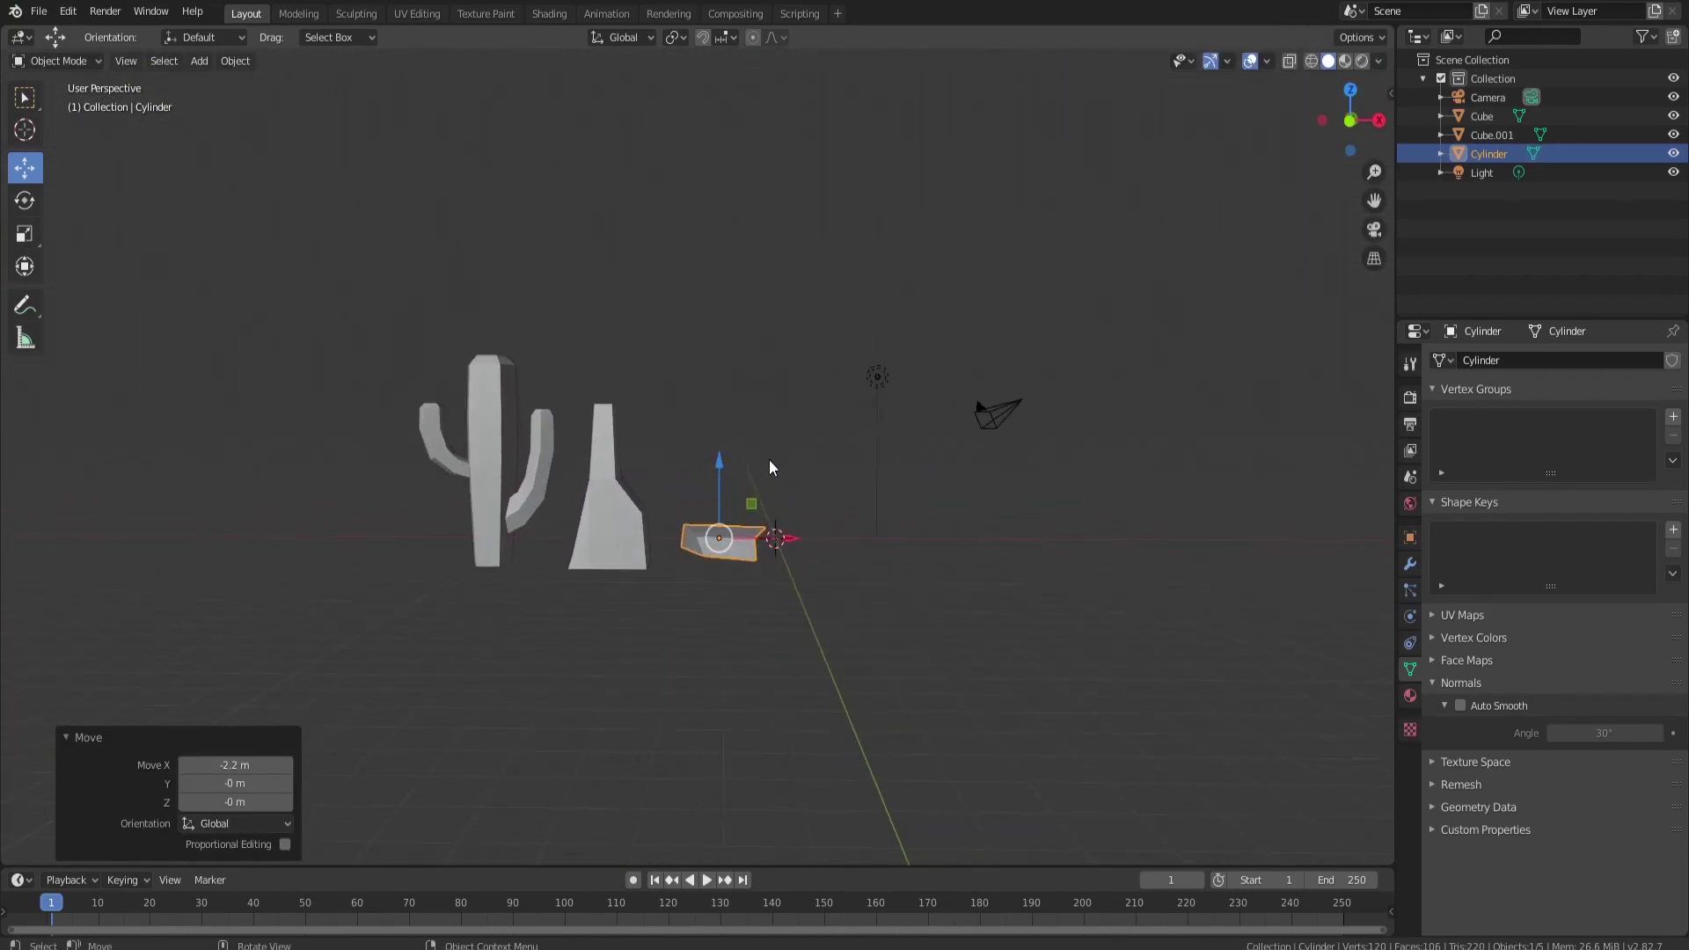
Step: Add a cube, move it about 3.06 m along X from the slab and scale it uniformly to about 0.342
{"action": "middle_click_drag", "start_coordinate": [885, 495], "coordinate": [675, 489]}
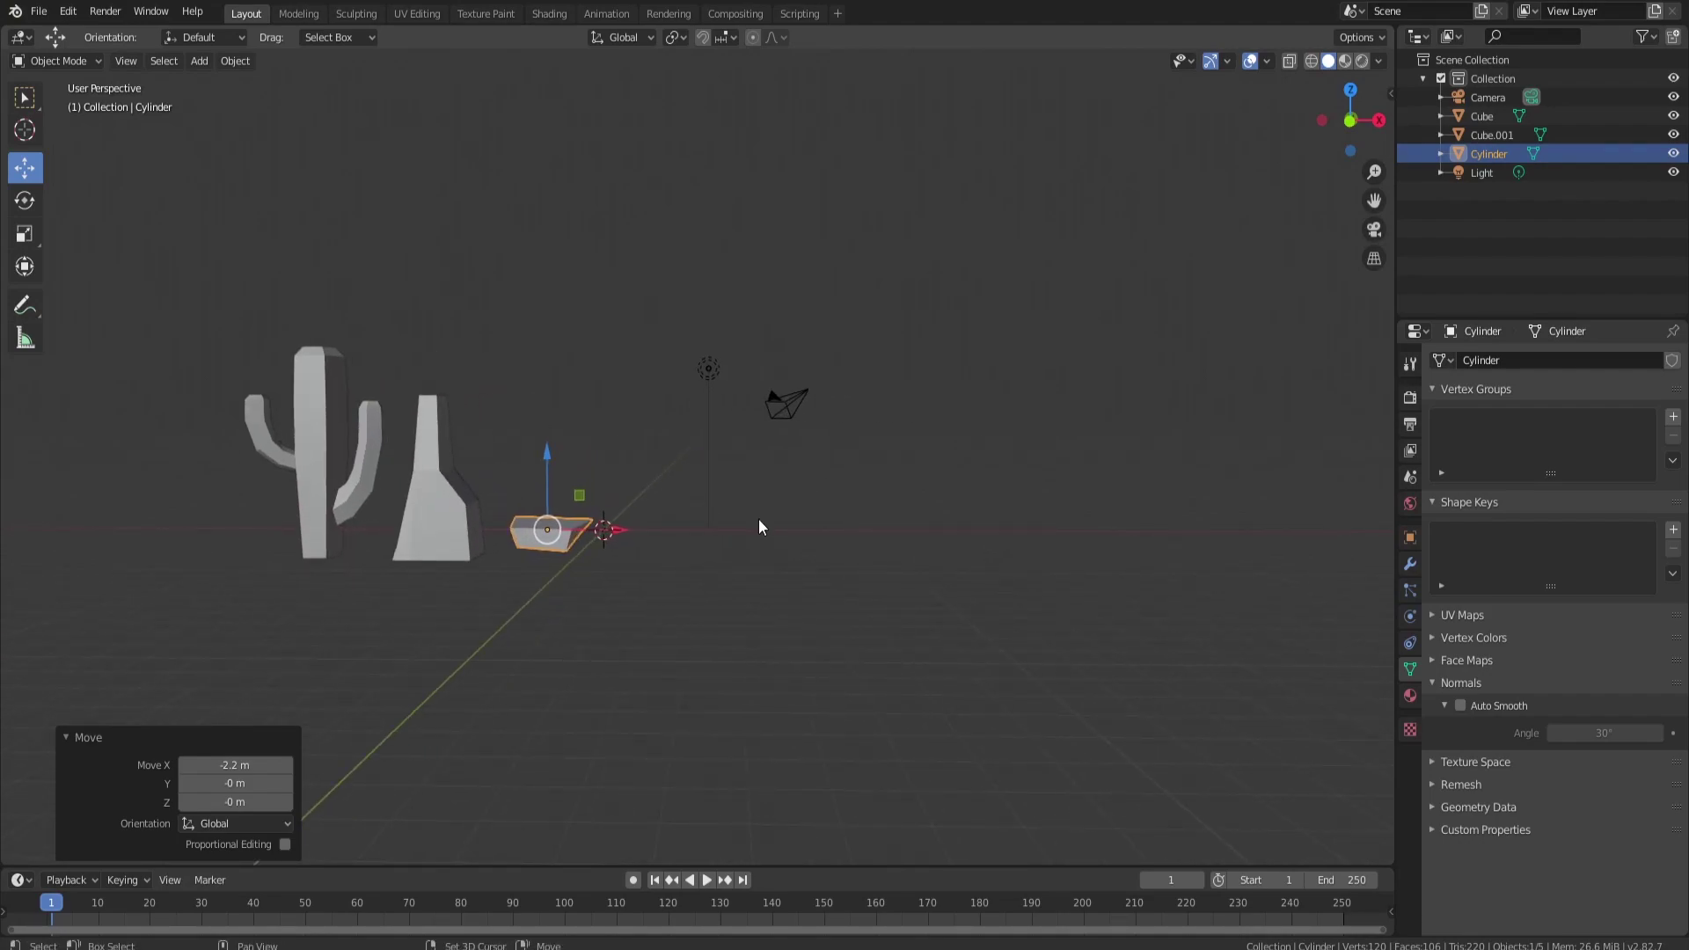
{"action": "key", "text": "shift+a"}
{"action": "mouse_move", "coordinate": [774, 520]}
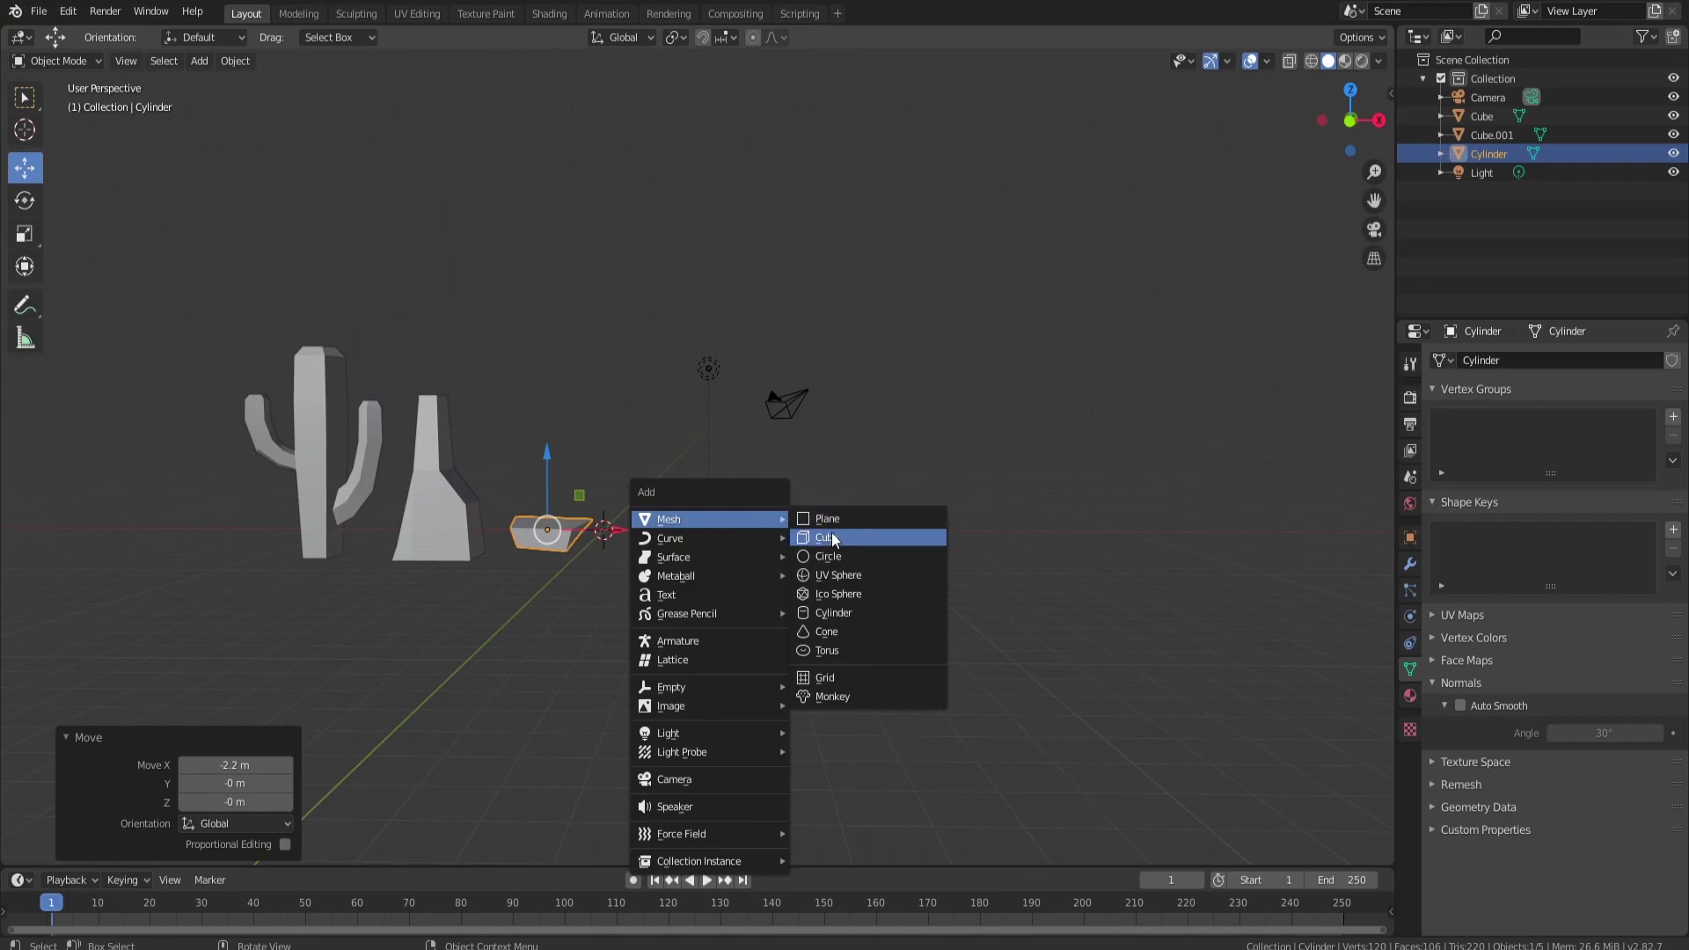
{"action": "left_click", "coordinate": [834, 539]}
{"action": "key", "text": "g"}
{"action": "key", "text": "x"}
{"action": "left_click", "coordinate": [876, 565]}
{"action": "key", "text": "s"}
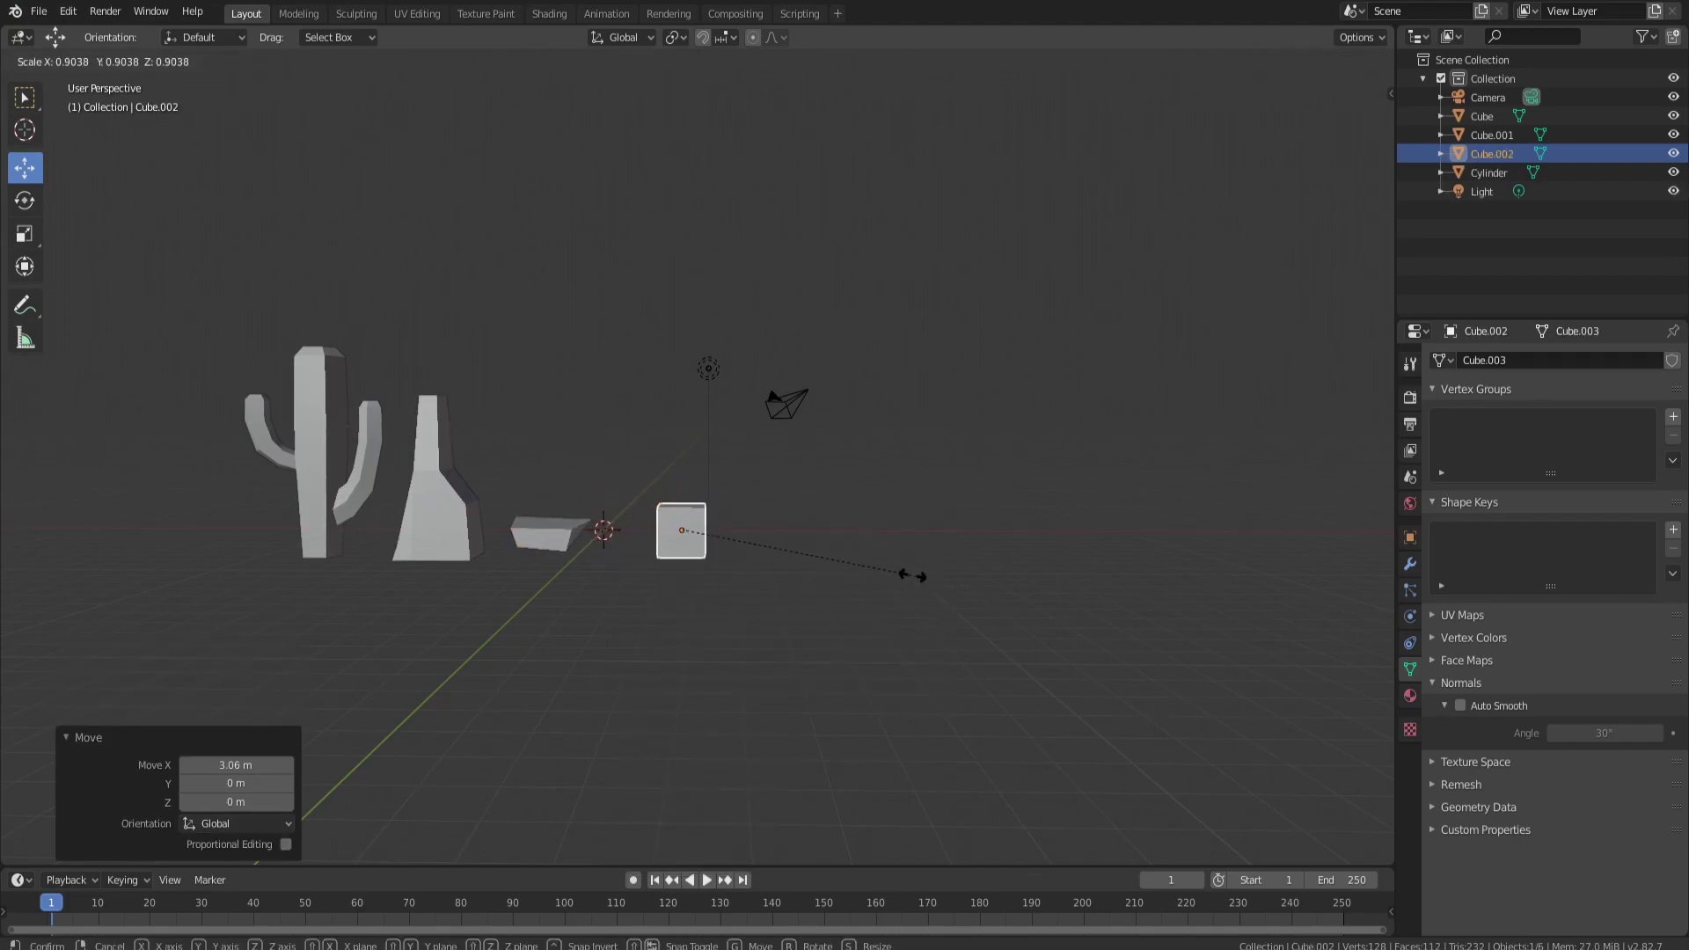
{"action": "left_click", "coordinate": [772, 560]}
Step: In Edit Mode, raise the small cube's top face along Z to form a tall thin post
{"action": "scroll", "coordinate": [691, 506], "scroll_direction": "up", "scroll_amount": 5}
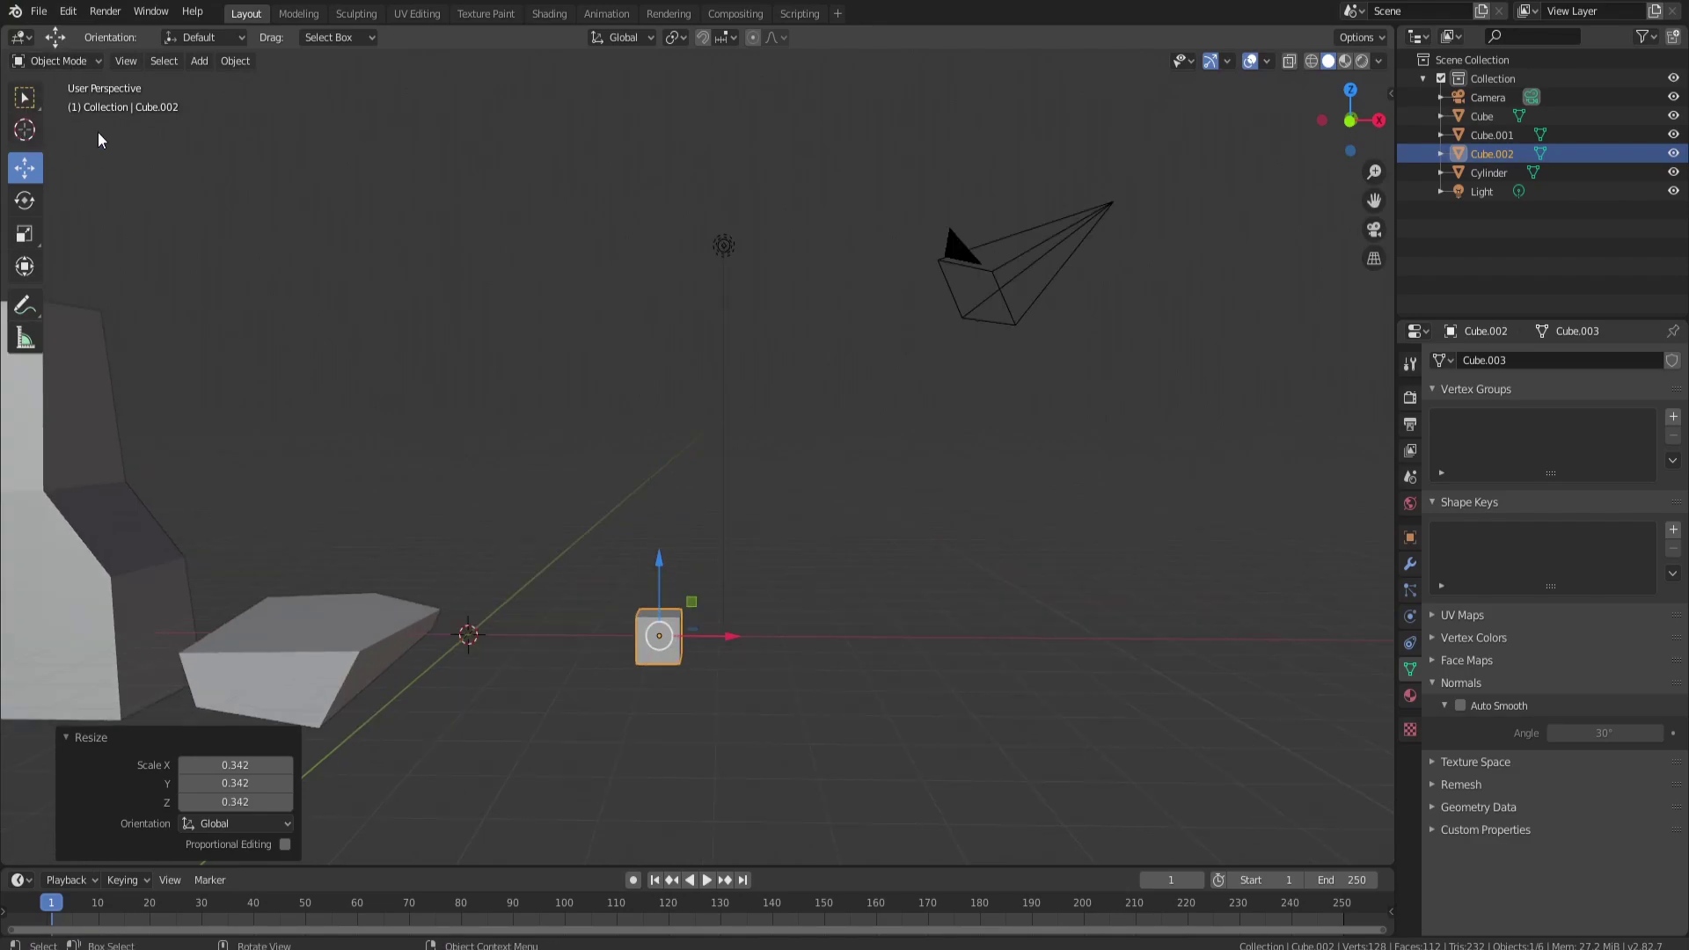
{"action": "key", "text": "Tab"}
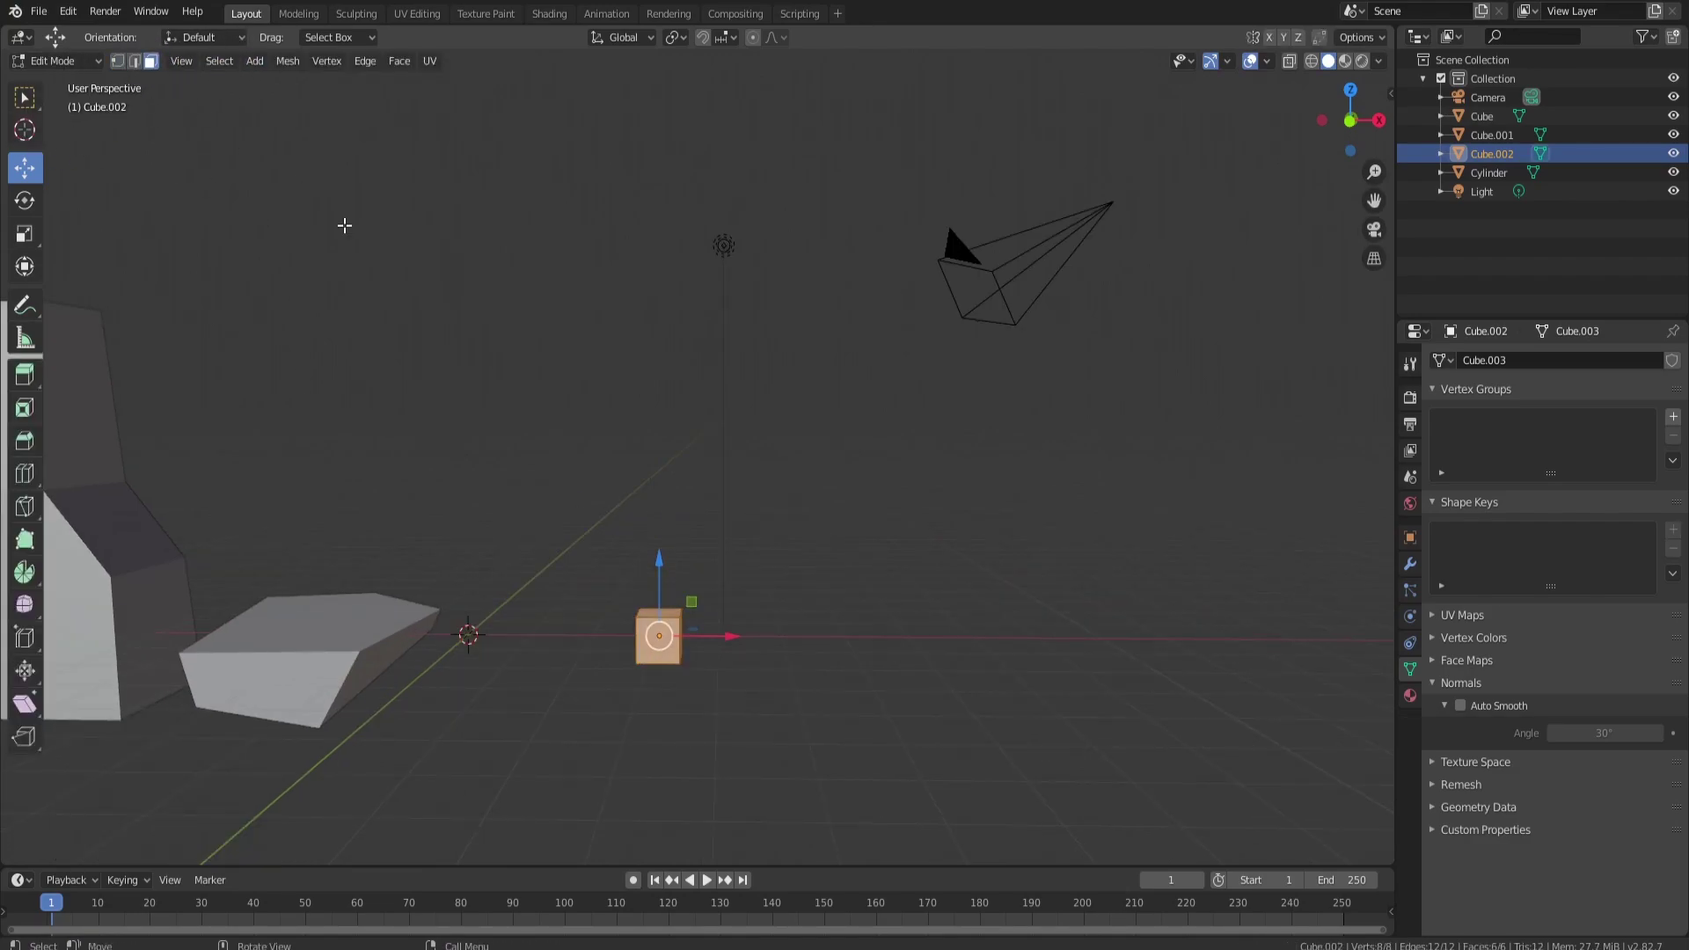
{"action": "left_click_drag", "start_coordinate": [660, 608], "coordinate": [644, 256]}
{"action": "scroll", "coordinate": [711, 338], "scroll_direction": "down", "scroll_amount": 2}
{"action": "left_click", "coordinate": [681, 437]}
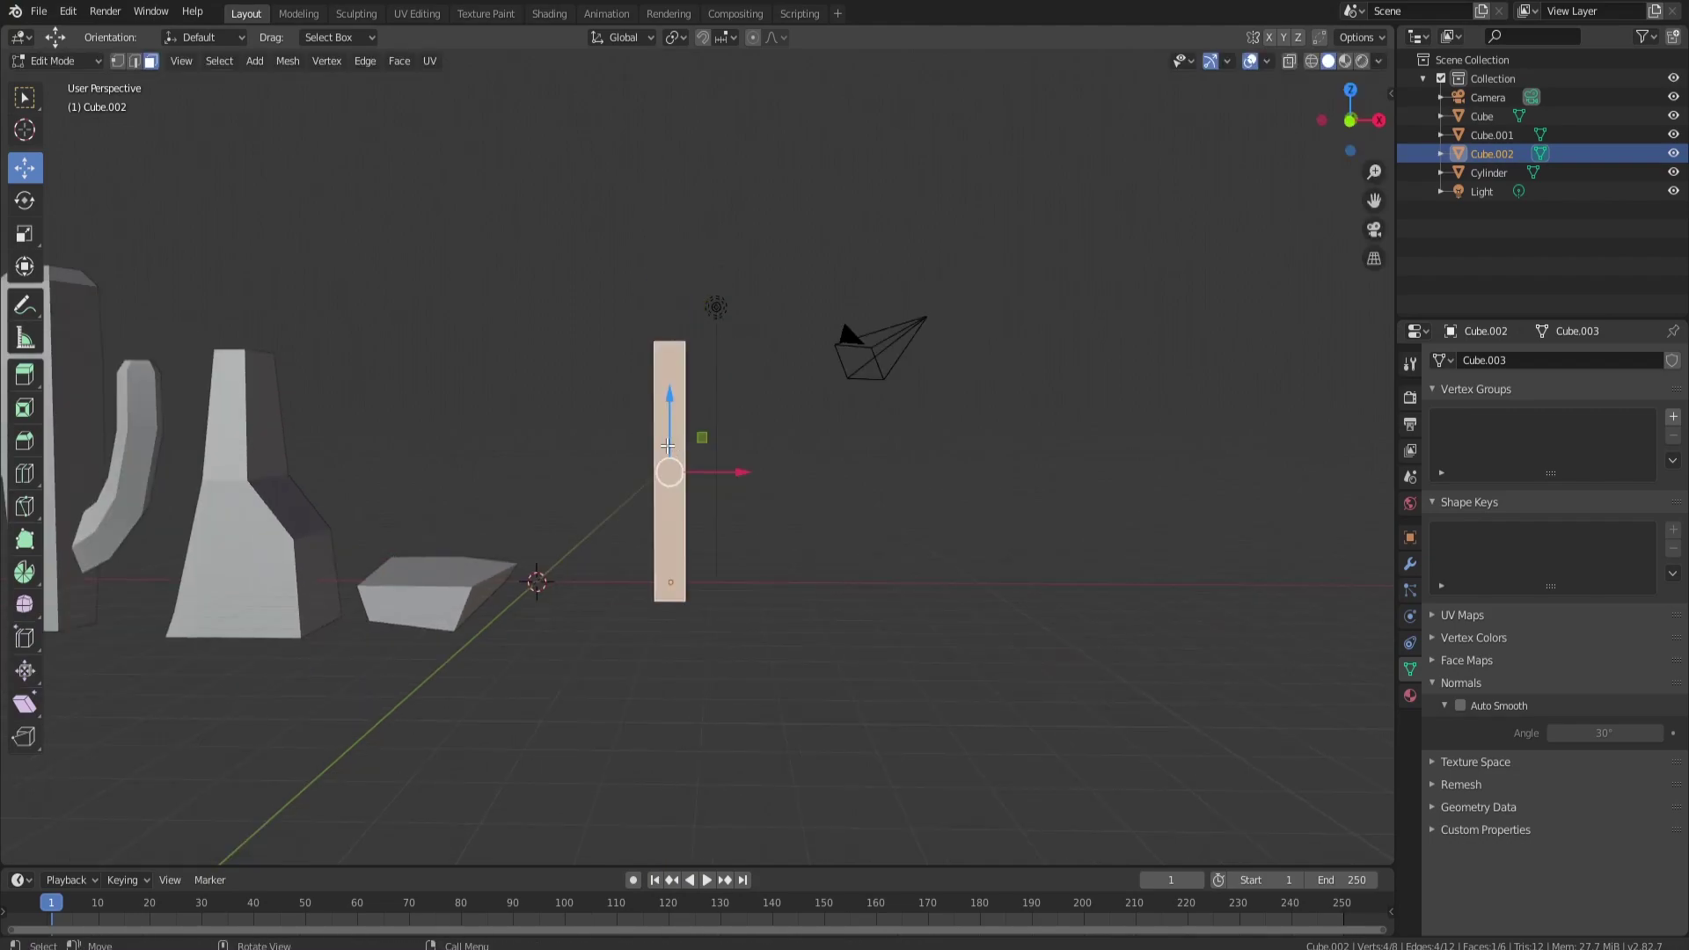
Step: Select the whole post, duplicate it in Edit Mode and move the copy about 7.53 m along X
{"action": "middle_click_drag", "start_coordinate": [668, 447], "coordinate": [754, 467]}
{"action": "key", "text": "ctrl+l"}
{"action": "key", "text": "shift+d"}
{"action": "right_click", "coordinate": [760, 471]}
{"action": "left_click_drag", "start_coordinate": [760, 471], "coordinate": [1073, 499]}
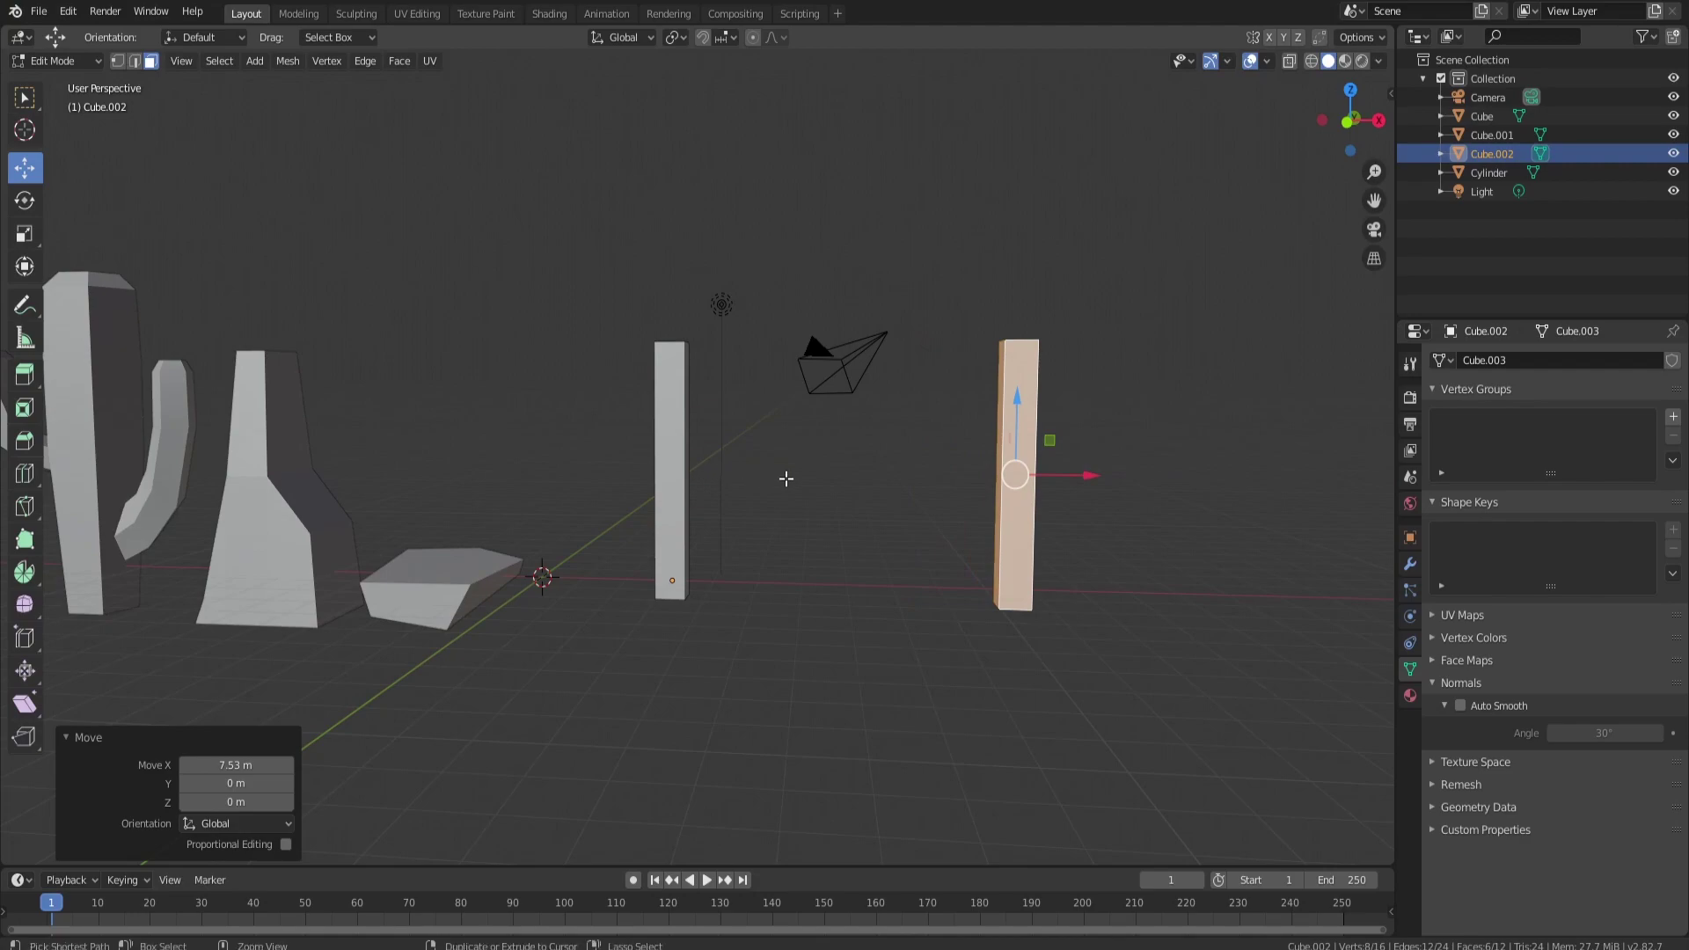
Step: Cut two horizontal edge loops into the duplicated post, one in its upper part and one in its lower part
{"action": "key", "text": "ctrl+r"}
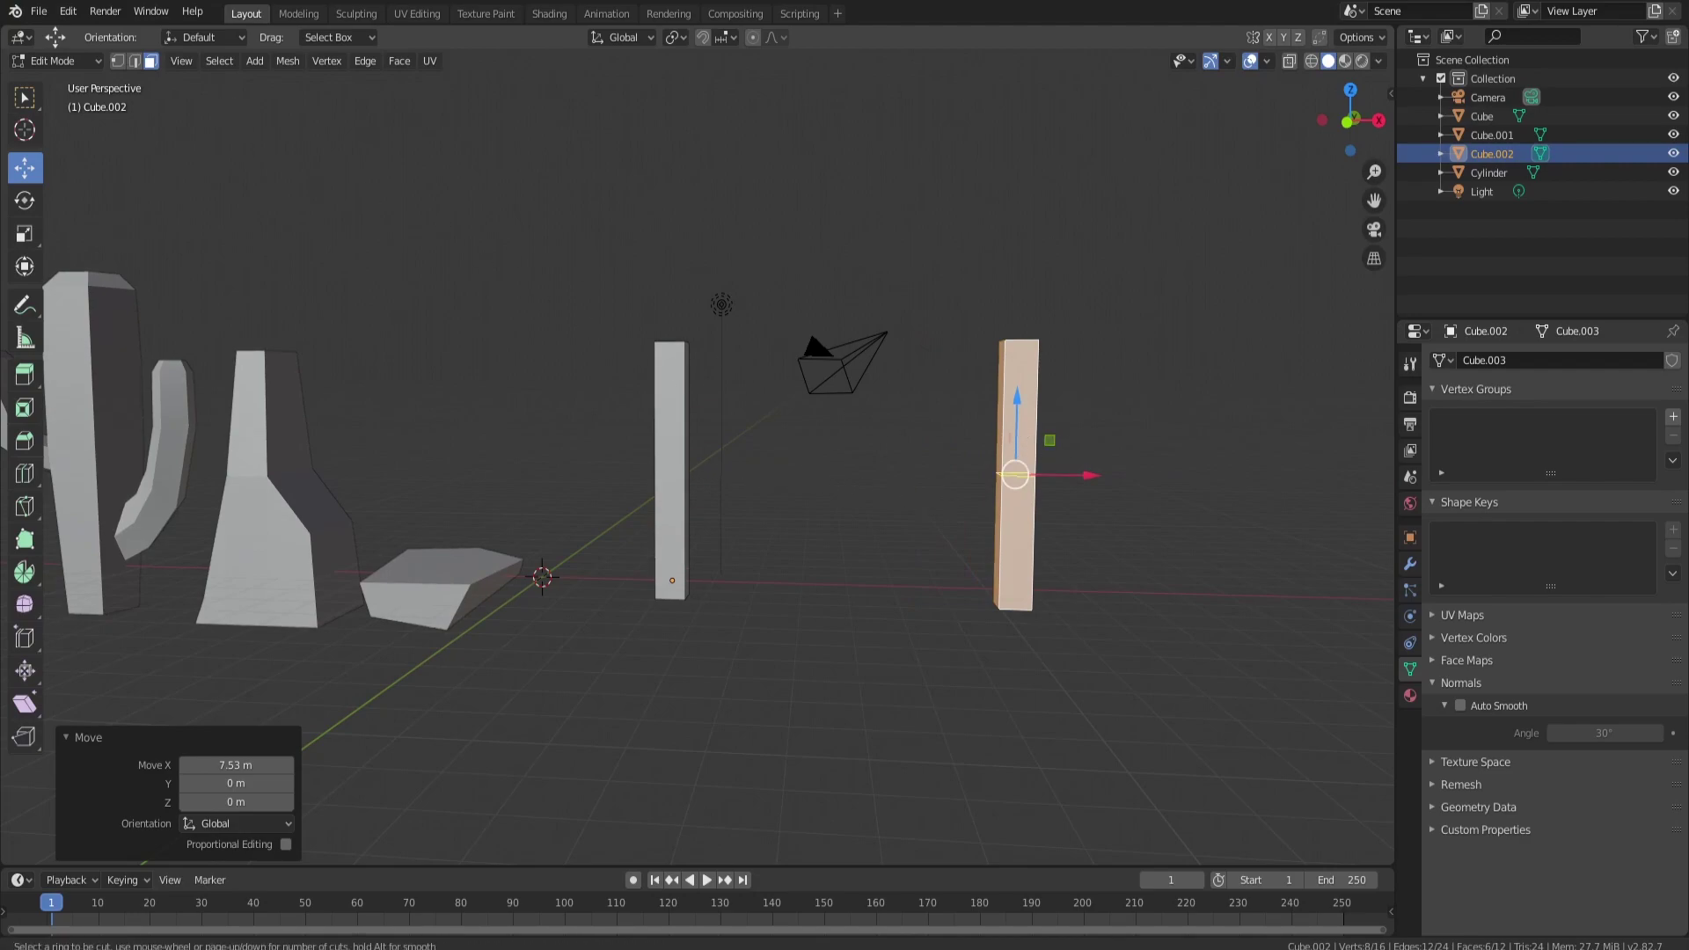
{"action": "left_click", "coordinate": [1015, 474]}
{"action": "left_click", "coordinate": [1018, 398]}
{"action": "key", "text": "ctrl+r"}
{"action": "left_click", "coordinate": [1011, 543]}
{"action": "left_click", "coordinate": [1012, 554]}
Step: Bend the duplicated post by shifting its lower loop about -0.149 m and its upper loop about -0.092 m along X
{"action": "left_click_drag", "start_coordinate": [1066, 531], "coordinate": [1047, 531]}
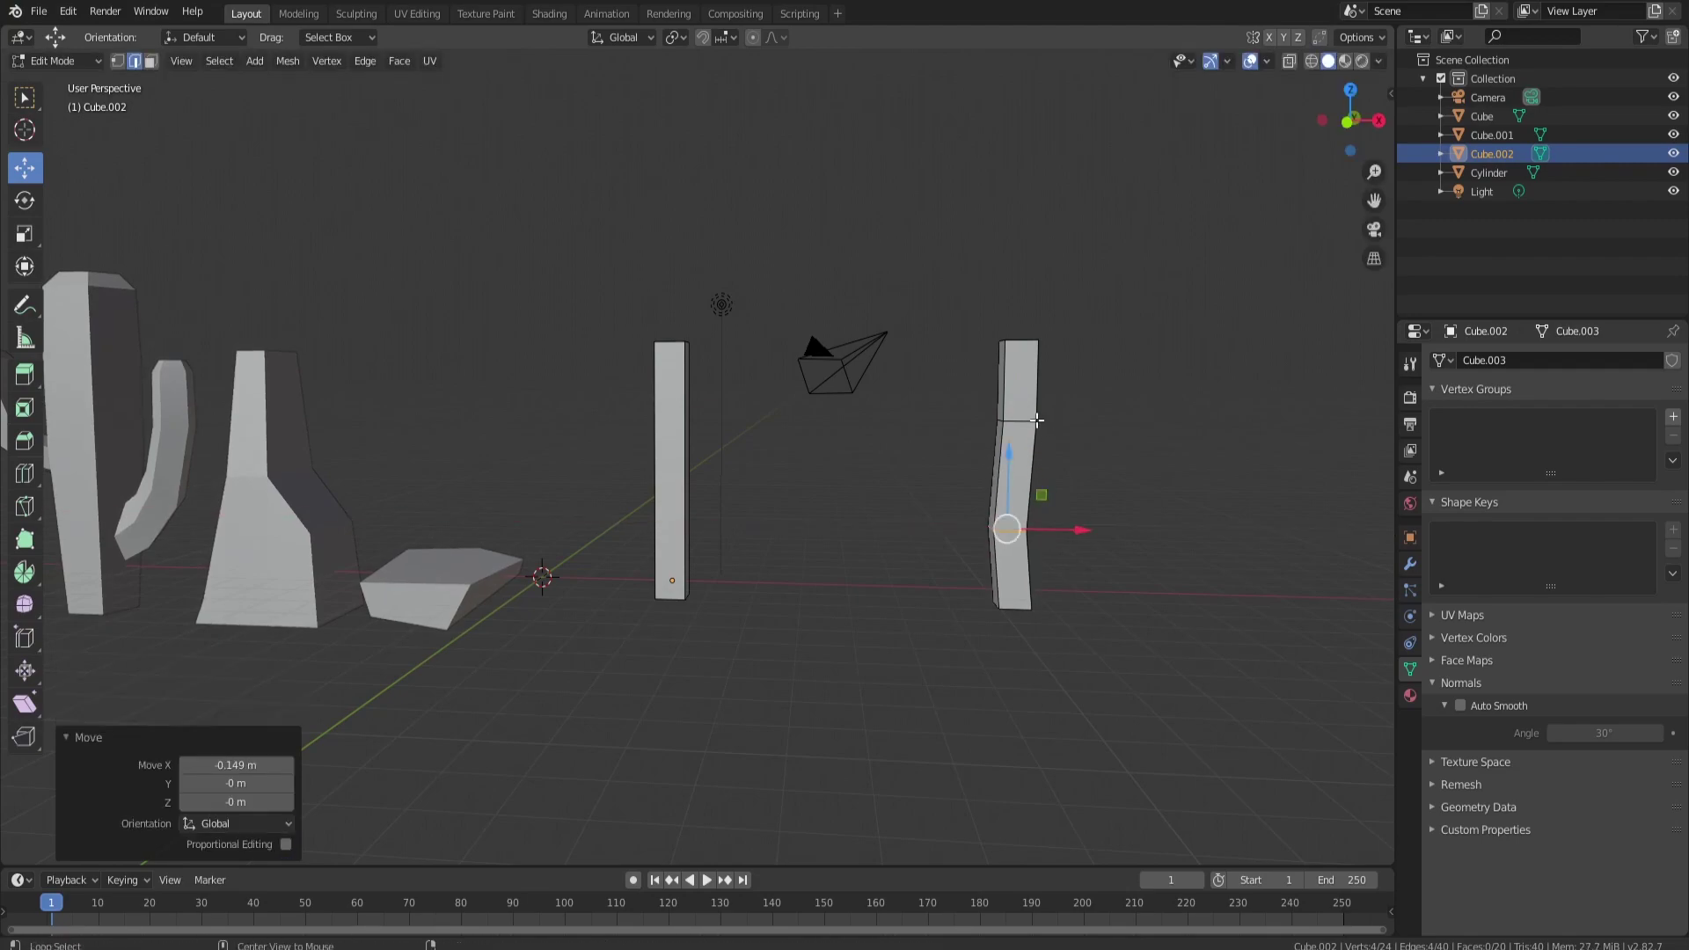
{"action": "left_click", "coordinate": [1018, 420], "text": "alt"}
{"action": "left_click_drag", "start_coordinate": [1057, 420], "coordinate": [1045, 420]}
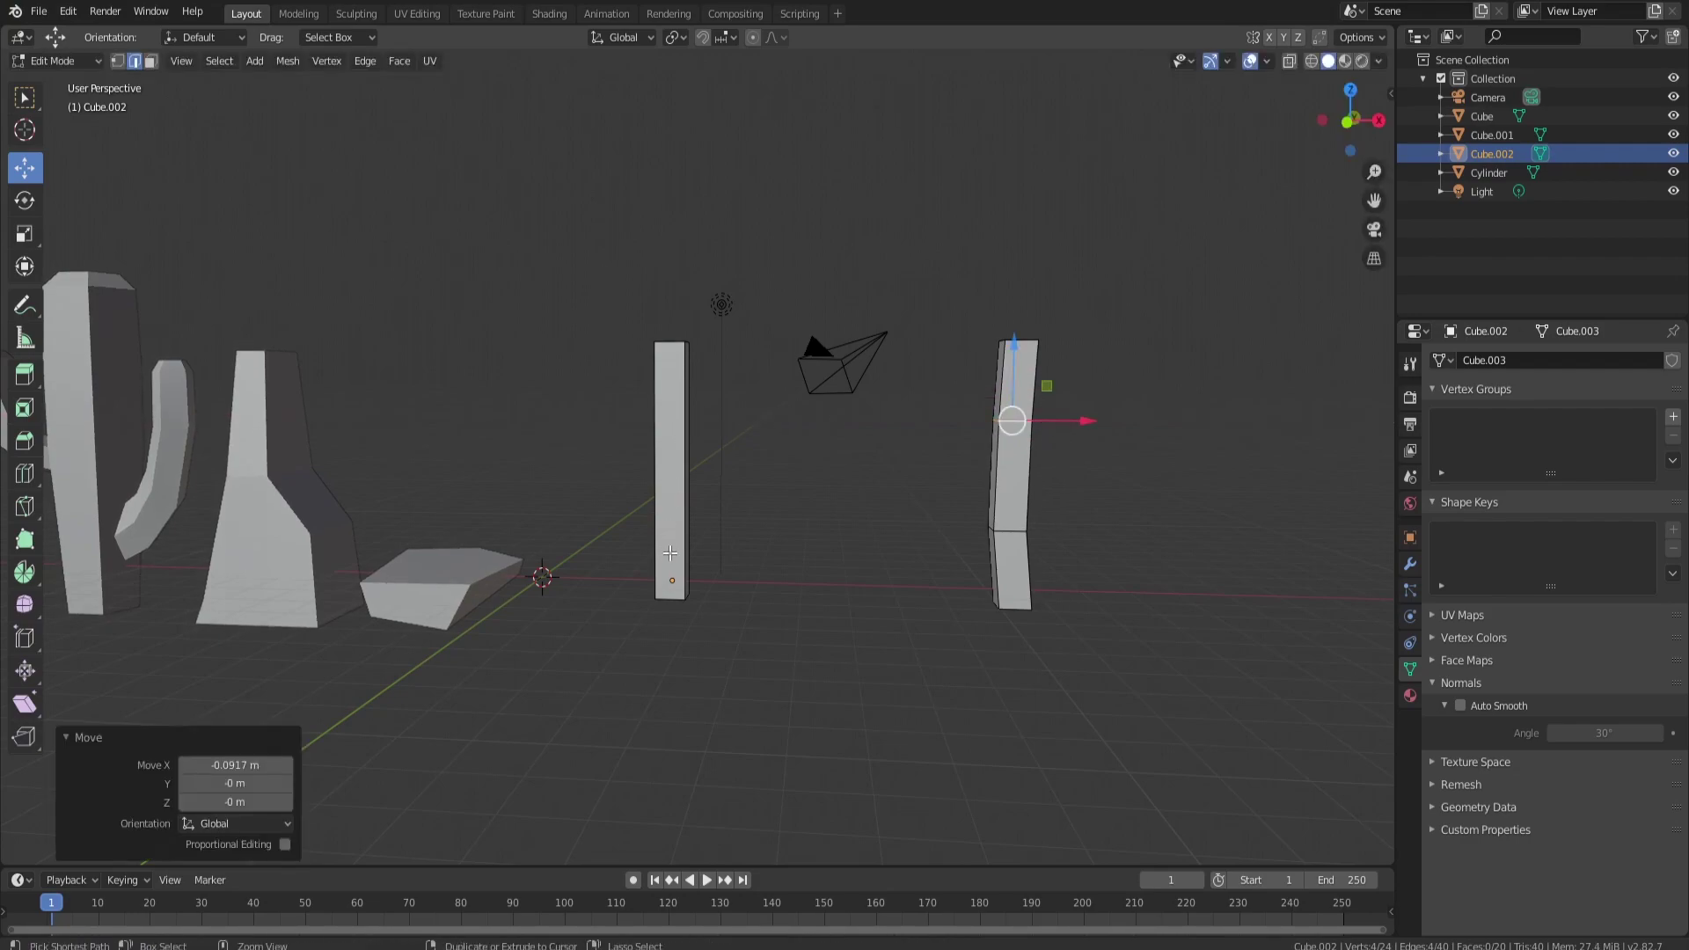
Step: Cut a centred loop into the original post, shift it about 0.161 m along X, and return to Object Mode
{"action": "key", "text": "ctrl+r"}
{"action": "left_click", "coordinate": [670, 553]}
{"action": "right_click", "coordinate": [670, 552]}
{"action": "mouse_move", "coordinate": [710, 470]}
{"action": "left_mouse_down"}
{"action": "mouse_move", "coordinate": [693, 471]}
{"action": "mouse_move", "coordinate": [712, 471]}
{"action": "left_mouse_up"}
{"action": "middle_click_drag", "start_coordinate": [824, 410], "coordinate": [738, 397]}
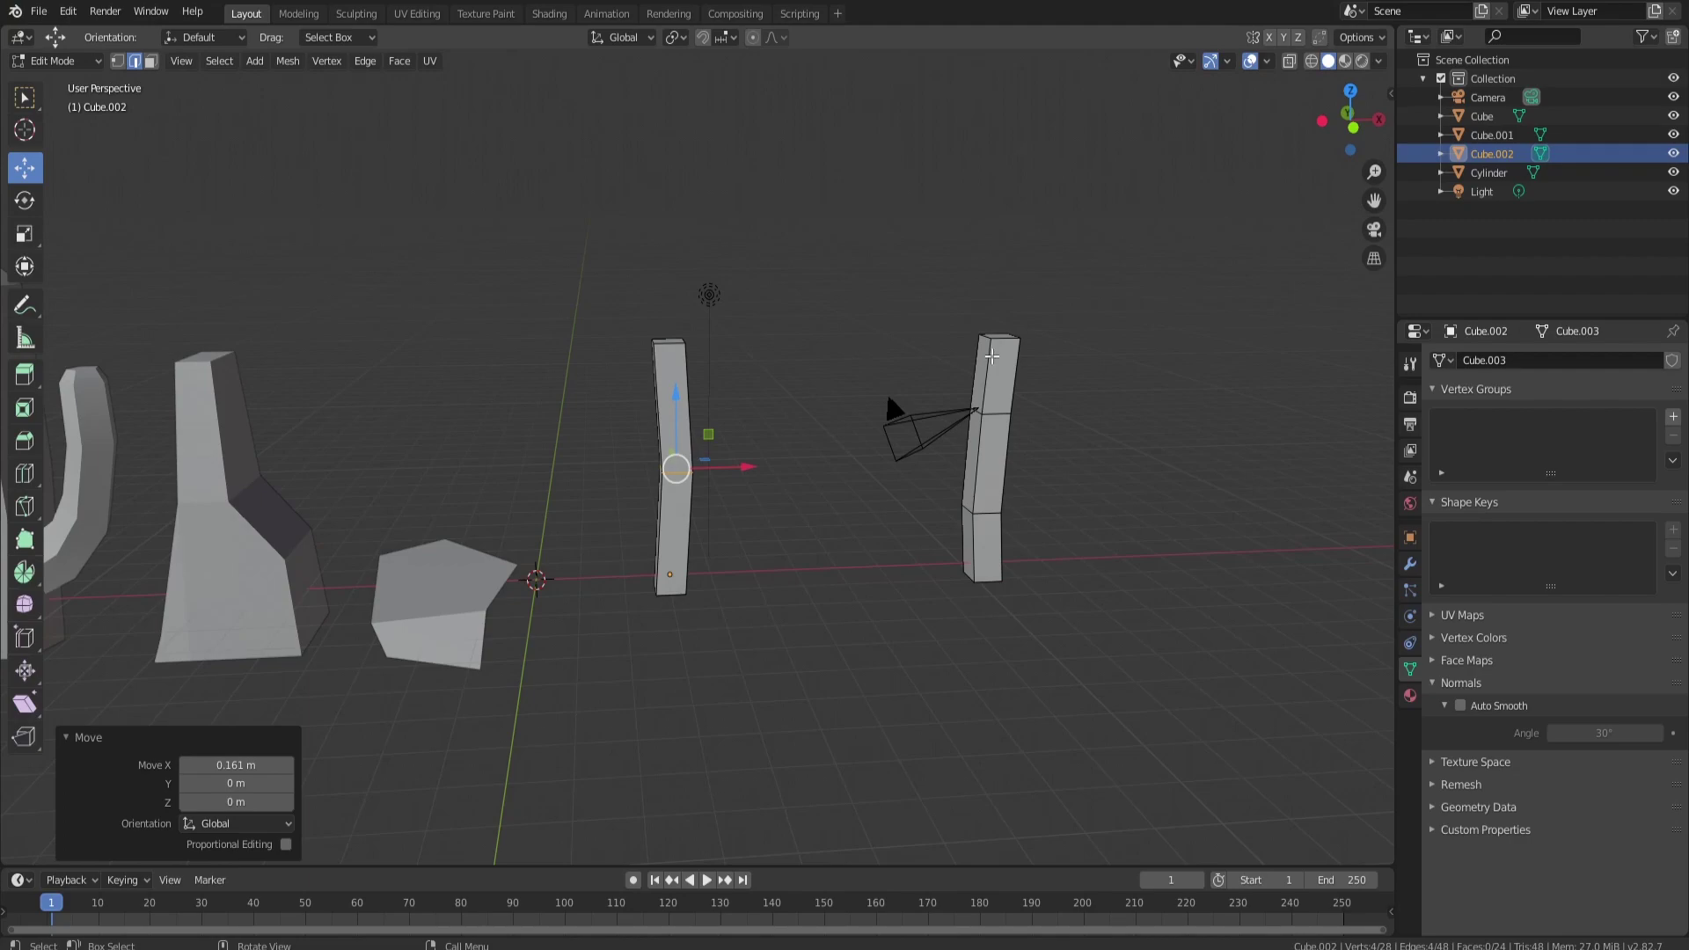
{"action": "middle_click_drag", "start_coordinate": [1018, 333], "coordinate": [744, 514]}
{"action": "key", "text": "Tab"}
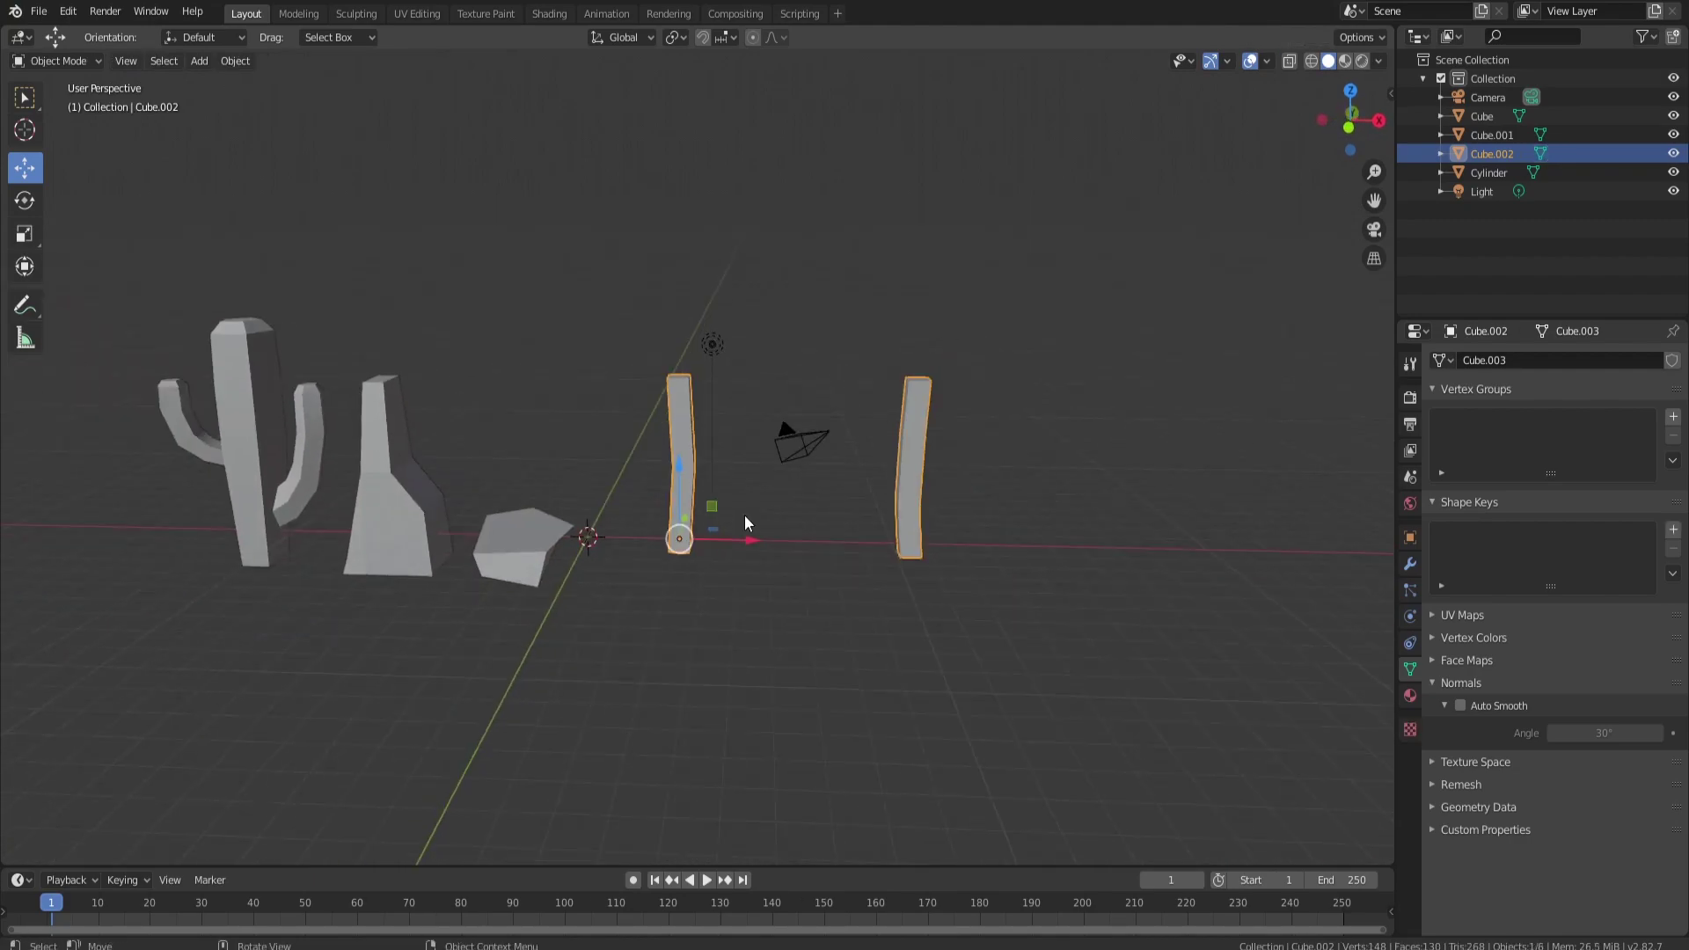
Step: Apply Shade Smooth to the flat slab and the tall tapered rock together
{"action": "left_click", "coordinate": [531, 530]}
{"action": "left_click", "coordinate": [367, 499], "text": "shift"}
{"action": "right_click", "coordinate": [390, 507]}
{"action": "left_click", "coordinate": [390, 507]}
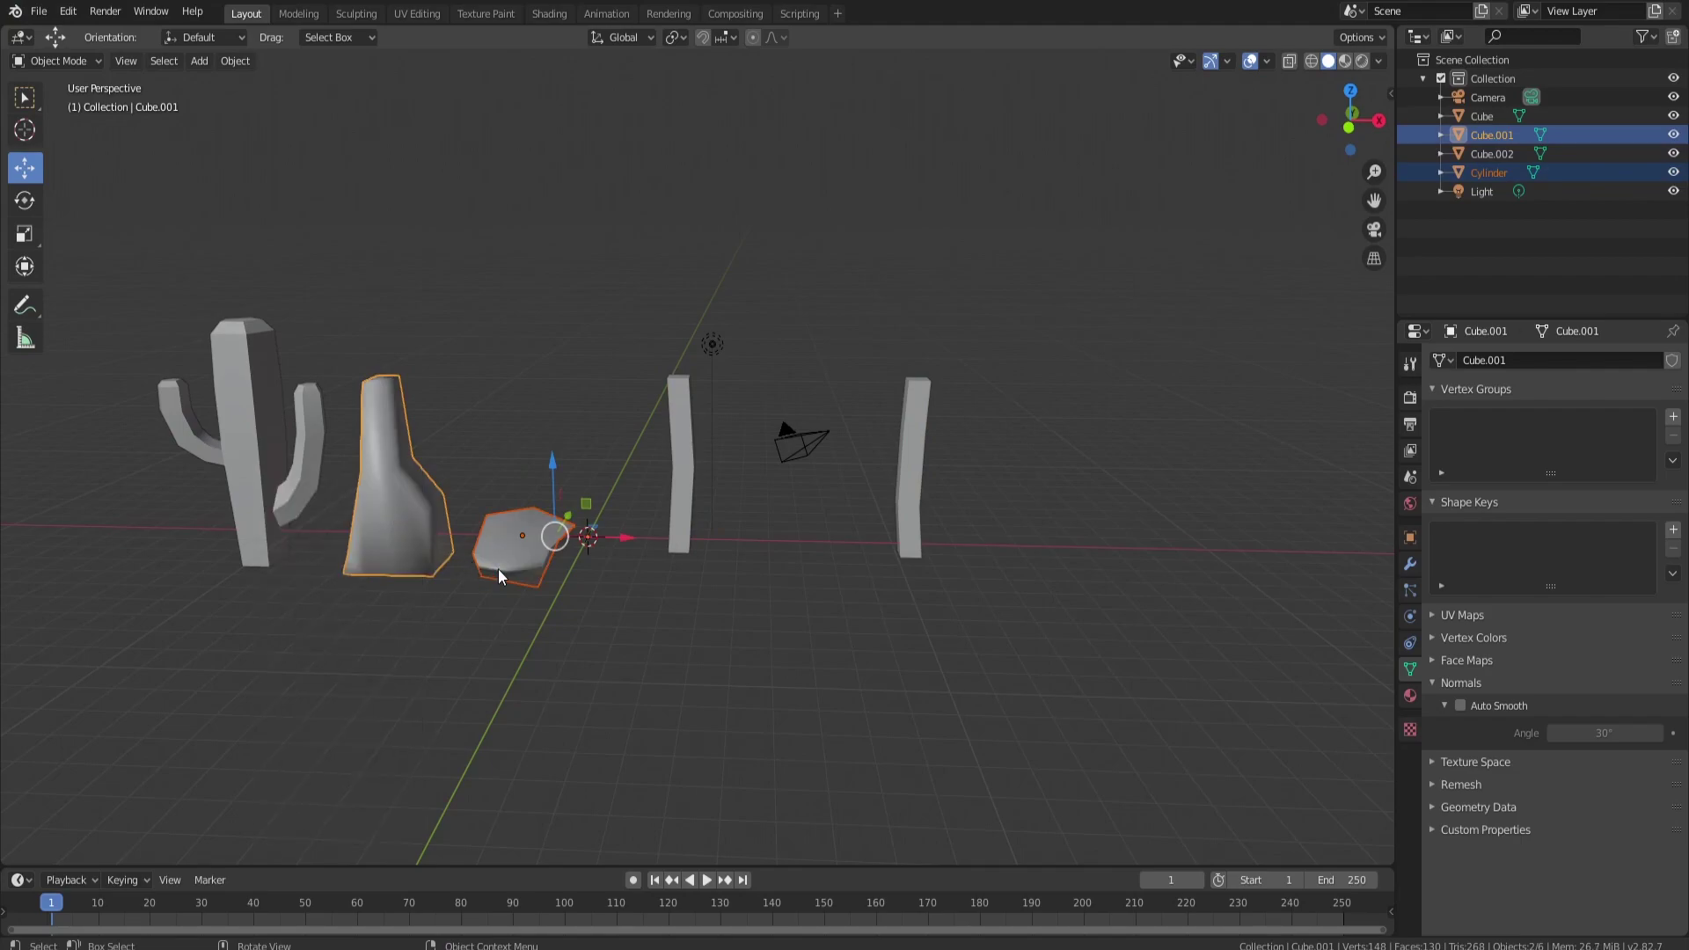
Step: Enable Auto Smooth at 30° on the tall rock and on the flat slab
{"action": "left_click", "coordinate": [1460, 705]}
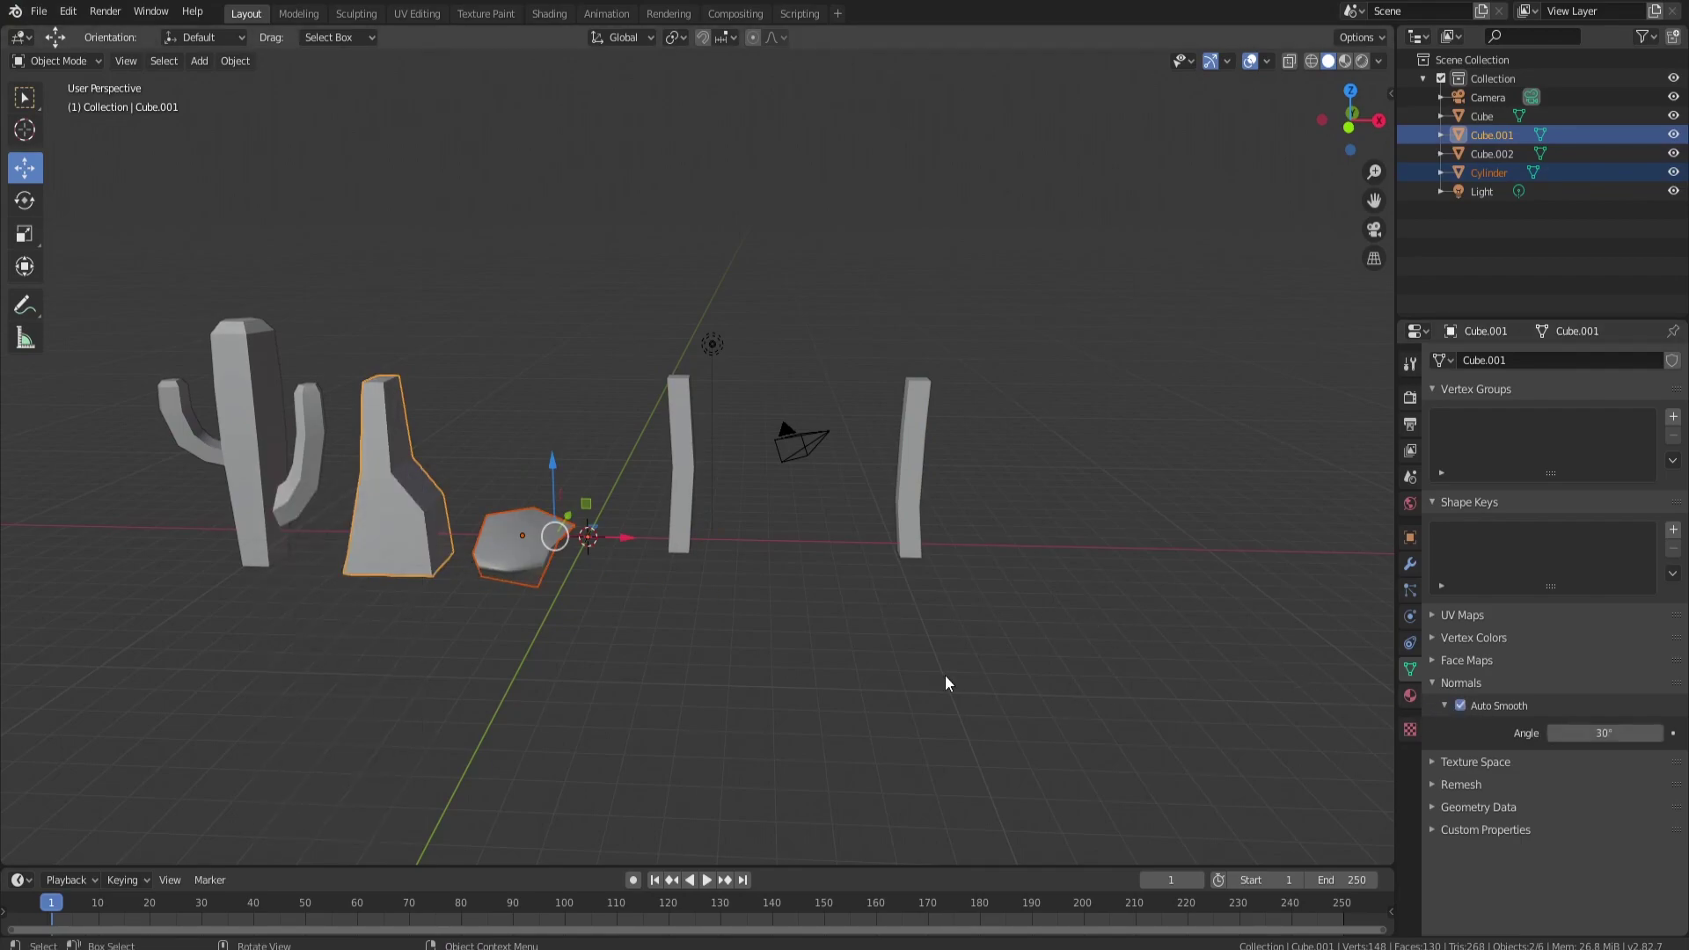
{"action": "left_click", "coordinate": [784, 651]}
{"action": "left_click", "coordinate": [563, 568]}
{"action": "left_click", "coordinate": [1460, 705]}
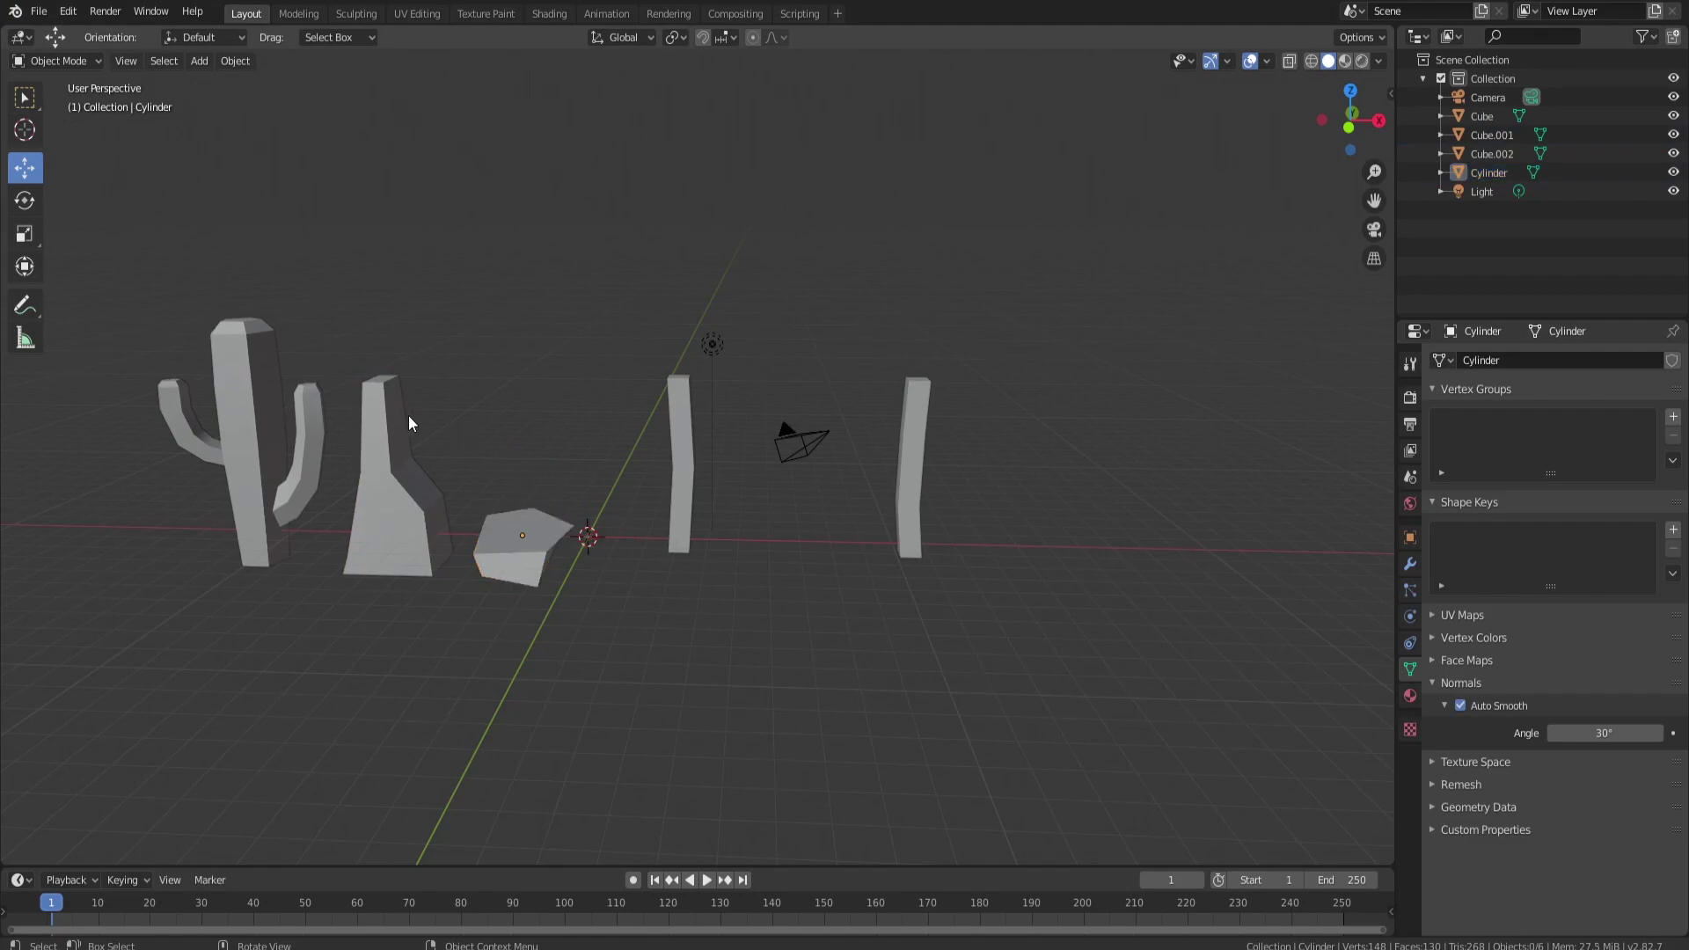
Step: Add a cube to the posts' mesh in Edit Mode, move it between the two posts and scale it to about 0.204
{"action": "left_click", "coordinate": [679, 431]}
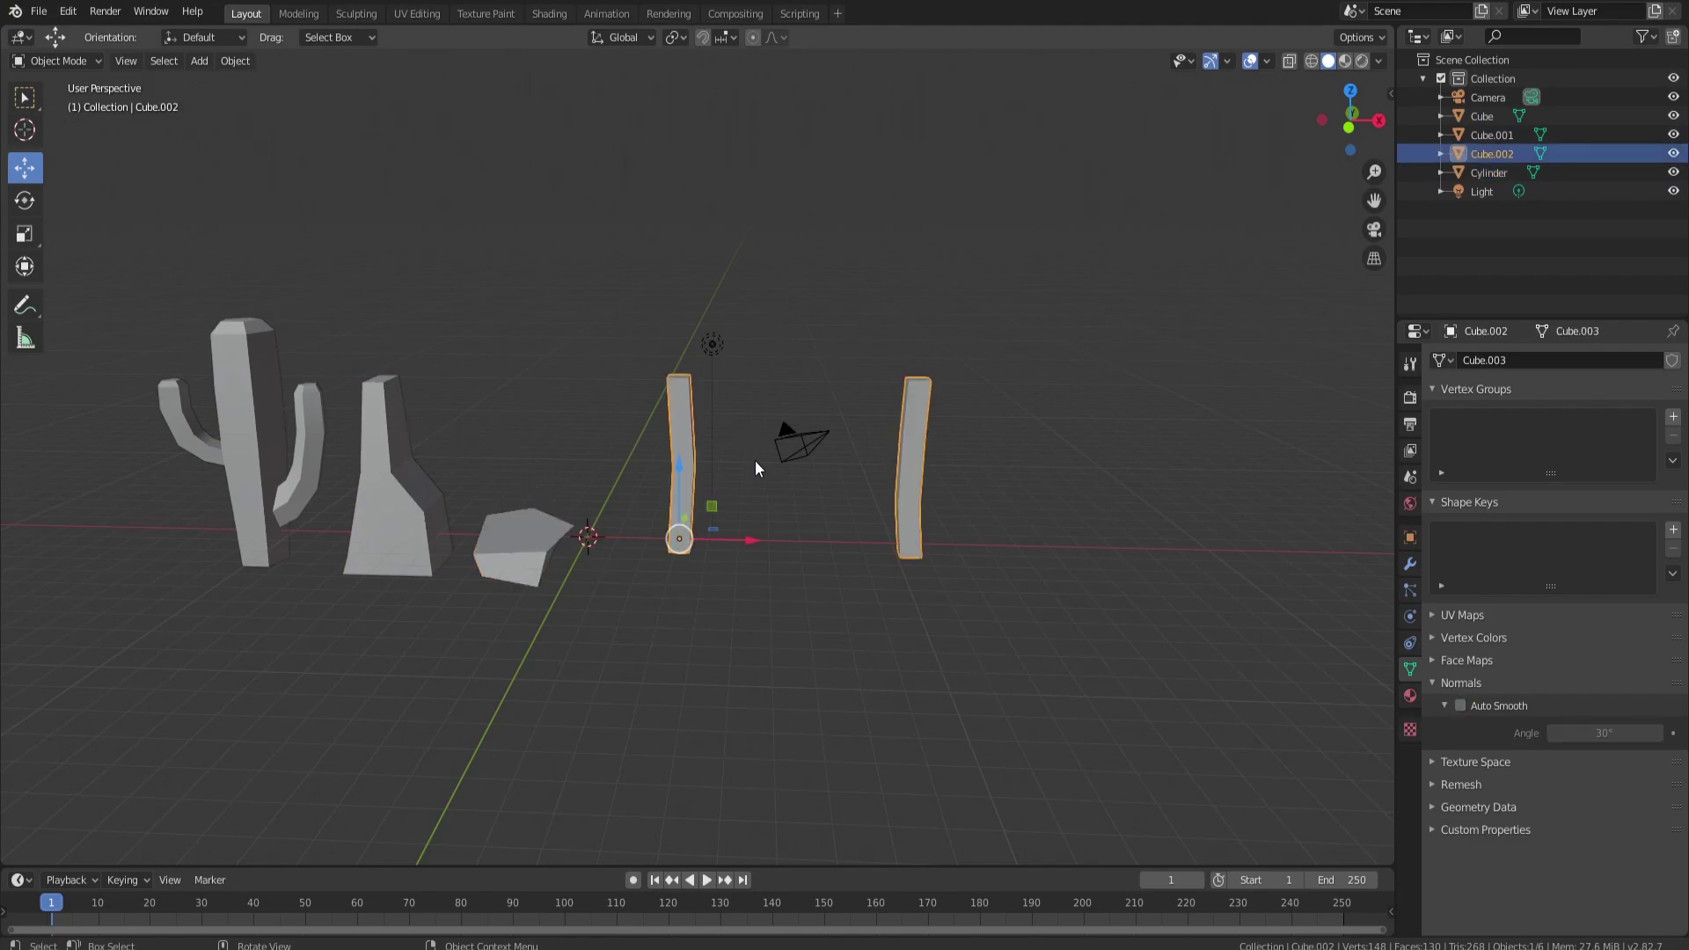
{"action": "key", "text": "Tab"}
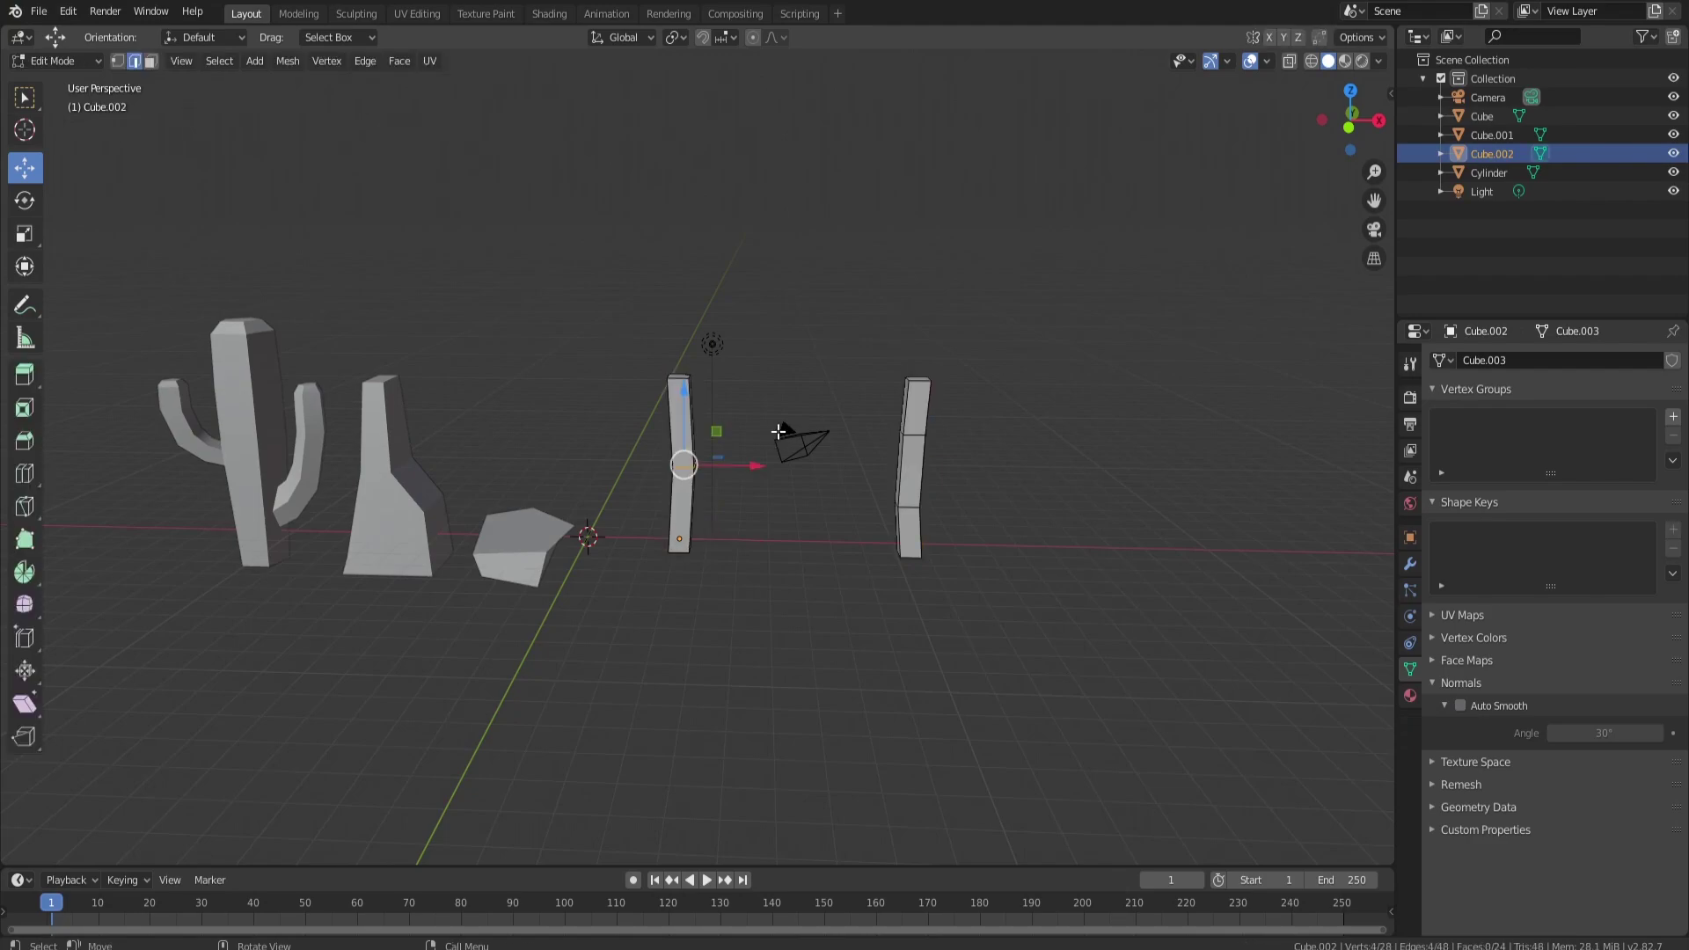
{"action": "middle_click_drag", "start_coordinate": [778, 431], "coordinate": [871, 438]}
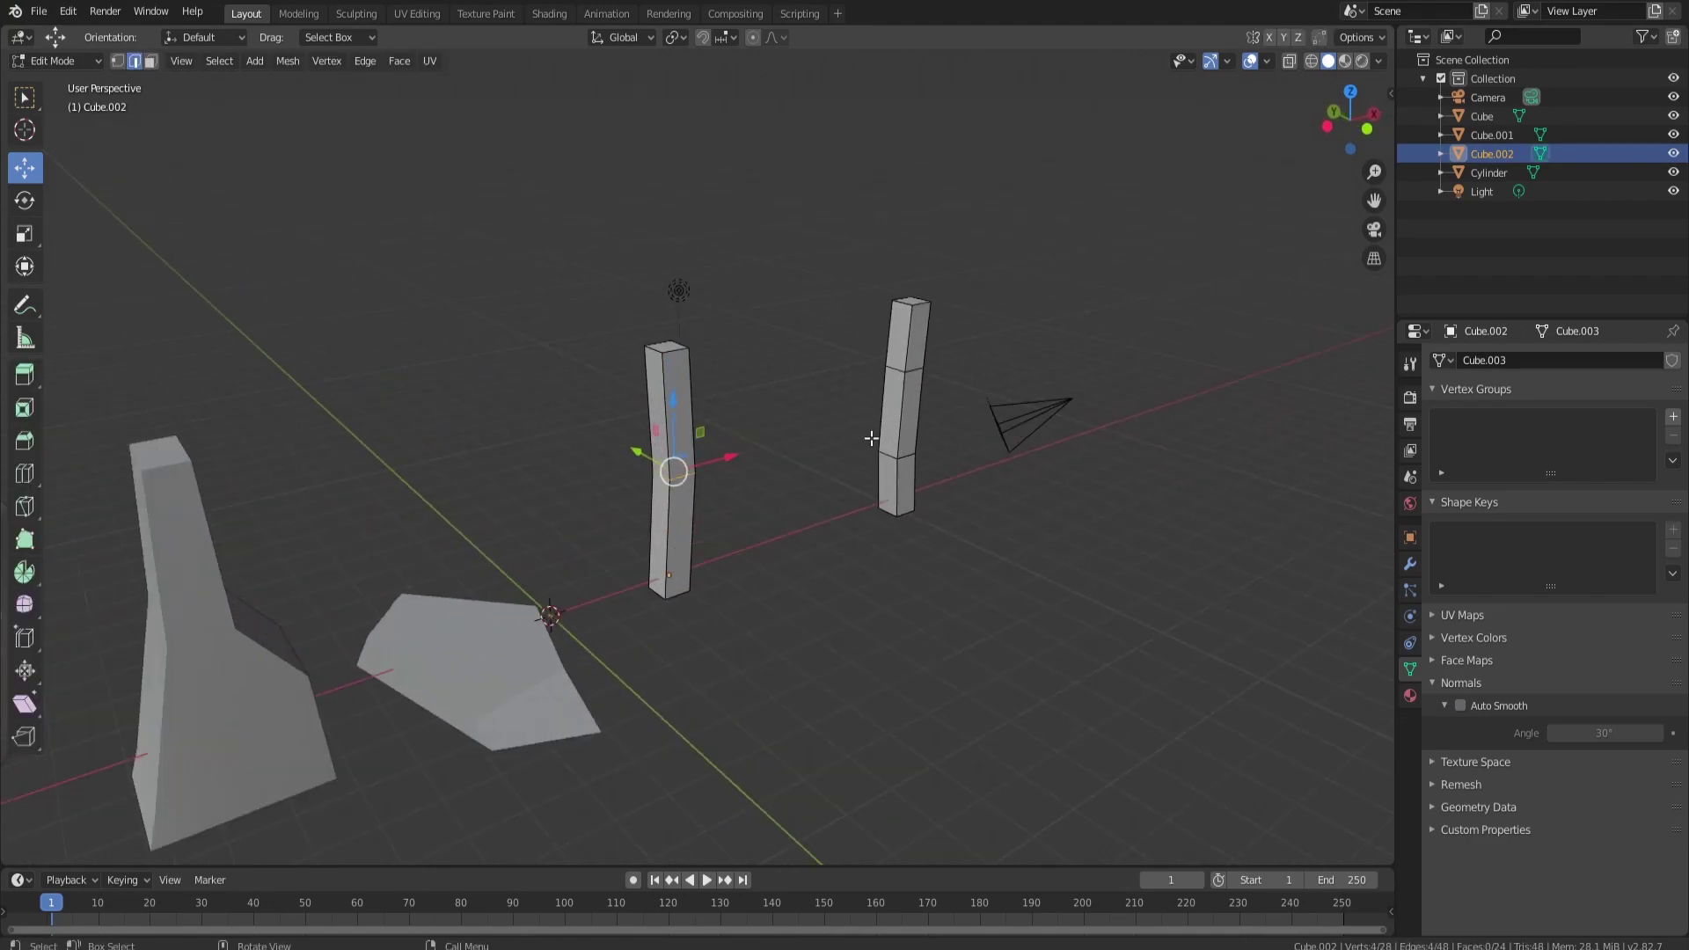
{"action": "key", "text": "shift+a"}
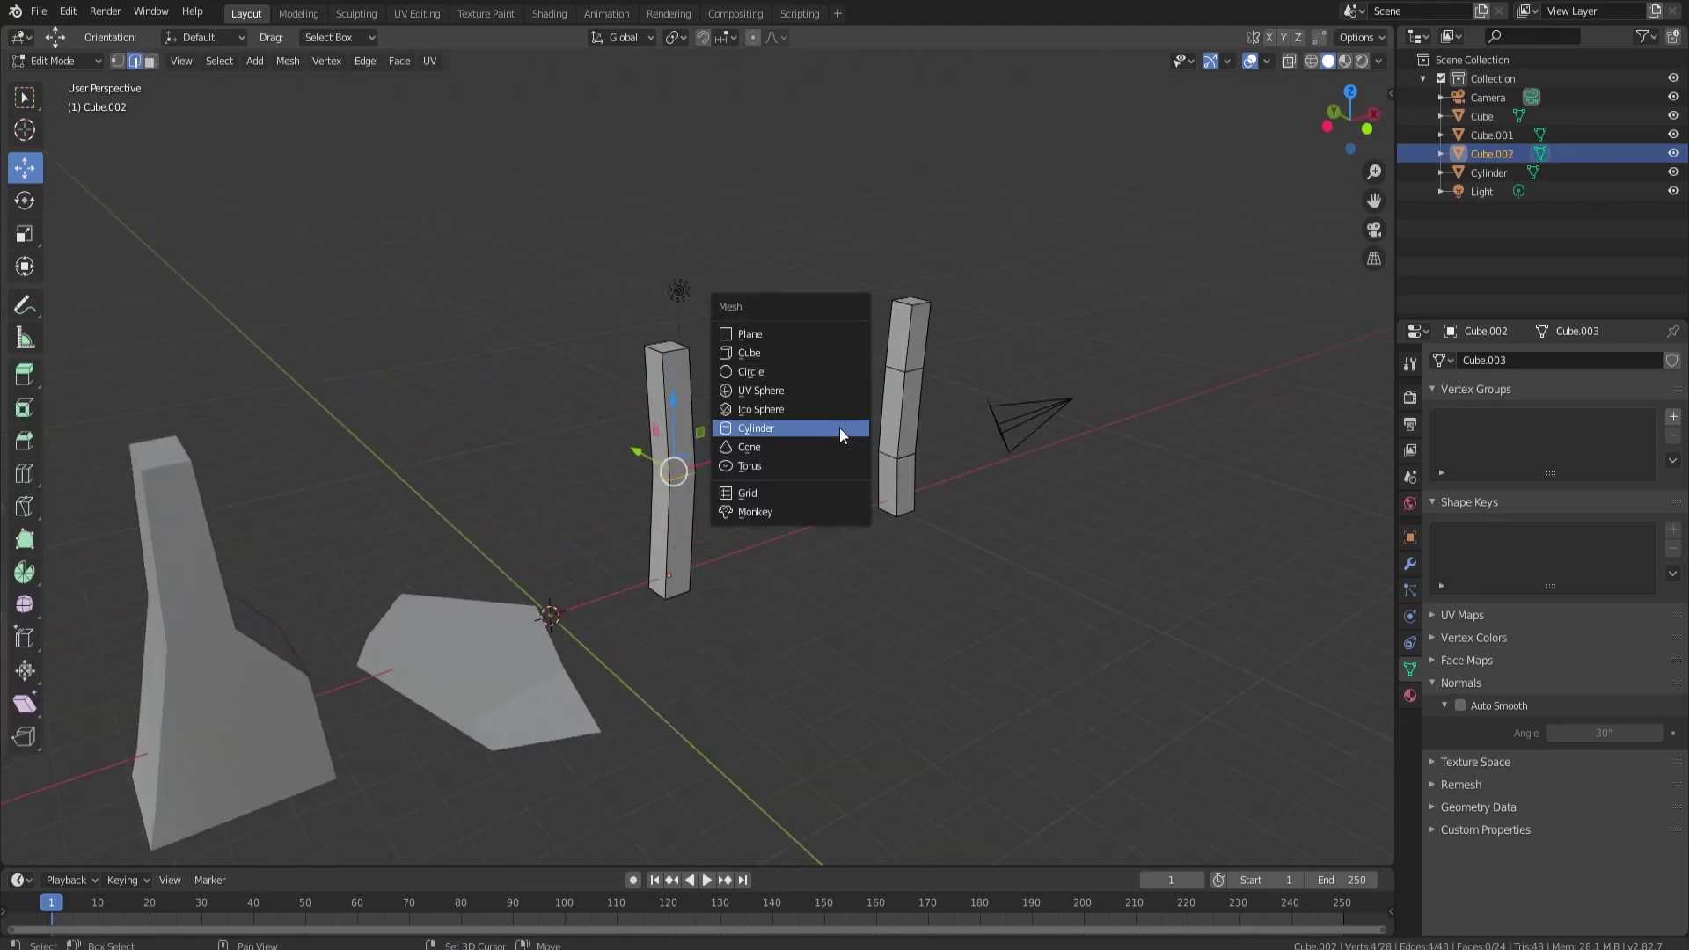
{"action": "left_click", "coordinate": [796, 349]}
{"action": "left_click_drag", "start_coordinate": [610, 595], "coordinate": [849, 519]}
{"action": "key", "text": "s"}
{"action": "left_click", "coordinate": [804, 582]}
Step: Stretch the small cube along X into a rail spanning both posts and raise it along Z
{"action": "key", "text": "s"}
{"action": "key", "text": "x"}
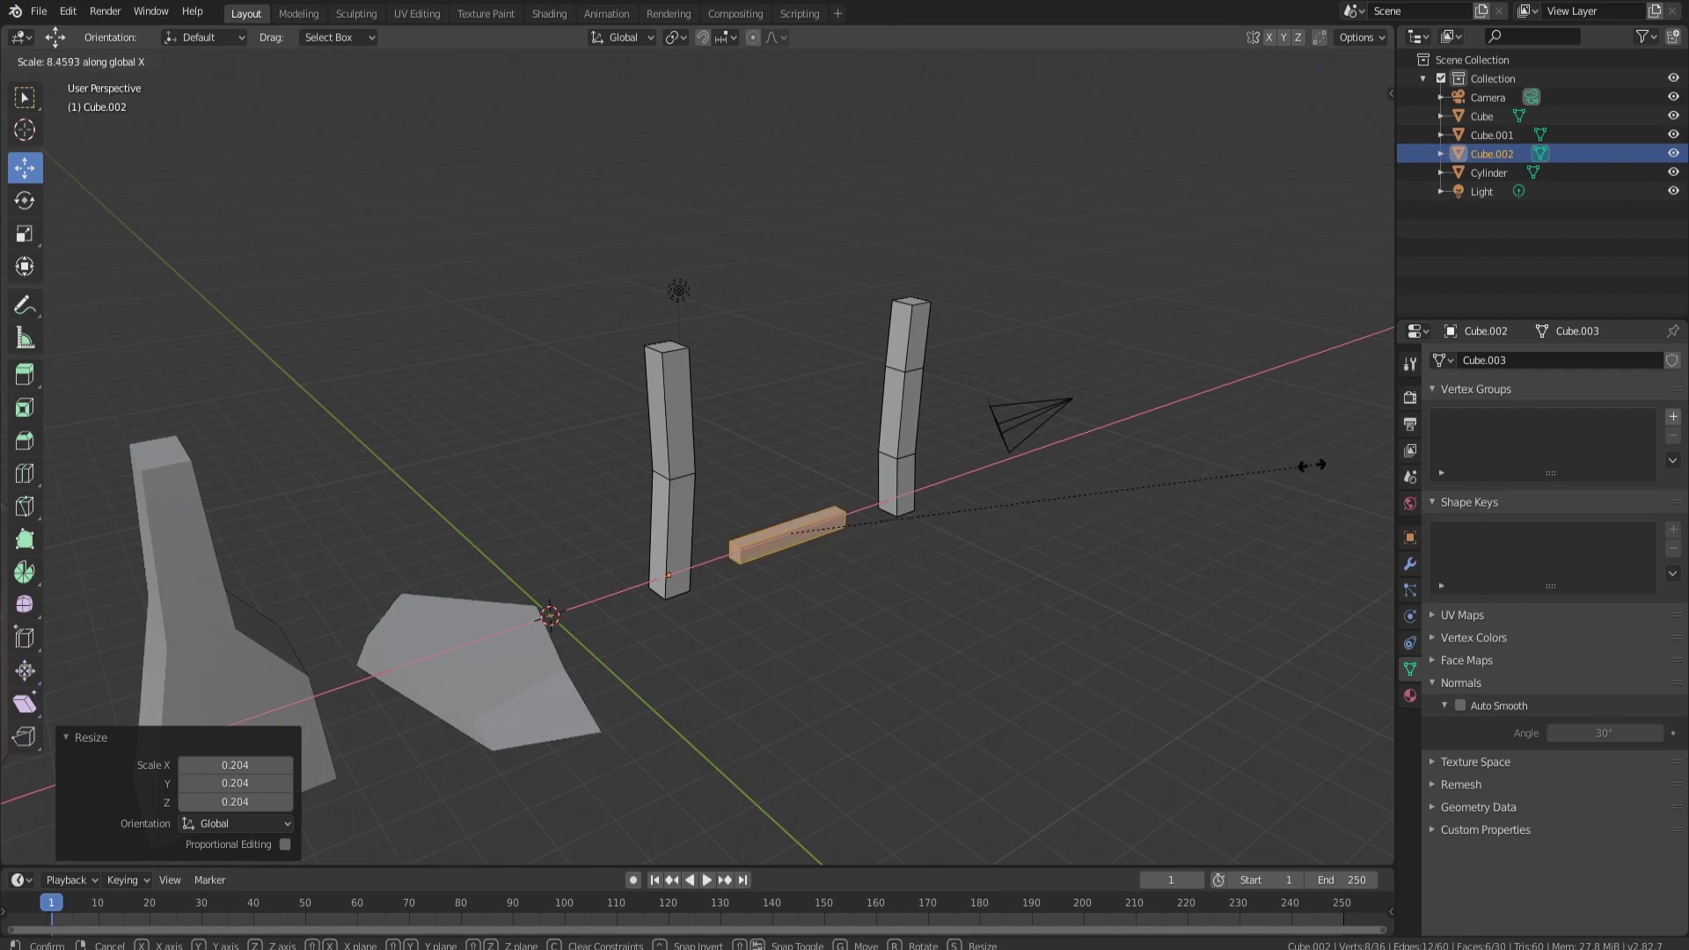
{"action": "left_click", "coordinate": [542, 381]}
{"action": "middle_click_drag", "start_coordinate": [871, 499], "coordinate": [774, 457]}
{"action": "left_click_drag", "start_coordinate": [833, 505], "coordinate": [840, 437]}
Step: Duplicate the rail and move the copy about 2.02 m up along Z
{"action": "key", "text": "shift+d"}
{"action": "key", "text": "z"}
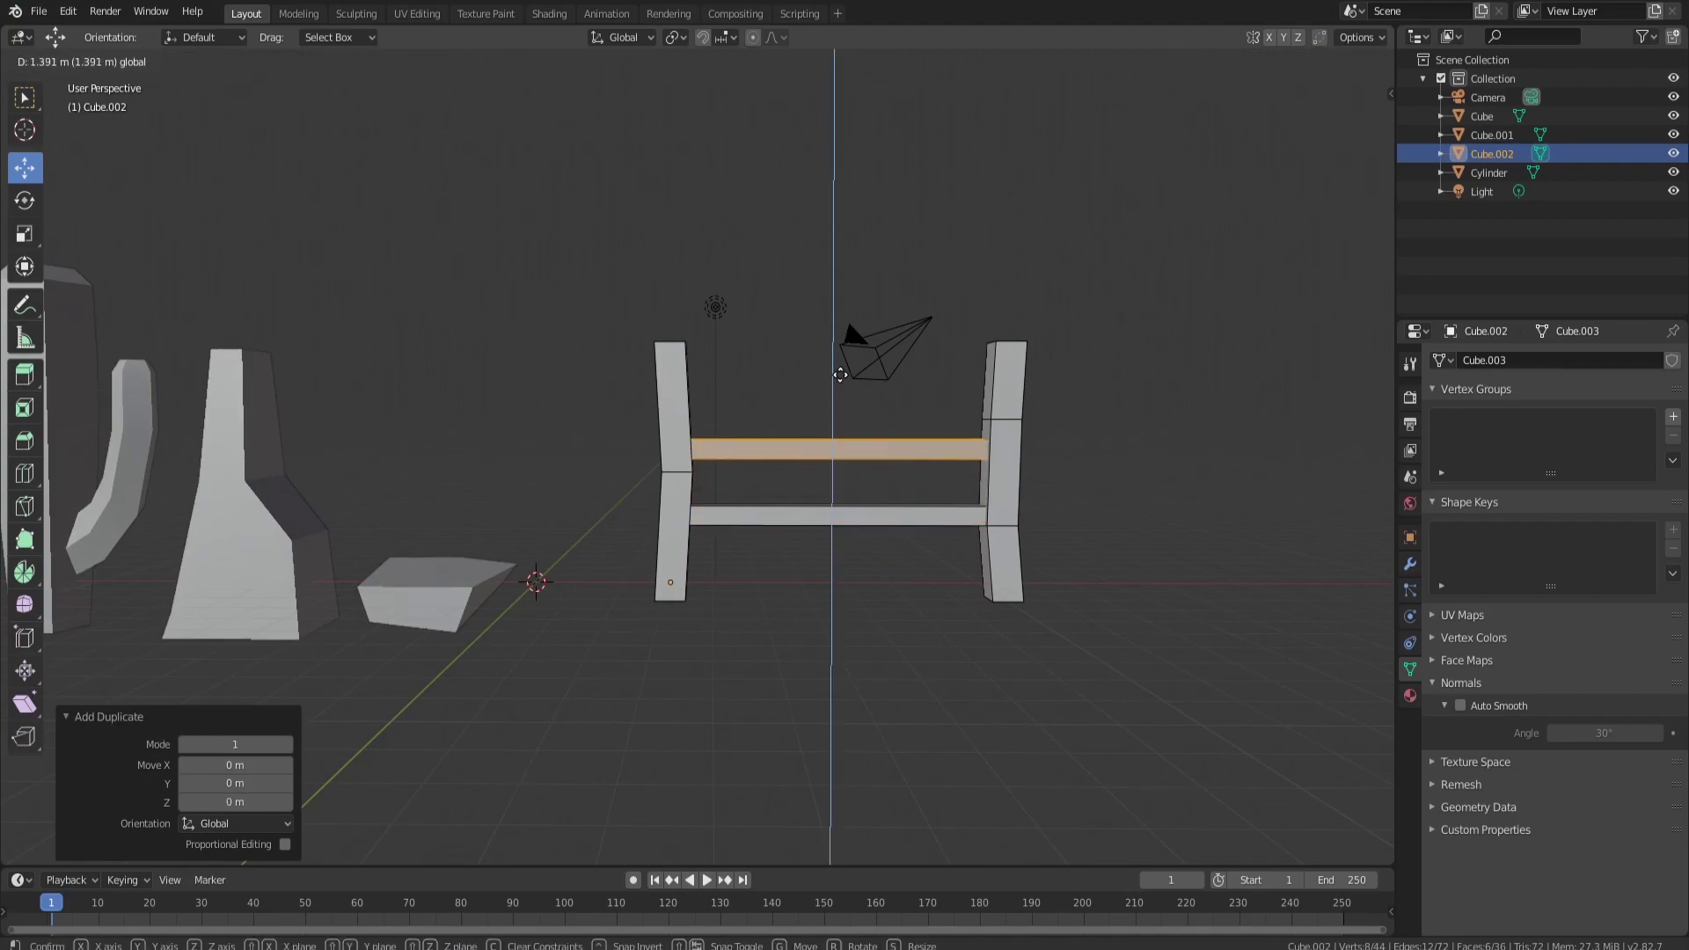
{"action": "left_click", "coordinate": [845, 349]}
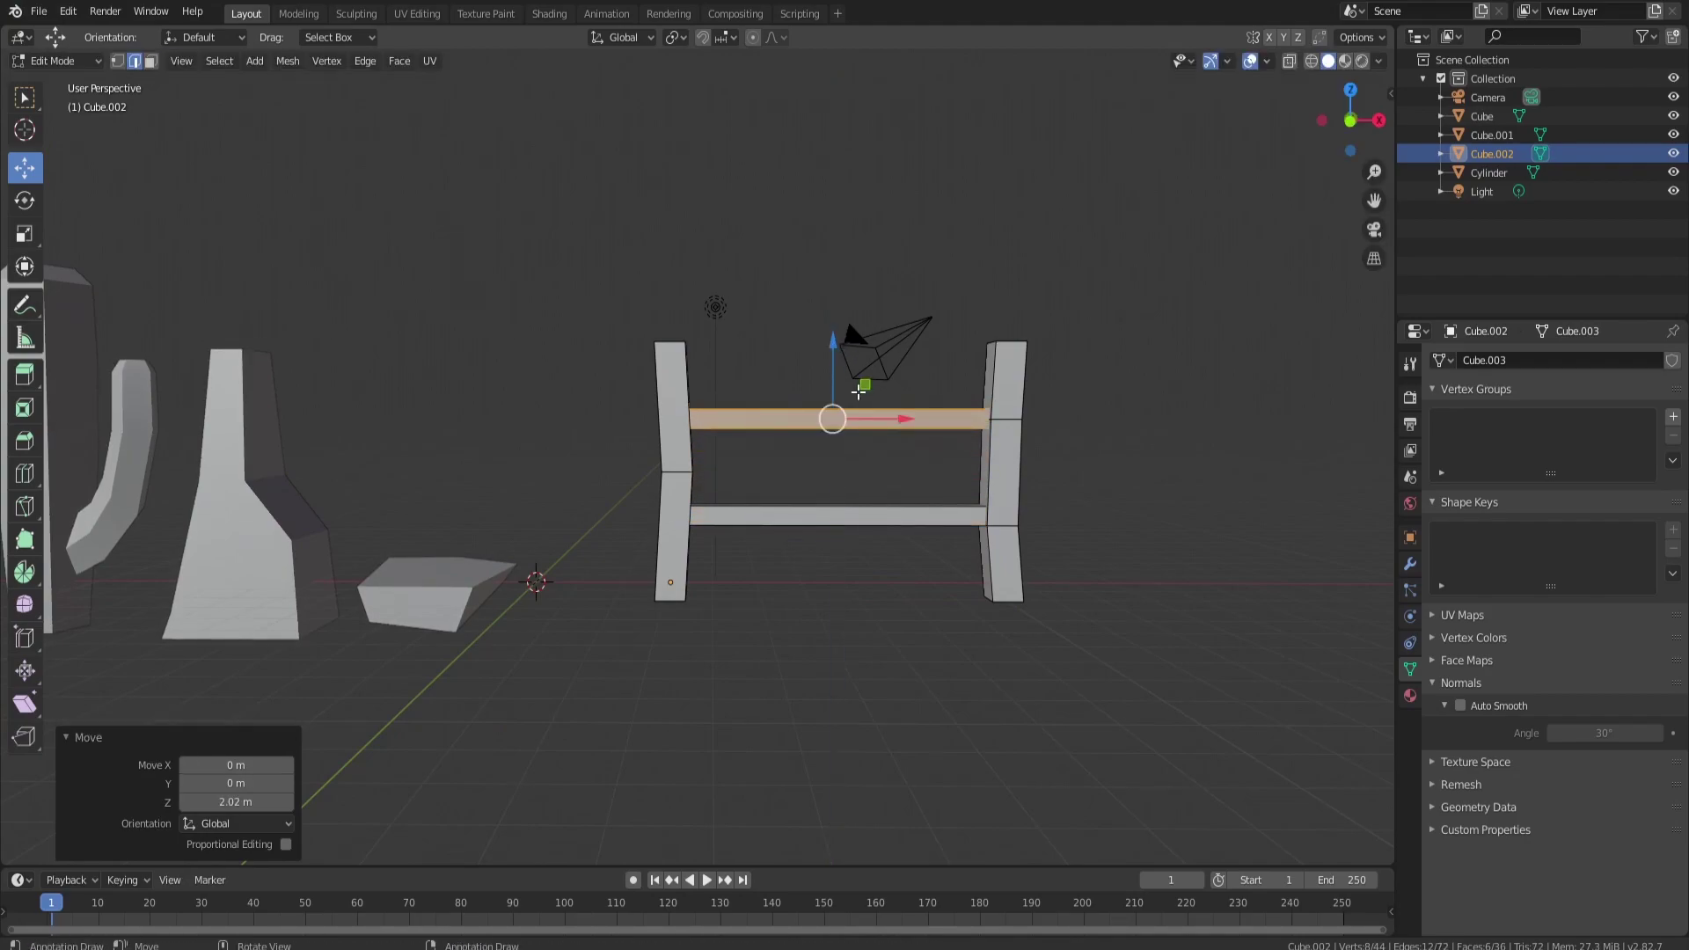
{"action": "middle_click_drag", "start_coordinate": [873, 368], "coordinate": [826, 387]}
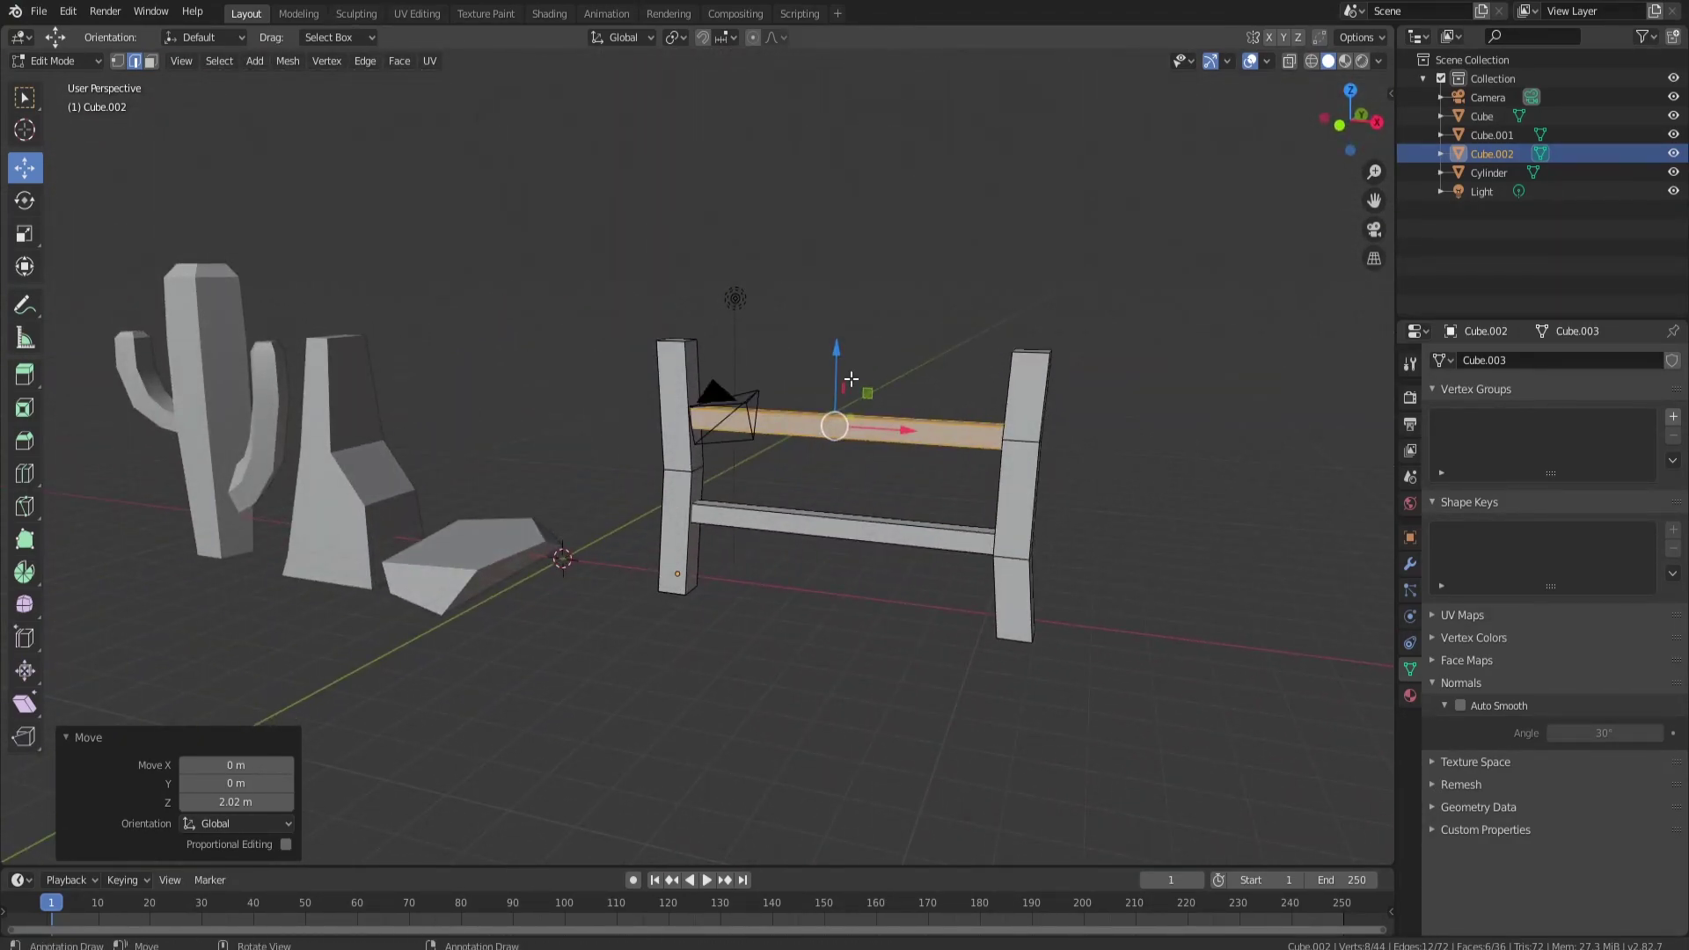
{"action": "key", "text": "s"}
{"action": "key", "text": "x"}
{"action": "right_click", "coordinate": [881, 368]}
Step: Thicken both rails along Z, scaling the upper one by about 1.86 and the lower one by about 2.117
{"action": "key", "text": "s"}
{"action": "key", "text": "z"}
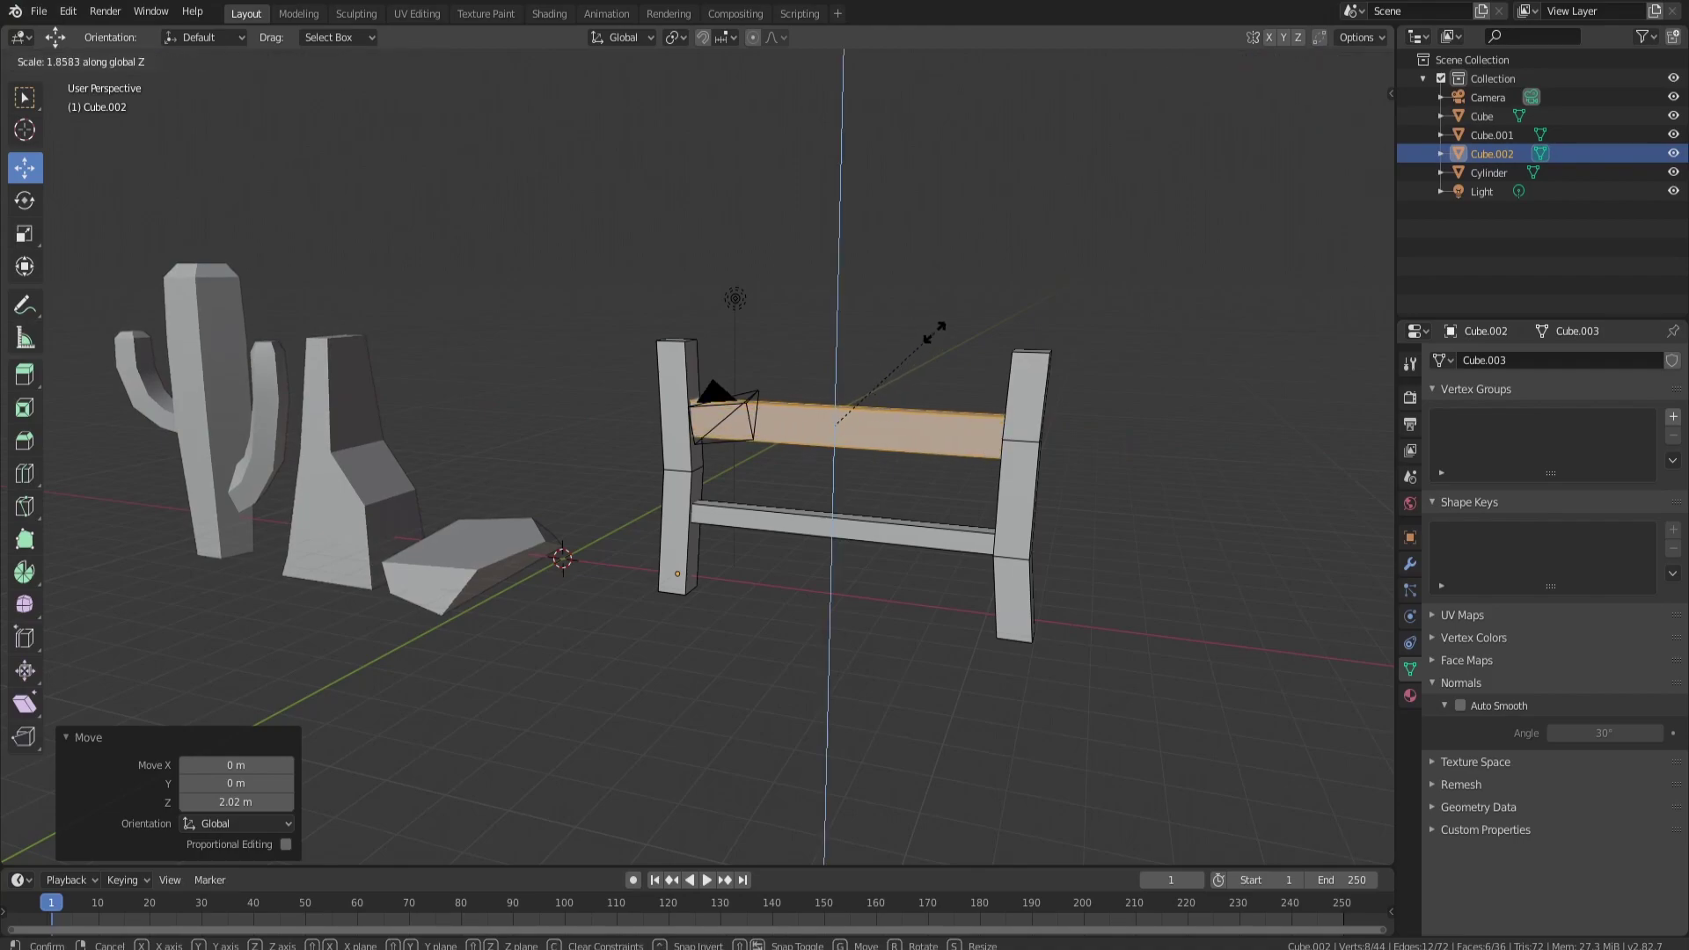
{"action": "left_click", "coordinate": [934, 332]}
{"action": "left_click", "coordinate": [903, 533]}
{"action": "key", "text": "l"}
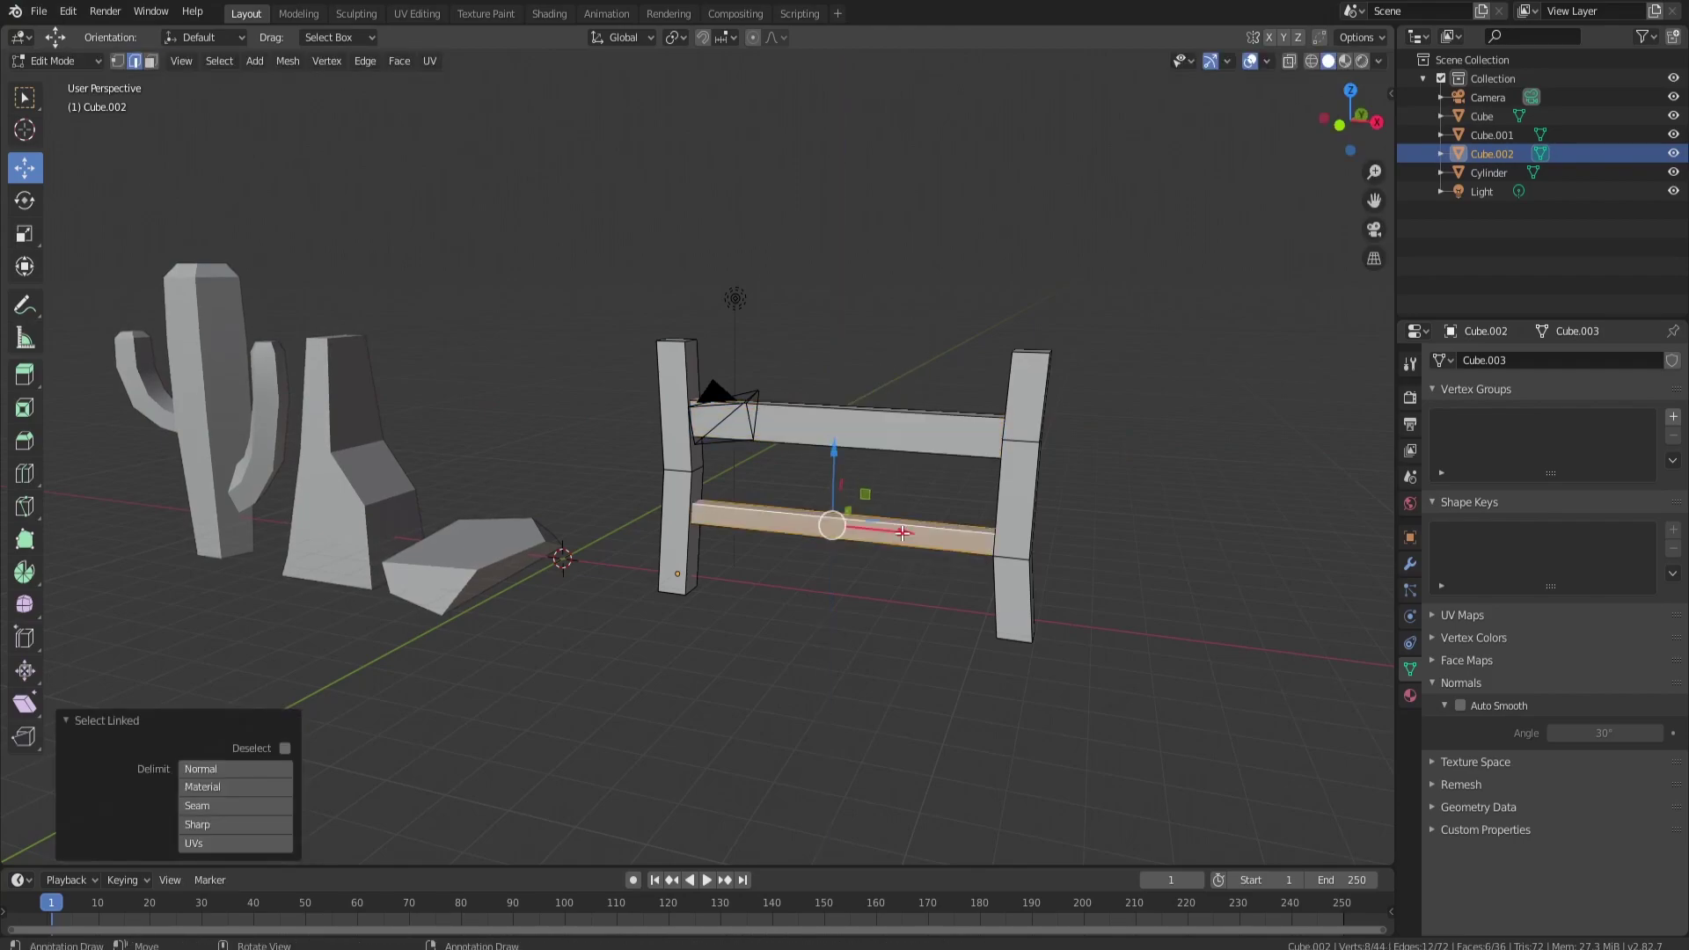
{"action": "key", "text": "s"}
{"action": "key", "text": "z"}
{"action": "left_click", "coordinate": [946, 501]}
Step: Cut a vertical loop through the middle of the lower rail and lower it slightly so the rail sags
{"action": "middle_click_drag", "start_coordinate": [947, 502], "coordinate": [979, 465]}
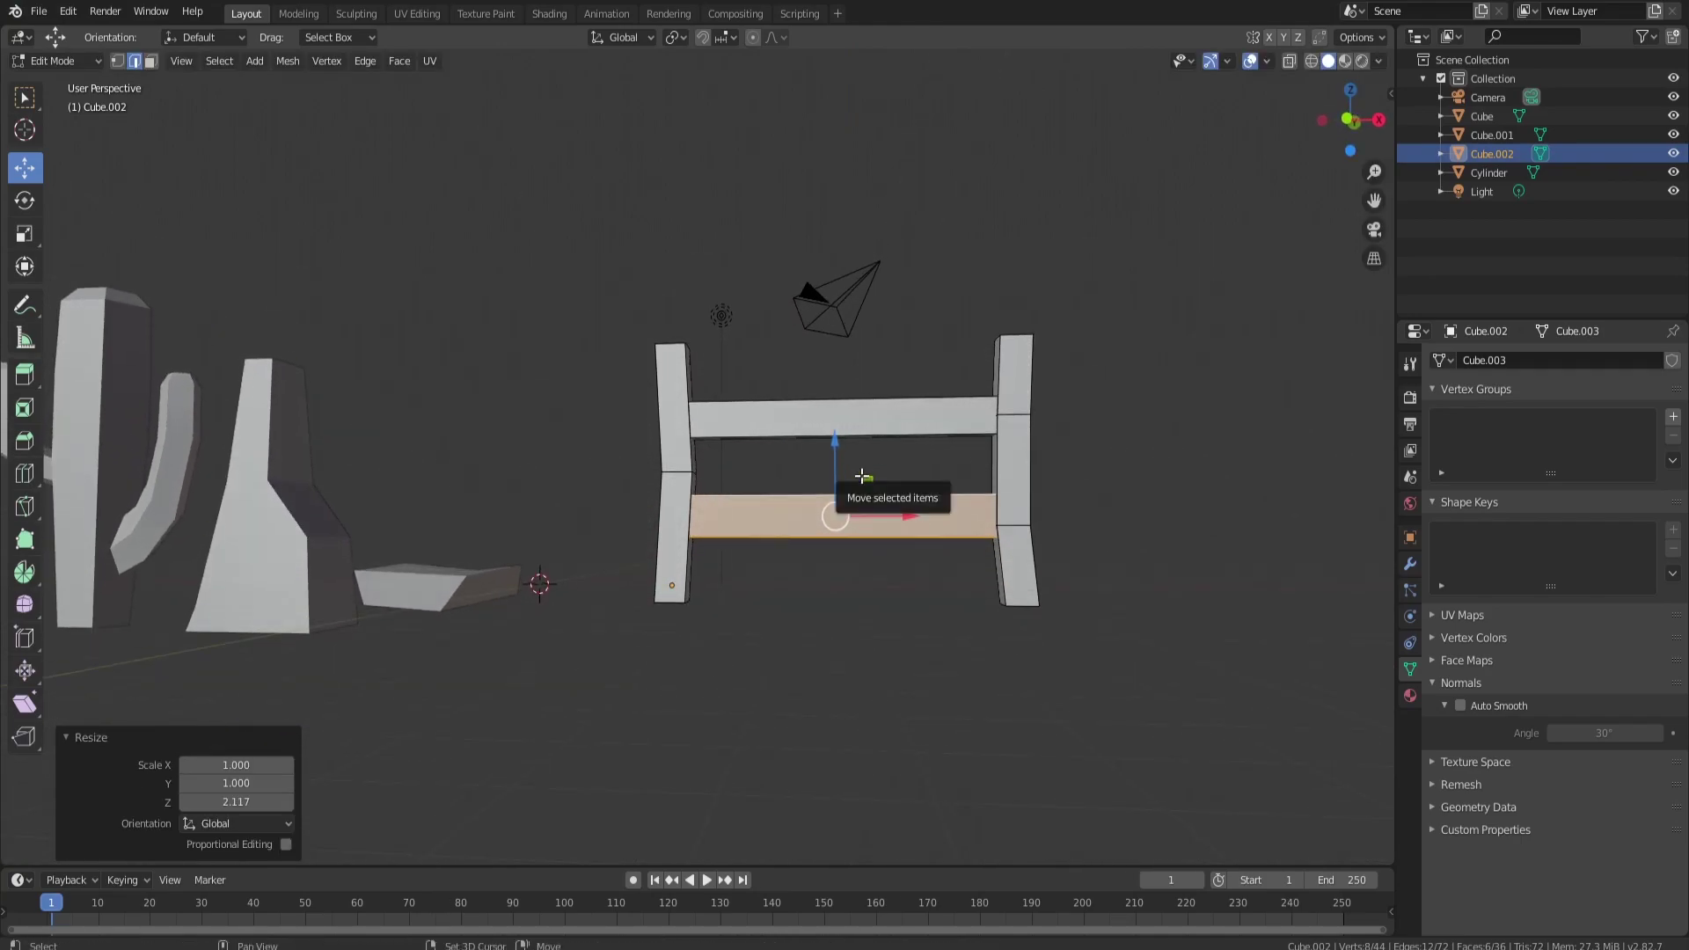
{"action": "key", "text": "ctrl+r"}
{"action": "left_click", "coordinate": [835, 514]}
{"action": "right_click", "coordinate": [835, 514]}
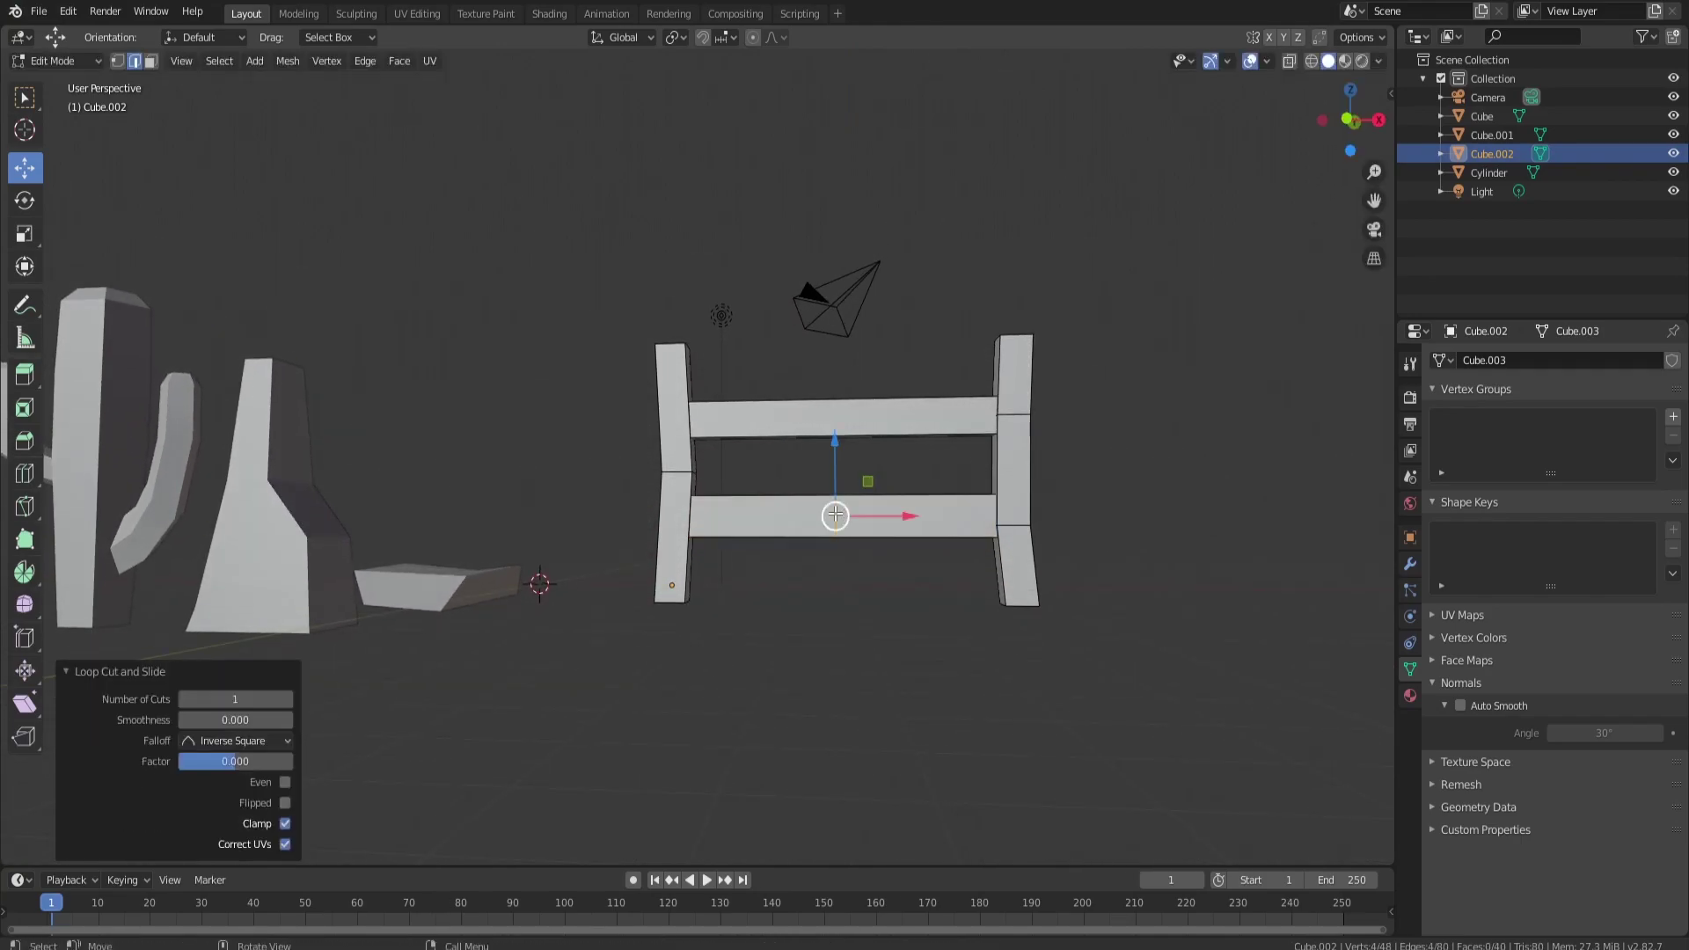
{"action": "left_click_drag", "start_coordinate": [837, 474], "coordinate": [836, 486]}
Step: Cut a vertical loop into the upper rail, off-centre toward the original post, and lower it slightly along Z
{"action": "left_click", "coordinate": [801, 412]}
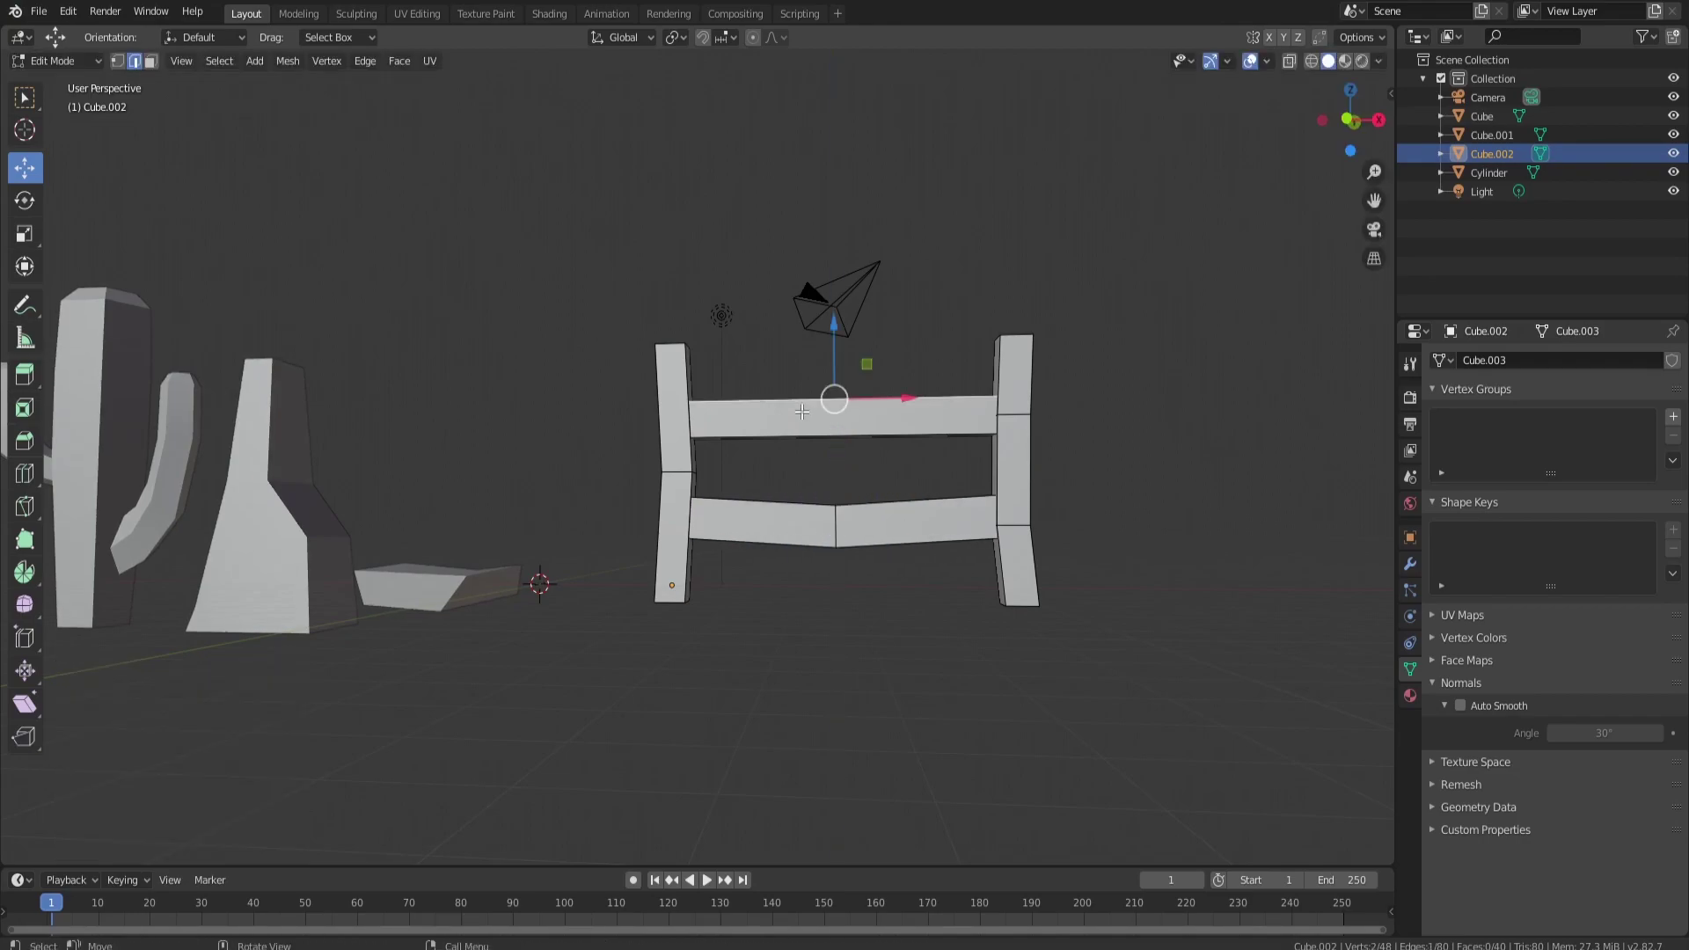
{"action": "left_click", "coordinate": [792, 412]}
{"action": "left_click", "coordinate": [749, 412]}
{"action": "left_click_drag", "start_coordinate": [783, 373], "coordinate": [781, 392]}
Step: Return to Object Mode and move the finished fence about -0.846 m along X toward the slab
{"action": "middle_click_drag", "start_coordinate": [844, 404], "coordinate": [764, 560]}
{"action": "key", "text": "Tab"}
{"action": "scroll", "coordinate": [871, 456], "scroll_direction": "down", "scroll_amount": 2}
{"action": "left_click_drag", "start_coordinate": [743, 543], "coordinate": [703, 543]}
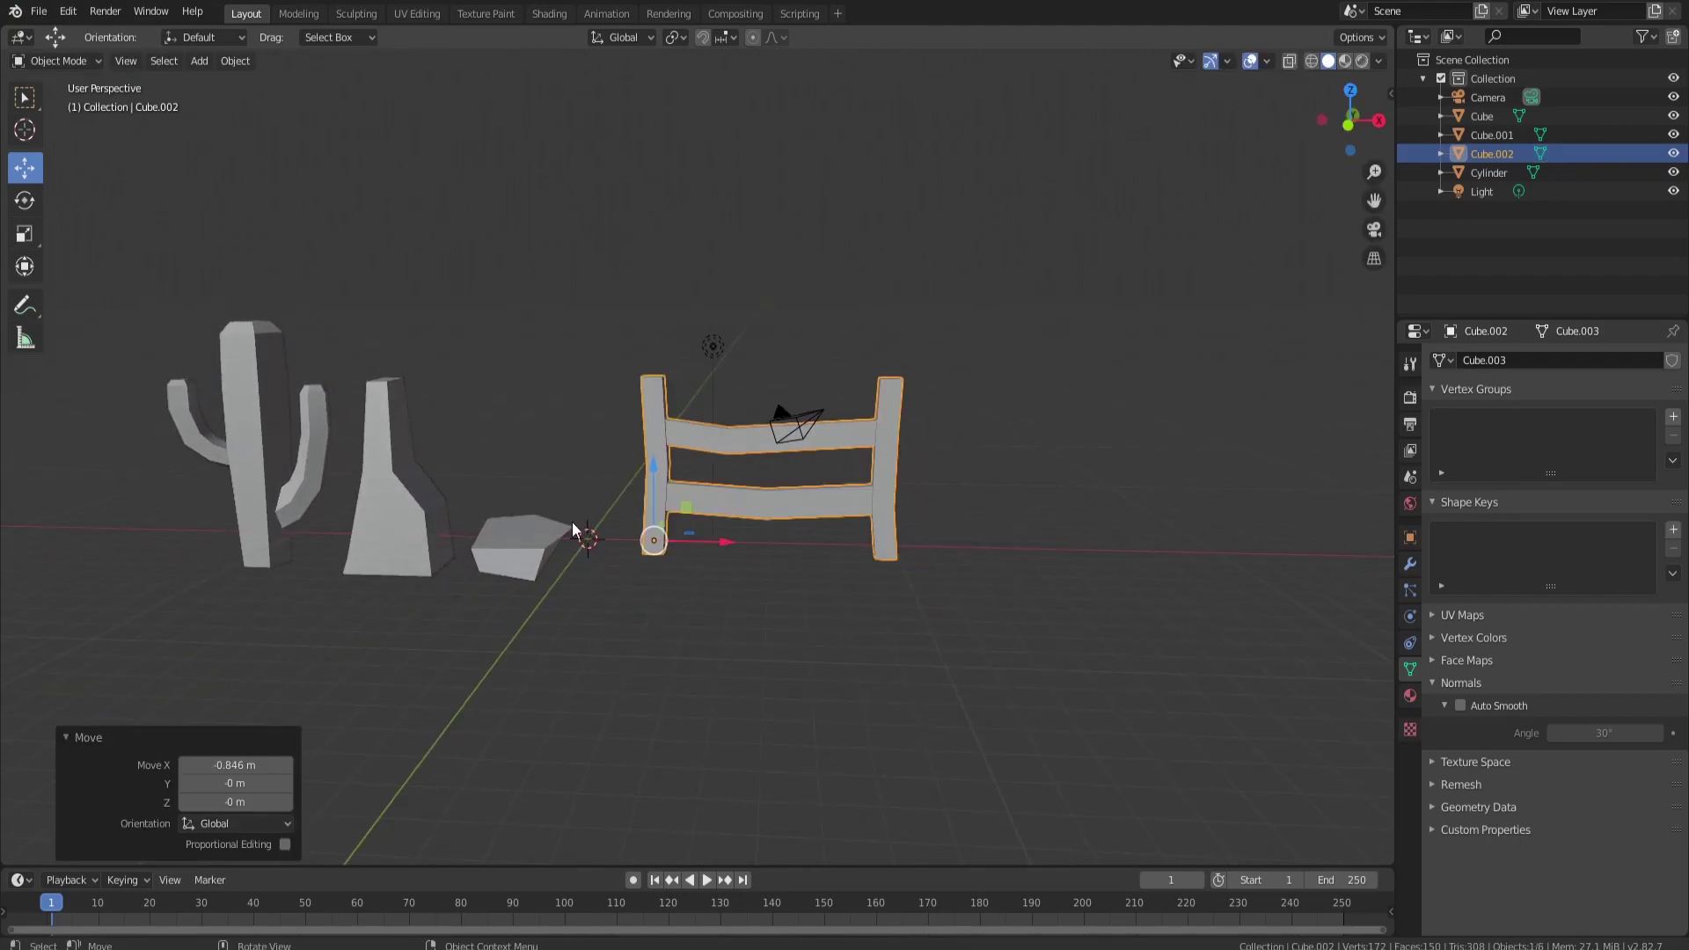
{"action": "scroll", "coordinate": [525, 503], "scroll_direction": "down", "scroll_amount": 2}
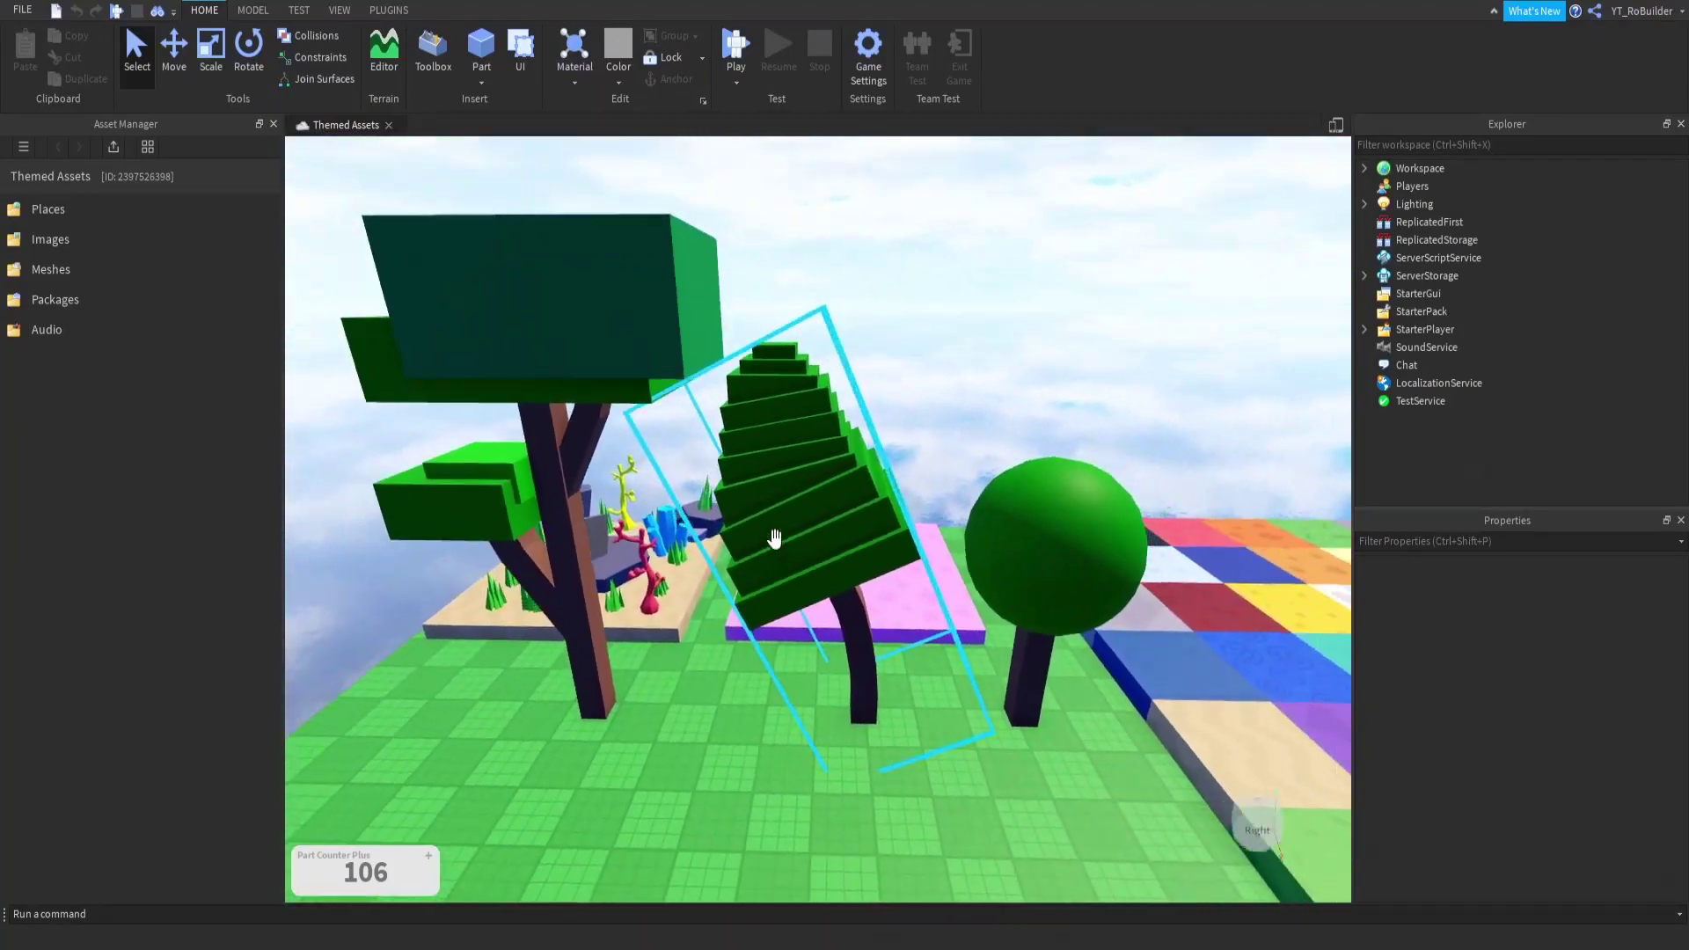
Step: In Roblox Studio, select the three trees and move them past the coloured tiles onto the open baseplate, then deselect them
{"action": "left_click", "coordinate": [660, 393]}
{"action": "left_click", "coordinate": [774, 447], "text": "ctrl"}
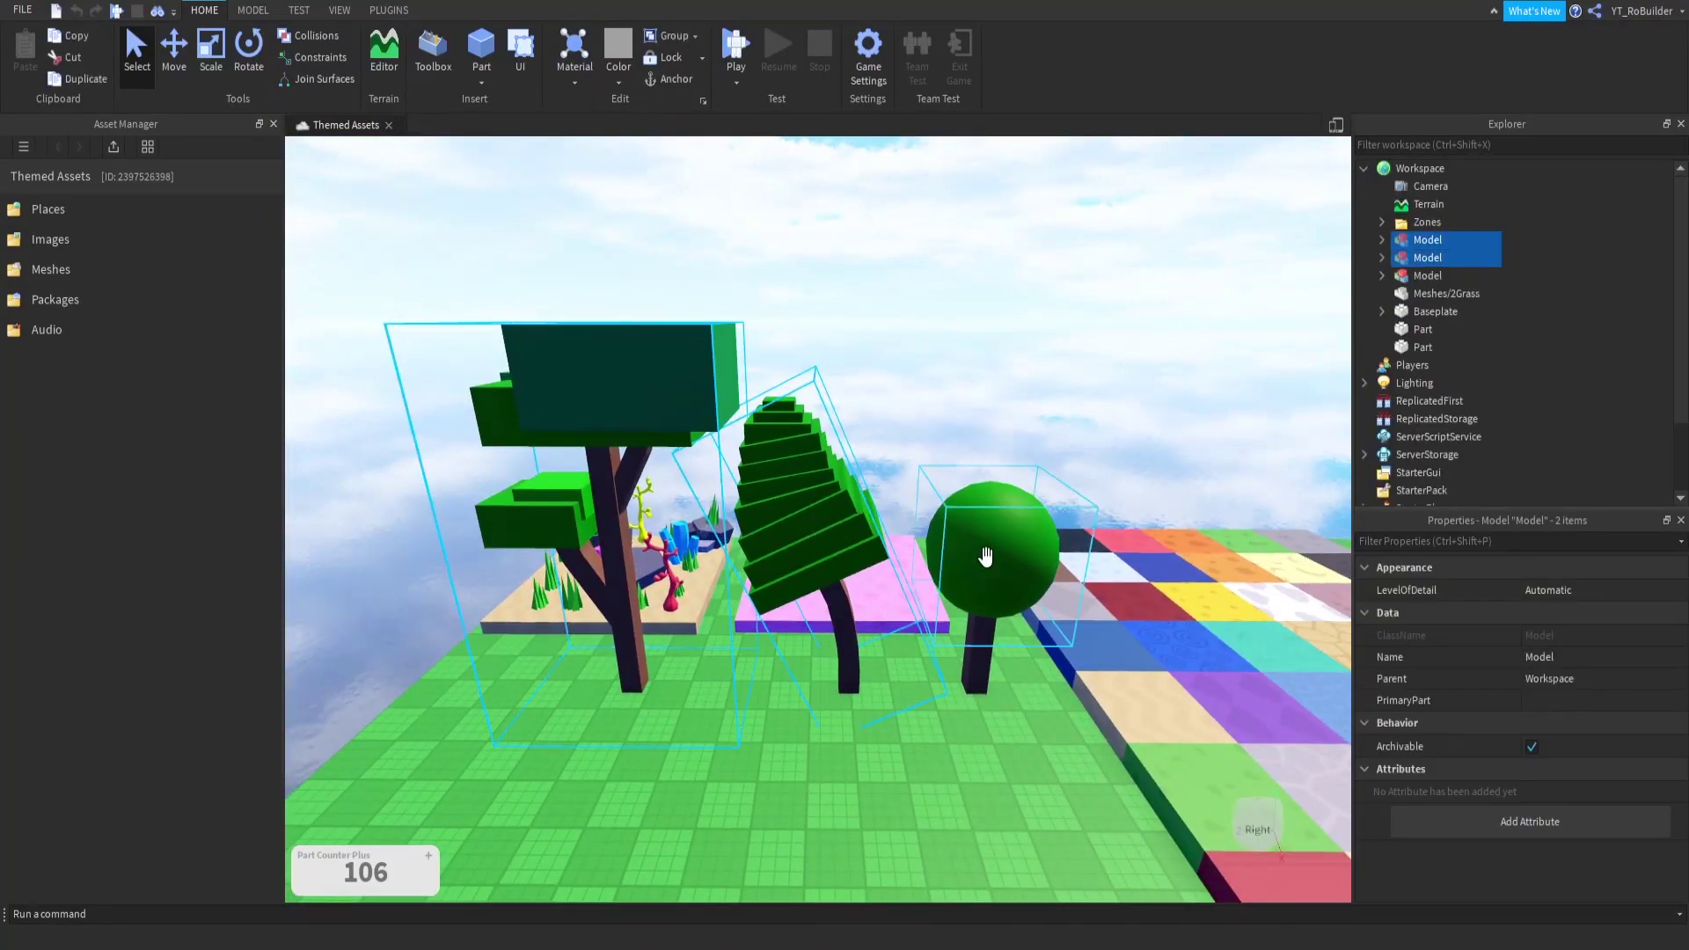
{"action": "left_click", "coordinate": [985, 555], "text": "ctrl"}
{"action": "left_click_drag", "start_coordinate": [816, 496], "coordinate": [746, 541]}
{"action": "key", "text": "ctrl+z"}
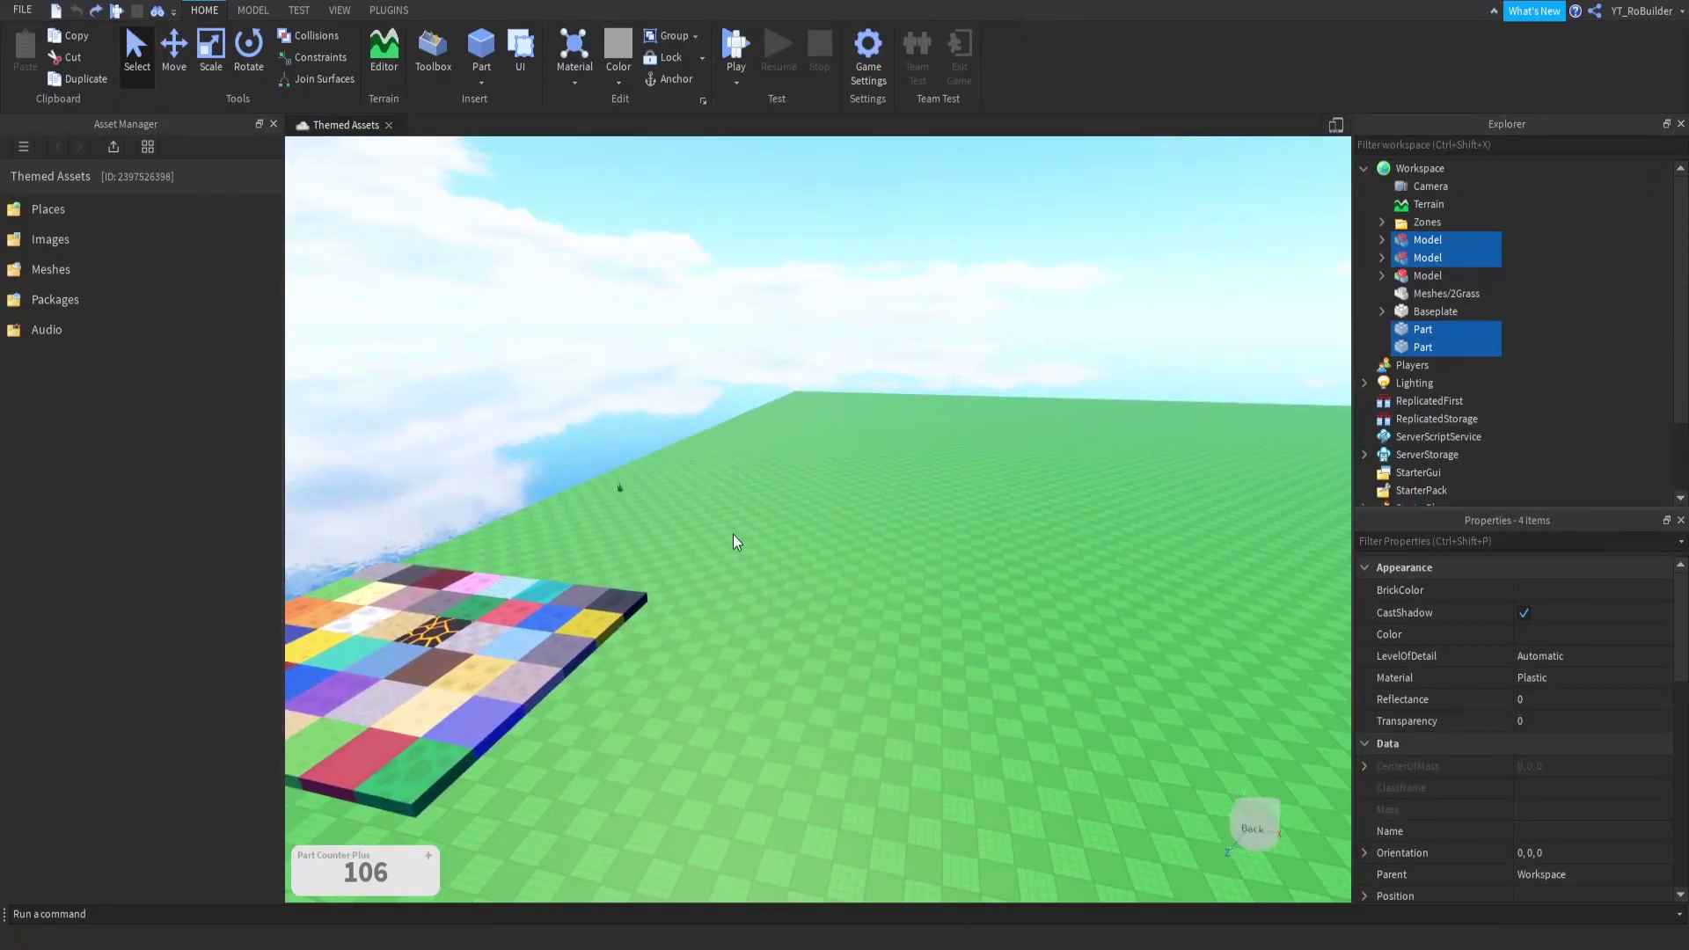
{"action": "right_click_drag", "start_coordinate": [731, 535], "coordinate": [705, 547]}
{"action": "scroll", "coordinate": [705, 547], "scroll_direction": "down", "scroll_amount": 3}
{"action": "left_click", "coordinate": [167, 51]}
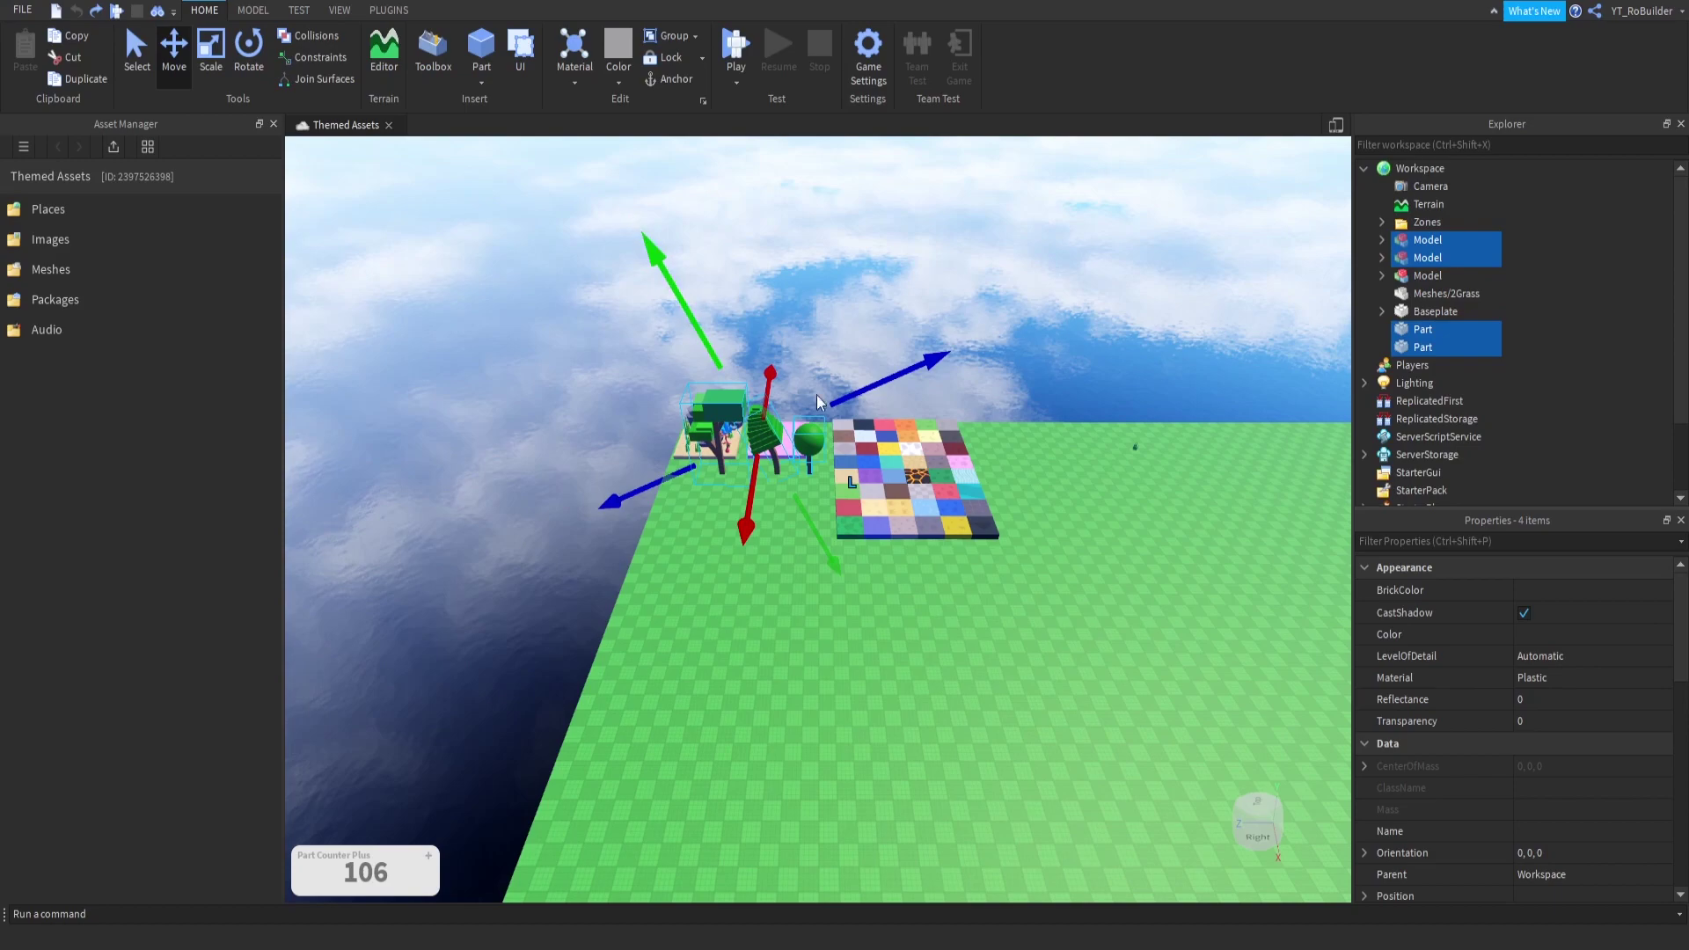
{"action": "key", "text": "ctrl+l"}
{"action": "left_click_drag", "start_coordinate": [835, 436], "coordinate": [1317, 437]}
{"action": "left_click", "coordinate": [906, 332]}
Step: Examine the relocated trees up close on the open baseplate
{"action": "key", "text": "d"}
{"action": "key", "text": "w"}
{"action": "right_click_drag", "start_coordinate": [890, 367], "coordinate": [958, 414]}
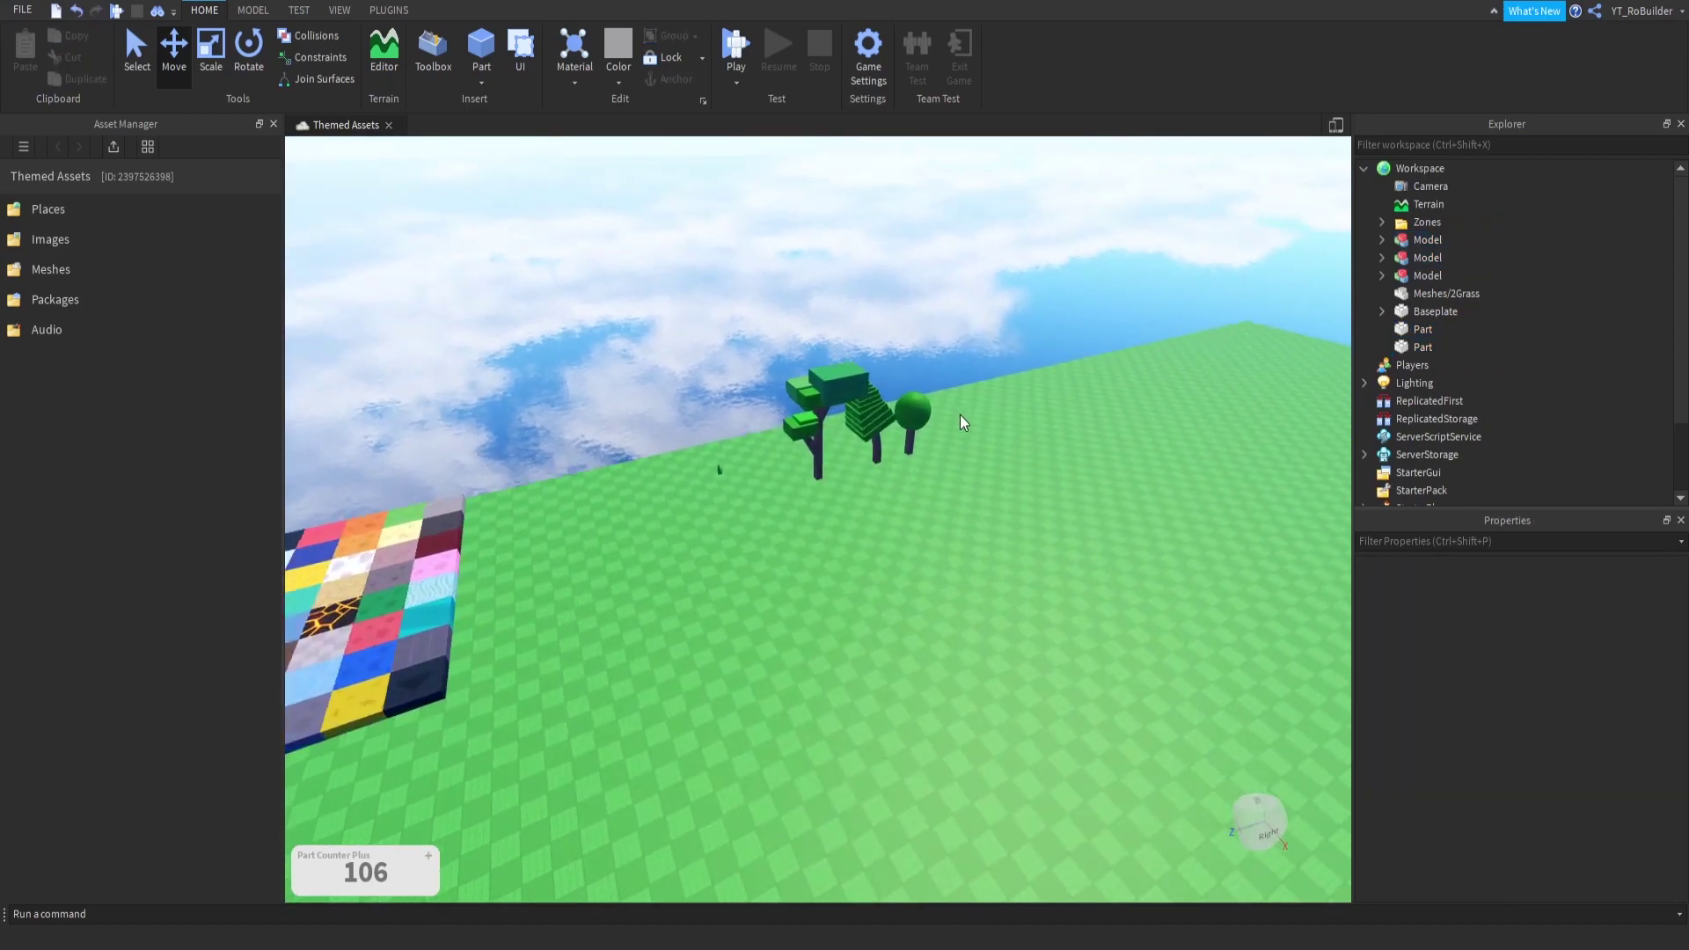
{"action": "scroll", "coordinate": [959, 415], "scroll_direction": "up", "scroll_amount": 5}
{"action": "scroll", "coordinate": [776, 416], "scroll_direction": "up", "scroll_amount": 10}
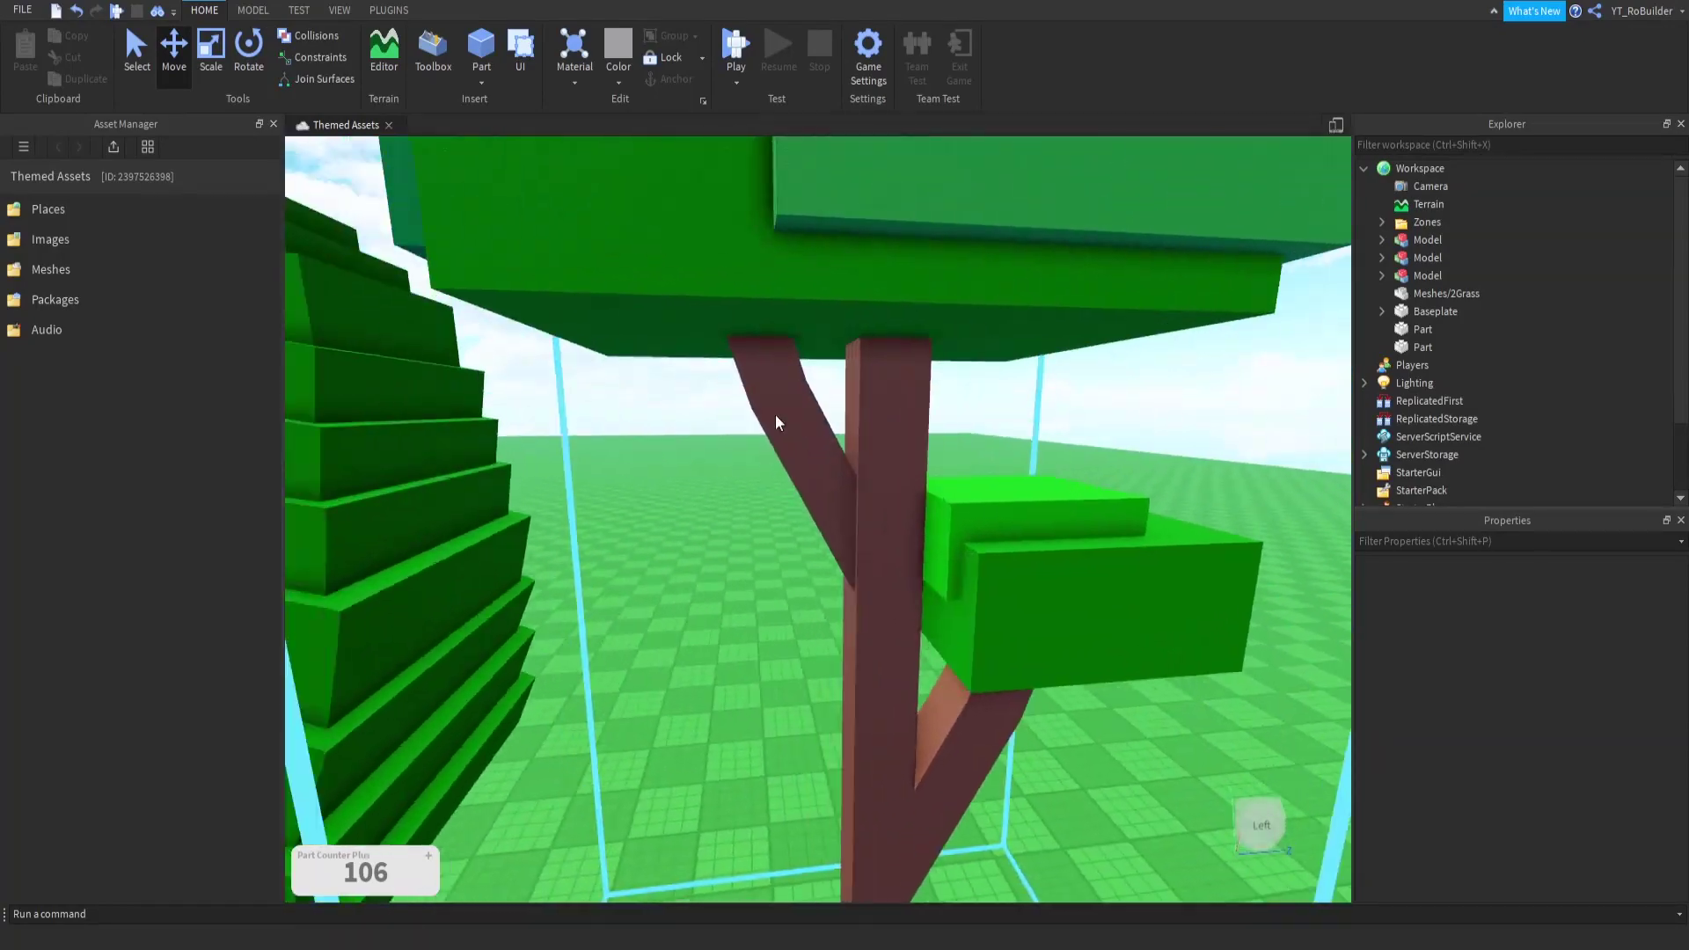
Step: Examine the trees from farther back and inspect the finished aqua diorama with its rocks, crystals and coral
{"action": "scroll", "coordinate": [775, 414], "scroll_direction": "down", "scroll_amount": 15}
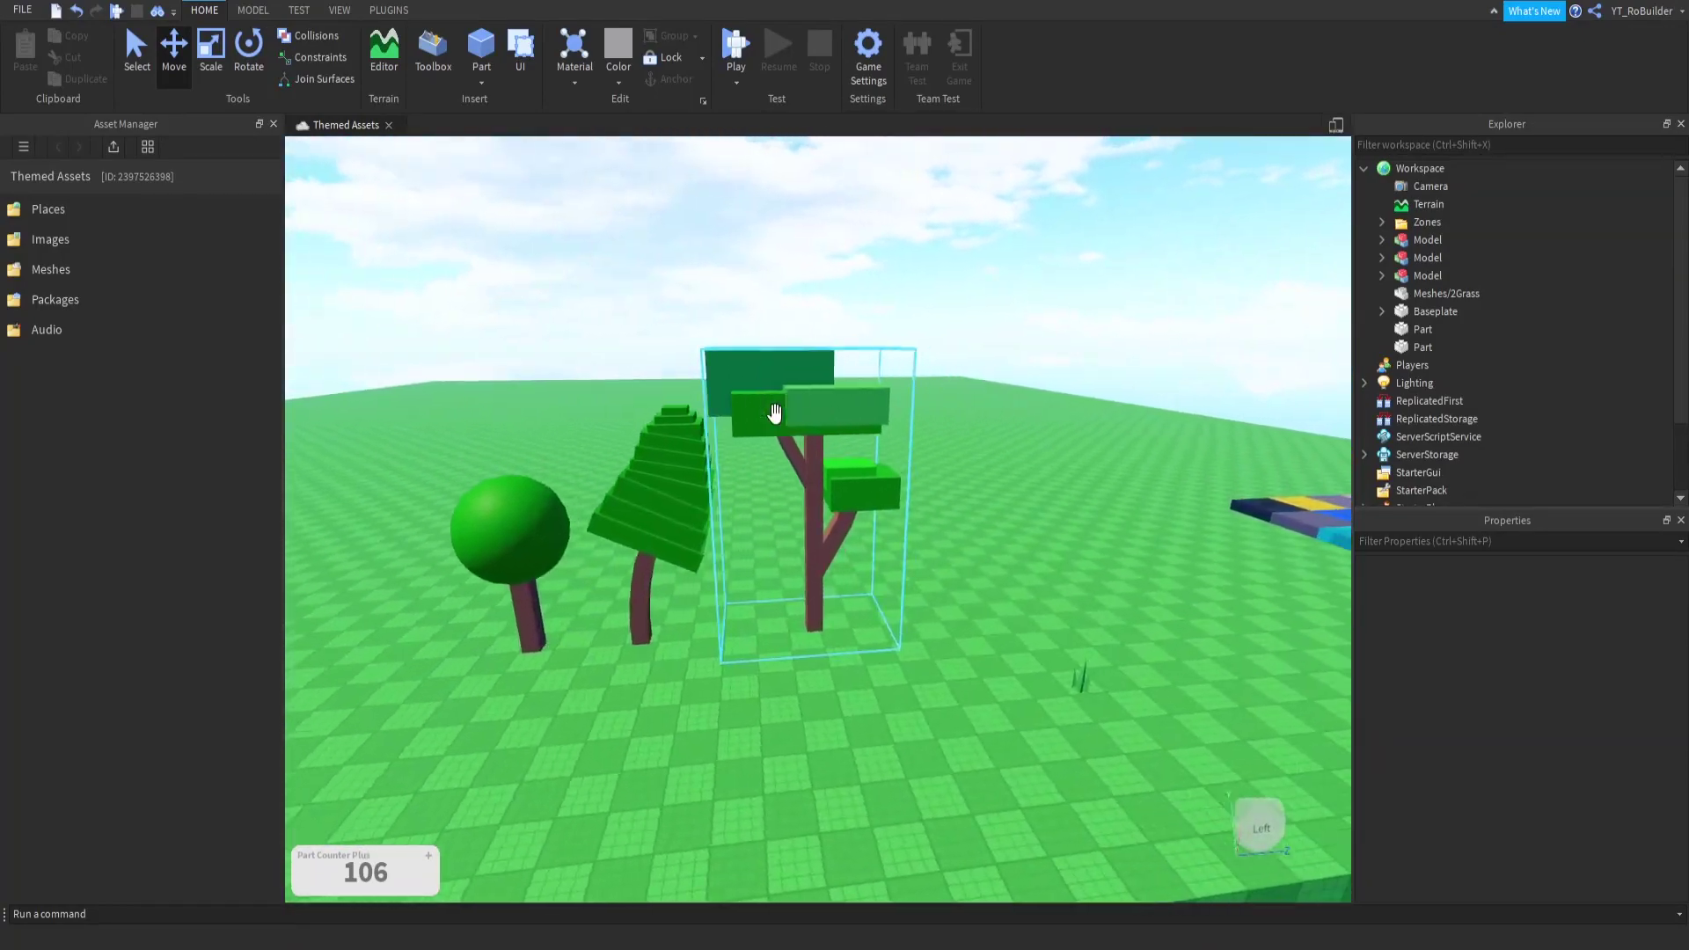
{"action": "key", "text": "d"}
{"action": "key", "text": "w"}
{"action": "right_click_drag", "start_coordinate": [837, 492], "coordinate": [859, 490]}
{"action": "key", "text": "a"}
{"action": "scroll", "coordinate": [855, 493], "scroll_direction": "up", "scroll_amount": 6}
{"action": "scroll", "coordinate": [857, 491], "scroll_direction": "down", "scroll_amount": 6}
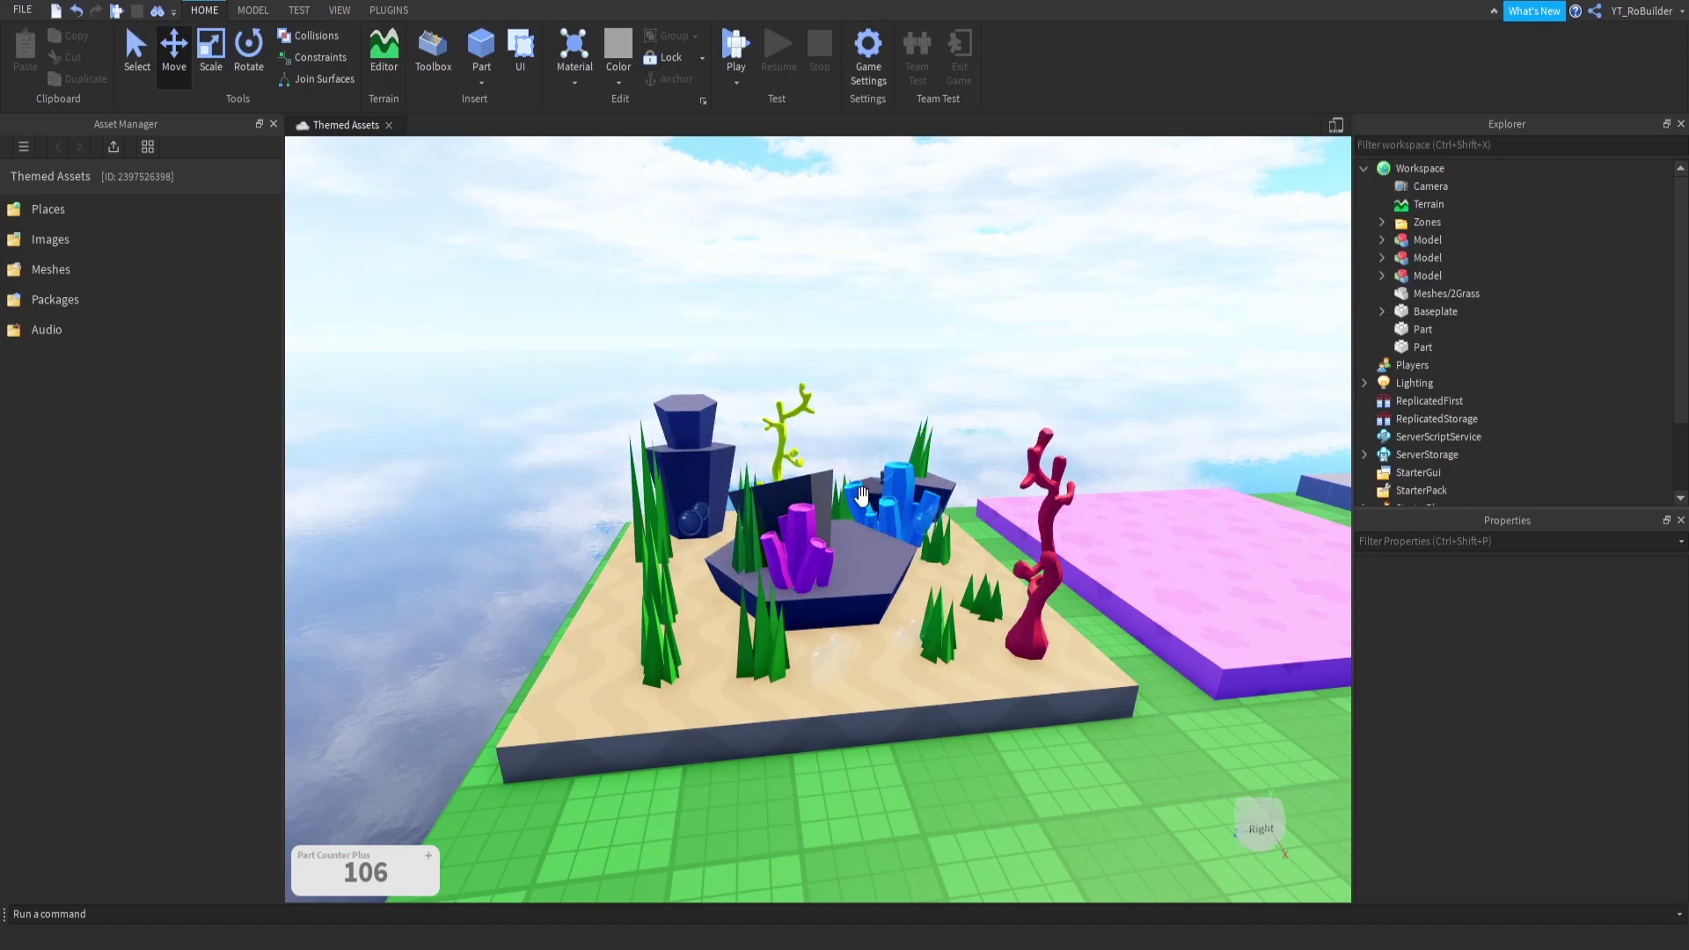
{"action": "key", "text": "d"}
{"action": "right_click_drag", "start_coordinate": [852, 566], "coordinate": [822, 542]}
{"action": "key", "text": "w"}
Step: Duplicate the sandy AQUA base slab of the aqua diorama without its props
{"action": "left_click", "coordinate": [811, 585]}
{"action": "scroll", "coordinate": [814, 543], "scroll_direction": "down", "scroll_amount": 6}
{"action": "left_click", "coordinate": [941, 517]}
{"action": "left_click_drag", "start_coordinate": [942, 517], "coordinate": [1014, 501]}
{"action": "right_click_drag", "start_coordinate": [941, 517], "coordinate": [702, 554]}
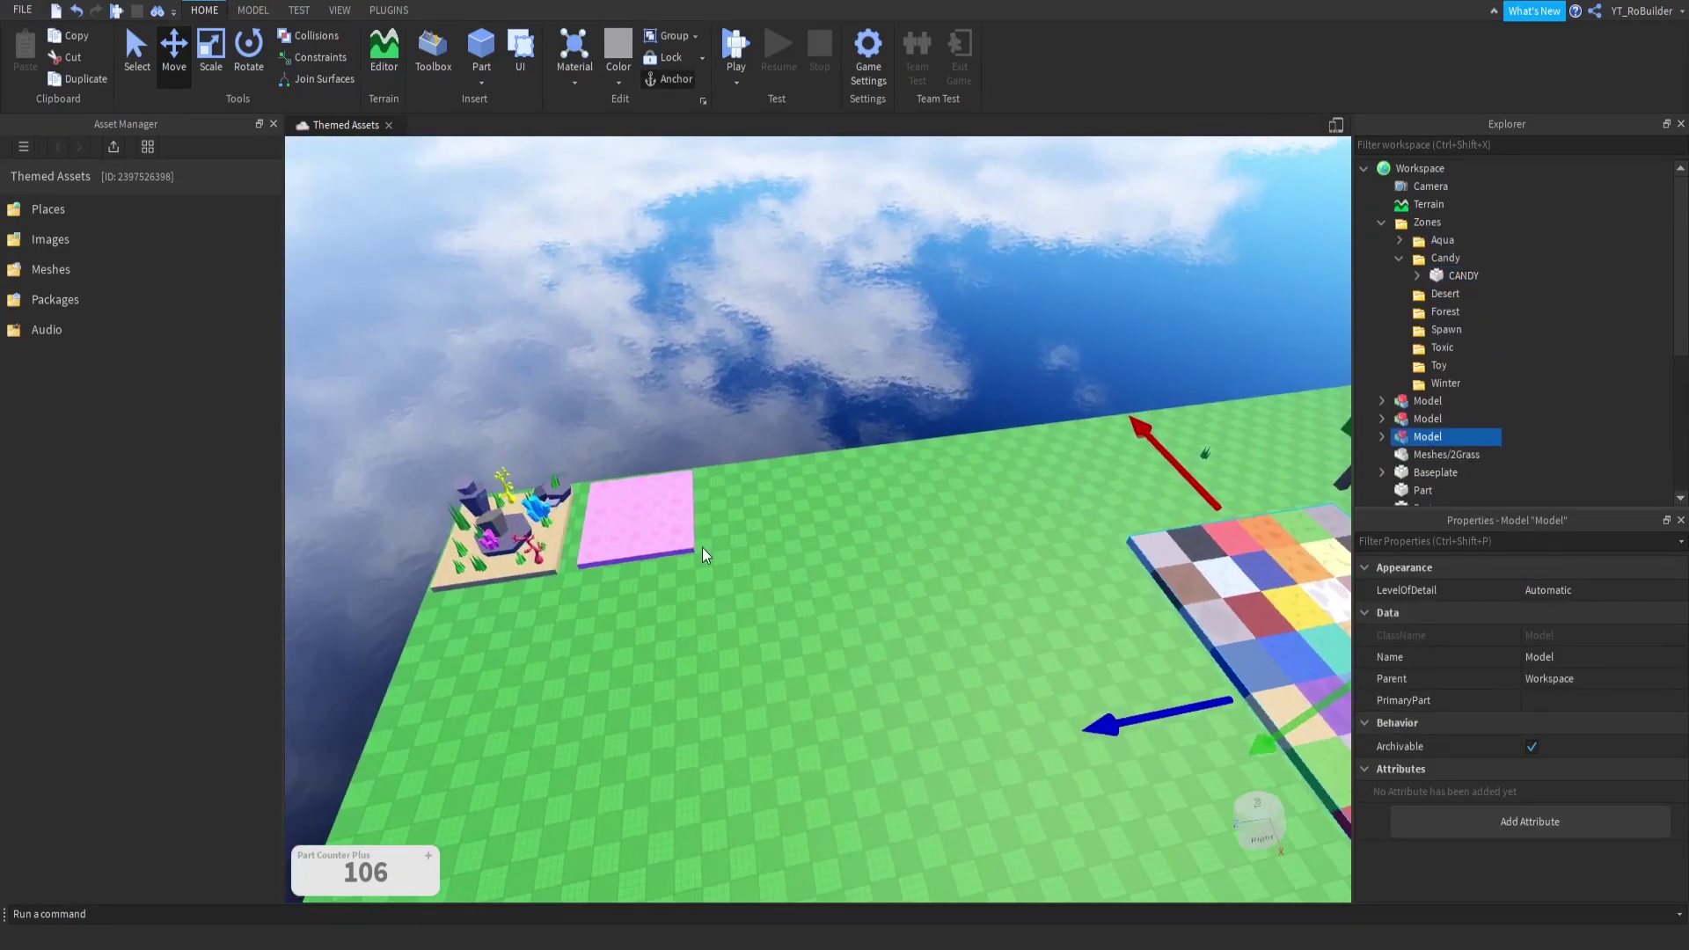
{"action": "scroll", "coordinate": [669, 540], "scroll_direction": "up", "scroll_amount": 2}
{"action": "left_click", "coordinate": [649, 531]}
{"action": "key", "text": "a"}
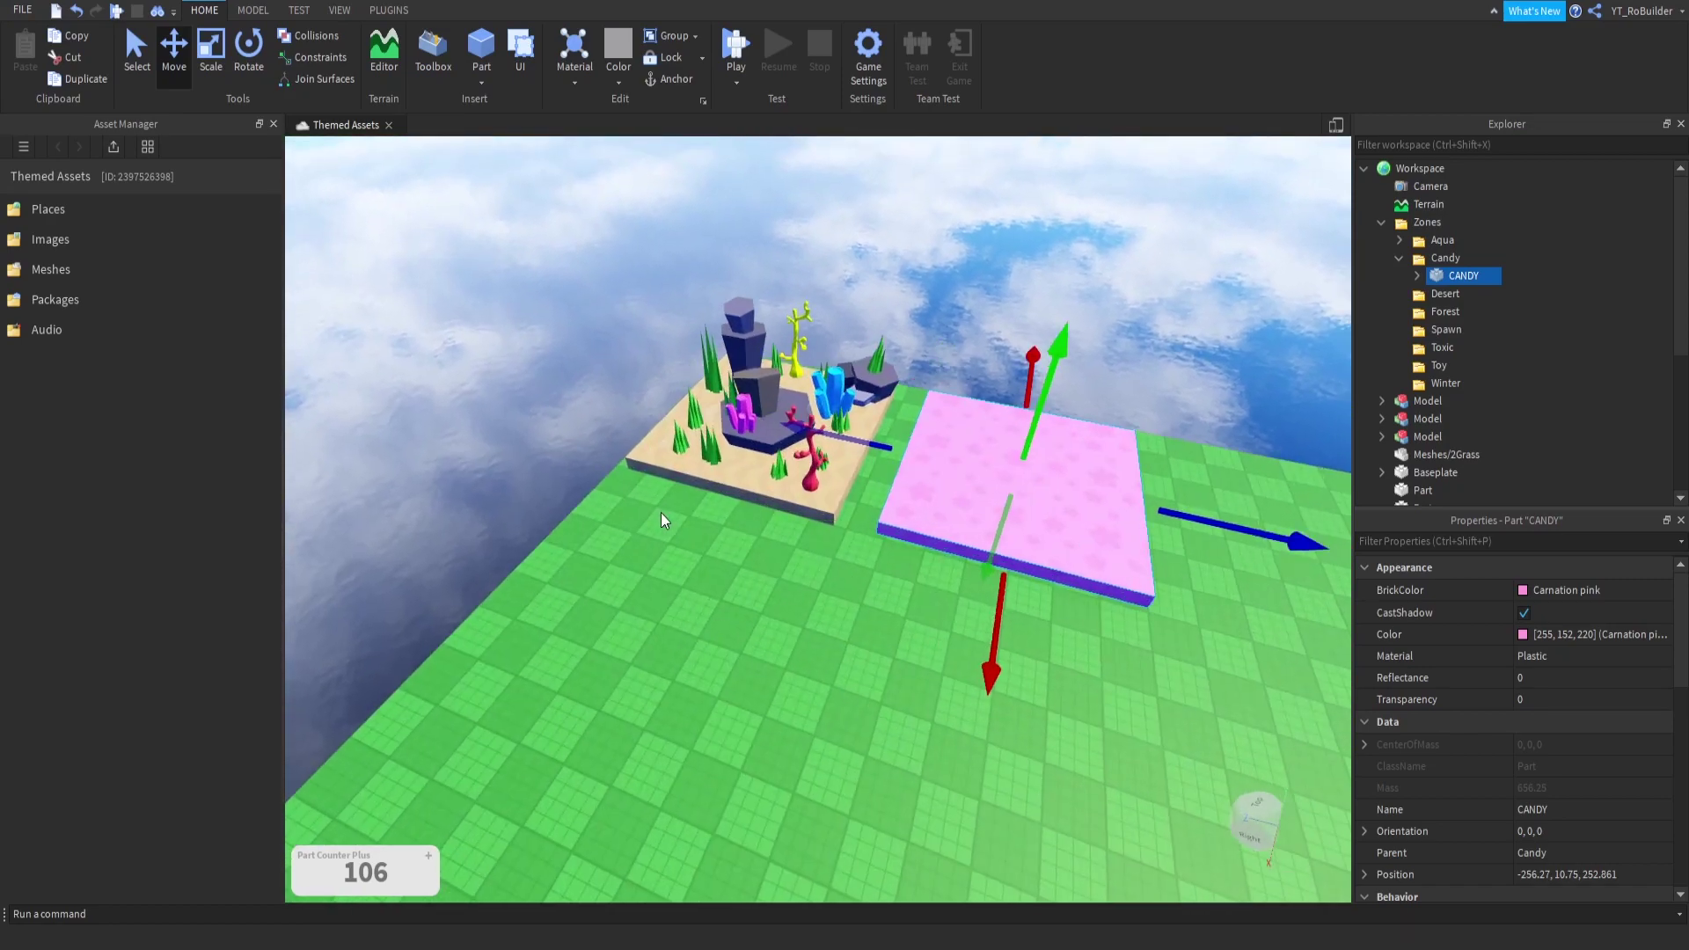
{"action": "key", "text": "w"}
{"action": "left_click", "coordinate": [776, 484]}
{"action": "key", "text": "ctrl+c"}
{"action": "key", "text": "ctrl+v"}
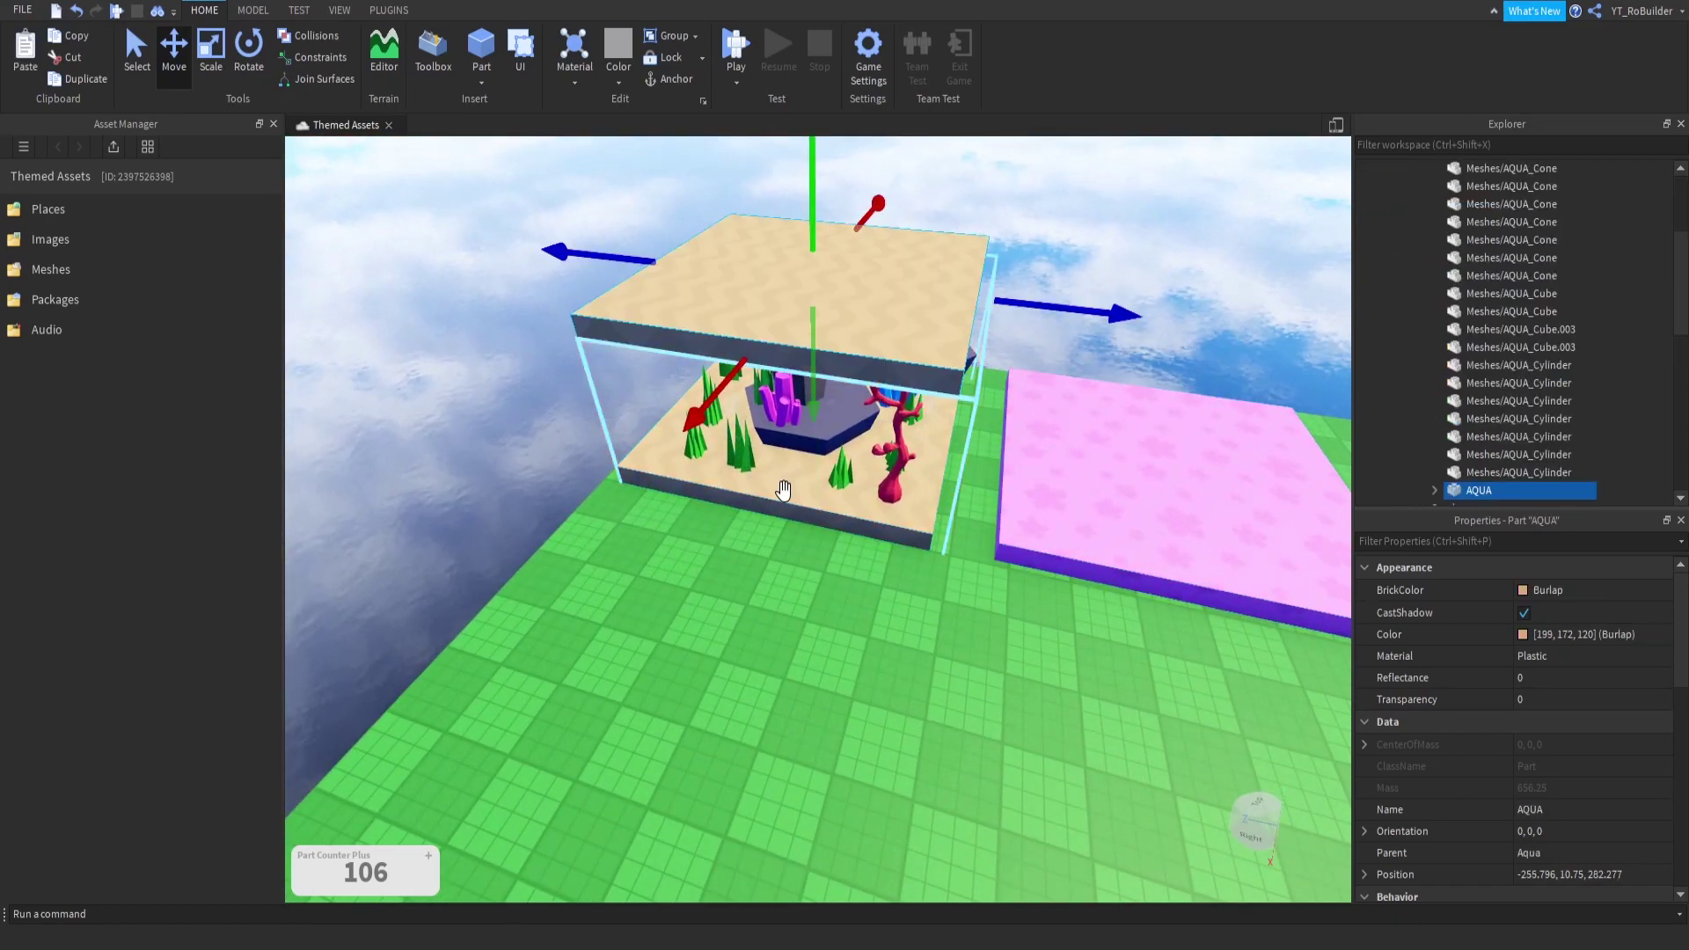
Step: Move the copied slab past the pink CANDY slab, set it down on the baseplate beside it and deselect it
{"action": "left_click_drag", "start_coordinate": [894, 306], "coordinate": [1017, 354]}
{"action": "right_click_drag", "start_coordinate": [893, 305], "coordinate": [1018, 354]}
{"action": "key", "text": "d"}
{"action": "key", "text": "s"}
{"action": "left_click_drag", "start_coordinate": [1018, 355], "coordinate": [955, 494]}
{"action": "left_click_drag", "start_coordinate": [760, 443], "coordinate": [761, 437]}
{"action": "left_click", "coordinate": [683, 324]}
{"action": "right_click_drag", "start_coordinate": [683, 324], "coordinate": [789, 334]}
{"action": "key", "text": "s"}
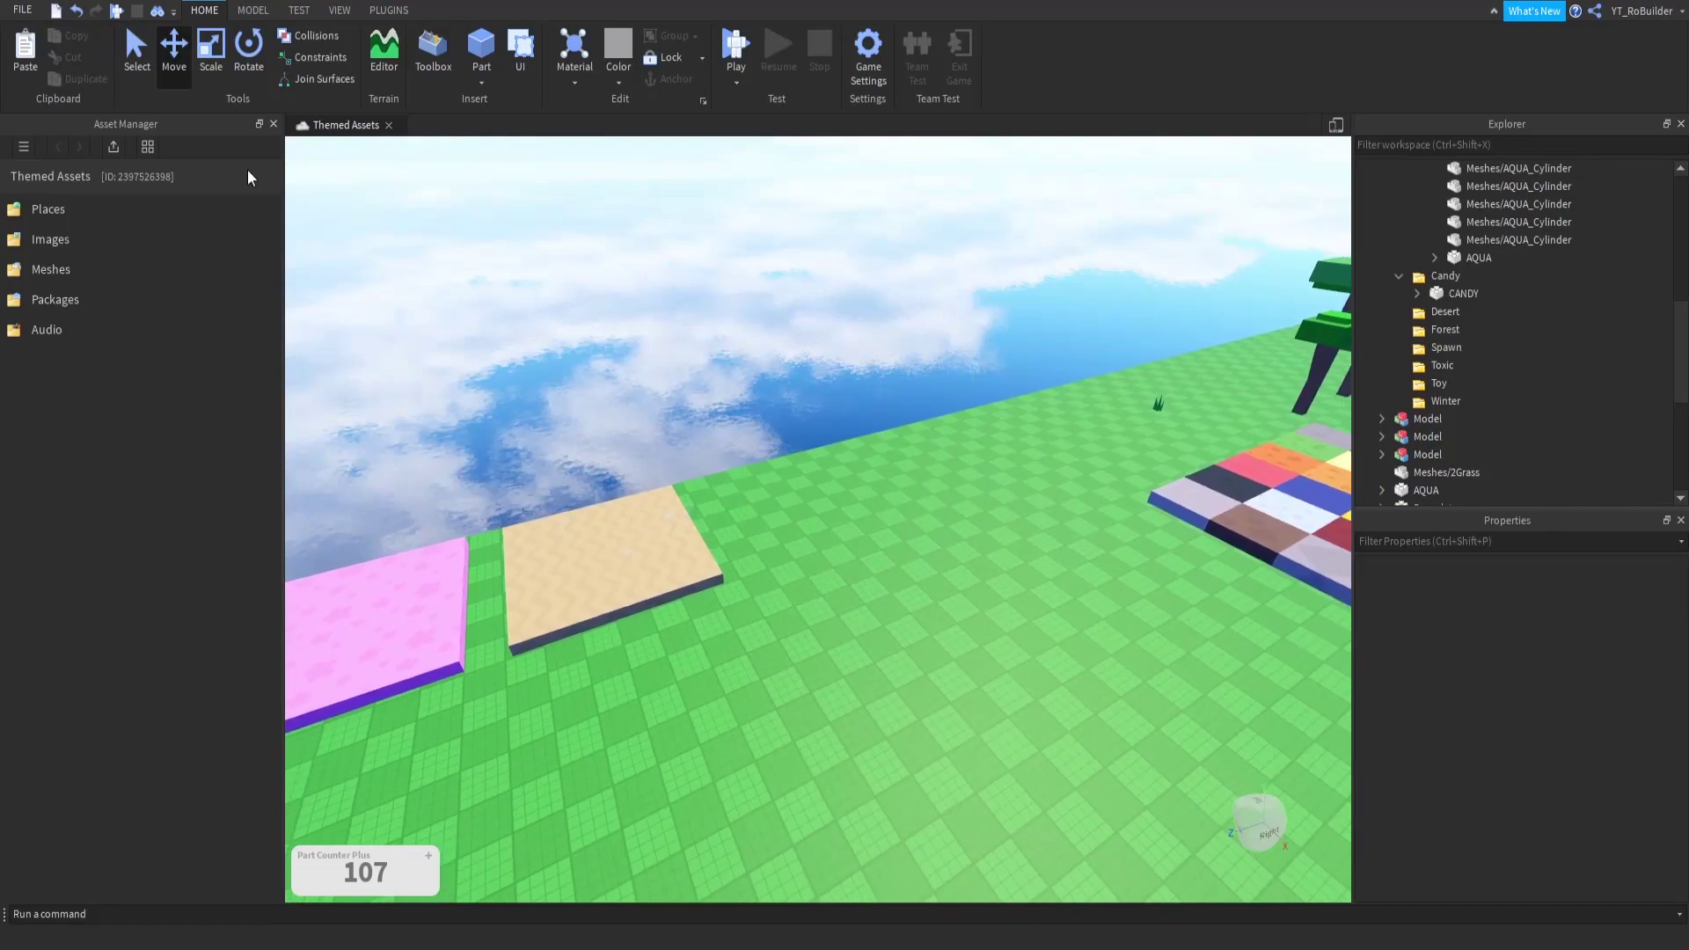
Step: Bulk import Desert scene.fbx and insert its four meshes into the workspace with their locations
{"action": "left_click", "coordinate": [116, 147]}
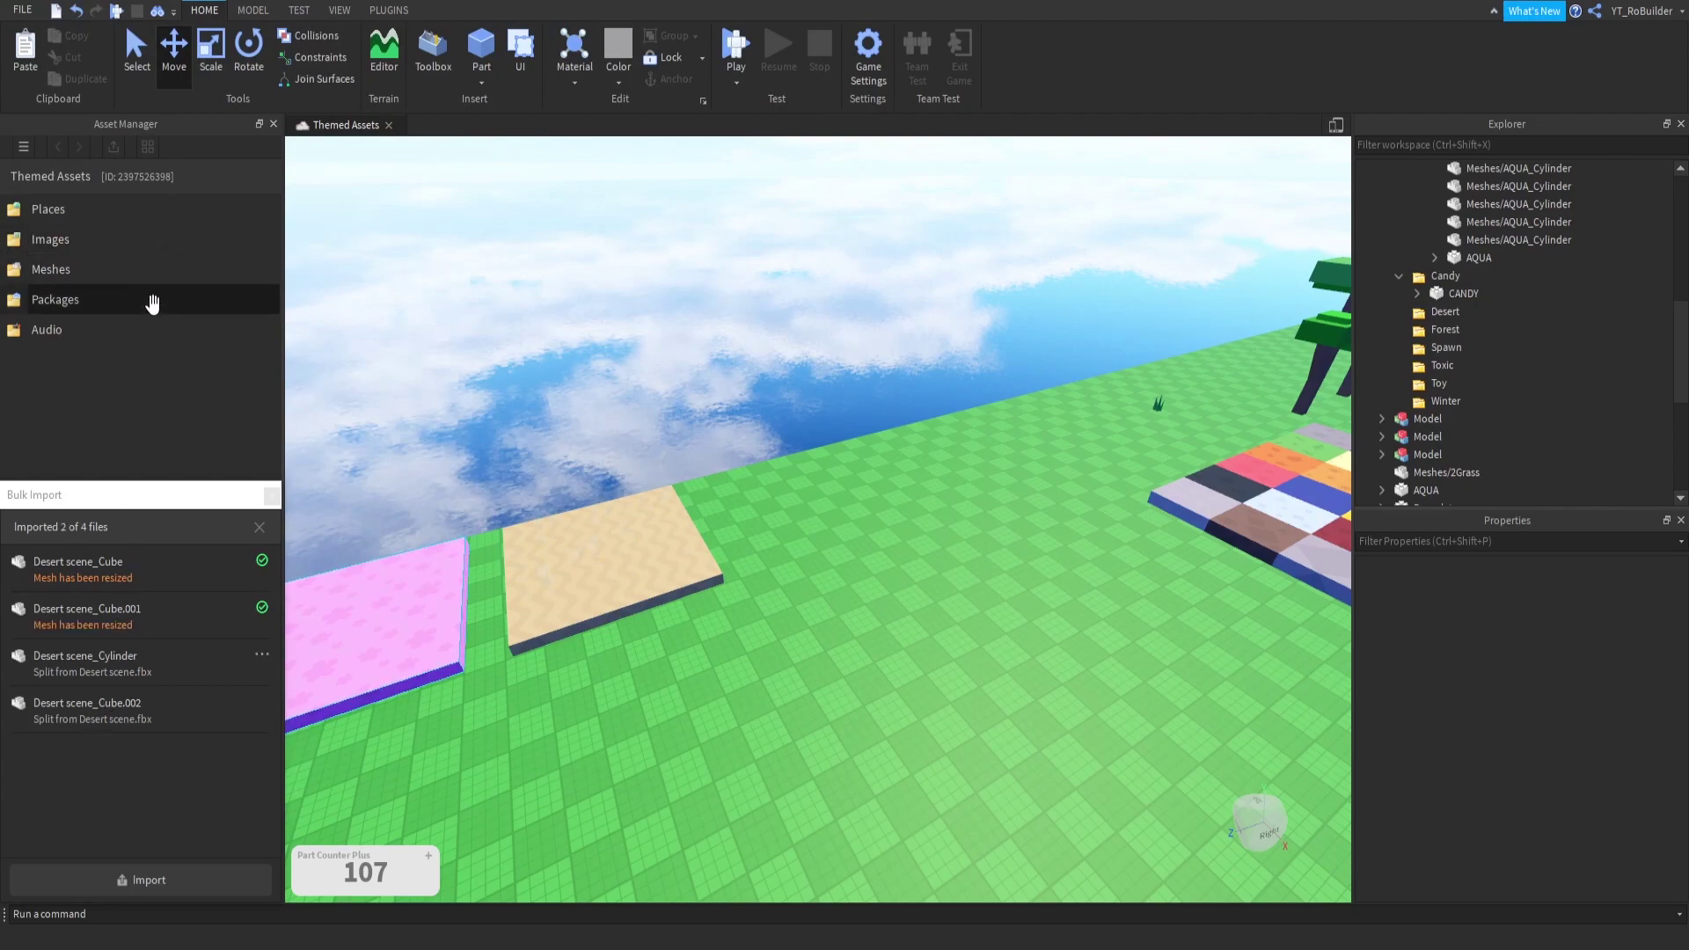
{"action": "left_click", "coordinate": [84, 232]}
{"action": "left_click", "coordinate": [106, 320], "text": "shift"}
{"action": "right_click", "coordinate": [106, 320]}
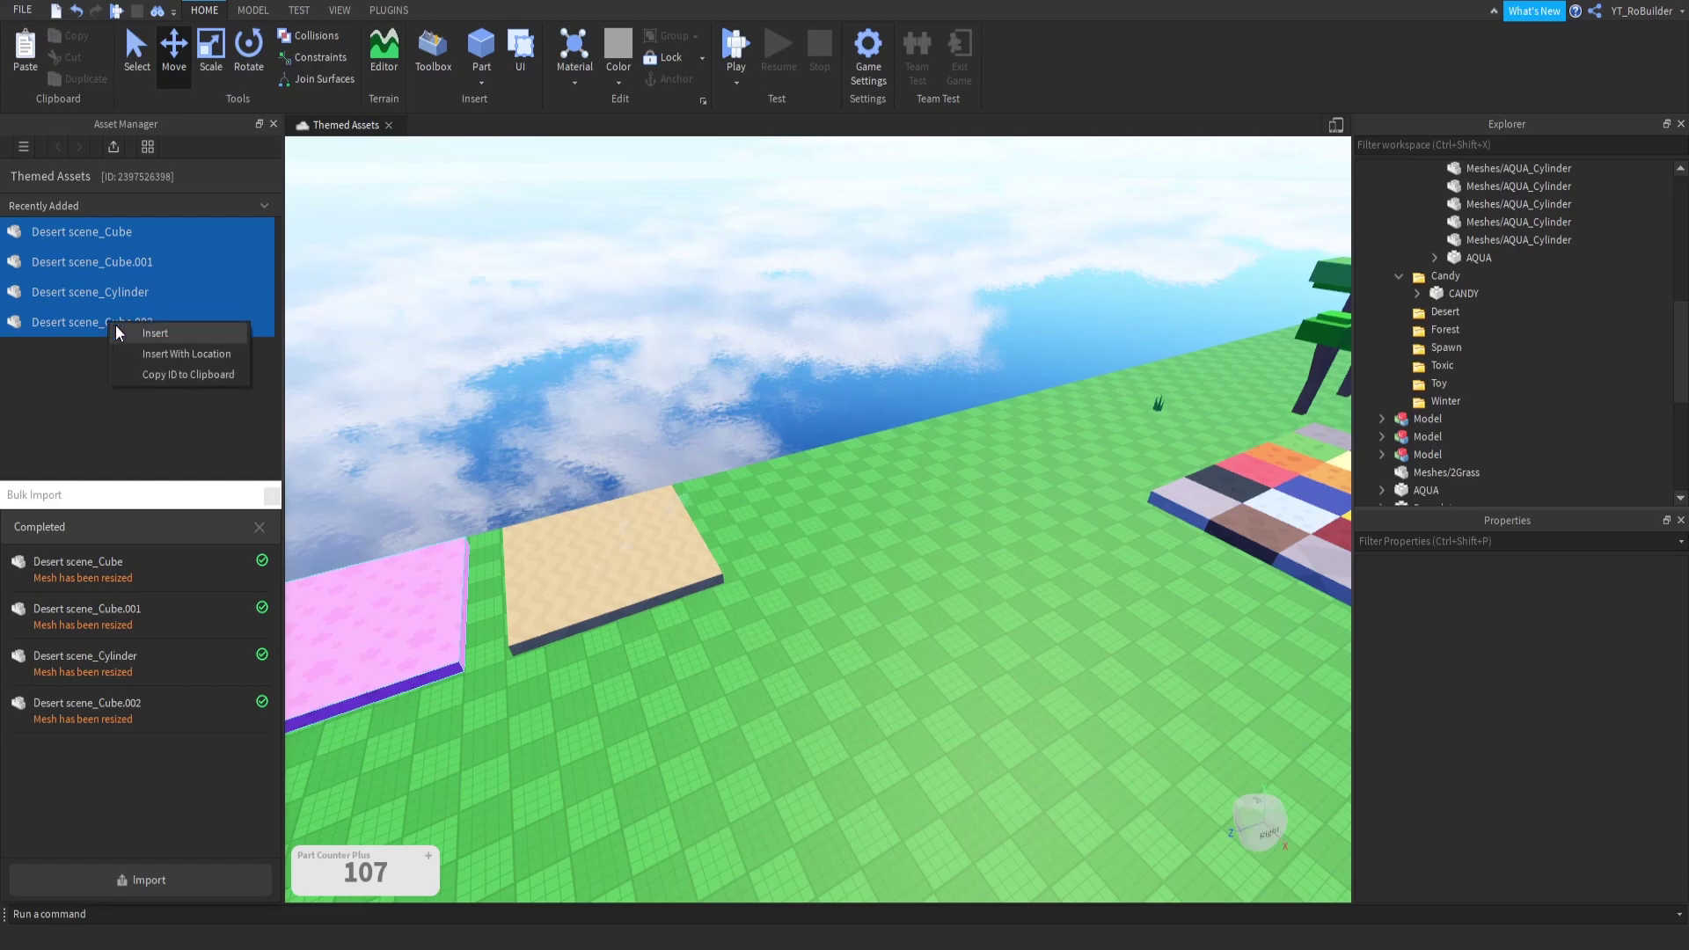
{"action": "left_click", "coordinate": [183, 359]}
Step: Place the inserted cactus, rocks and fence on the open baseplate beside the copied slab, and deselect them
{"action": "left_click_drag", "start_coordinate": [974, 615], "coordinate": [882, 754]}
{"action": "right_click_drag", "start_coordinate": [959, 681], "coordinate": [958, 683]}
{"action": "left_click", "coordinate": [958, 682]}
Step: Delete the ParticleEmitter from the copied AQUA slab and rename the slab Desert
{"action": "key", "text": "d"}
{"action": "key", "text": "w"}
{"action": "scroll", "coordinate": [953, 614], "scroll_direction": "up", "scroll_amount": 10}
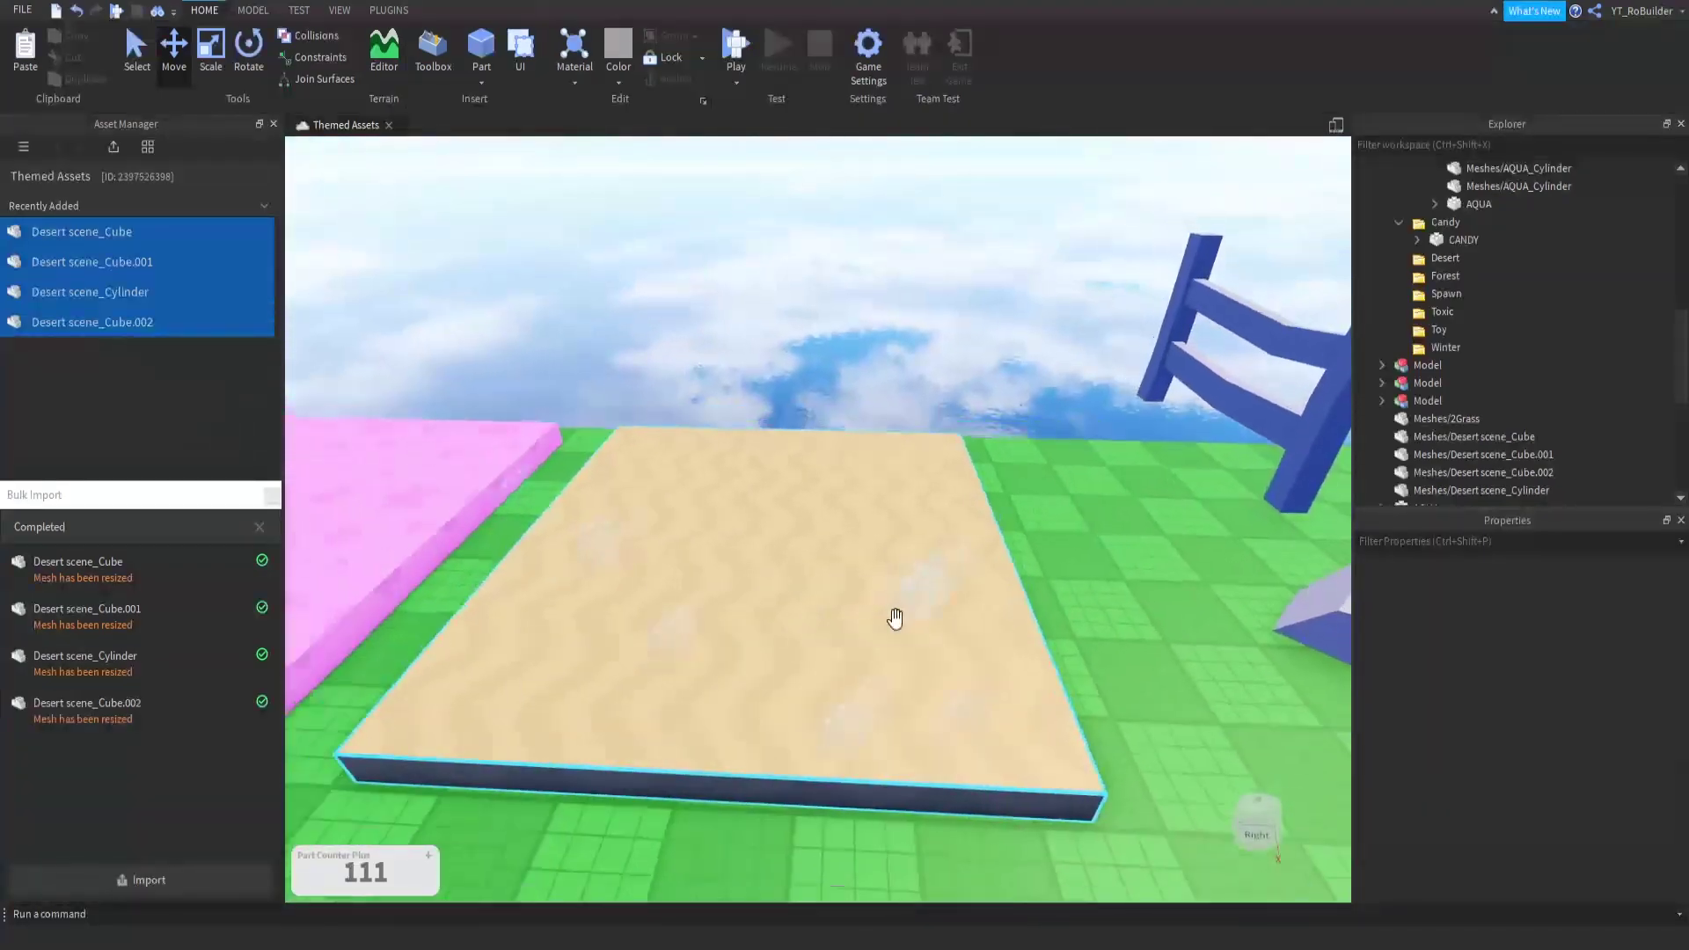
{"action": "left_click", "coordinate": [842, 605]}
{"action": "scroll", "coordinate": [1442, 422], "scroll_direction": "down", "scroll_amount": 1}
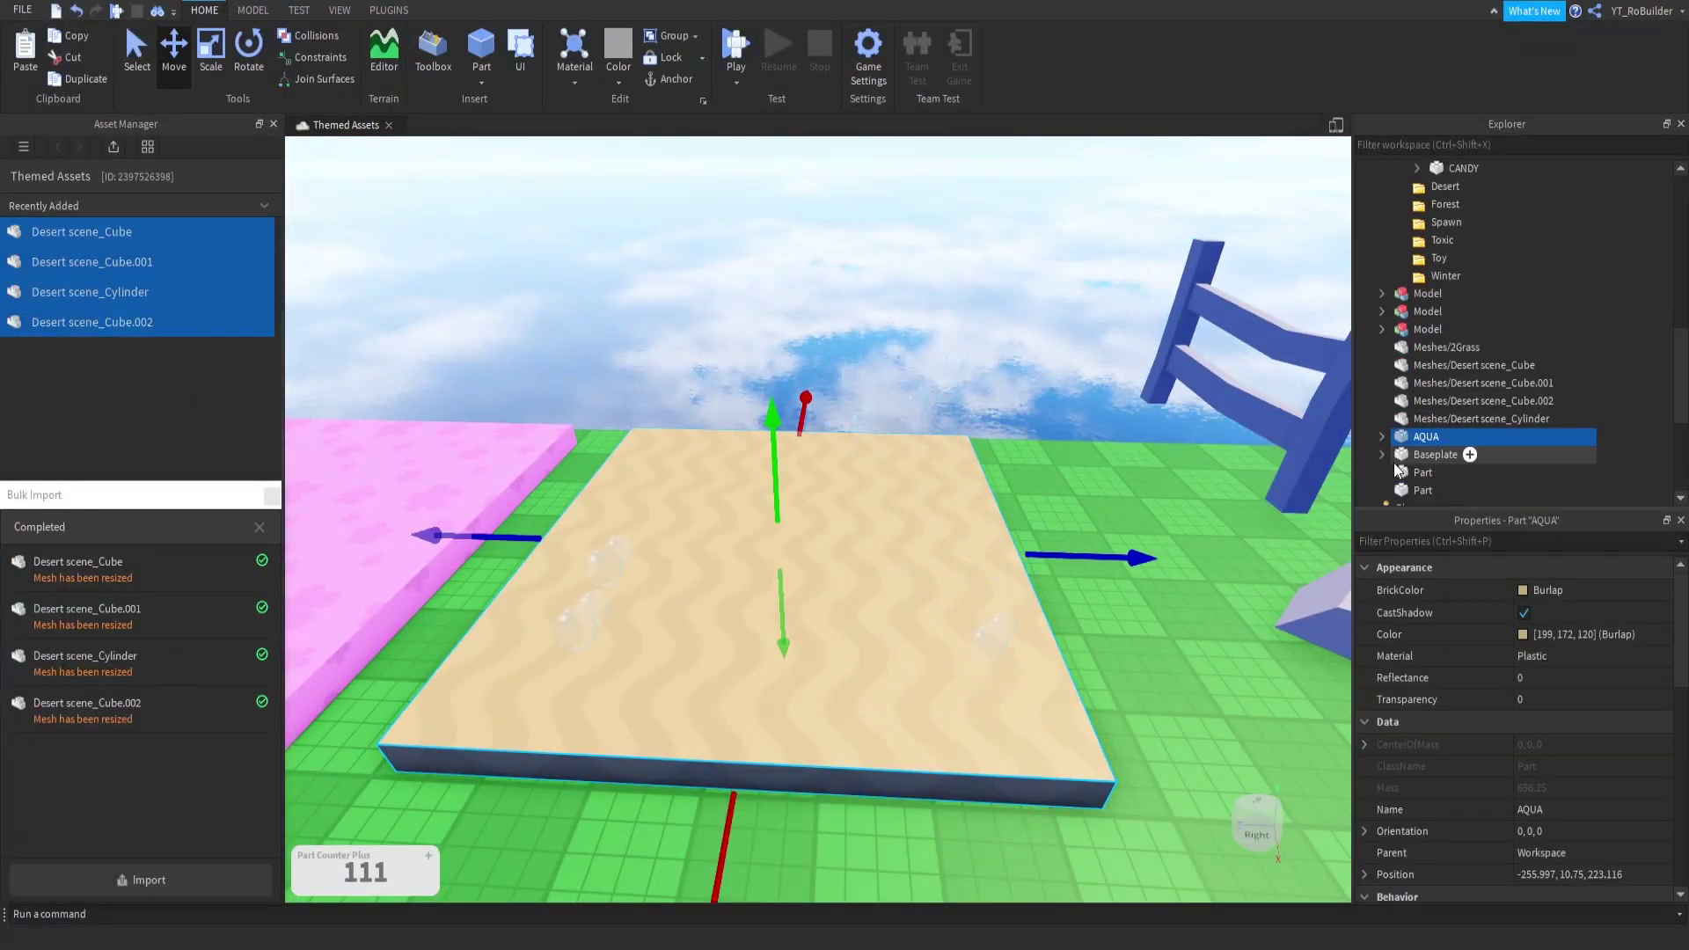
{"action": "left_click", "coordinate": [1452, 419]}
{"action": "left_click", "coordinate": [1382, 437]}
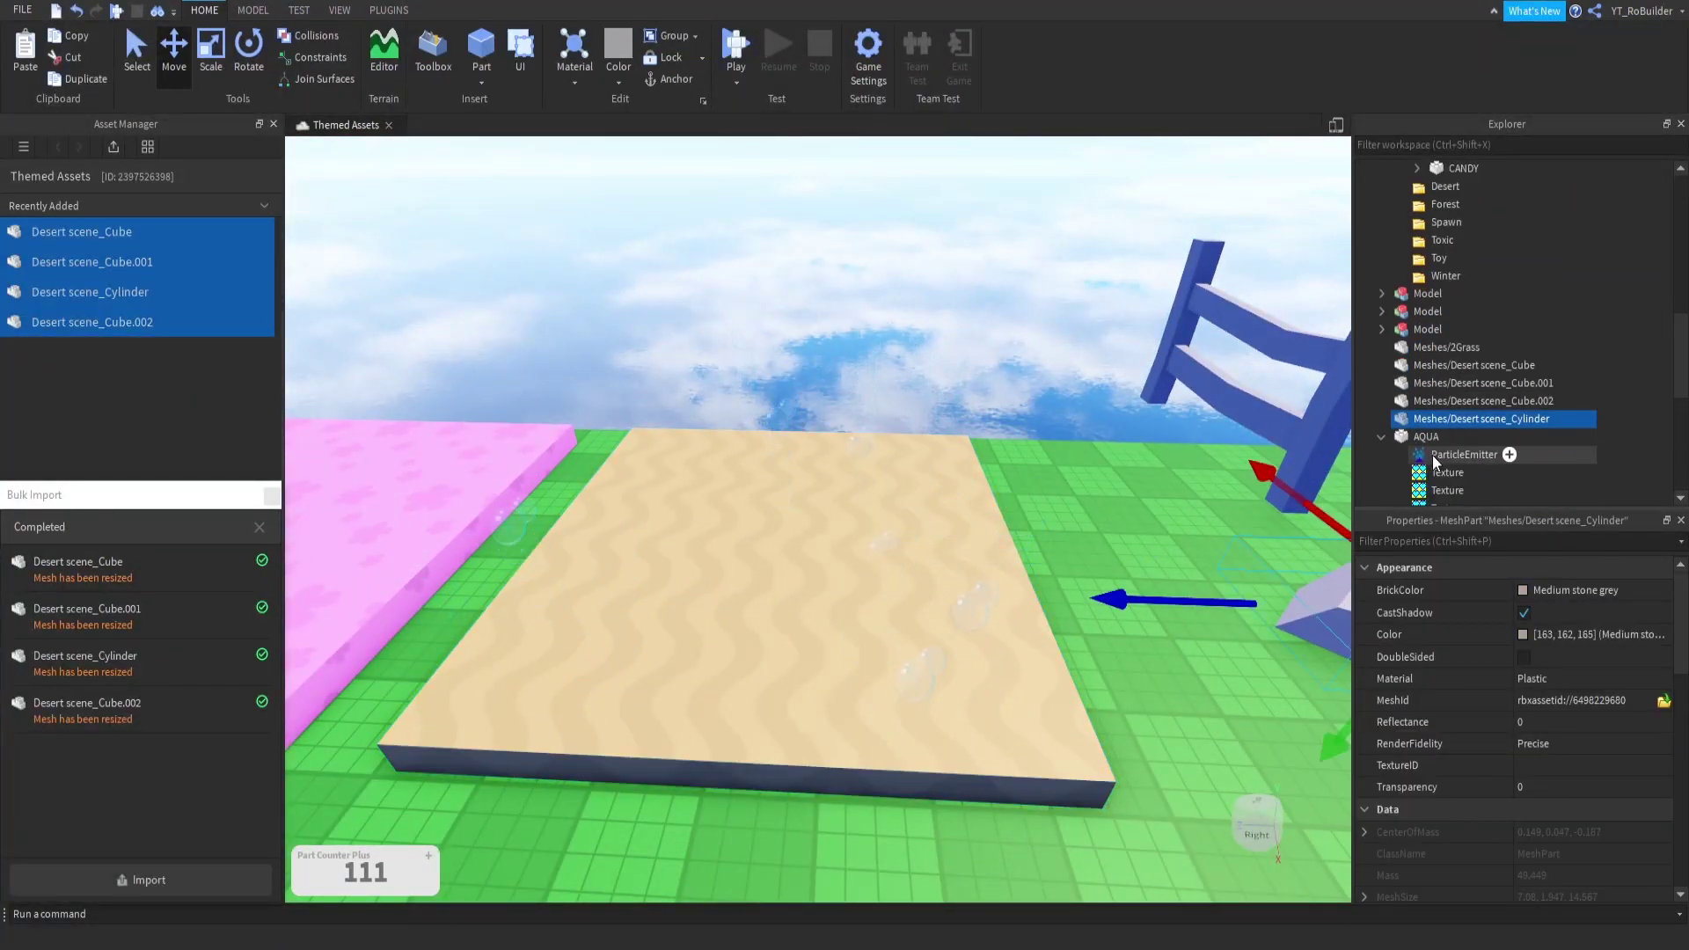
{"action": "scroll", "coordinate": [1443, 440], "scroll_direction": "down", "scroll_amount": 2}
{"action": "left_click", "coordinate": [1458, 347]}
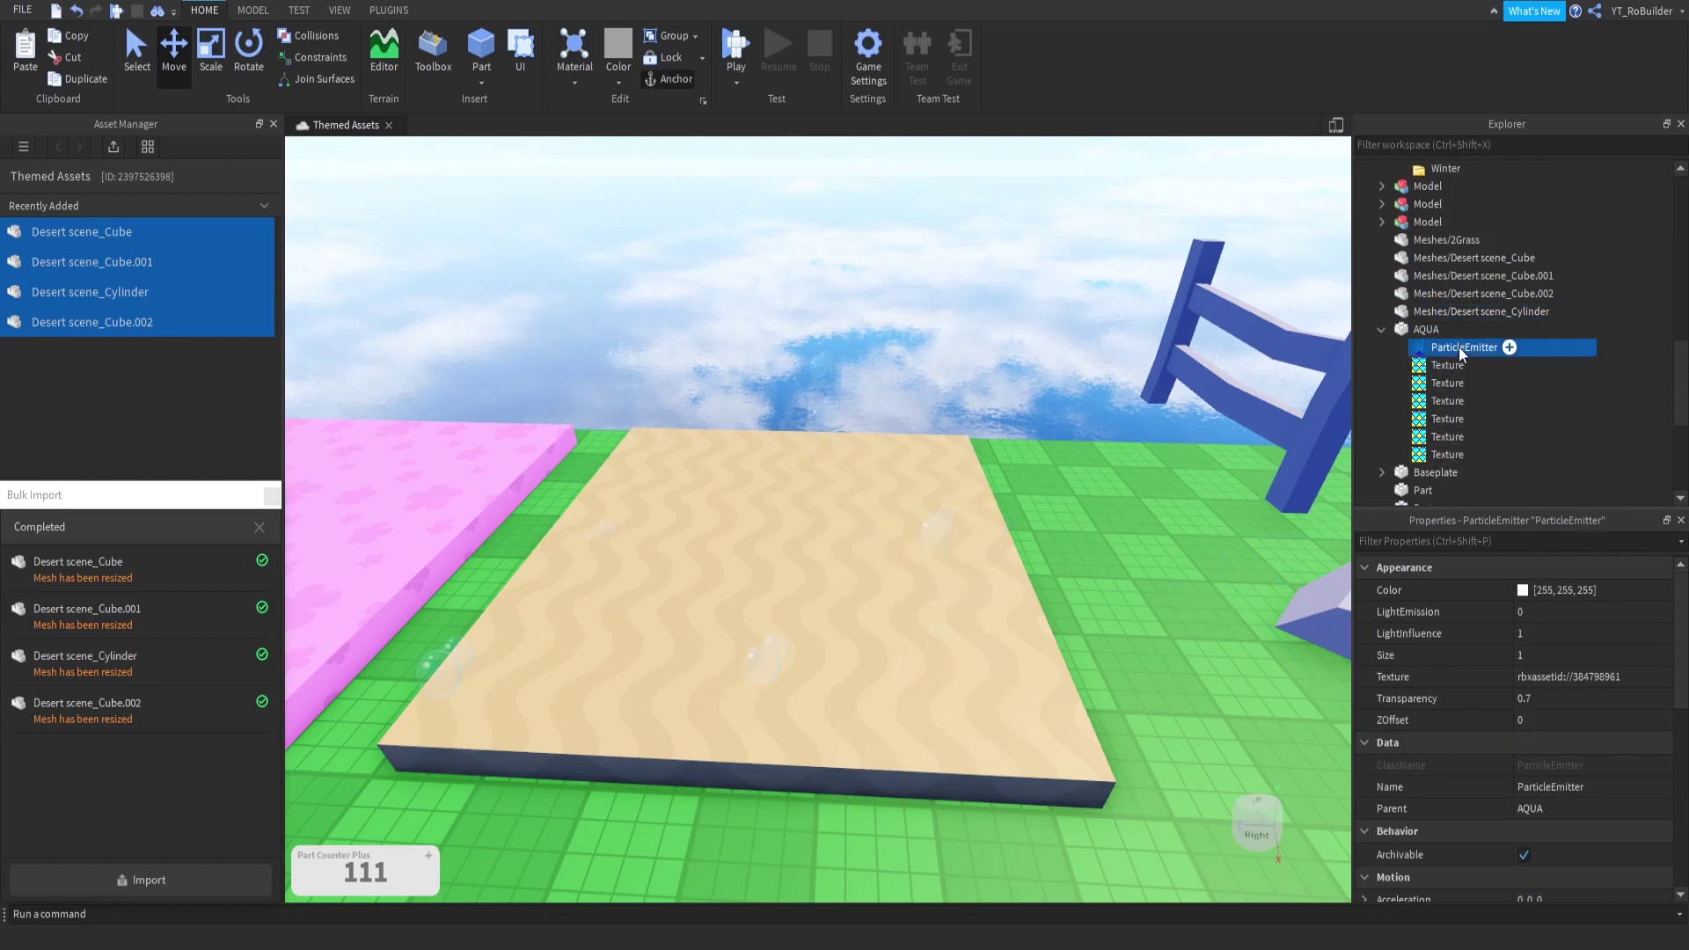
{"action": "key", "text": "Delete"}
{"action": "scroll", "coordinate": [892, 422], "scroll_direction": "down", "scroll_amount": 5}
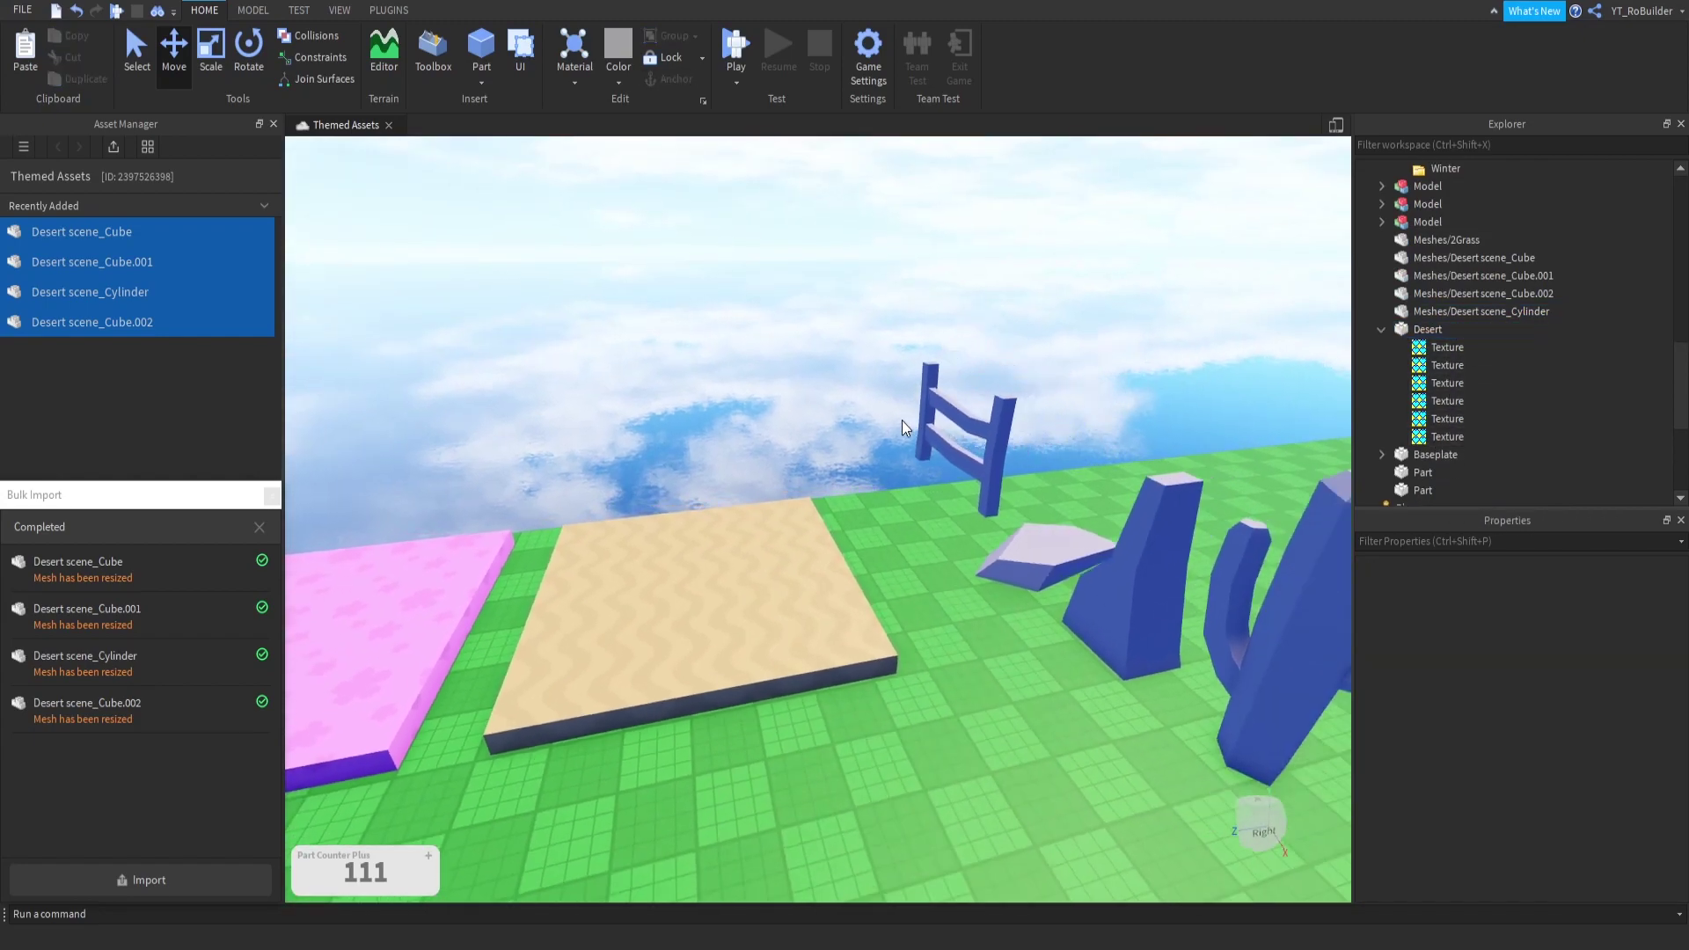
Step: Recolour the fence mesh to brown [149, 110, 84] and scale it down proportionally to a small prop
{"action": "scroll", "coordinate": [906, 436], "scroll_direction": "up", "scroll_amount": 5}
{"action": "left_click", "coordinate": [871, 440]}
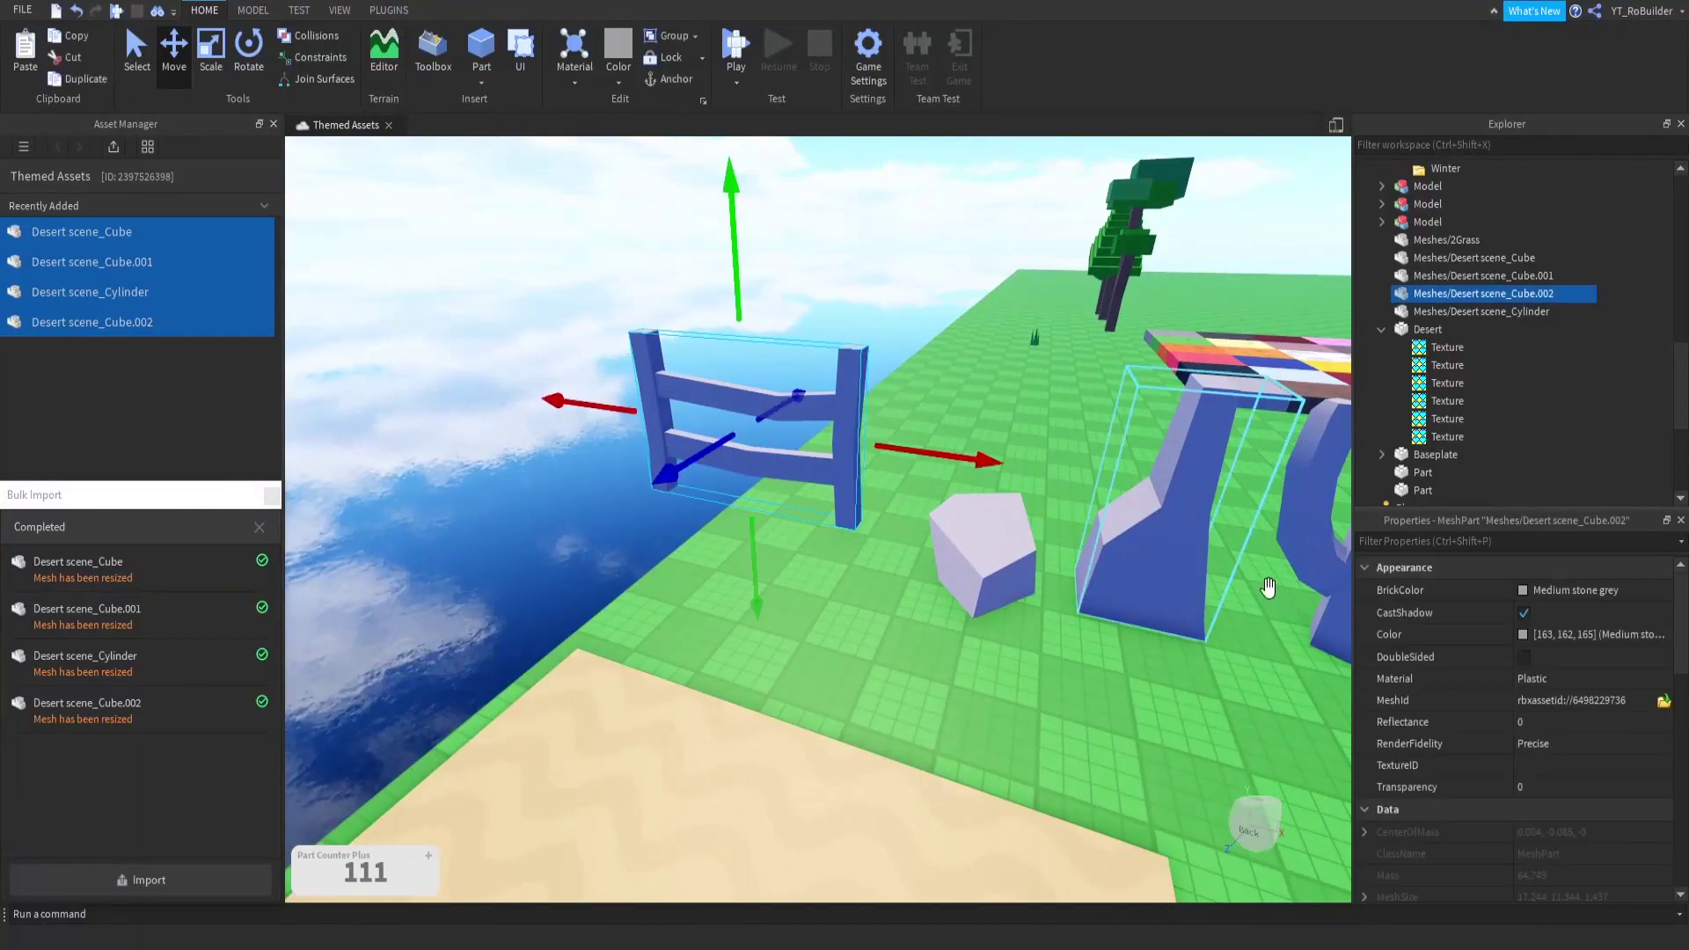
{"action": "left_click", "coordinate": [1545, 599]}
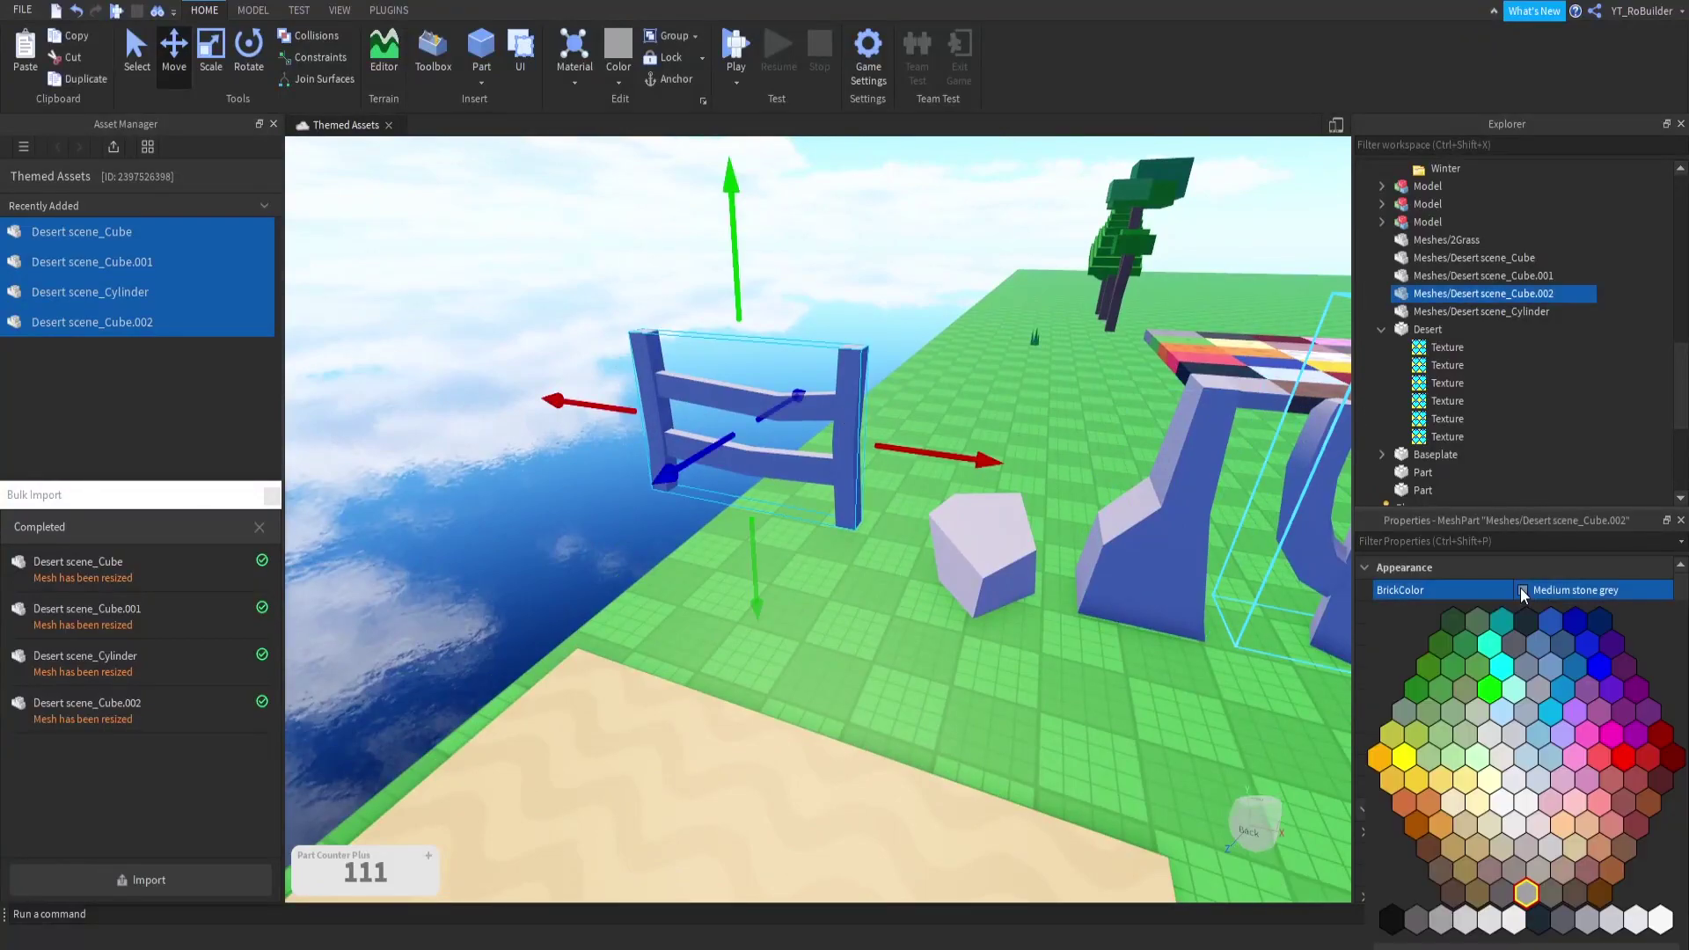
{"action": "left_click", "coordinate": [1638, 829]}
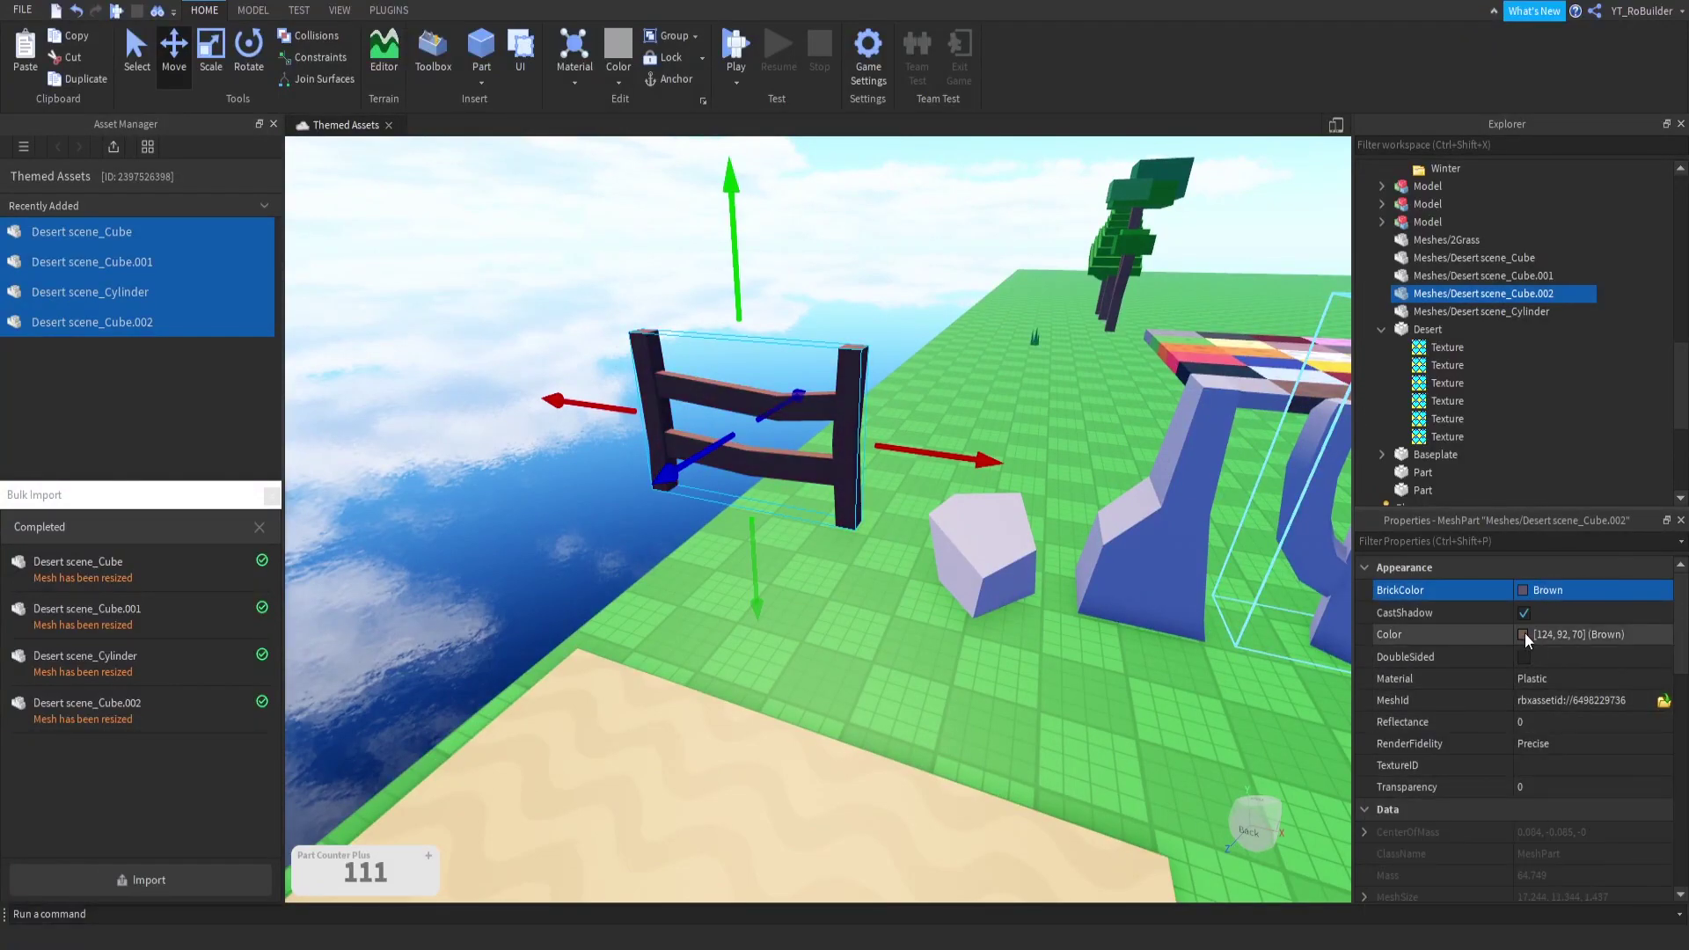
{"action": "left_click", "coordinate": [1524, 633]}
{"action": "left_click", "coordinate": [1053, 388]}
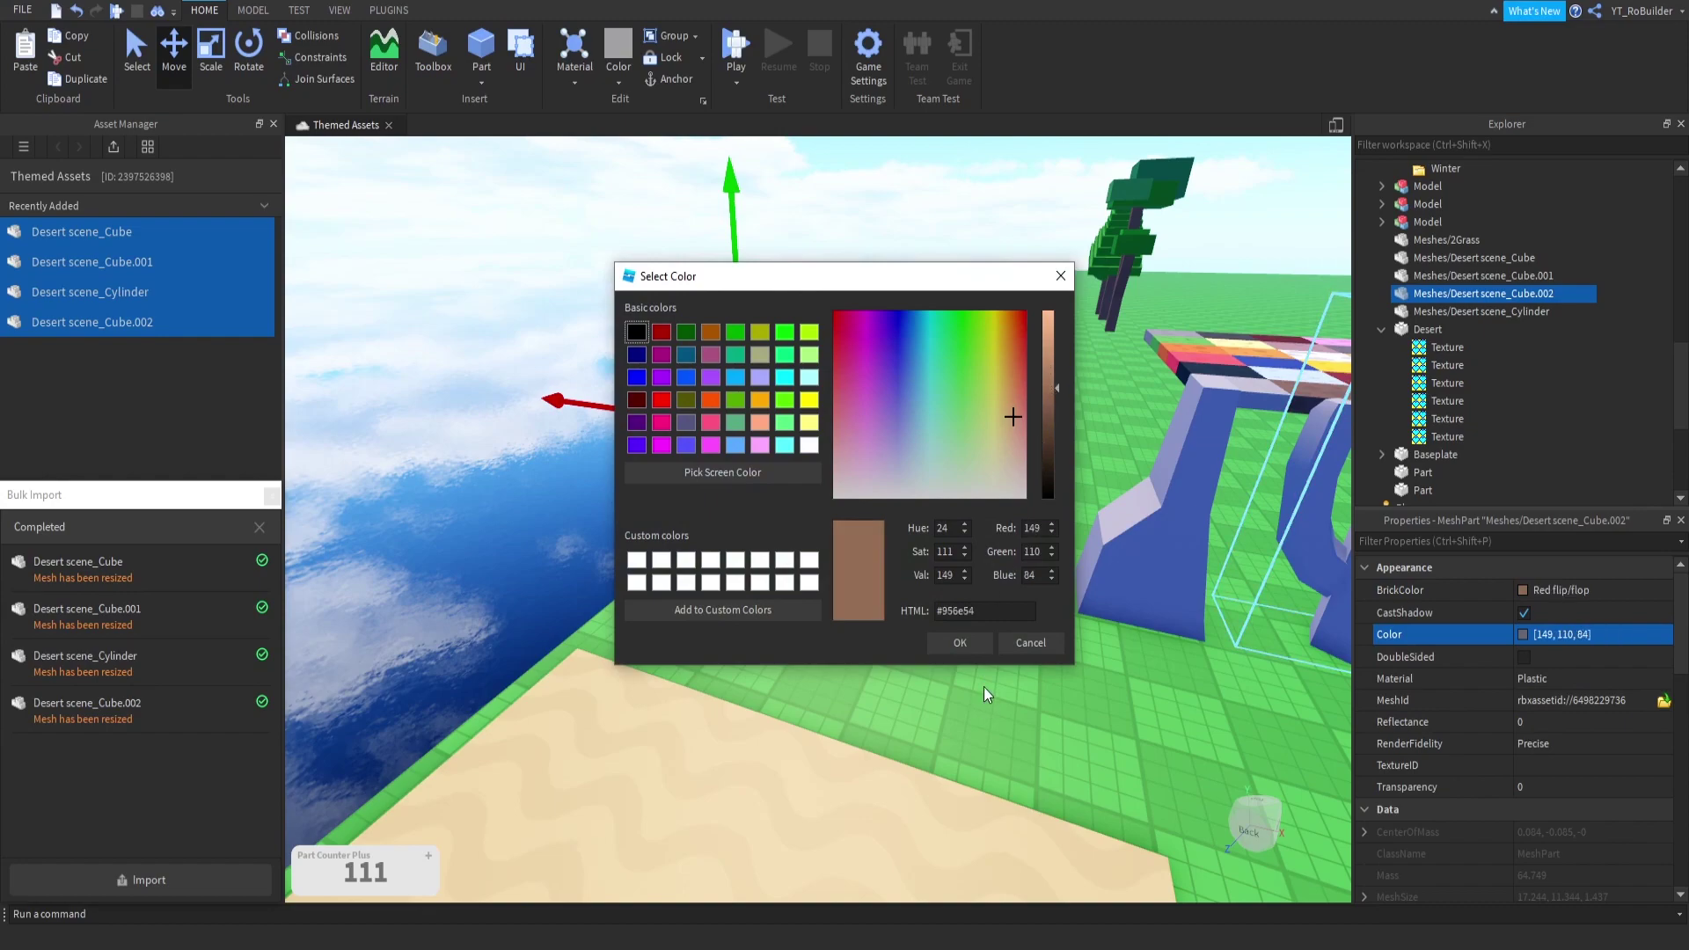
{"action": "left_click", "coordinate": [959, 642]}
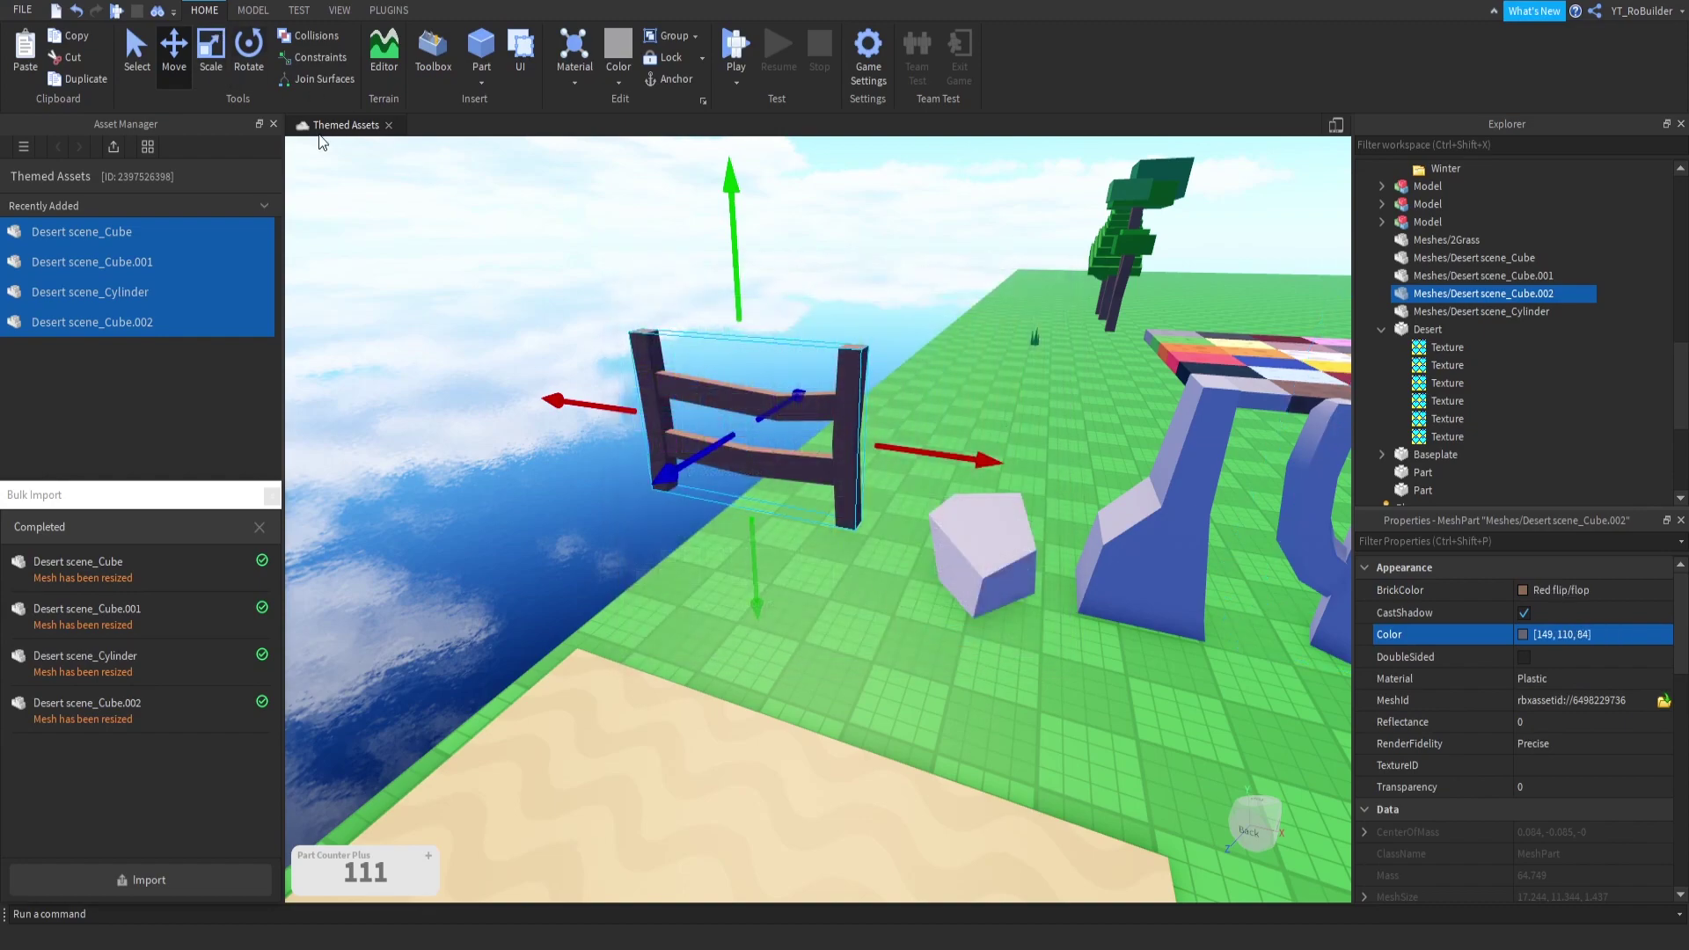
{"action": "left_click", "coordinate": [209, 61]}
{"action": "left_click_drag", "start_coordinate": [738, 292], "coordinate": [832, 621], "text": "shift"}
Step: Select both rock meshes, set their BrickColor to Cork and deselect them
{"action": "left_click", "coordinate": [980, 518]}
{"action": "right_click_drag", "start_coordinate": [985, 521], "coordinate": [1026, 538]}
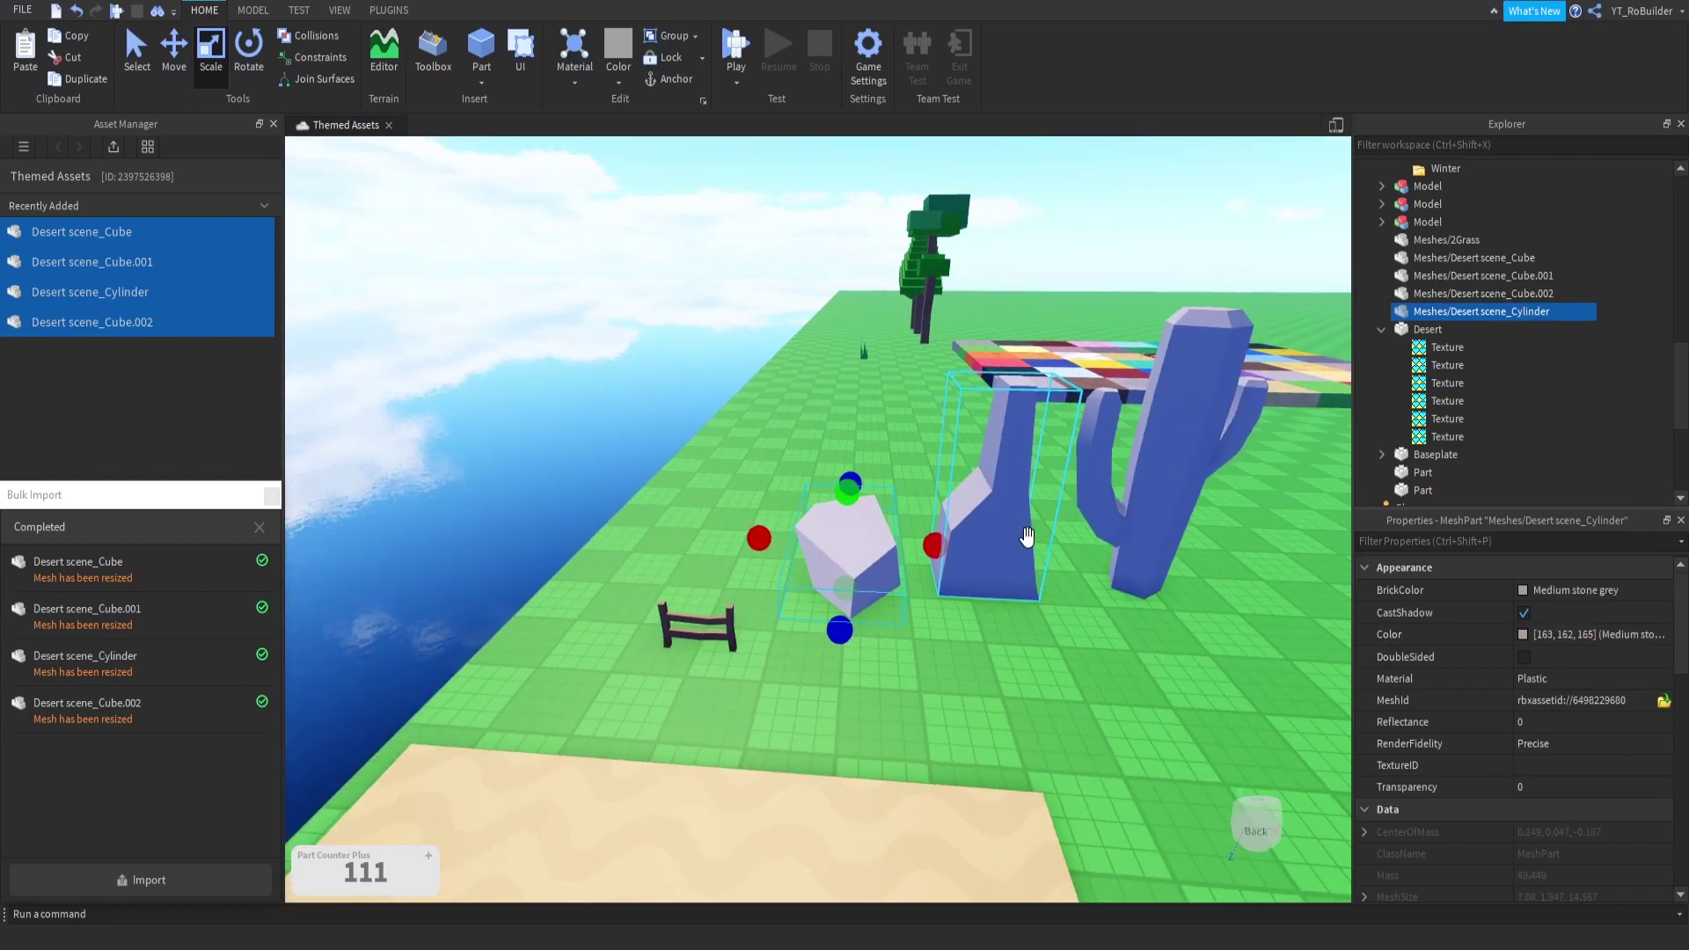
{"action": "left_click", "coordinate": [1002, 536], "text": "ctrl"}
{"action": "left_click", "coordinate": [1575, 589]}
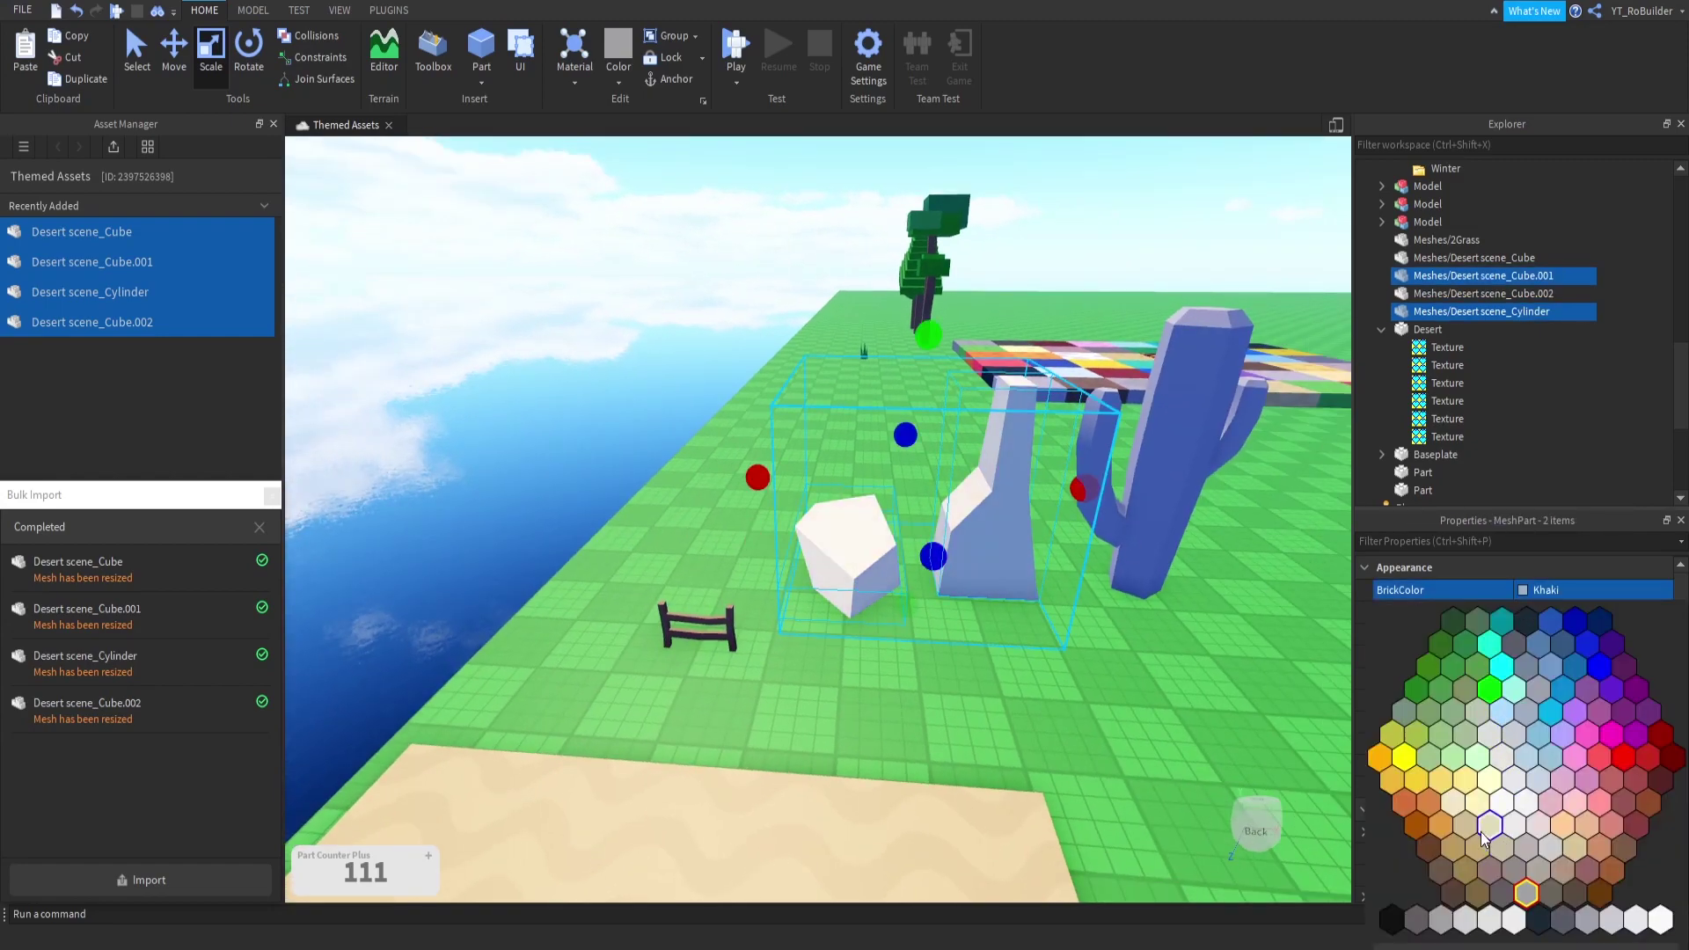
{"action": "left_click", "coordinate": [1453, 848]}
{"action": "left_click", "coordinate": [1097, 686]}
Step: Set the cactus mesh's BrickColor to a green shade and deselect it
{"action": "key", "text": "d"}
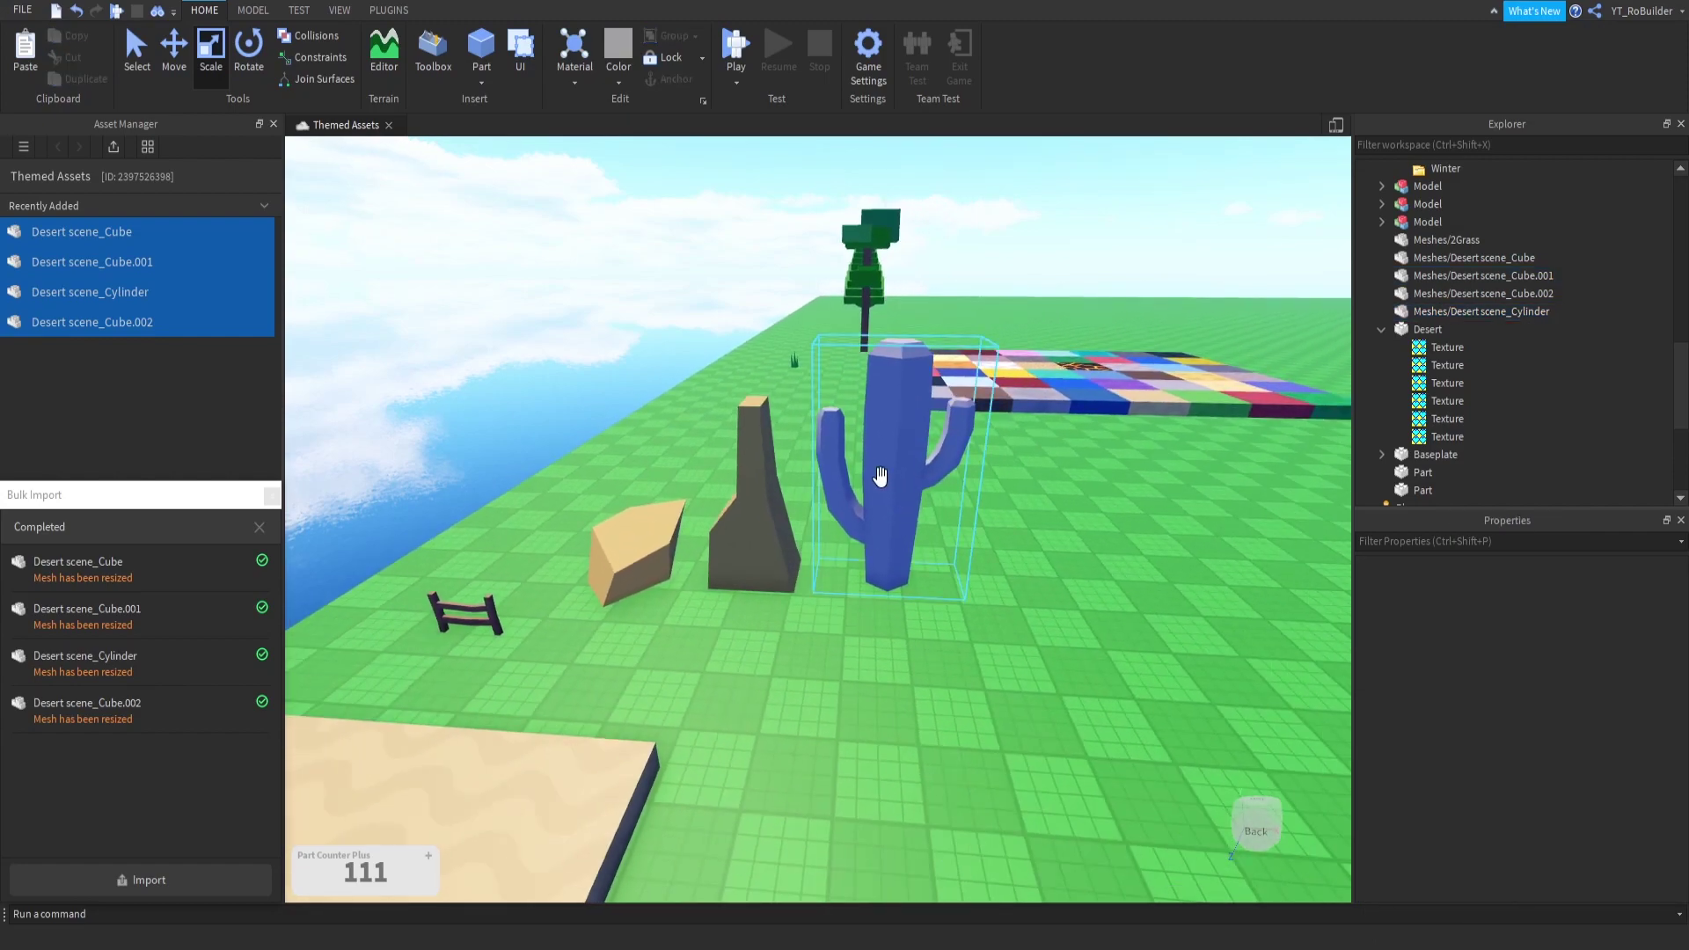
{"action": "left_click", "coordinate": [878, 479]}
{"action": "left_click", "coordinate": [1536, 591]}
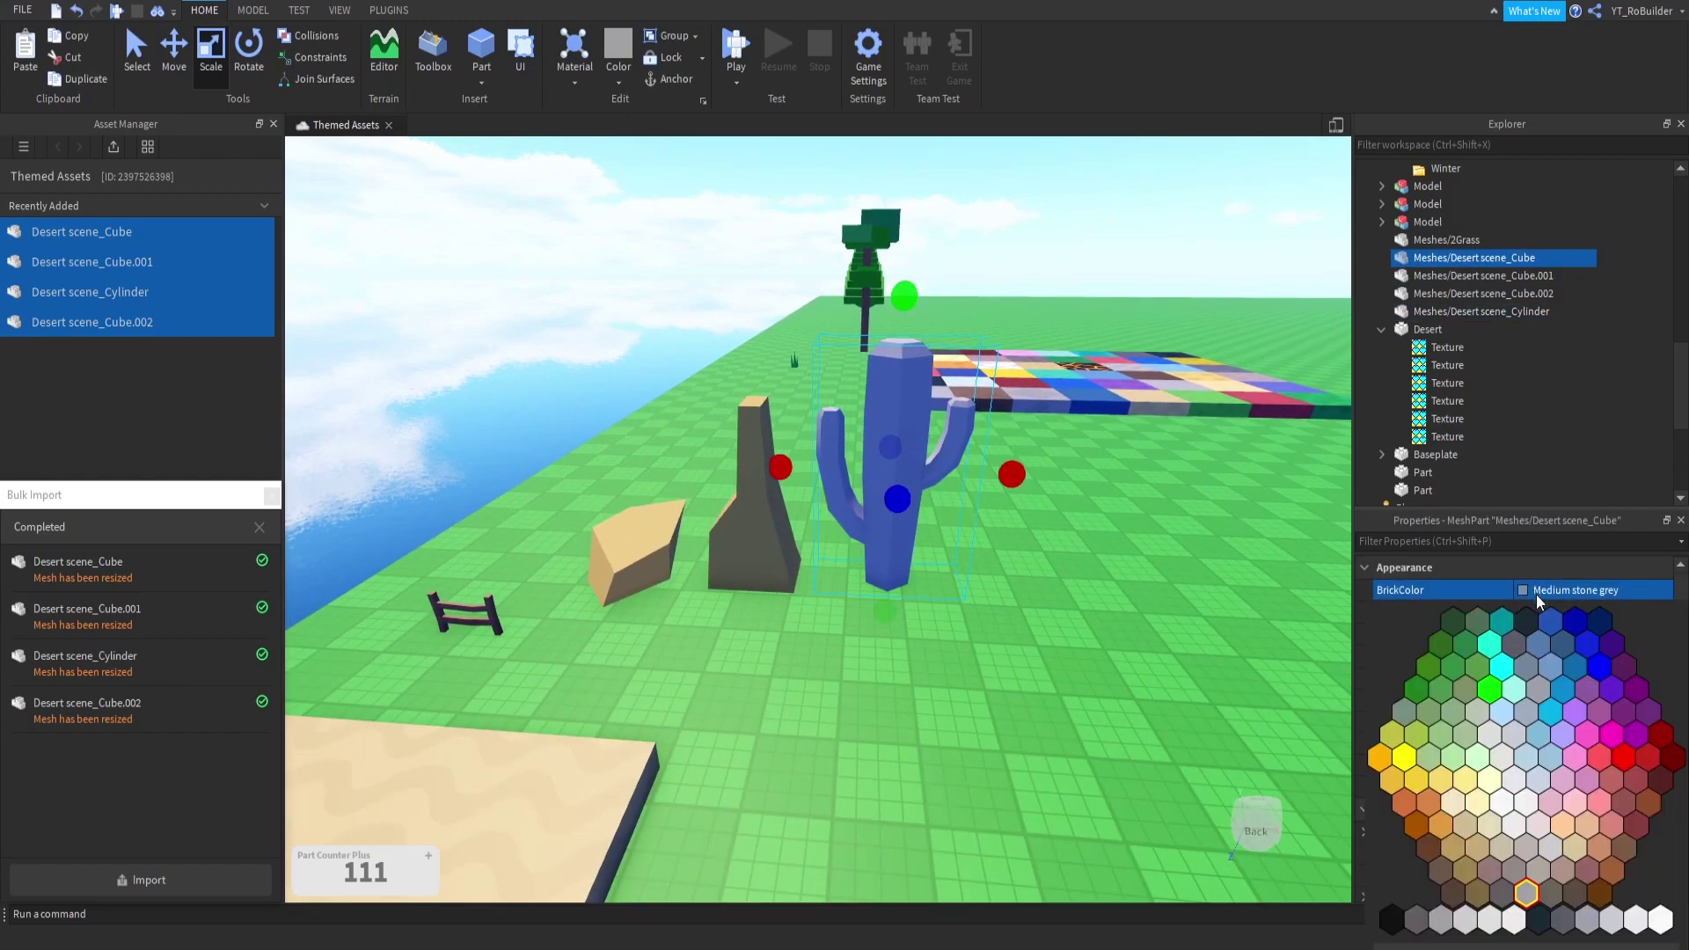
{"action": "left_click", "coordinate": [1439, 684]}
{"action": "left_click", "coordinate": [973, 658]}
Step: Inspect the recoloured cactus, rocks and fence from several angles and clear the selection
{"action": "key", "text": "w"}
{"action": "key", "text": "d"}
{"action": "right_click_drag", "start_coordinate": [1269, 627], "coordinate": [1281, 581]}
{"action": "scroll", "coordinate": [1280, 581], "scroll_direction": "down", "scroll_amount": 3}
{"action": "right_click_drag", "start_coordinate": [996, 541], "coordinate": [977, 532]}
{"action": "key", "text": "d"}
{"action": "scroll", "coordinate": [978, 530], "scroll_direction": "up", "scroll_amount": 3}
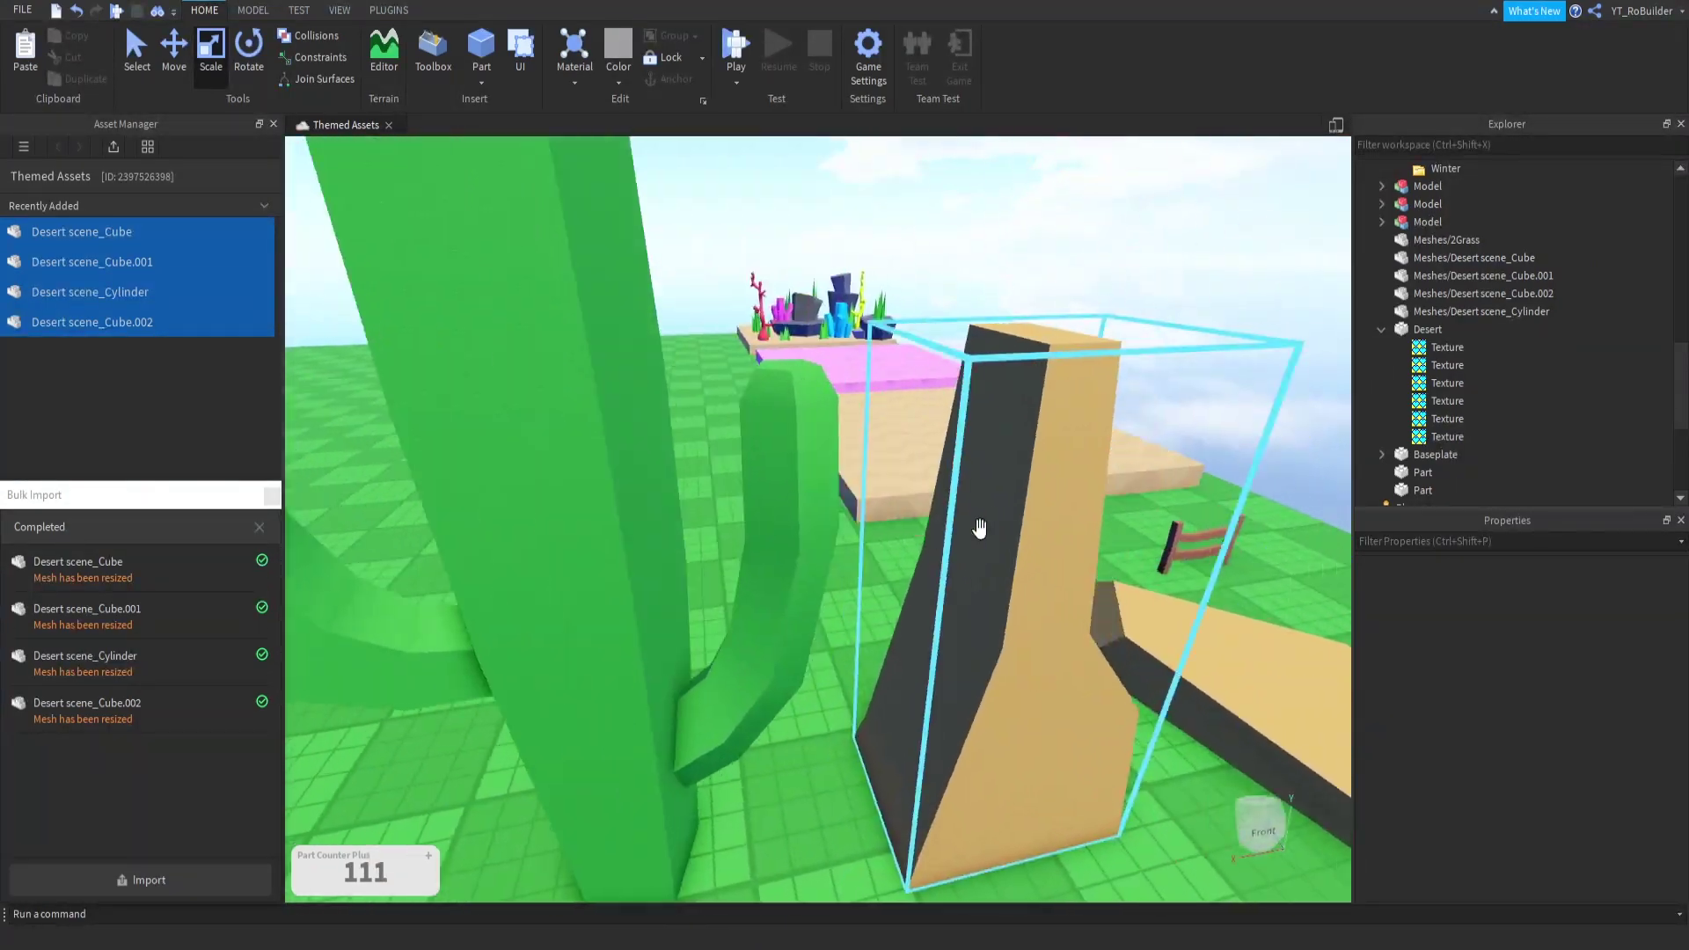
{"action": "scroll", "coordinate": [980, 527], "scroll_direction": "down", "scroll_amount": 3}
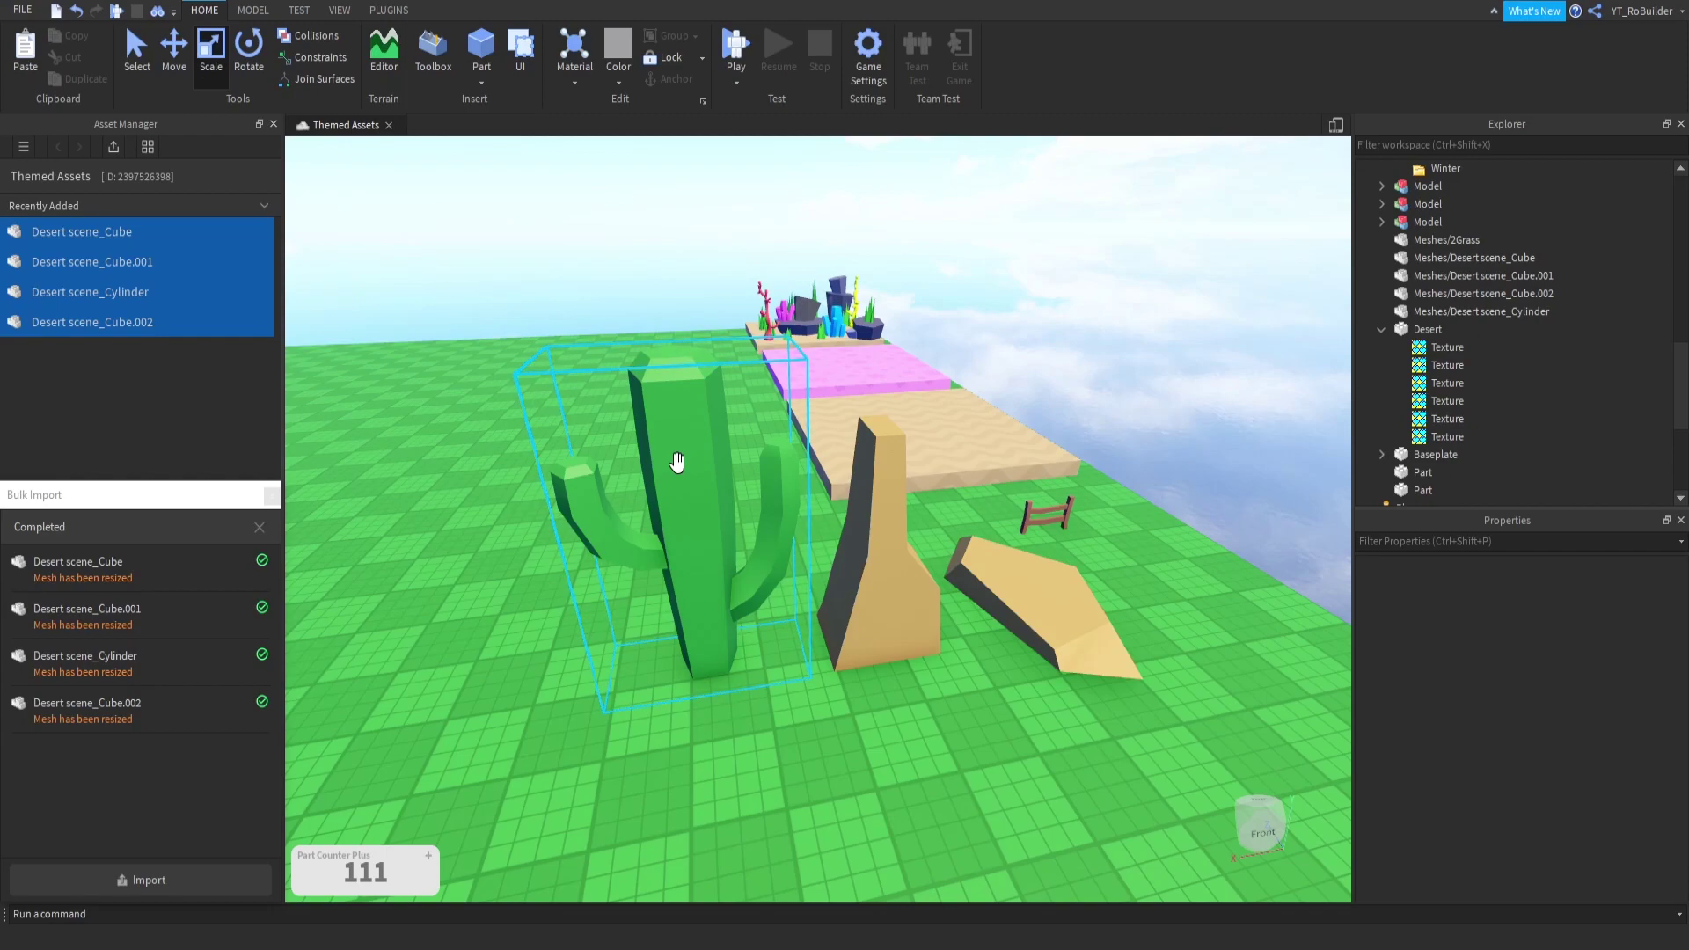
{"action": "key", "text": "w"}
{"action": "key", "text": "a"}
{"action": "right_click_drag", "start_coordinate": [678, 462], "coordinate": [726, 452]}
{"action": "scroll", "coordinate": [726, 451], "scroll_direction": "down", "scroll_amount": 5}
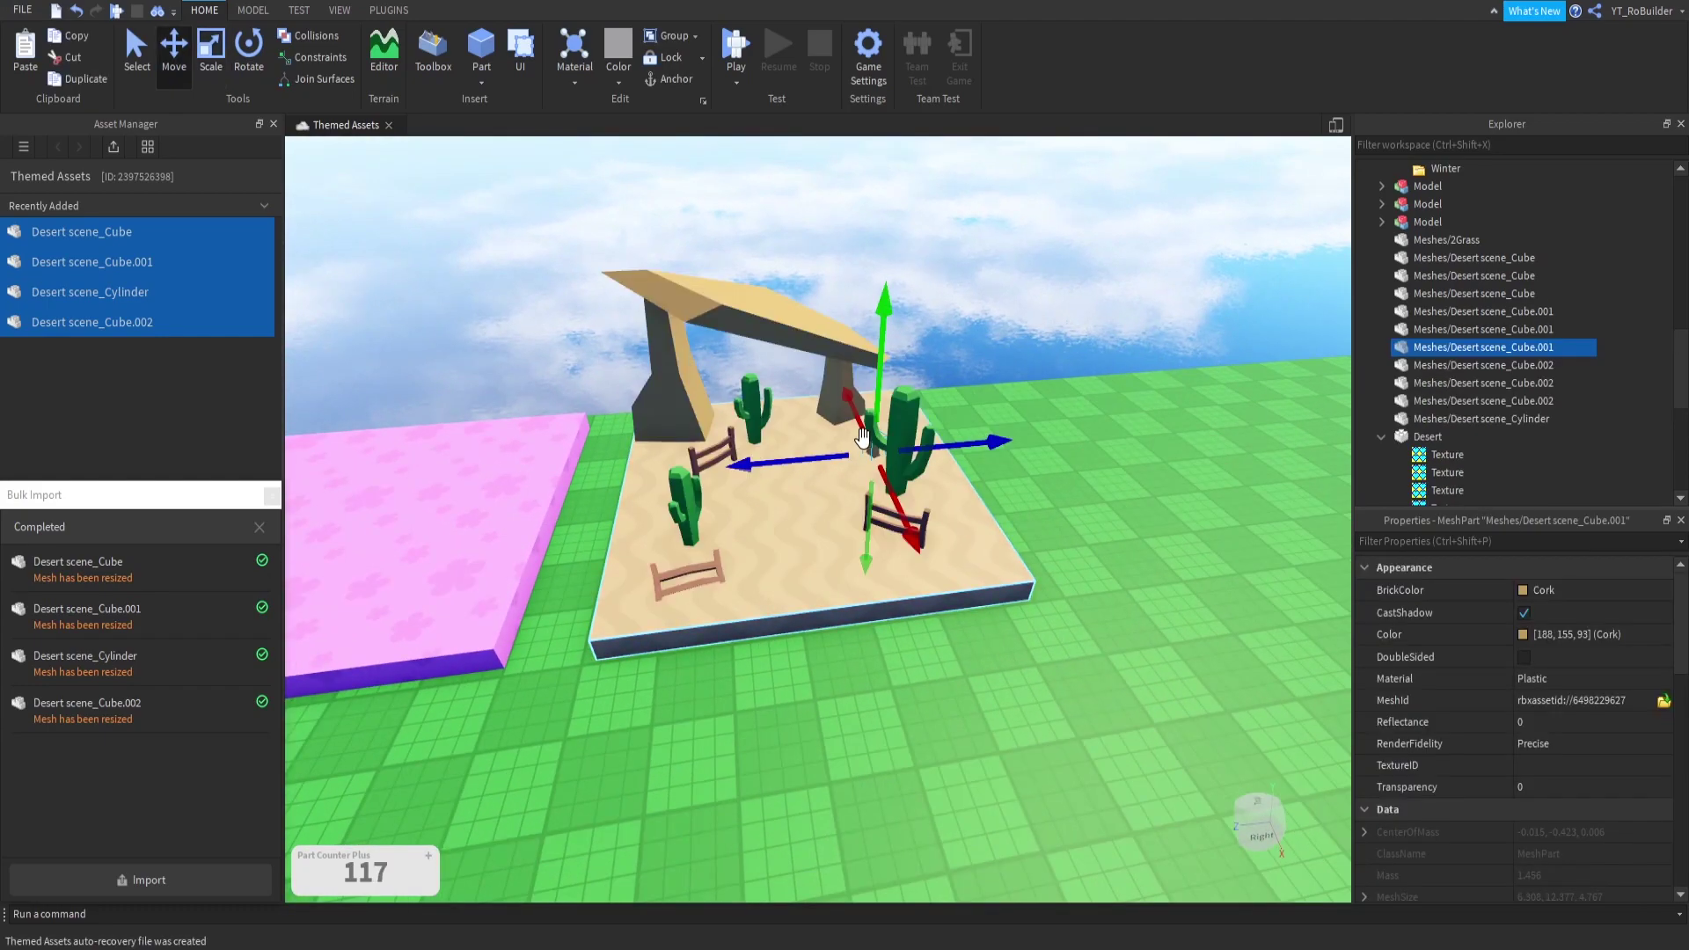
{"action": "left_click", "coordinate": [975, 280]}
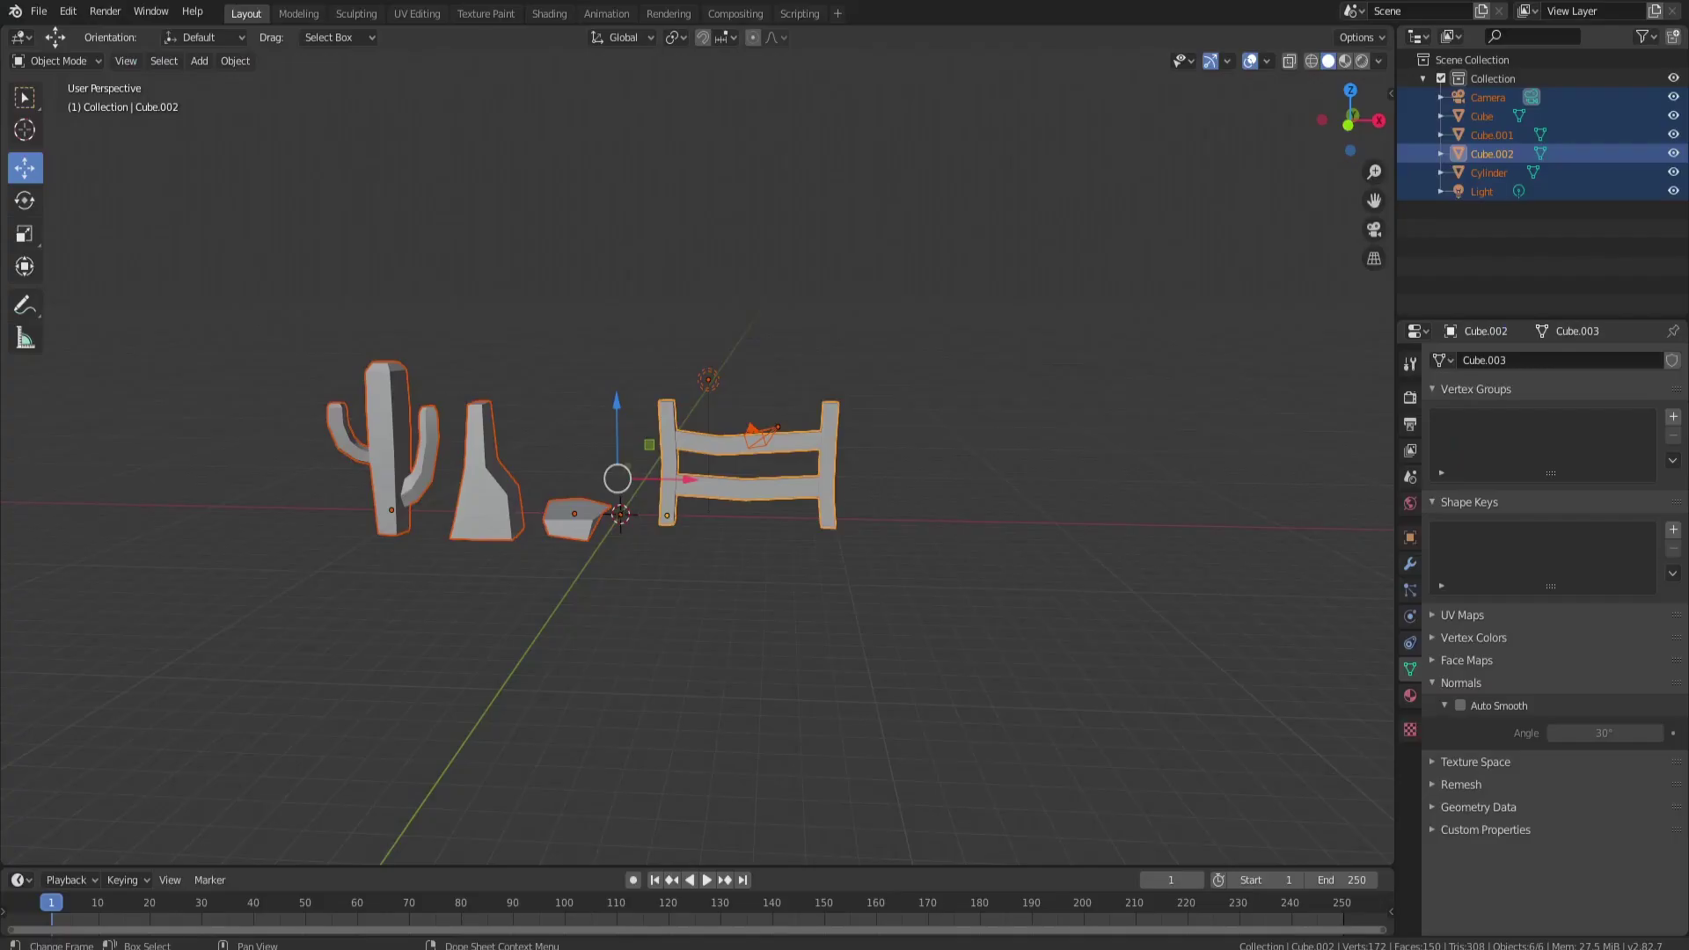
Step: In Blender, select all scene objects, move them about -17.39 m along X away from the origin and deselect them
{"action": "left_click", "coordinate": [673, 594]}
{"action": "left_click_drag", "start_coordinate": [281, 288], "coordinate": [1016, 745]}
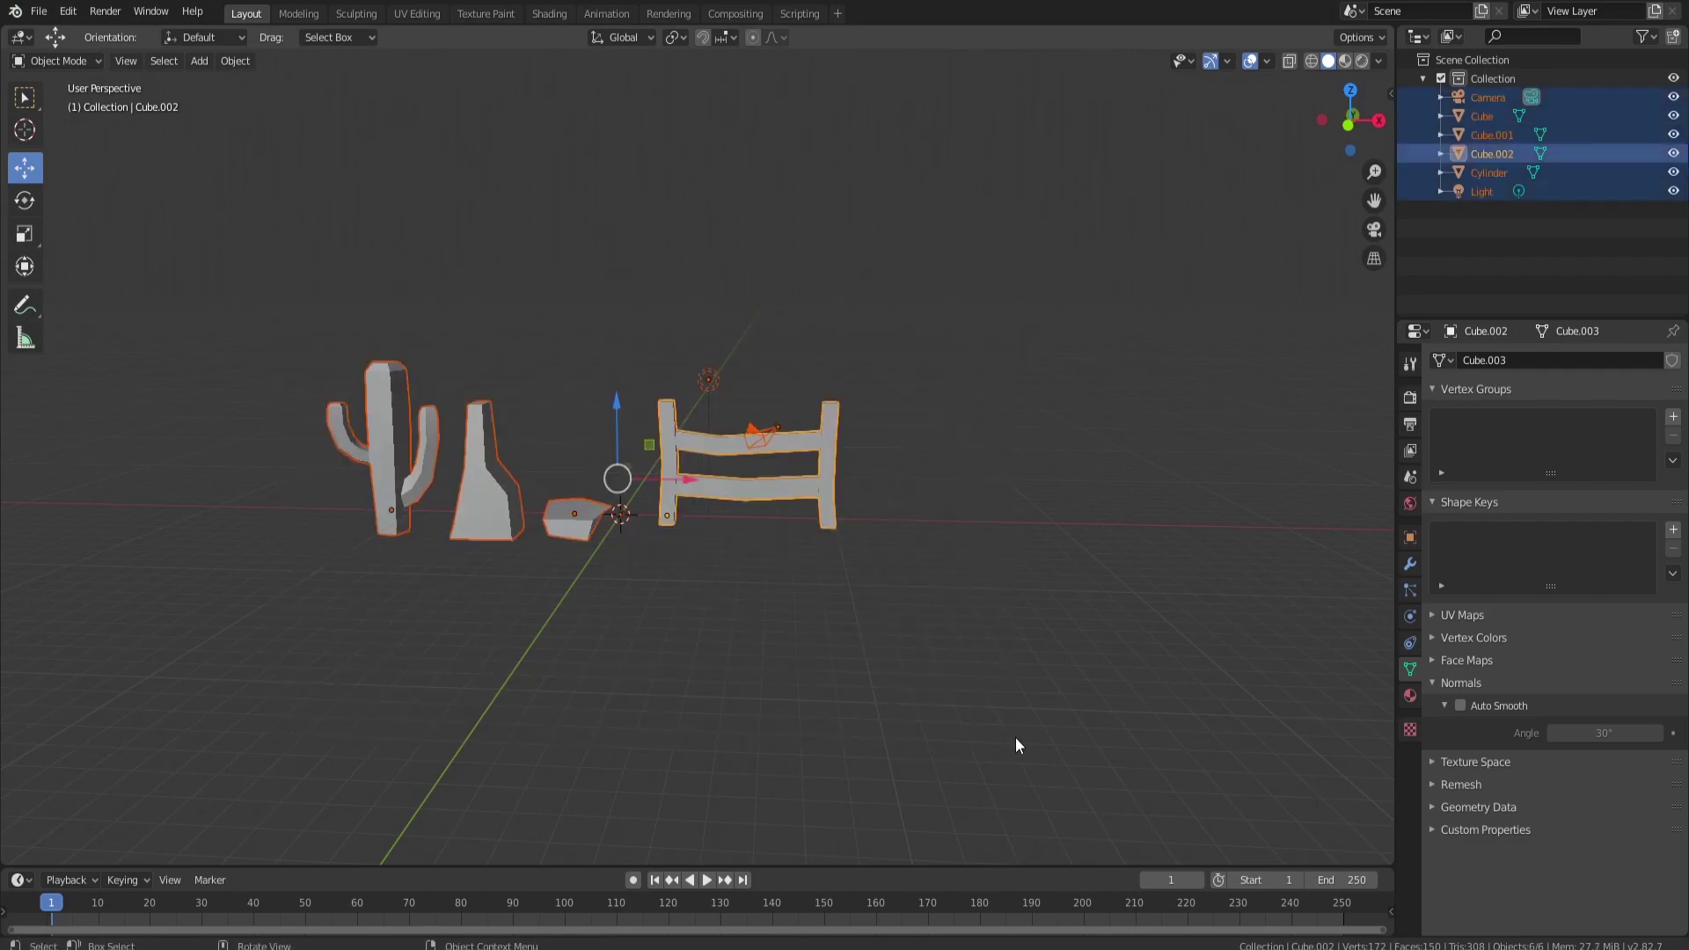
{"action": "left_click_drag", "start_coordinate": [663, 482], "coordinate": [294, 440]}
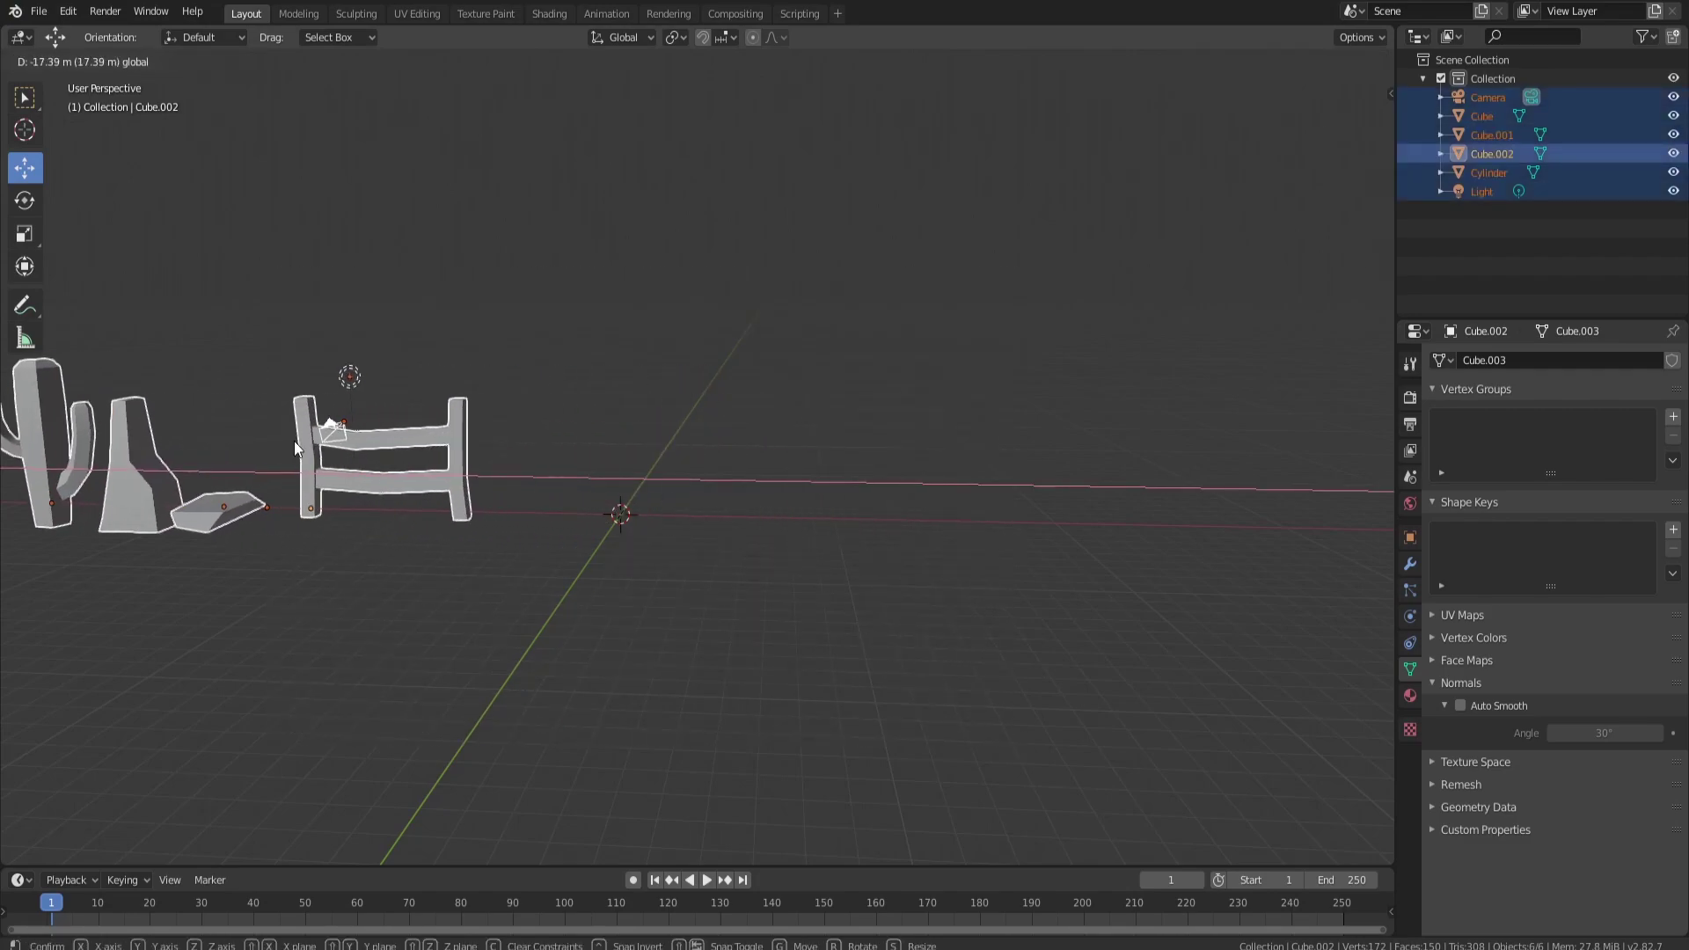
{"action": "left_click", "coordinate": [620, 478]}
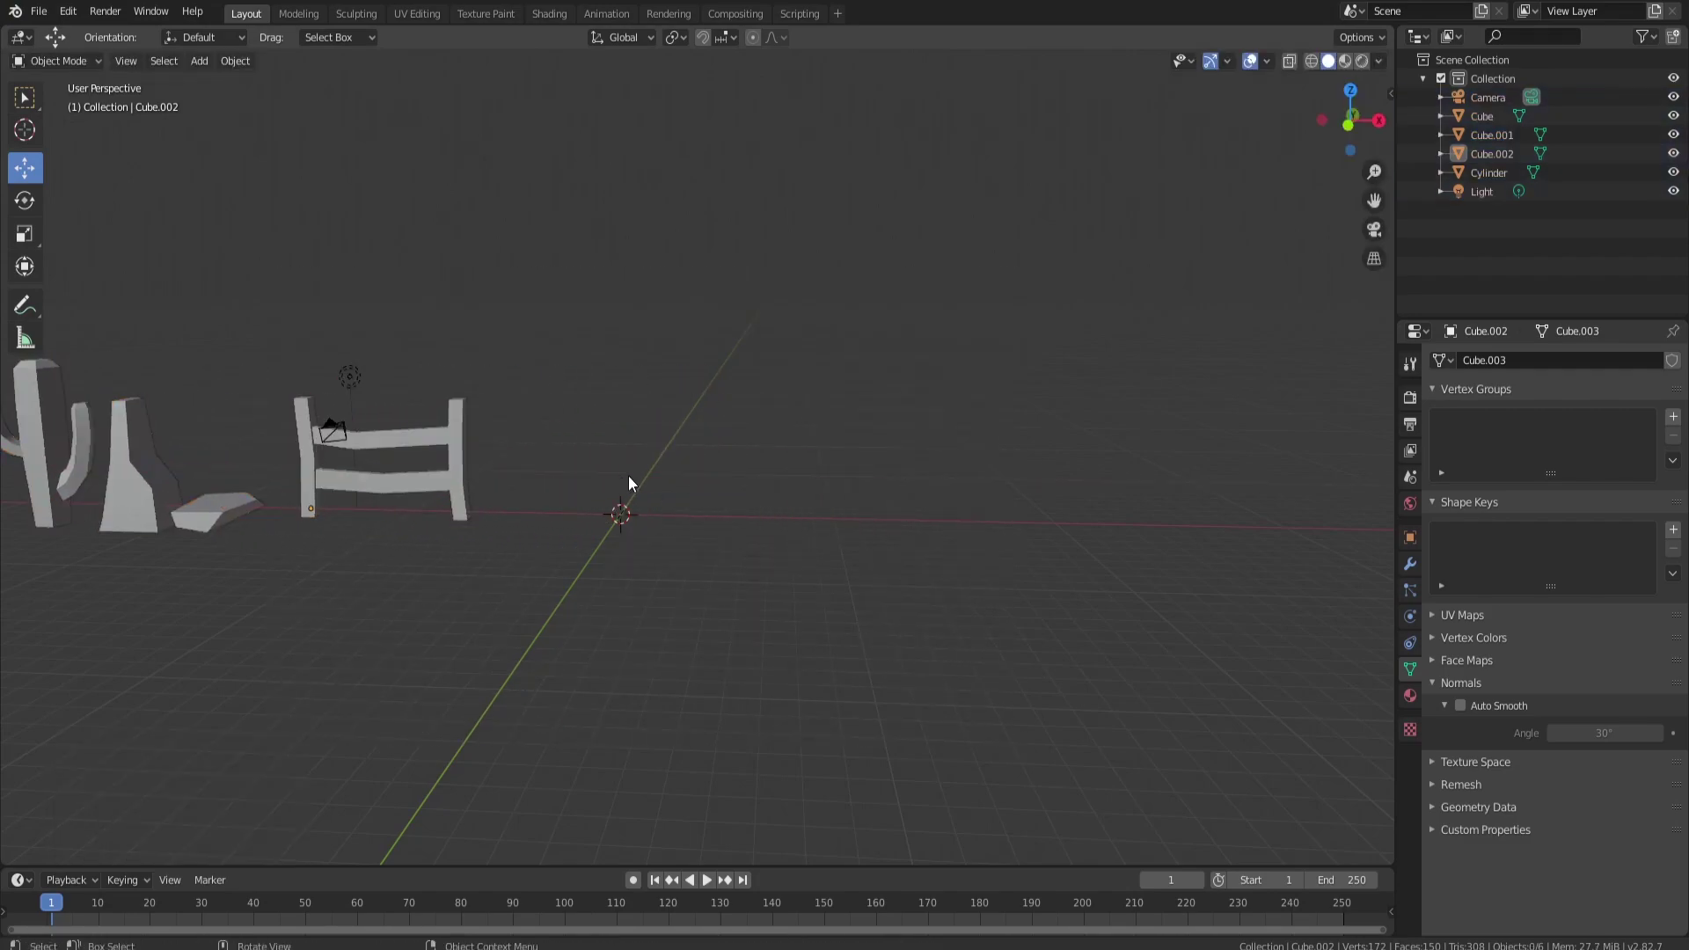
Step: Add a 2 m cube mesh at the world origin
{"action": "key", "text": "shift+a"}
{"action": "mouse_move", "coordinate": [666, 464]}
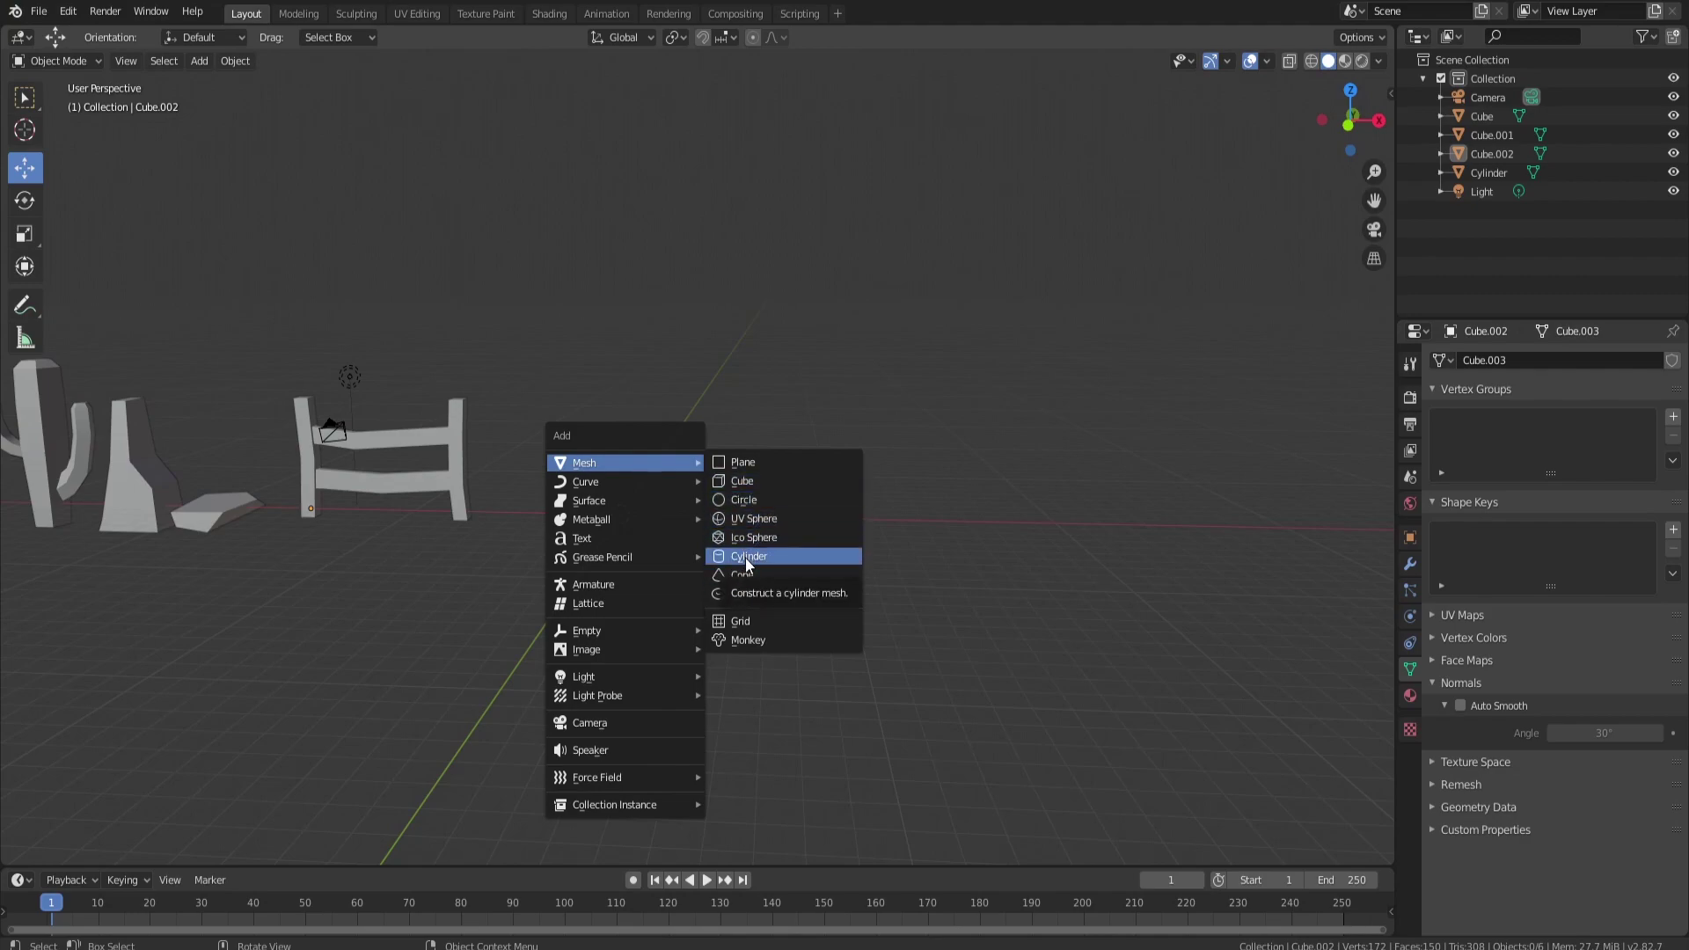
{"action": "left_click", "coordinate": [744, 481]}
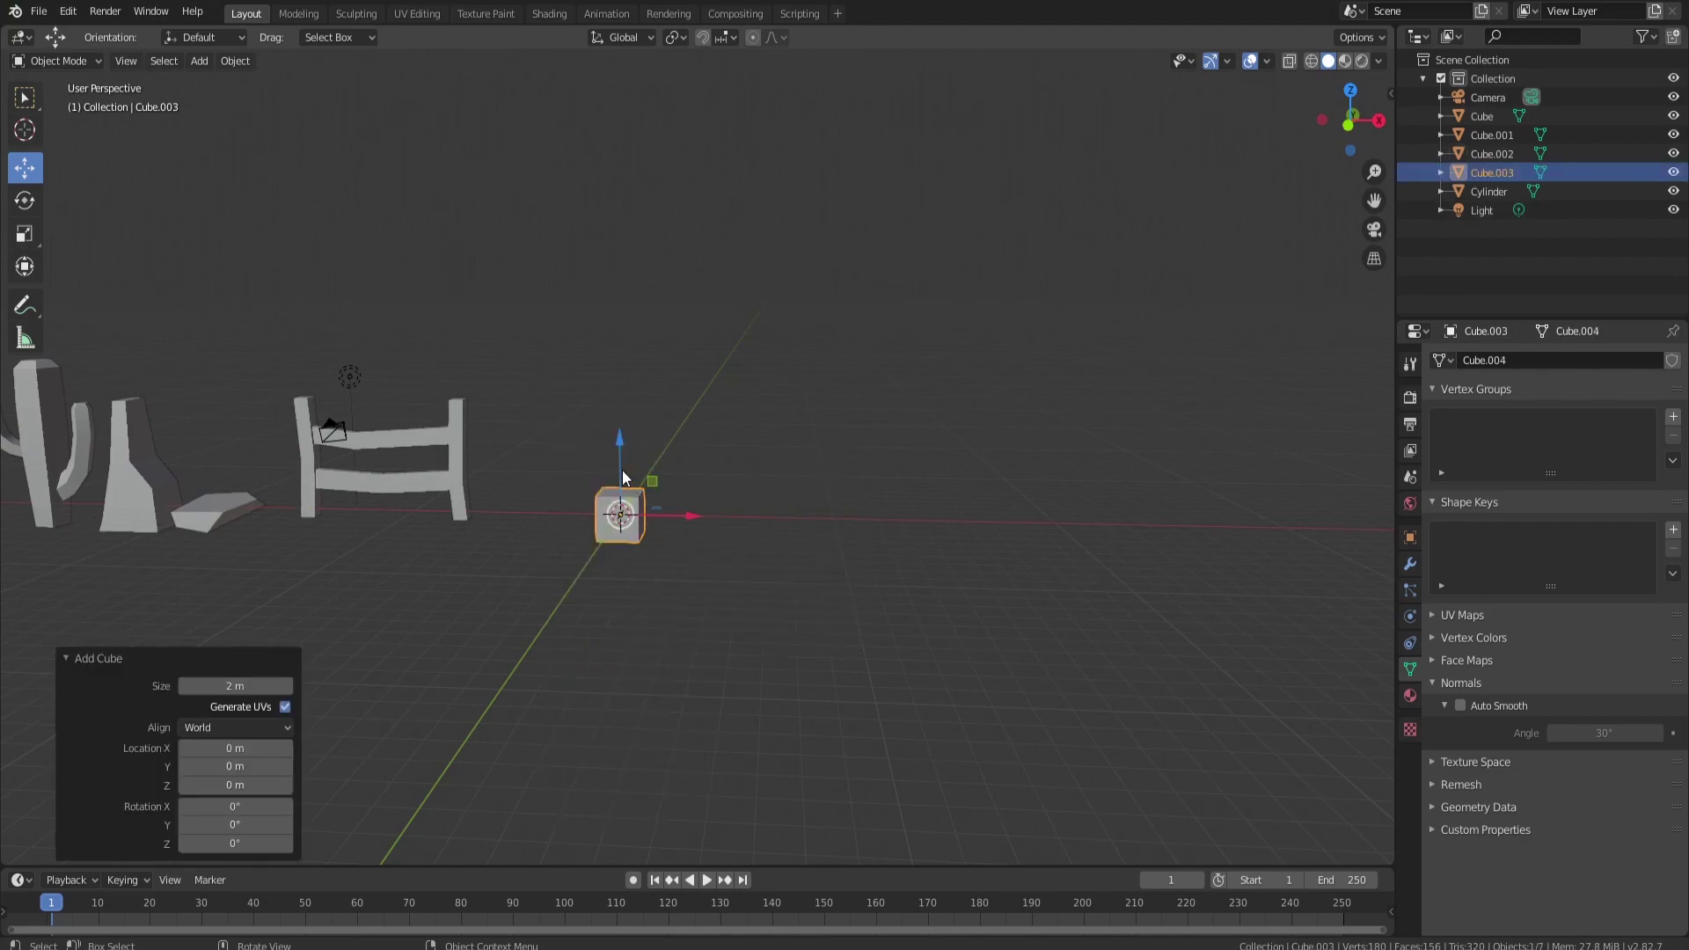
Step: In Edit Mode, extrude the cube's top face upward four times, starting with 1.76 m and ending with 1.52 m
{"action": "key", "text": "Tab"}
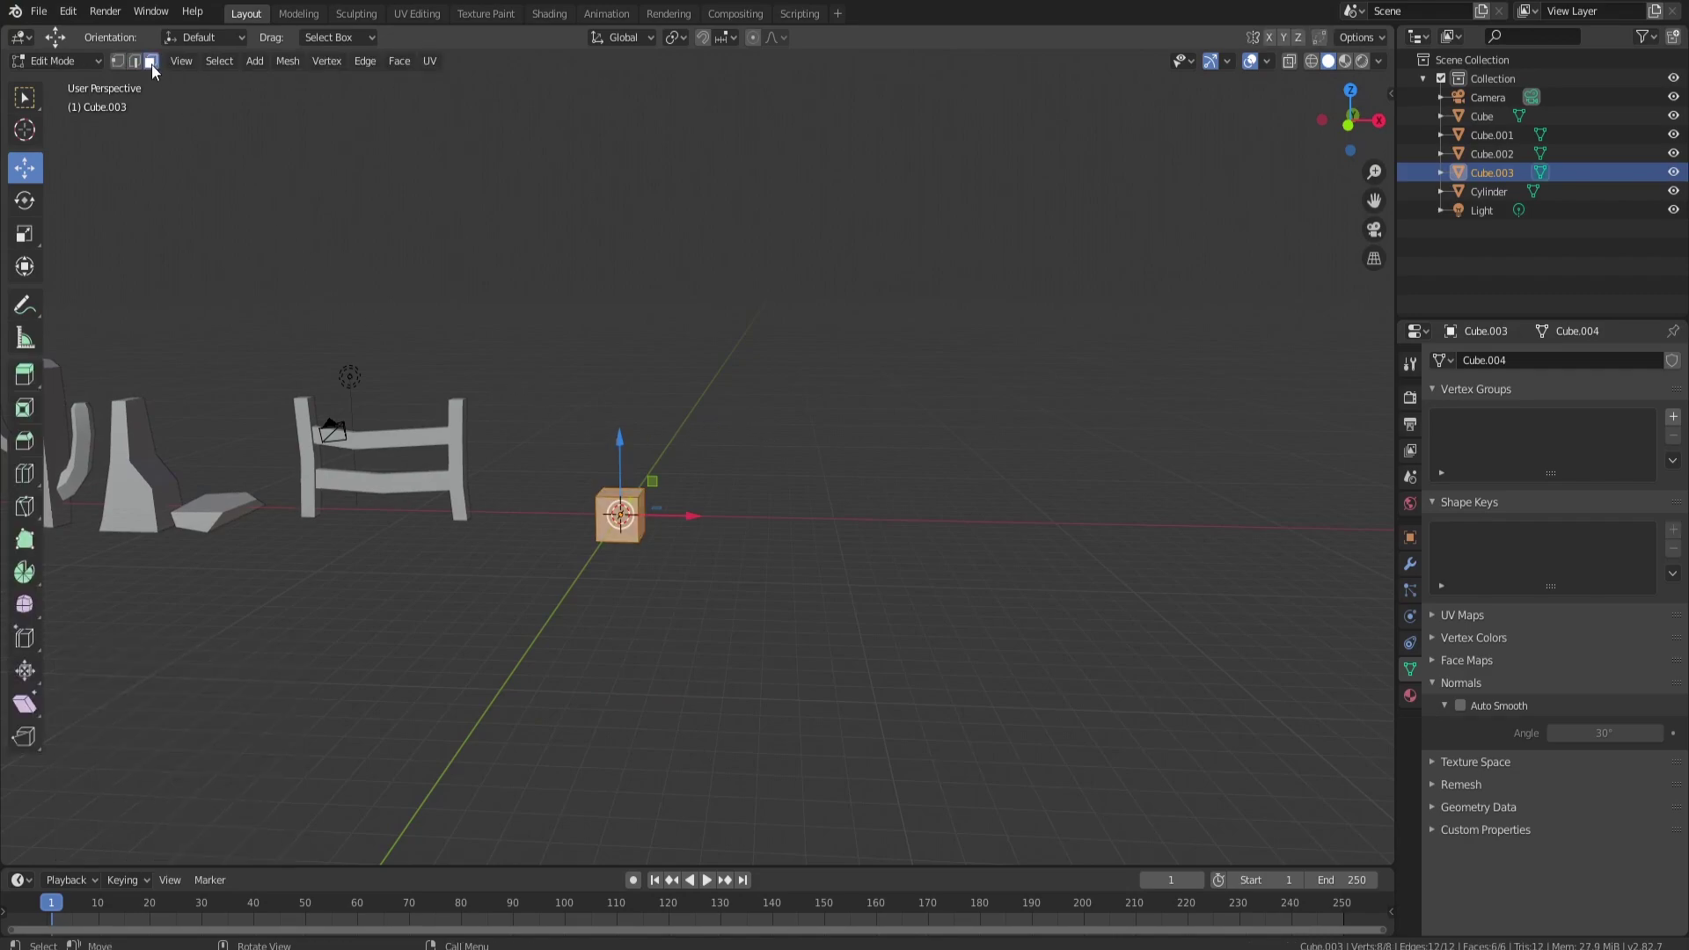
{"action": "scroll", "coordinate": [587, 400], "scroll_direction": "up", "scroll_amount": 4}
{"action": "left_click", "coordinate": [552, 530]}
{"action": "middle_click_drag", "start_coordinate": [554, 486], "coordinate": [588, 452]}
{"action": "key", "text": "e"}
{"action": "left_click", "coordinate": [551, 368]}
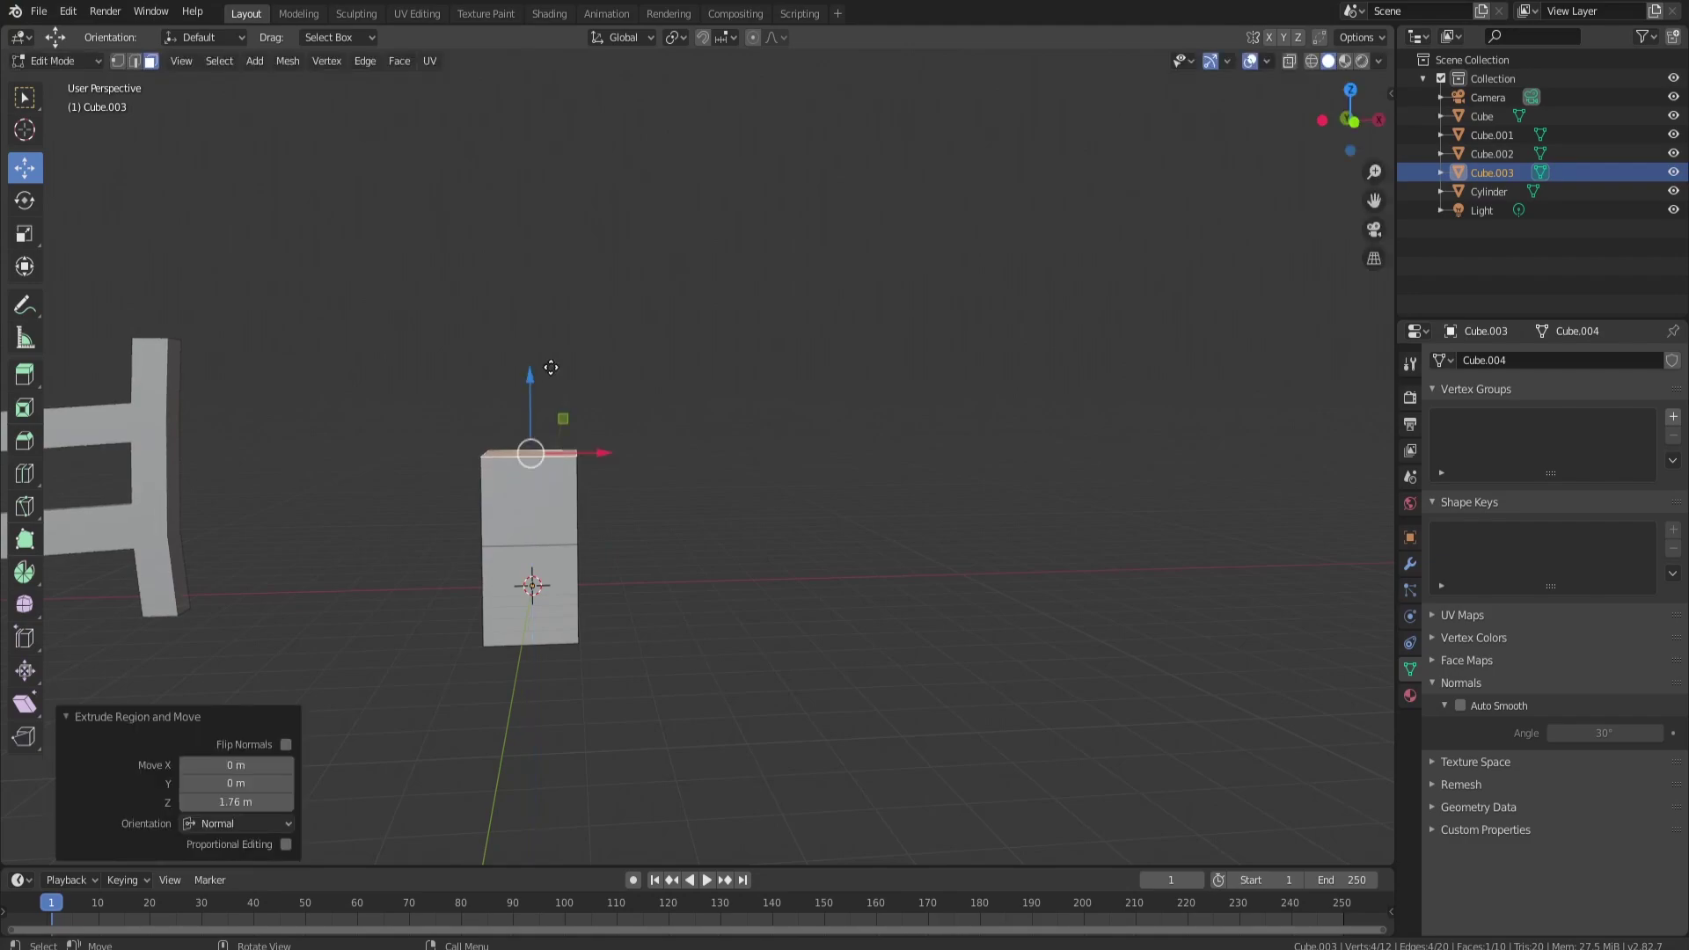
{"action": "key", "text": "e"}
{"action": "left_click", "coordinate": [562, 280]}
{"action": "key", "text": "e"}
{"action": "left_click", "coordinate": [564, 234]}
{"action": "key", "text": "e"}
{"action": "left_click", "coordinate": [582, 148]}
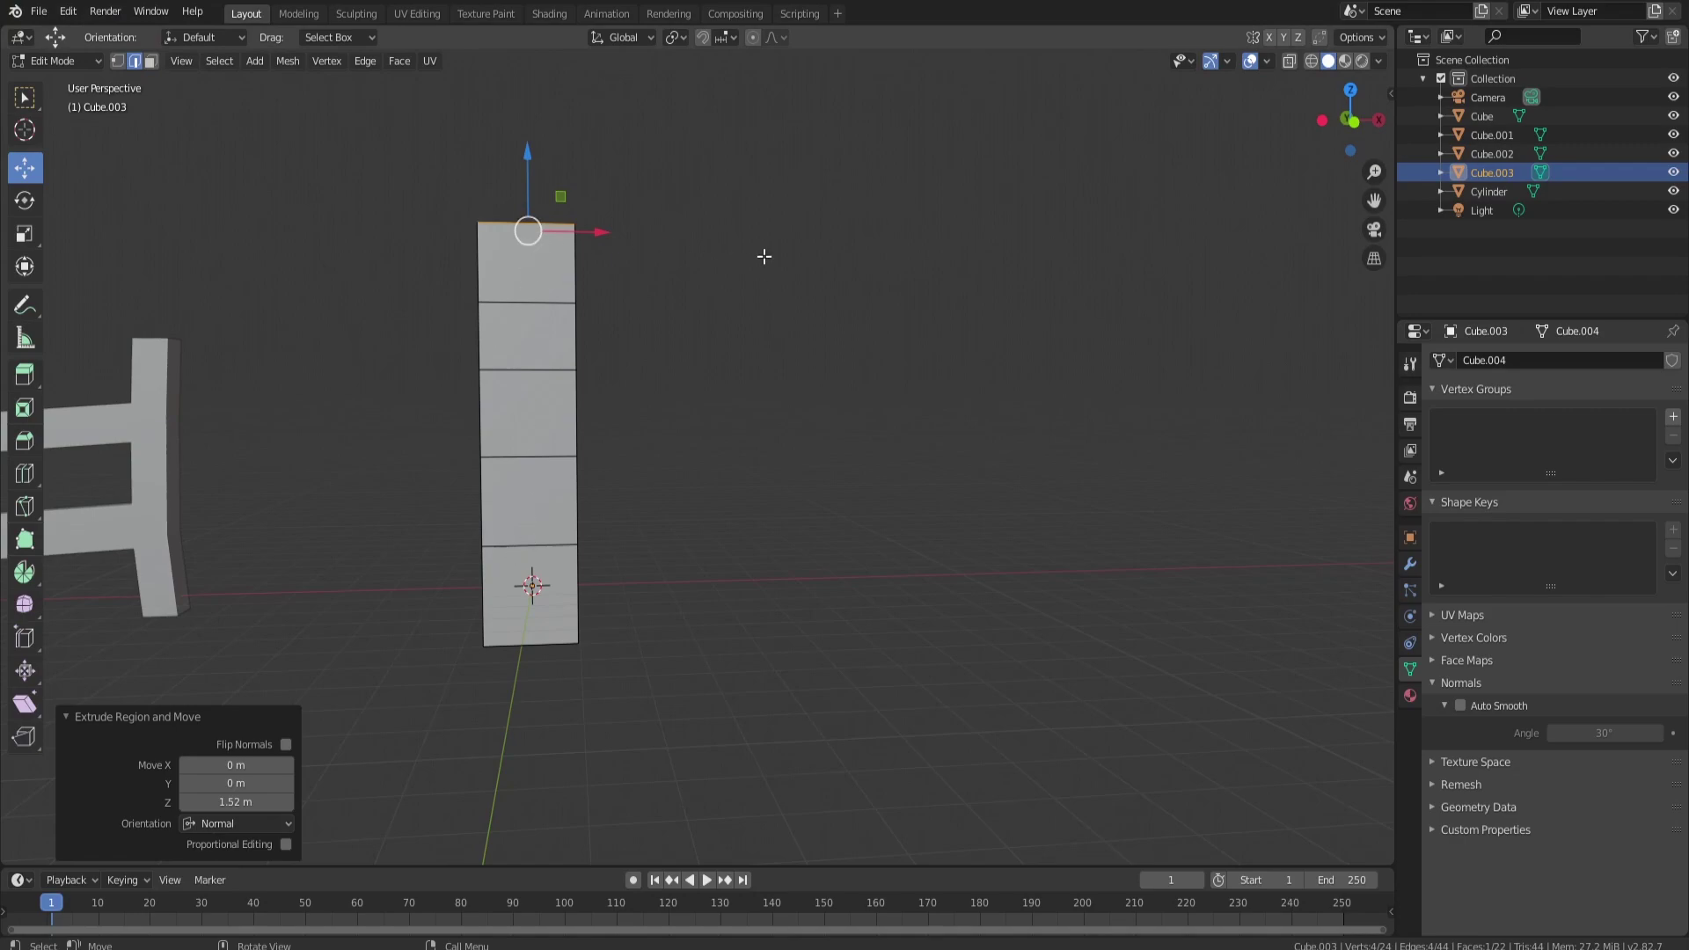
Step: Taper the column into a spike: scale its top face to 0.111 and narrow the edge loops progressively less towards the base
{"action": "key", "text": "s"}
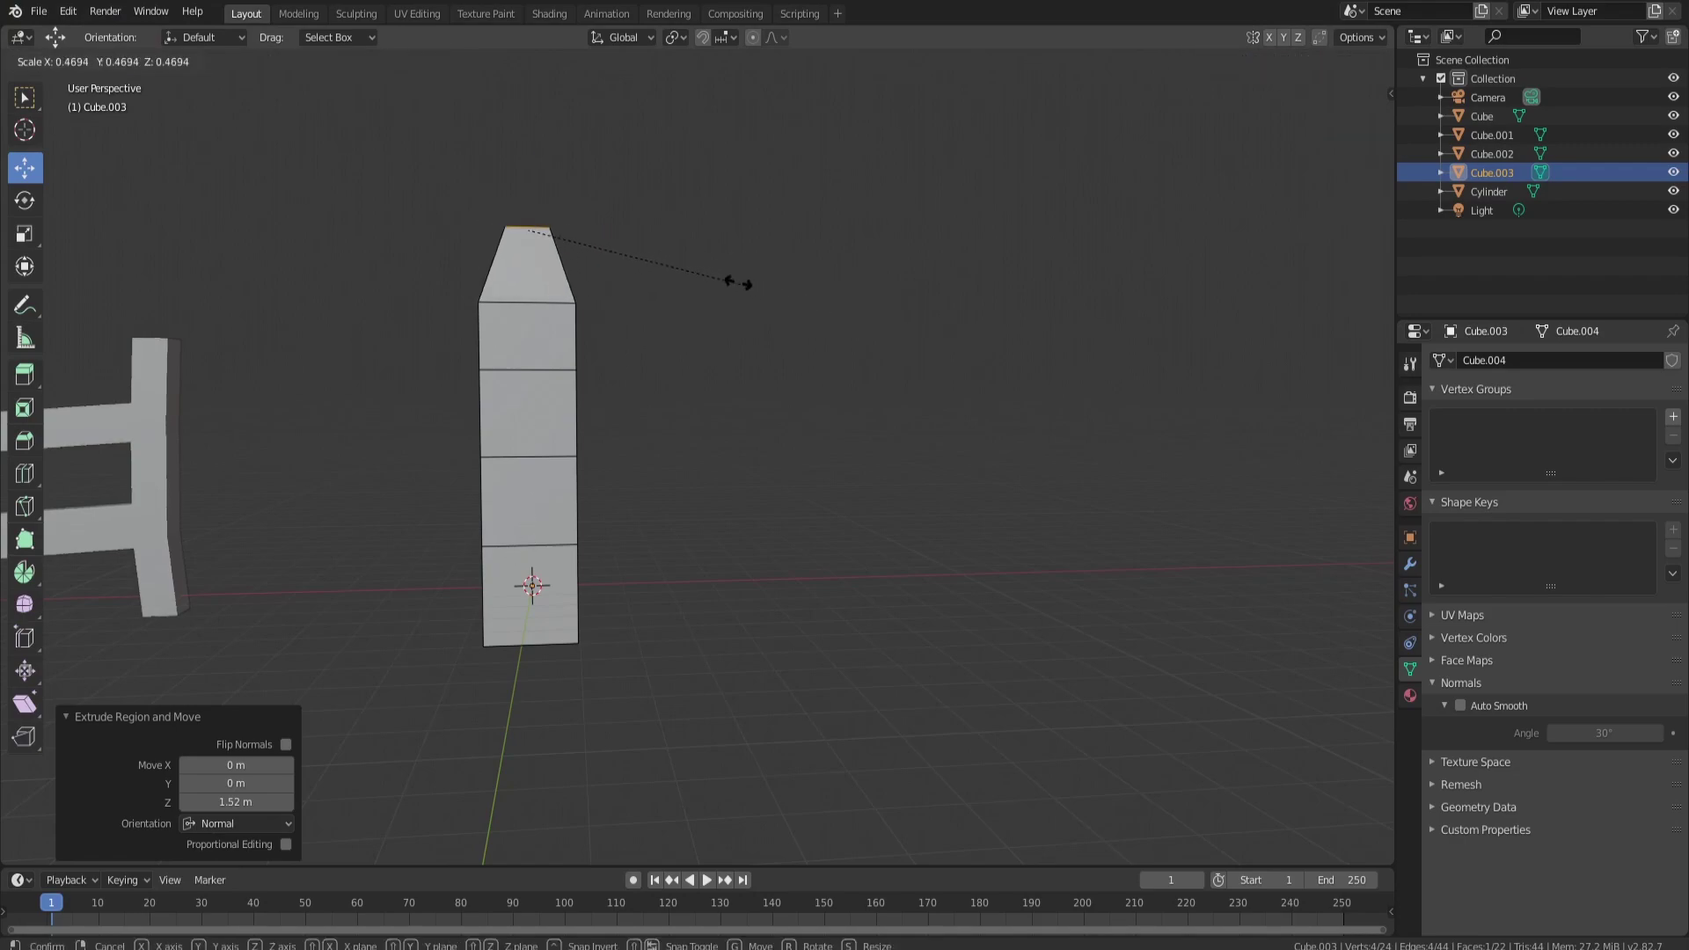
{"action": "left_click", "coordinate": [579, 240]}
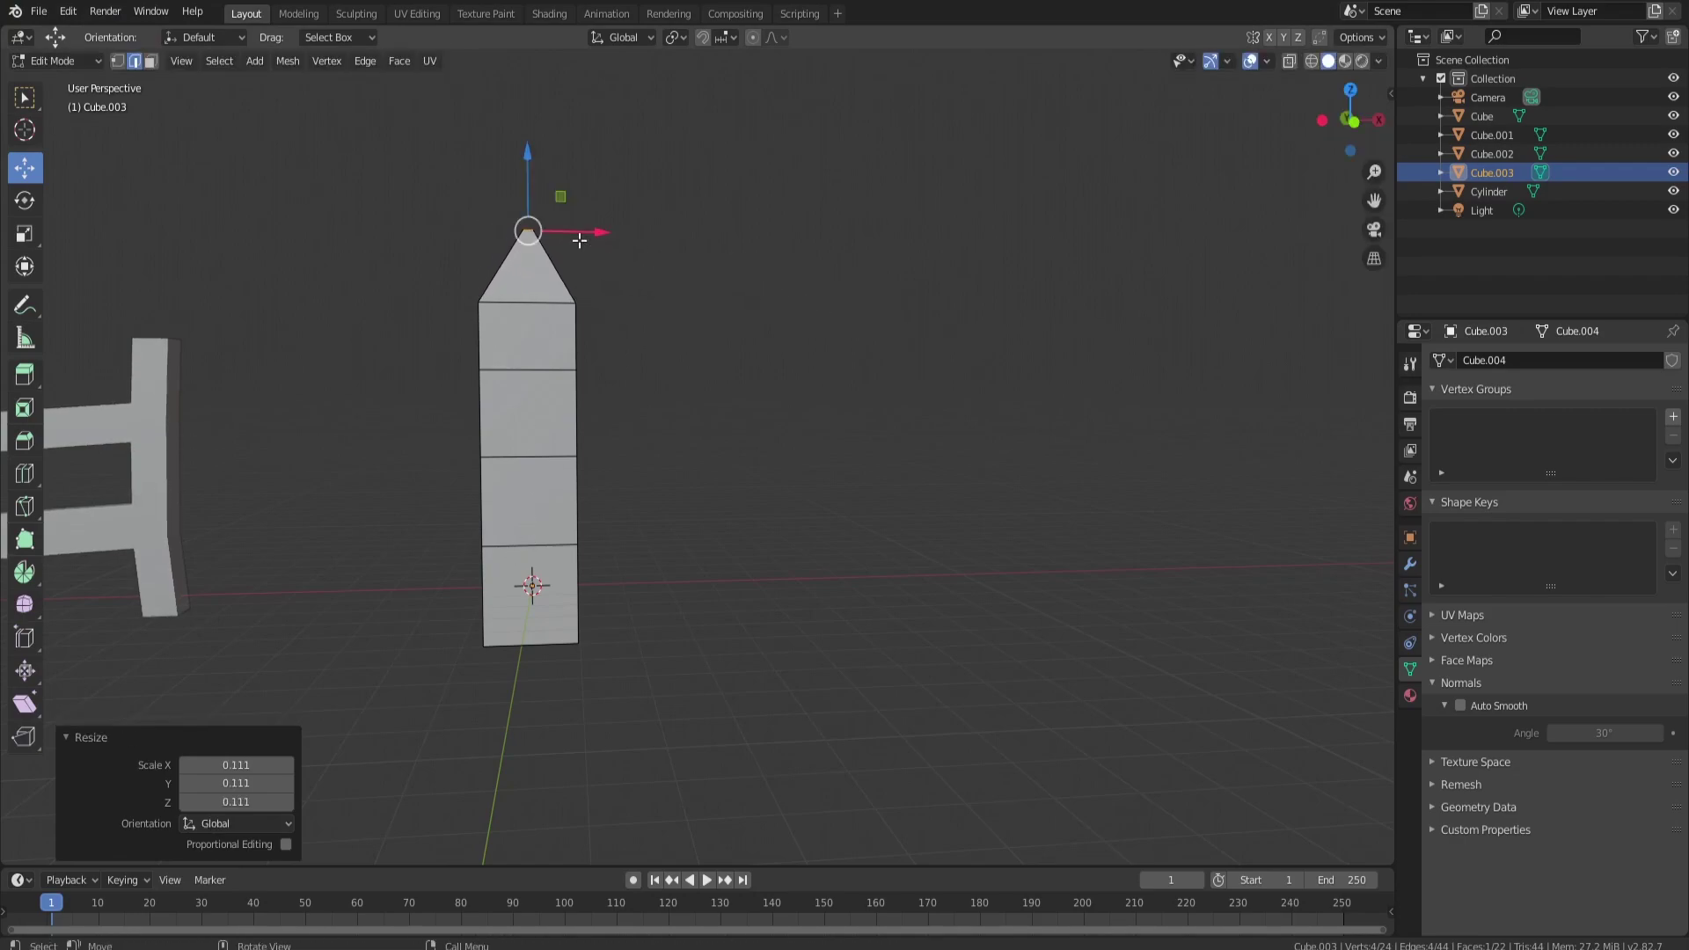
{"action": "left_click", "coordinate": [539, 300], "text": "alt"}
{"action": "key", "text": "s"}
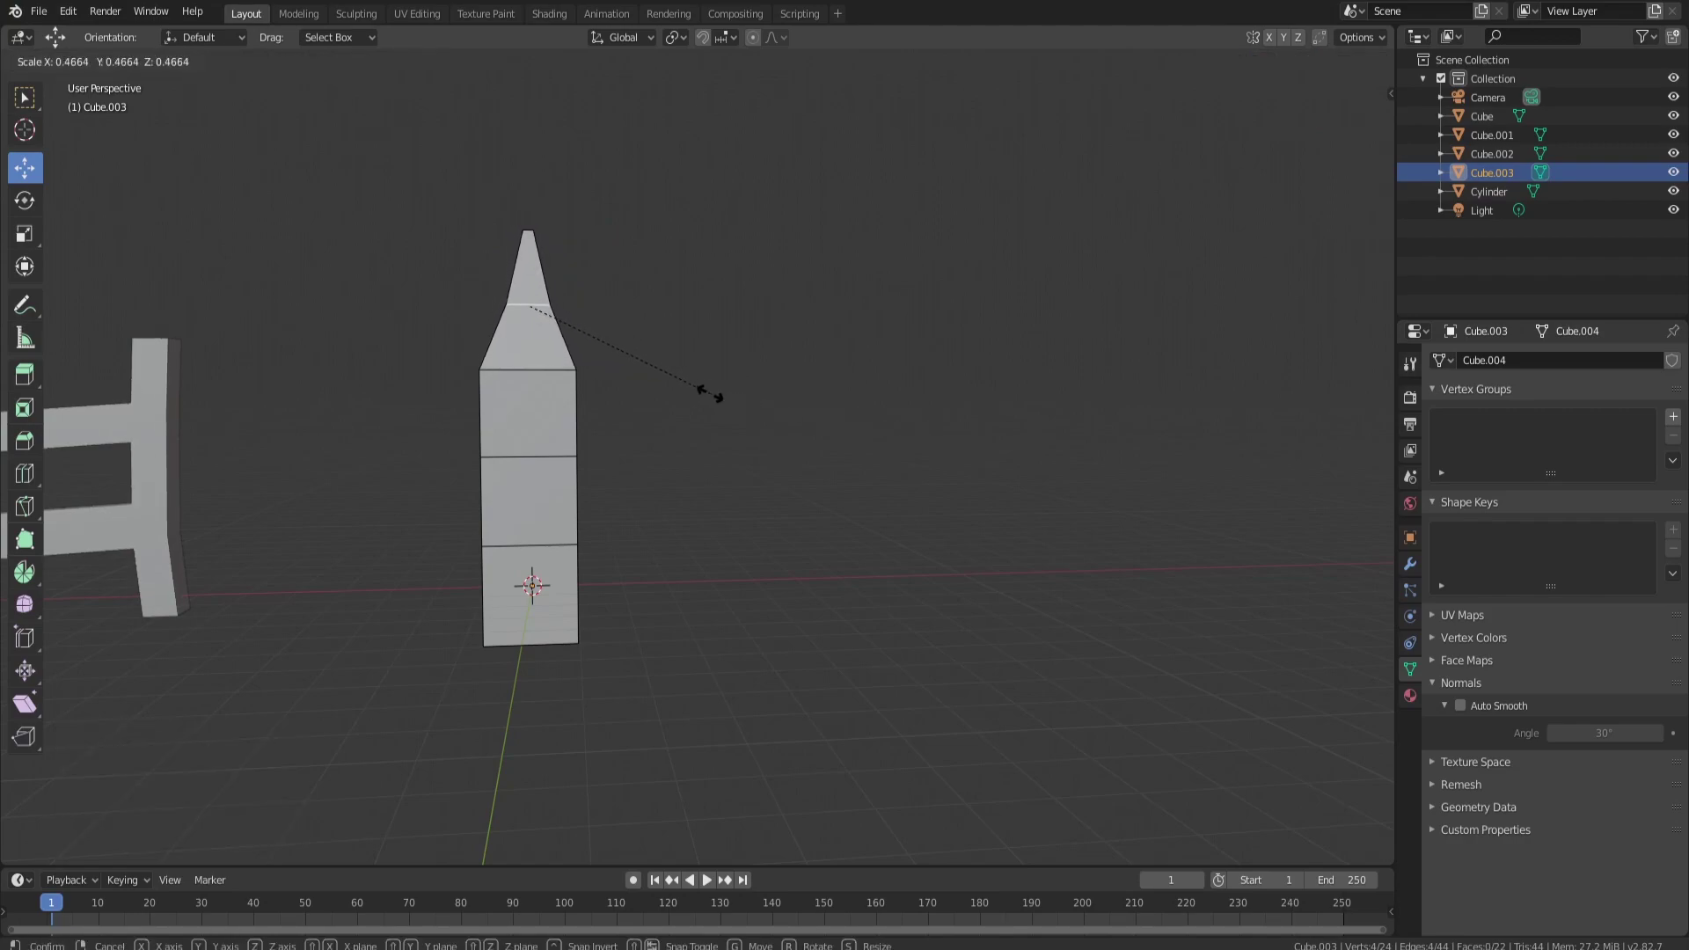
{"action": "left_click", "coordinate": [709, 393]}
{"action": "left_click", "coordinate": [529, 369], "text": "alt"}
{"action": "key", "text": "s"}
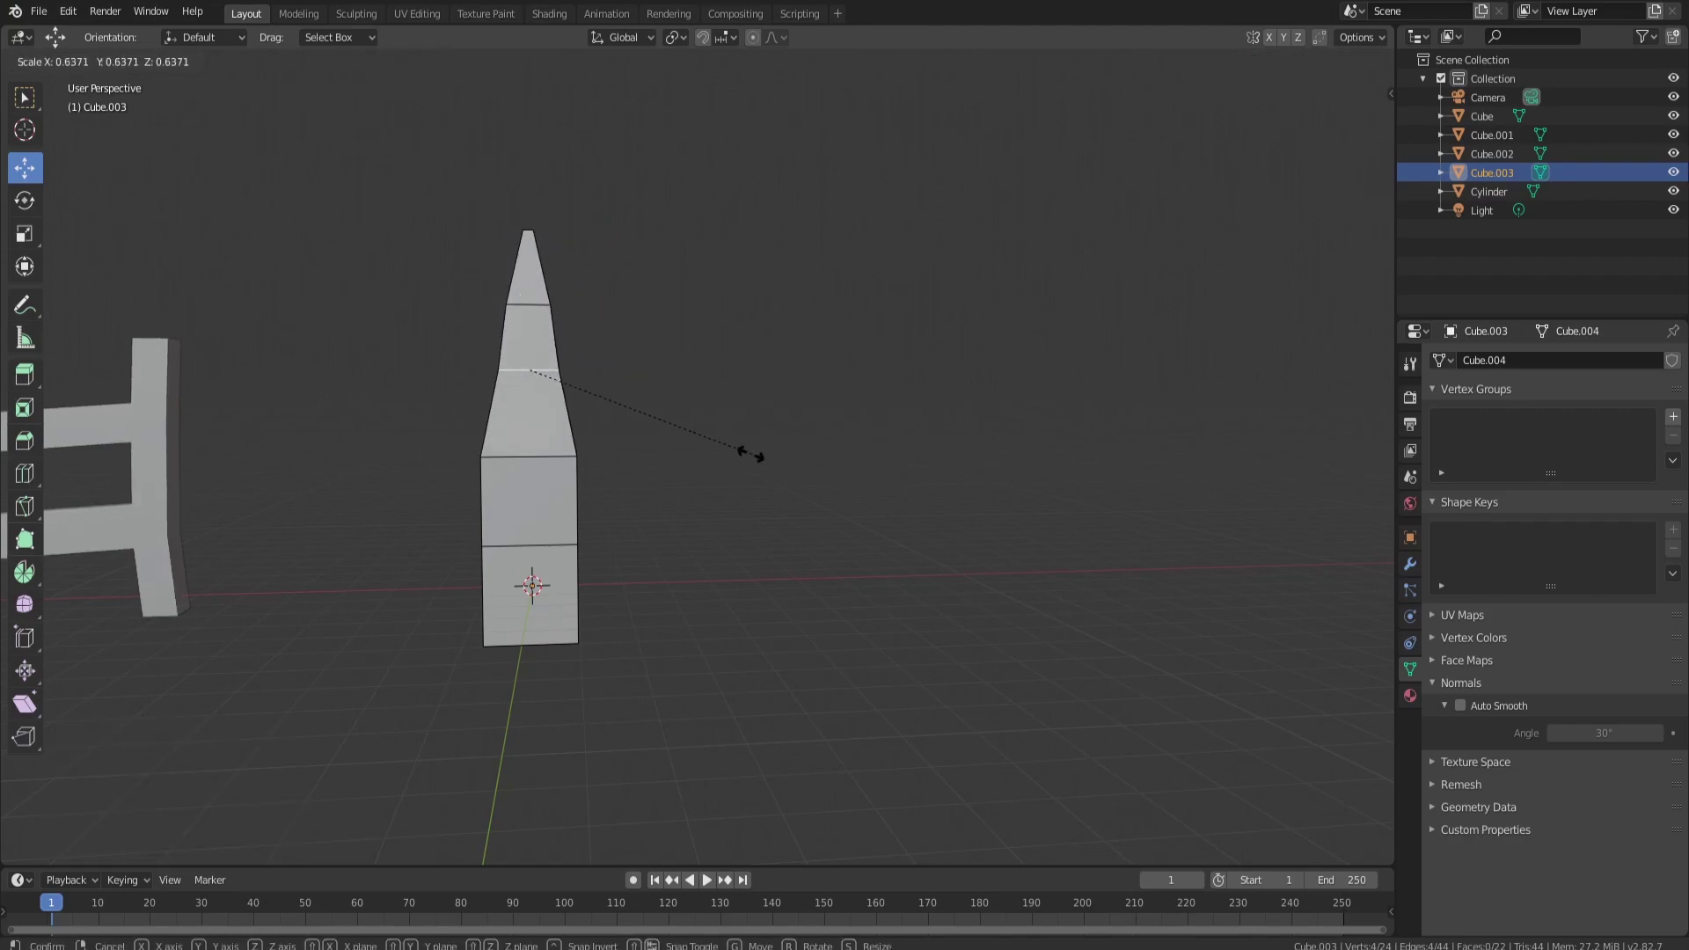
{"action": "left_click", "coordinate": [756, 454]}
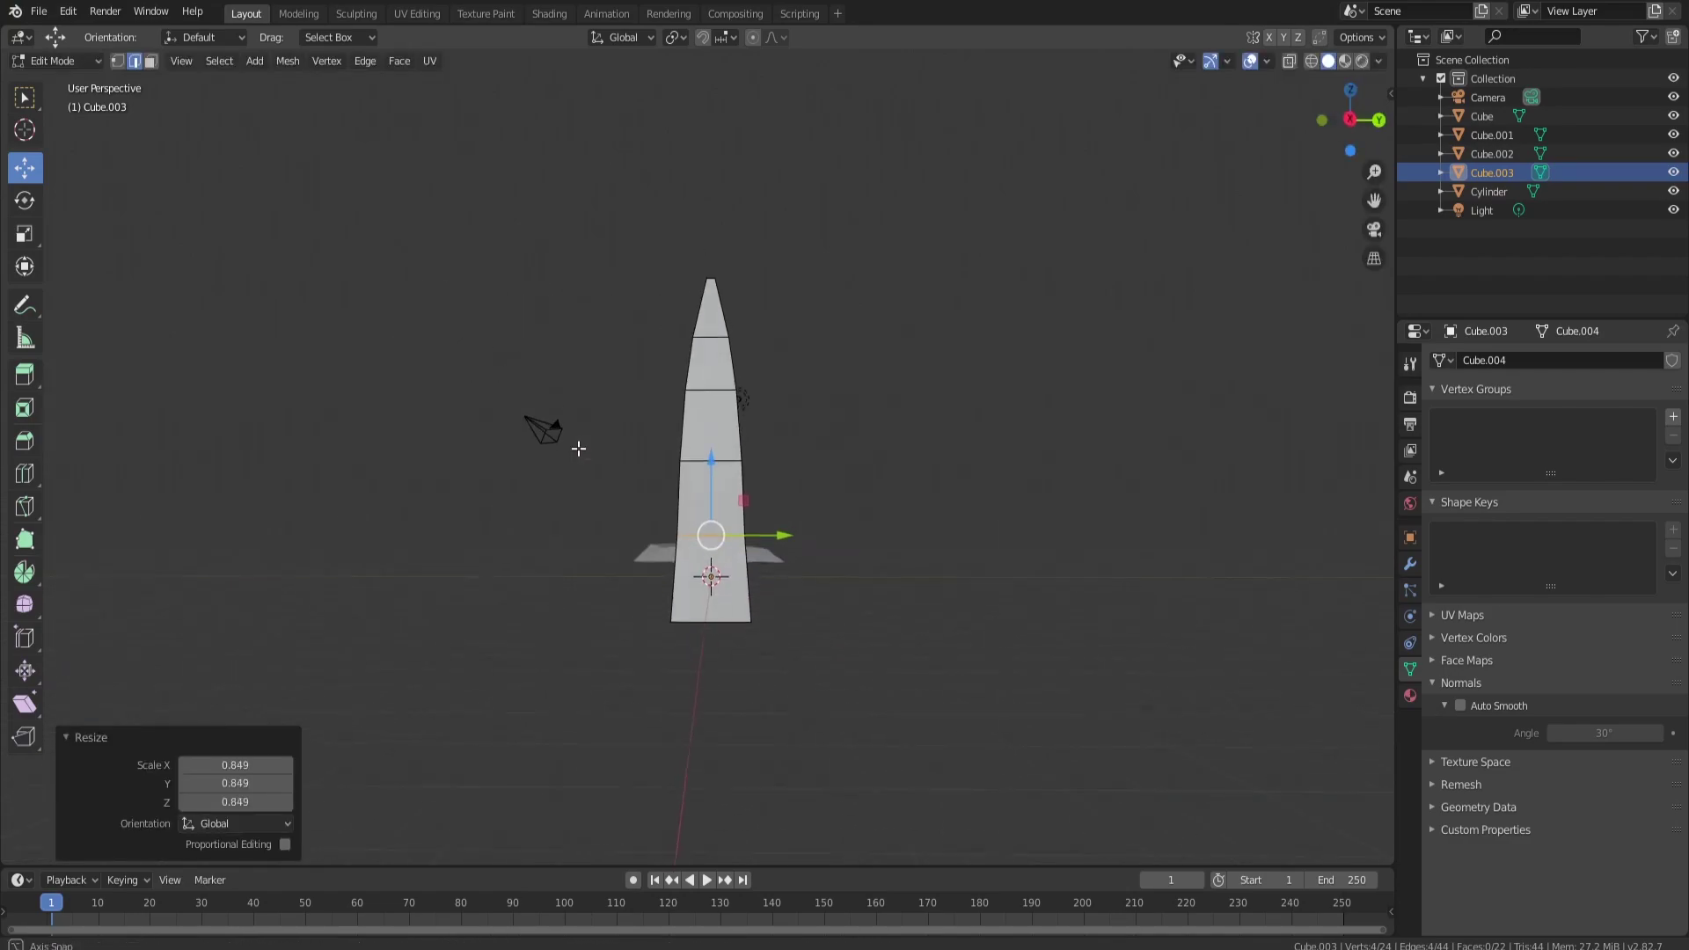
Step: With proportional editing on at a size of about 6.73, move the spike's tip face 1.92 m in X and -0.49 m in Z
{"action": "middle_click_drag", "start_coordinate": [577, 448], "coordinate": [574, 280]}
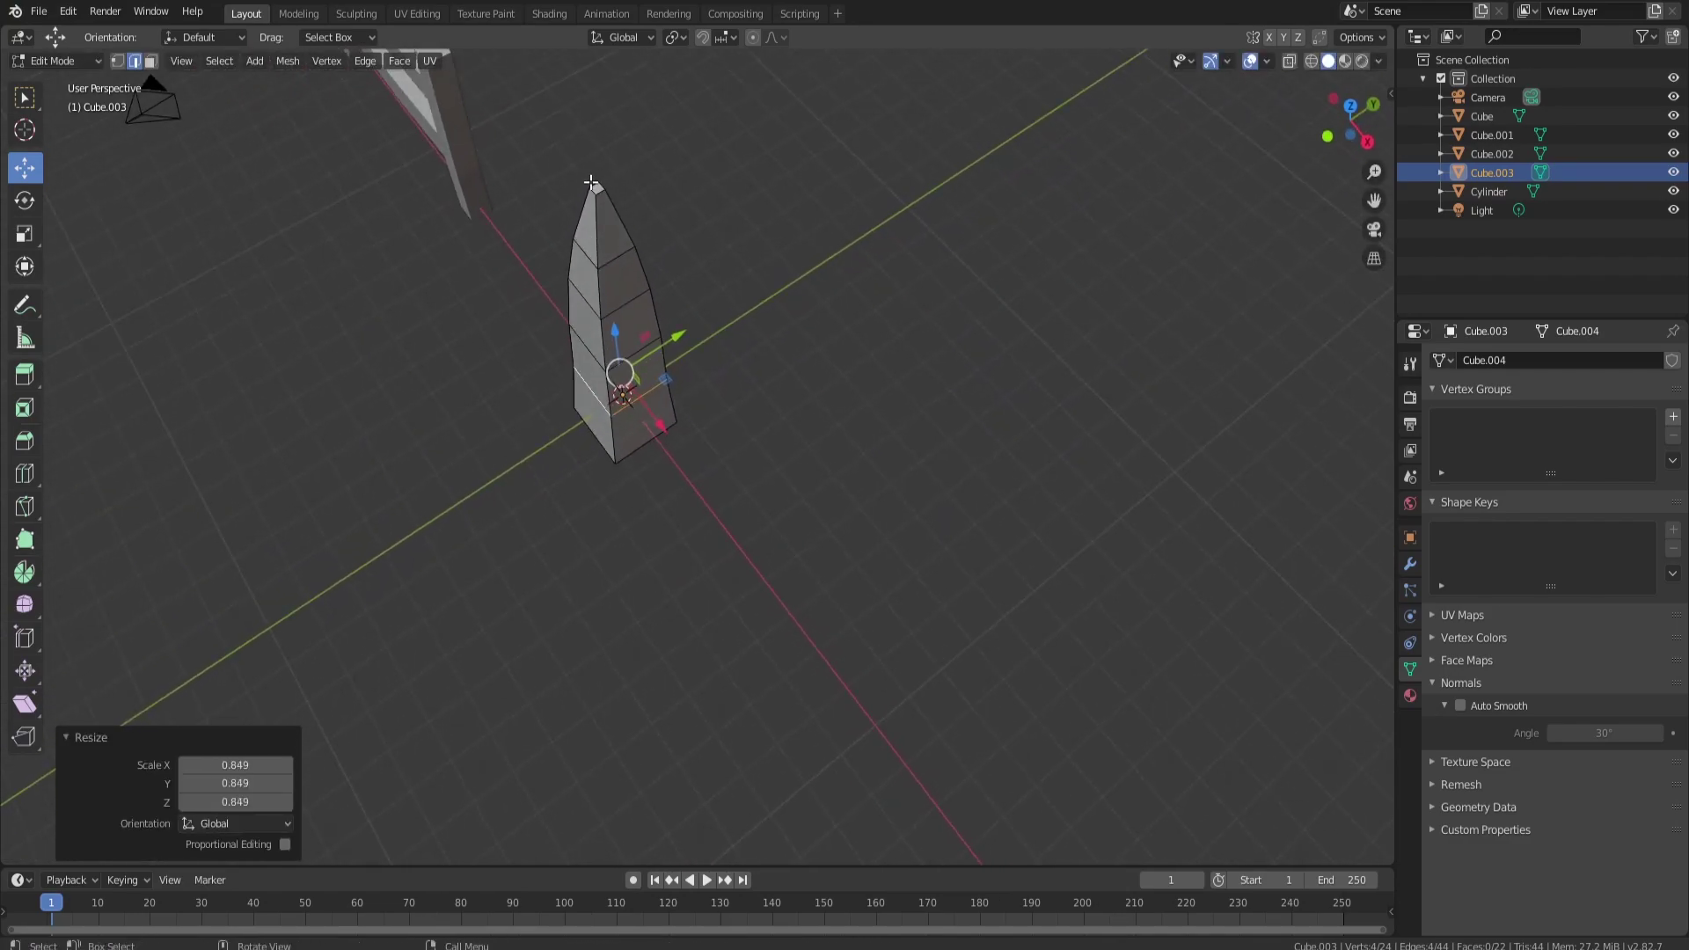
{"action": "left_click", "coordinate": [591, 182]}
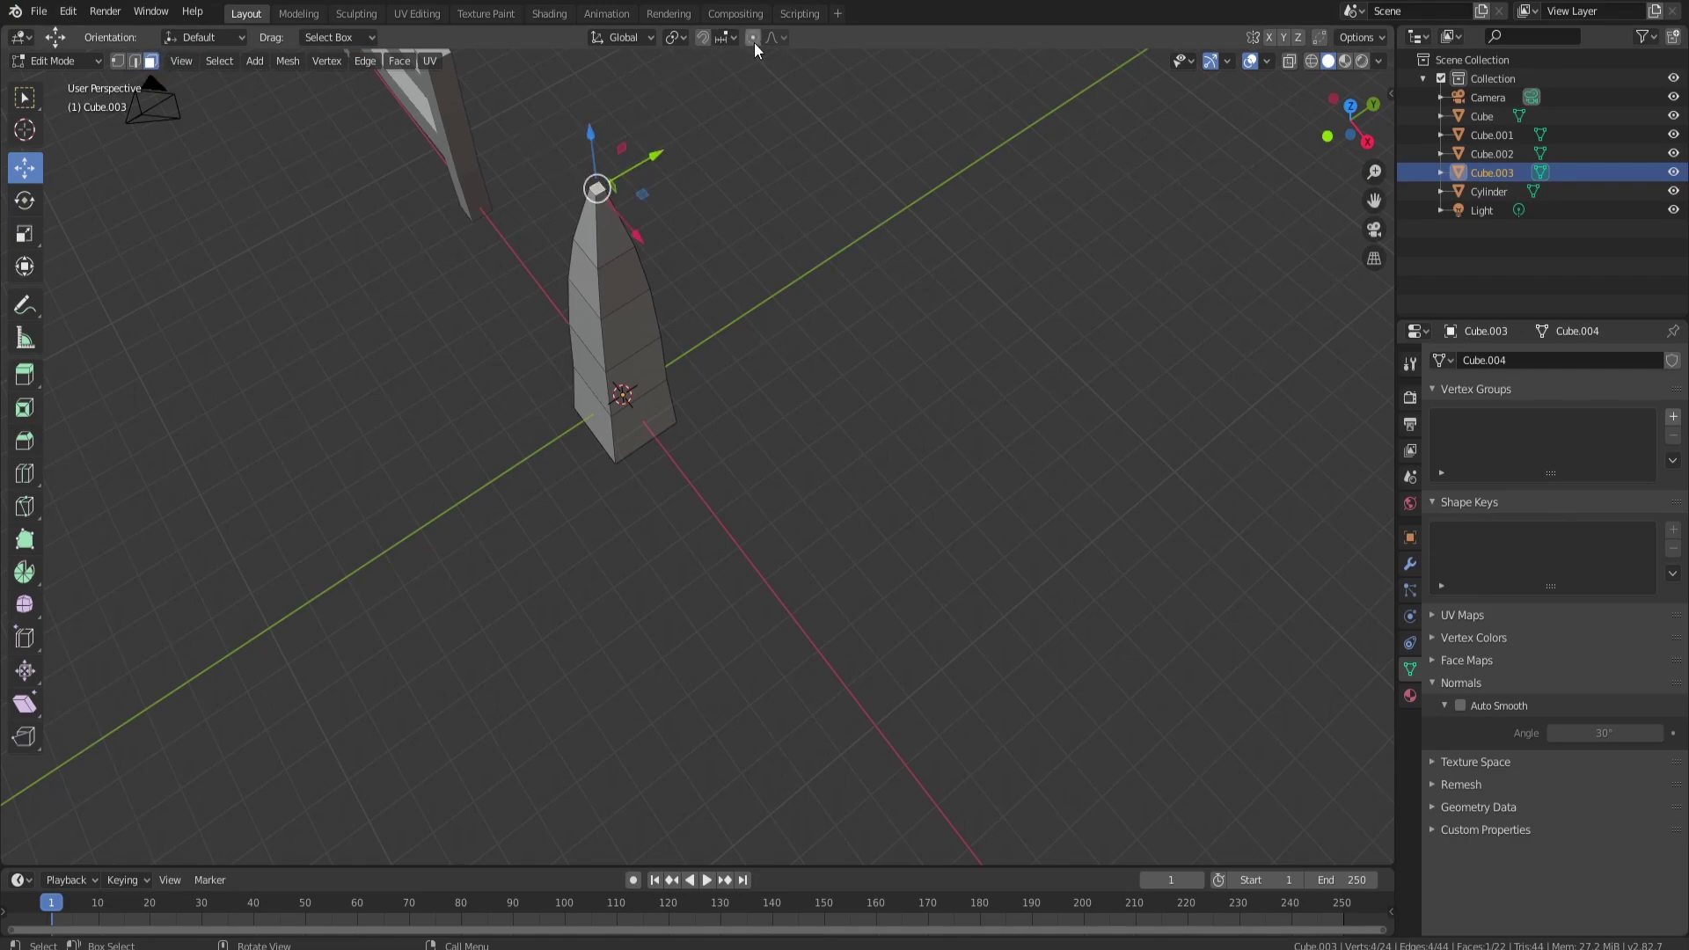
{"action": "middle_click_drag", "start_coordinate": [769, 252], "coordinate": [756, 71]}
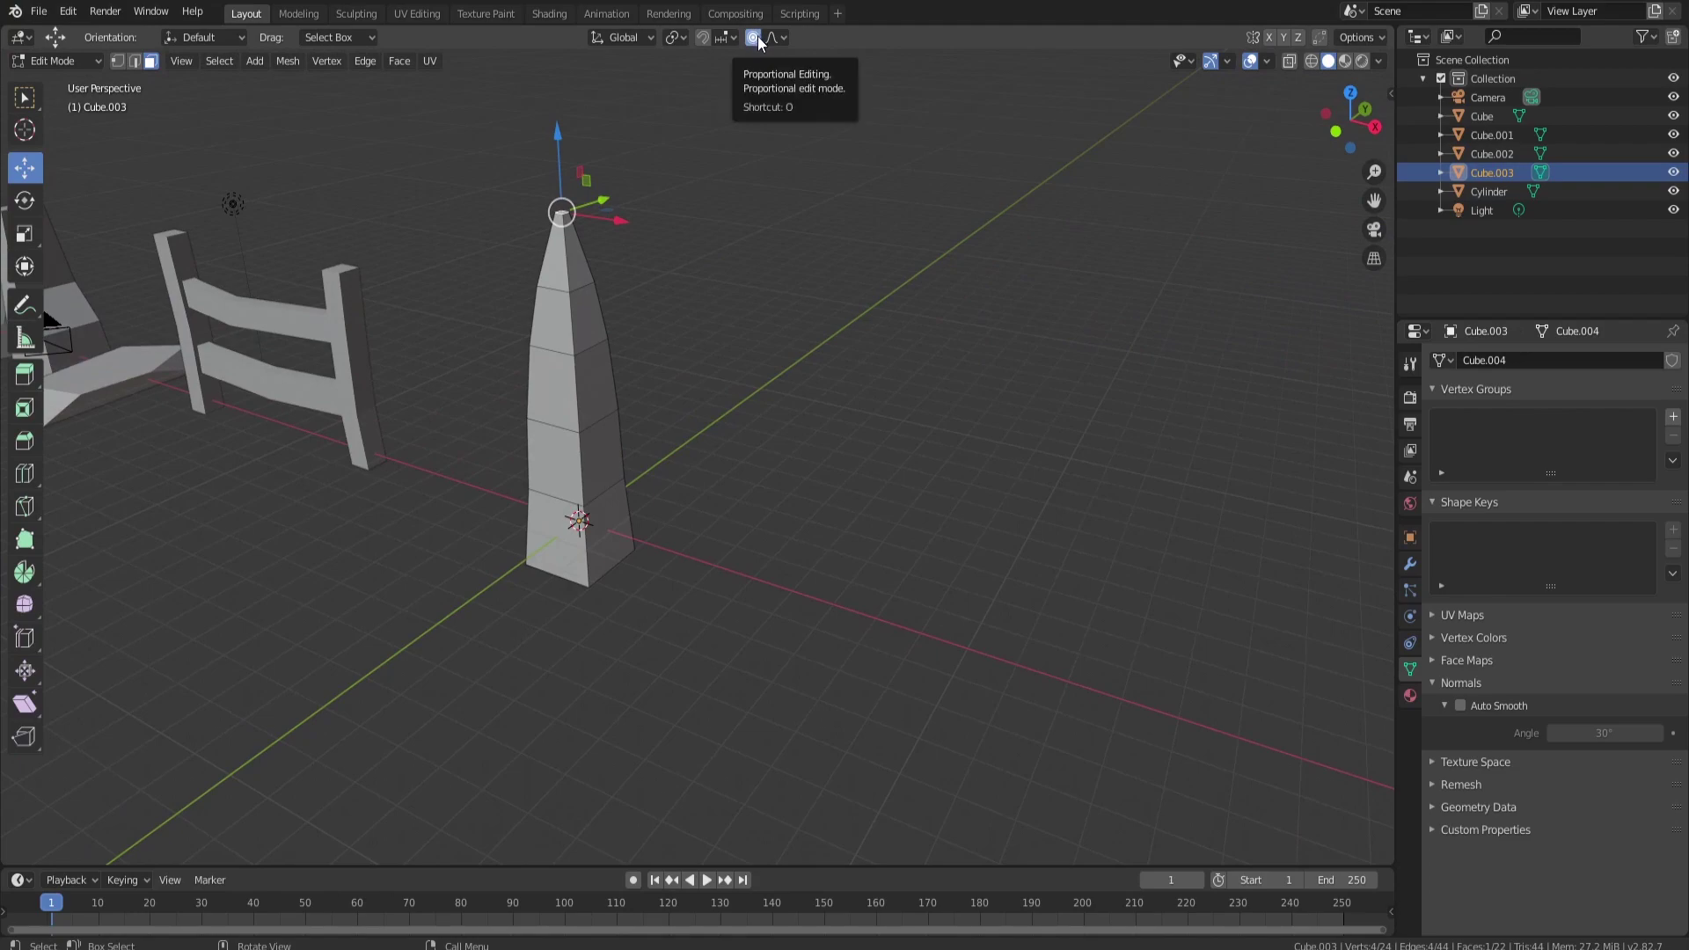
{"action": "left_click", "coordinate": [754, 38]}
{"action": "key", "text": "KP_1"}
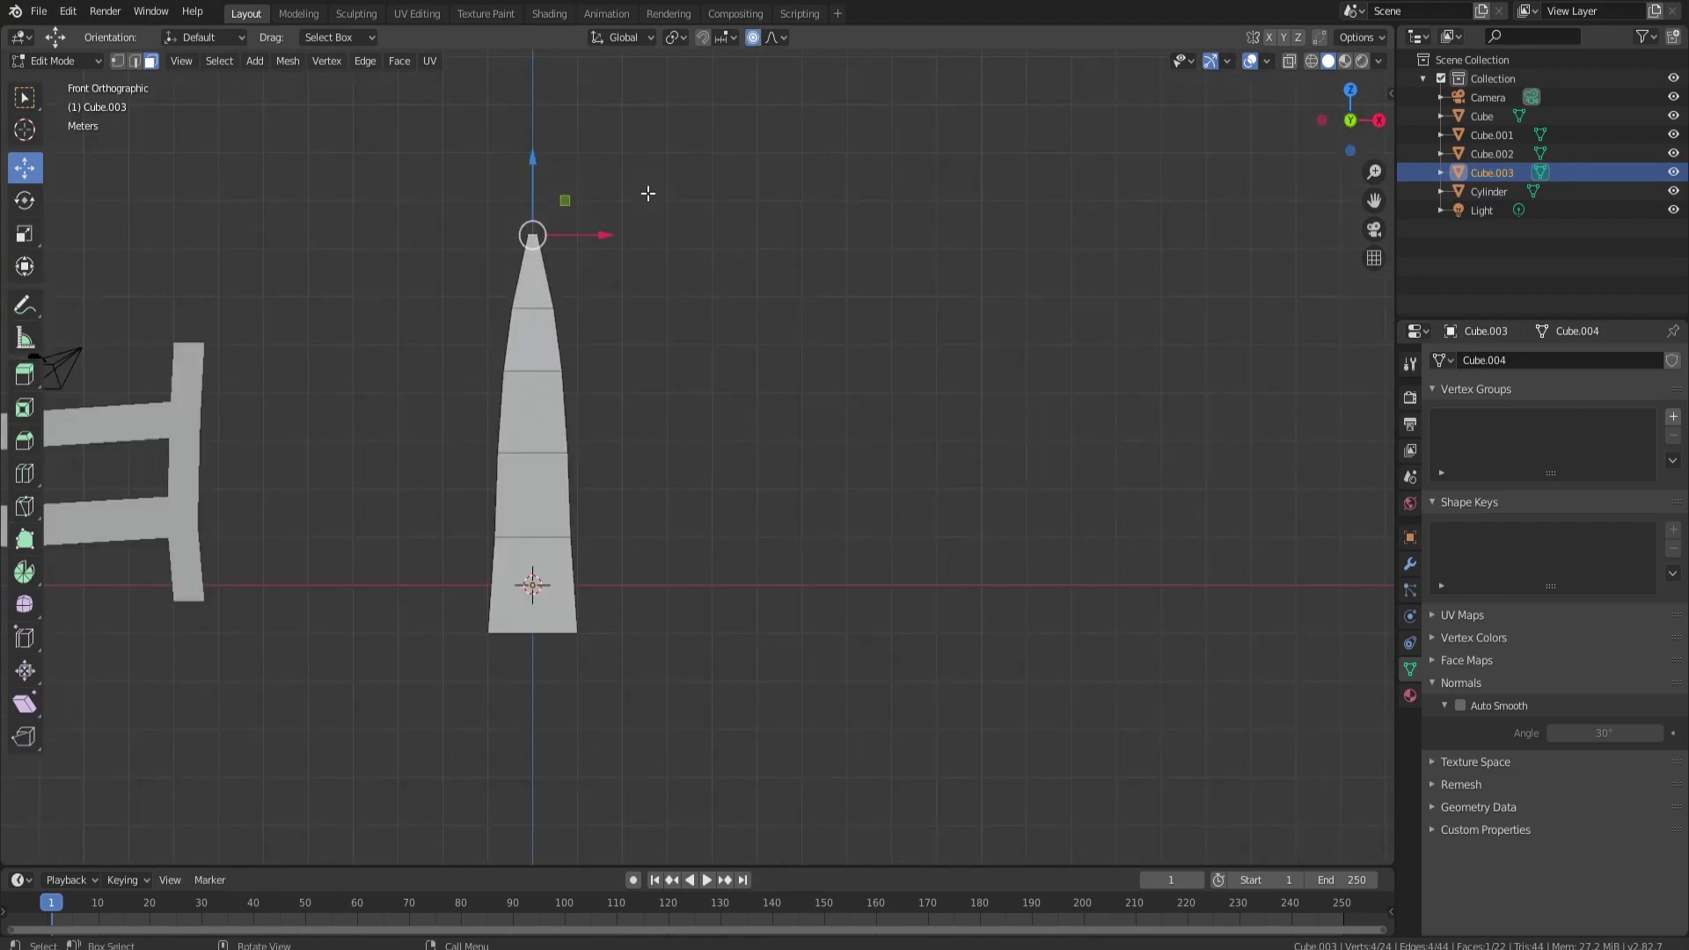
{"action": "key", "text": "g"}
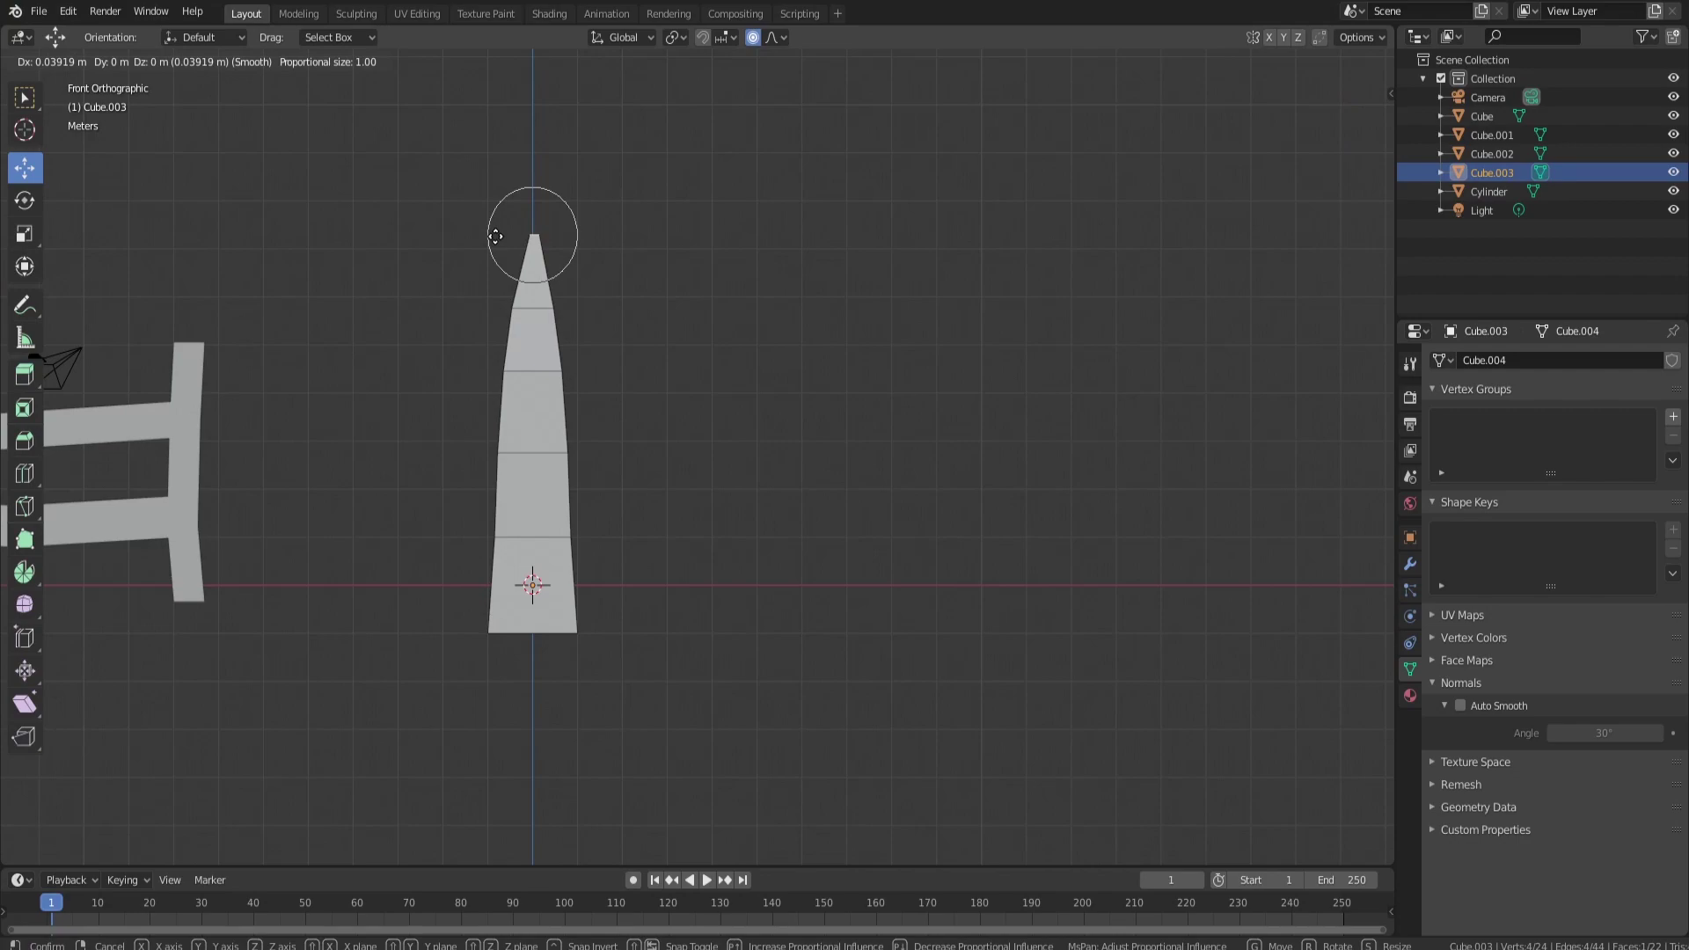
{"action": "scroll", "coordinate": [495, 234], "scroll_direction": "down", "scroll_amount": 12}
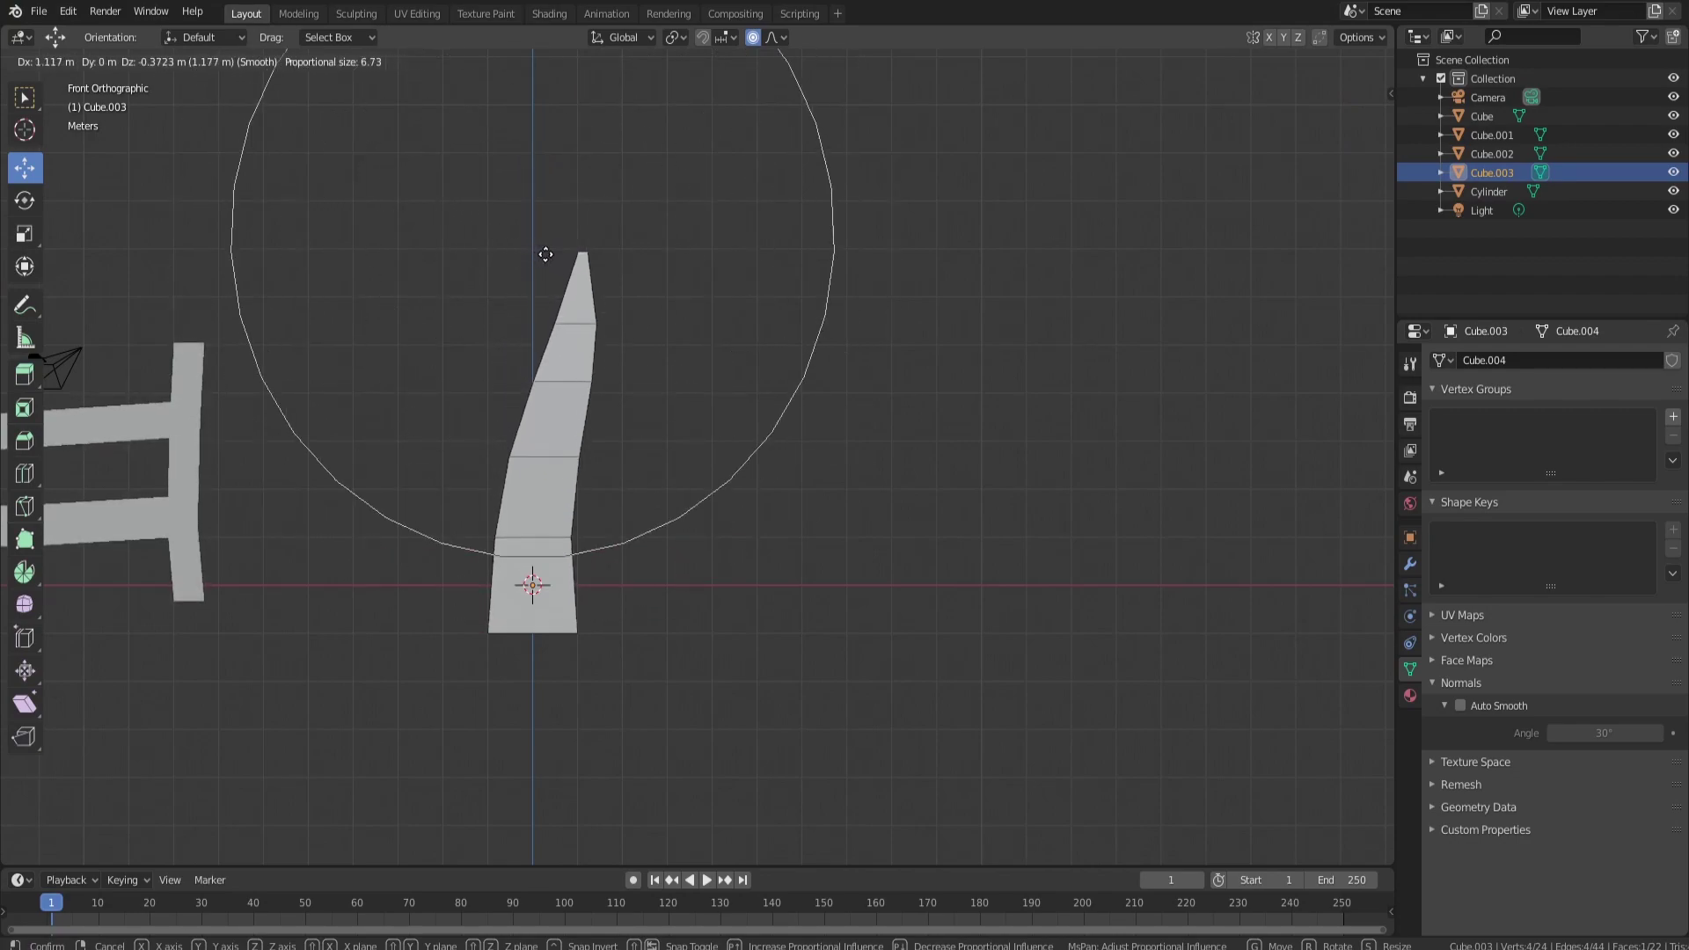
{"action": "scroll", "coordinate": [578, 259], "scroll_direction": "up", "scroll_amount": 1}
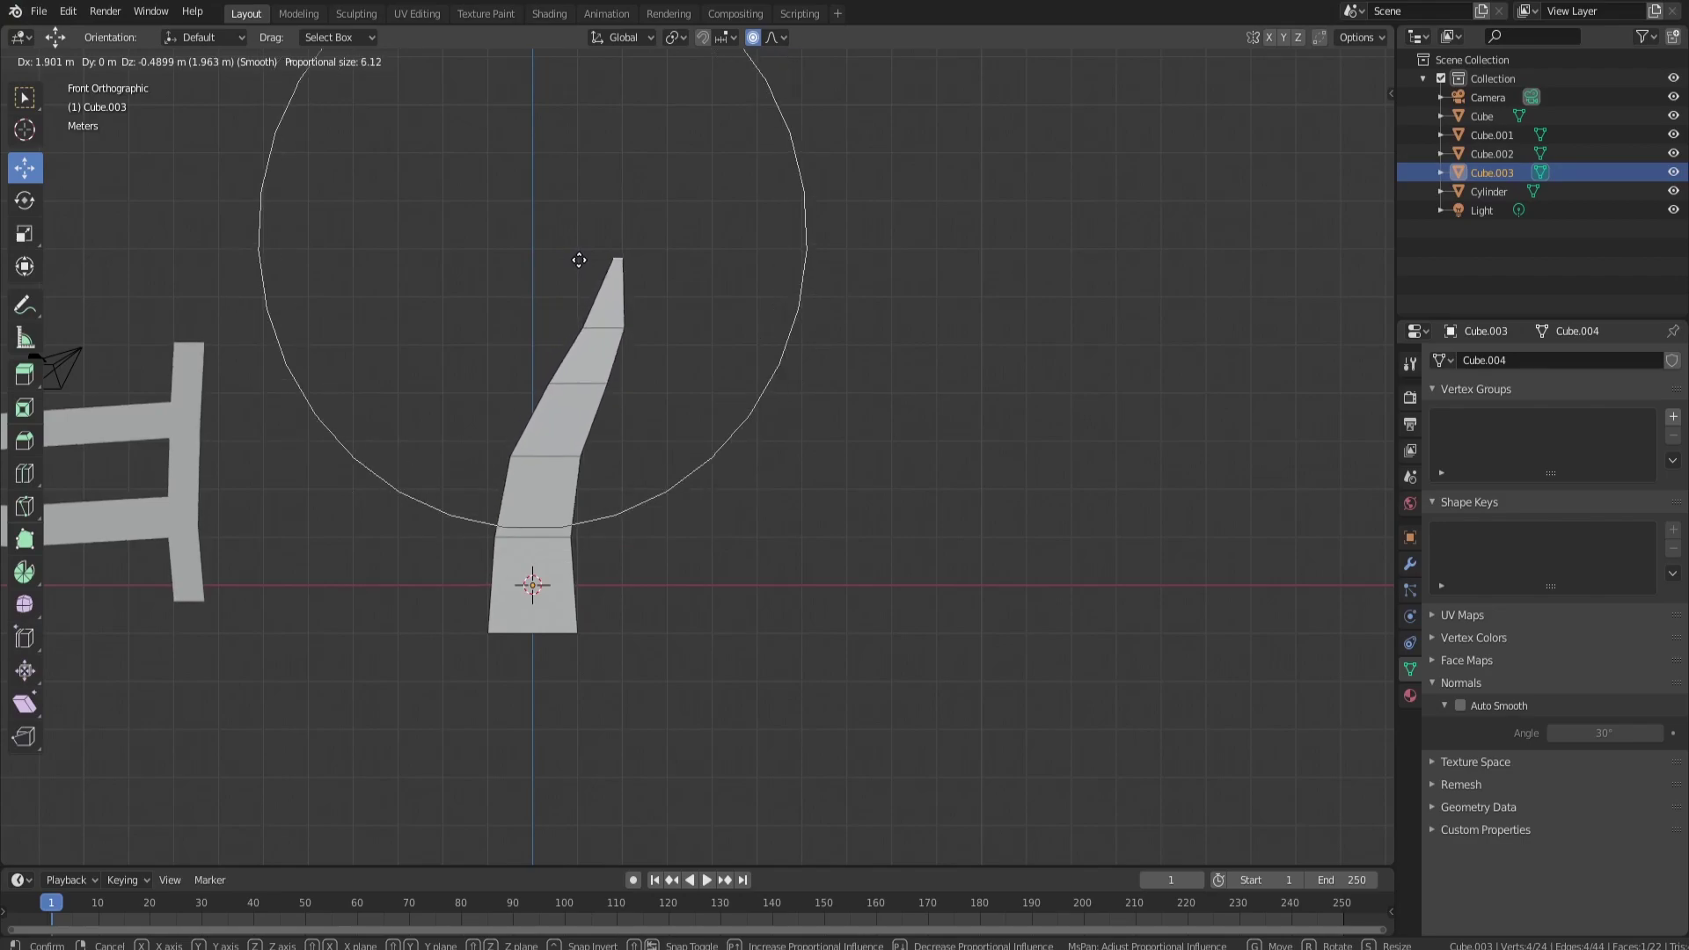
{"action": "scroll", "coordinate": [580, 259], "scroll_direction": "down", "scroll_amount": 1}
{"action": "left_click", "coordinate": [581, 261]}
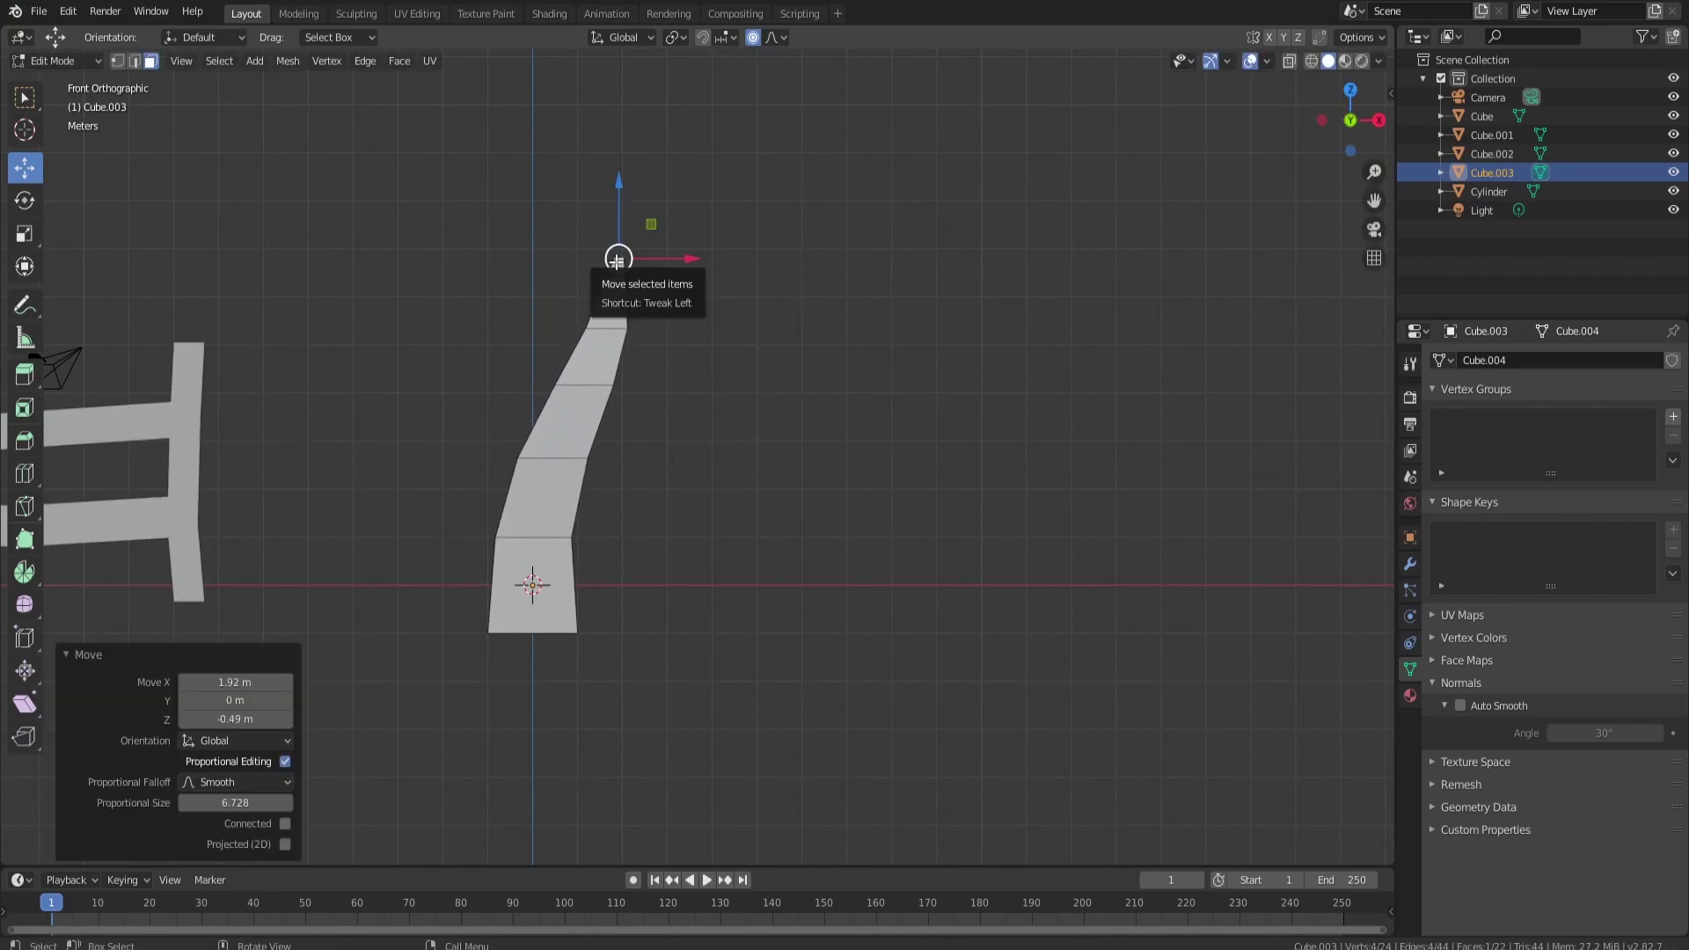
Step: Bend the tip further by 0.823 m in X and -0.235 m in Z with proportional size 3.797, then refine it with smaller influence
{"action": "key", "text": "g"}
{"action": "scroll", "coordinate": [618, 262], "scroll_direction": "up", "scroll_amount": 6}
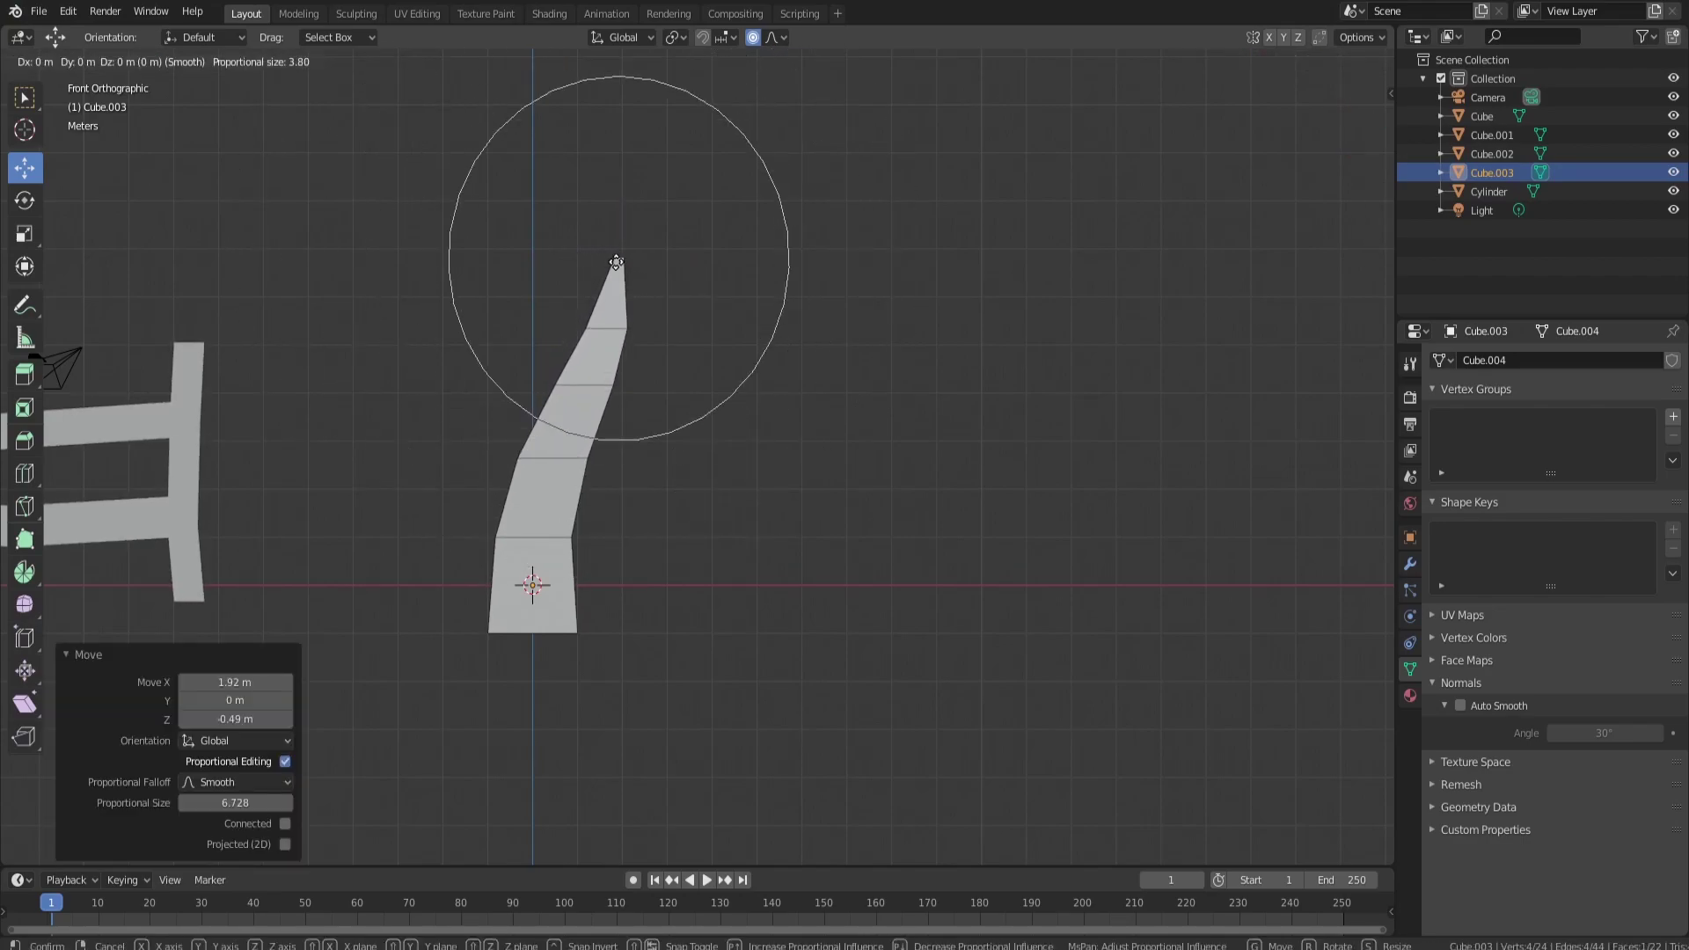
{"action": "left_click", "coordinate": [653, 270]}
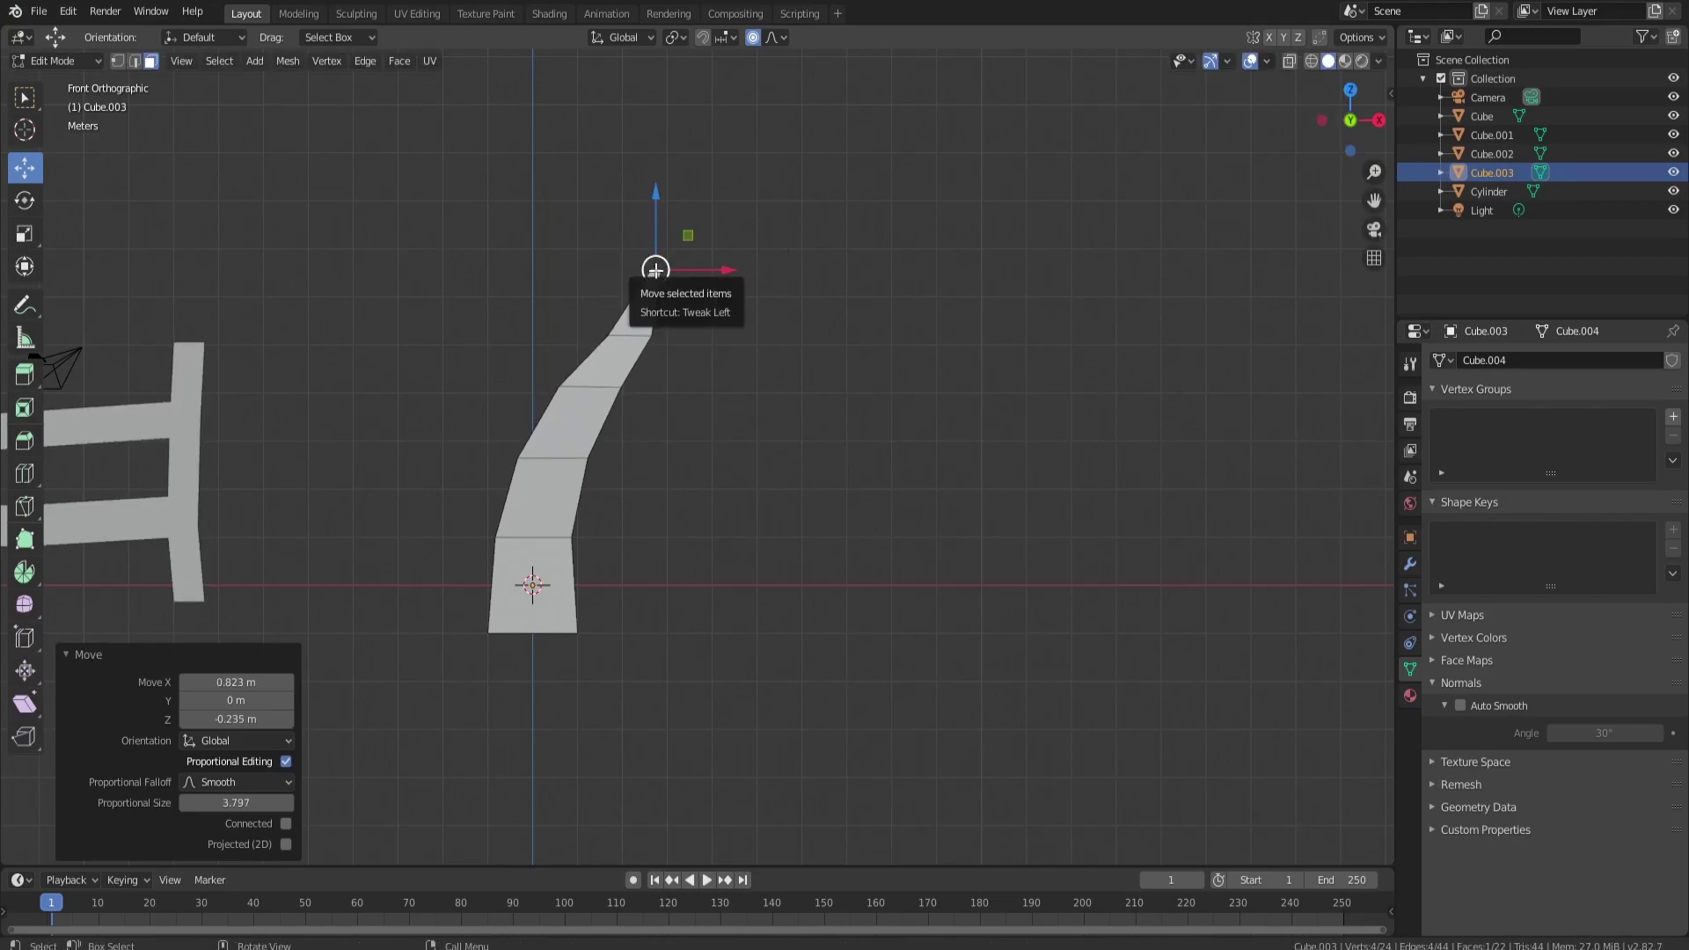
{"action": "key", "text": "g"}
{"action": "scroll", "coordinate": [655, 270], "scroll_direction": "up", "scroll_amount": 5}
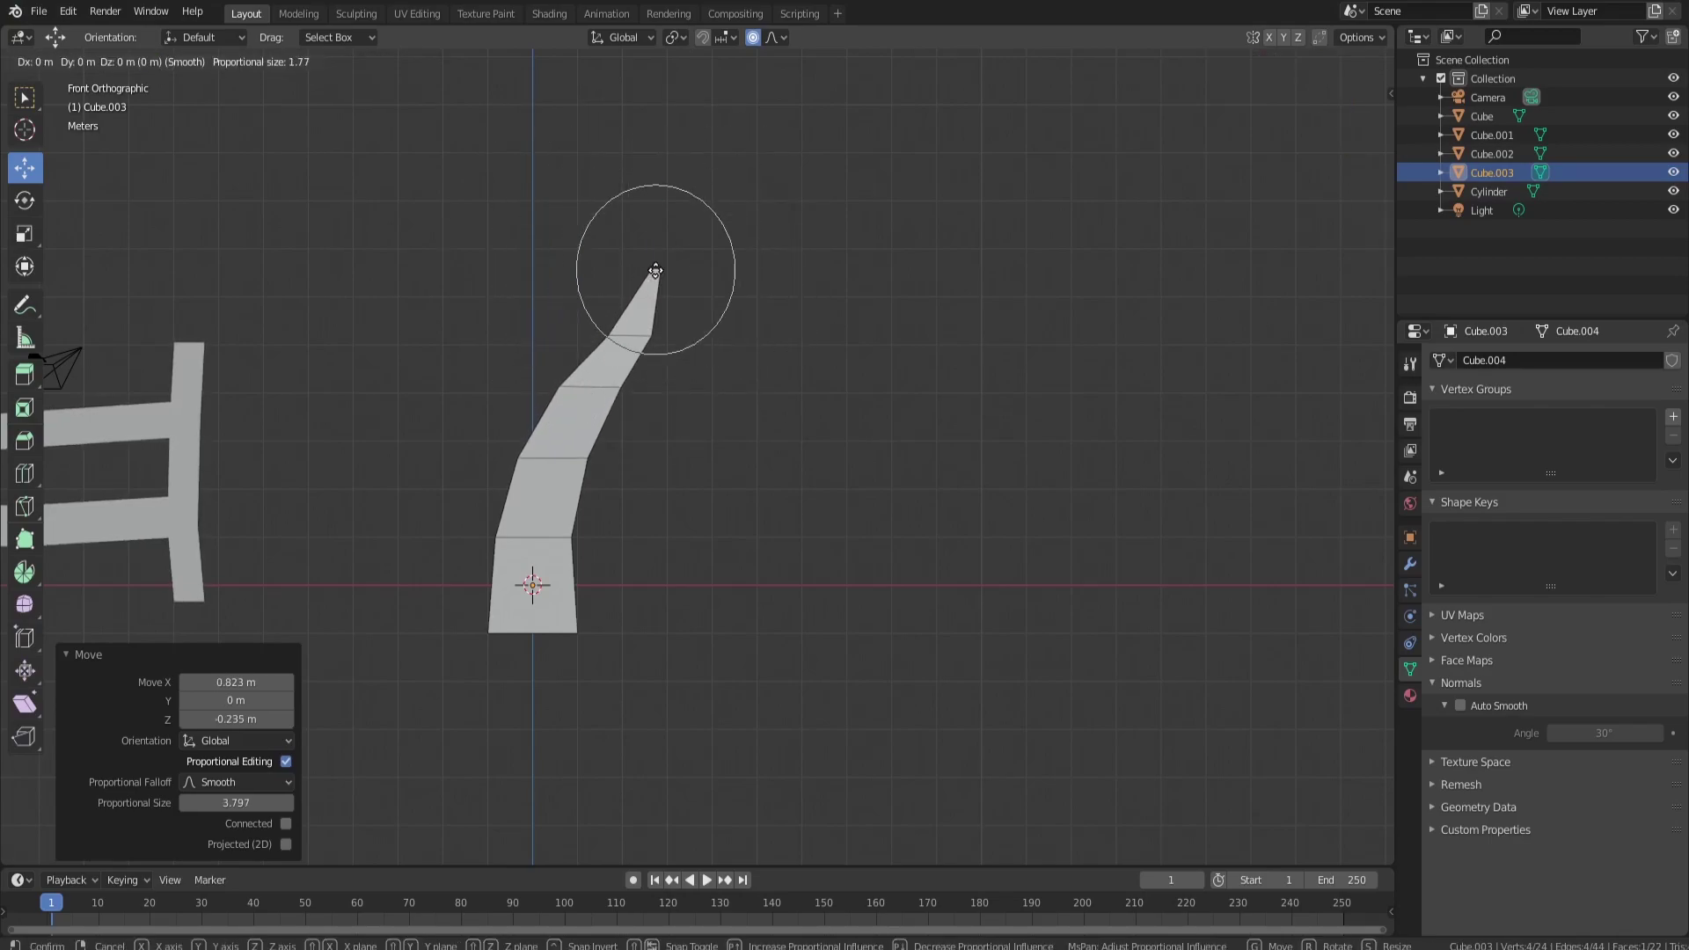
{"action": "left_click", "coordinate": [655, 270]}
{"action": "middle_click_drag", "start_coordinate": [690, 398], "coordinate": [698, 446]}
{"action": "left_click", "coordinate": [546, 416]}
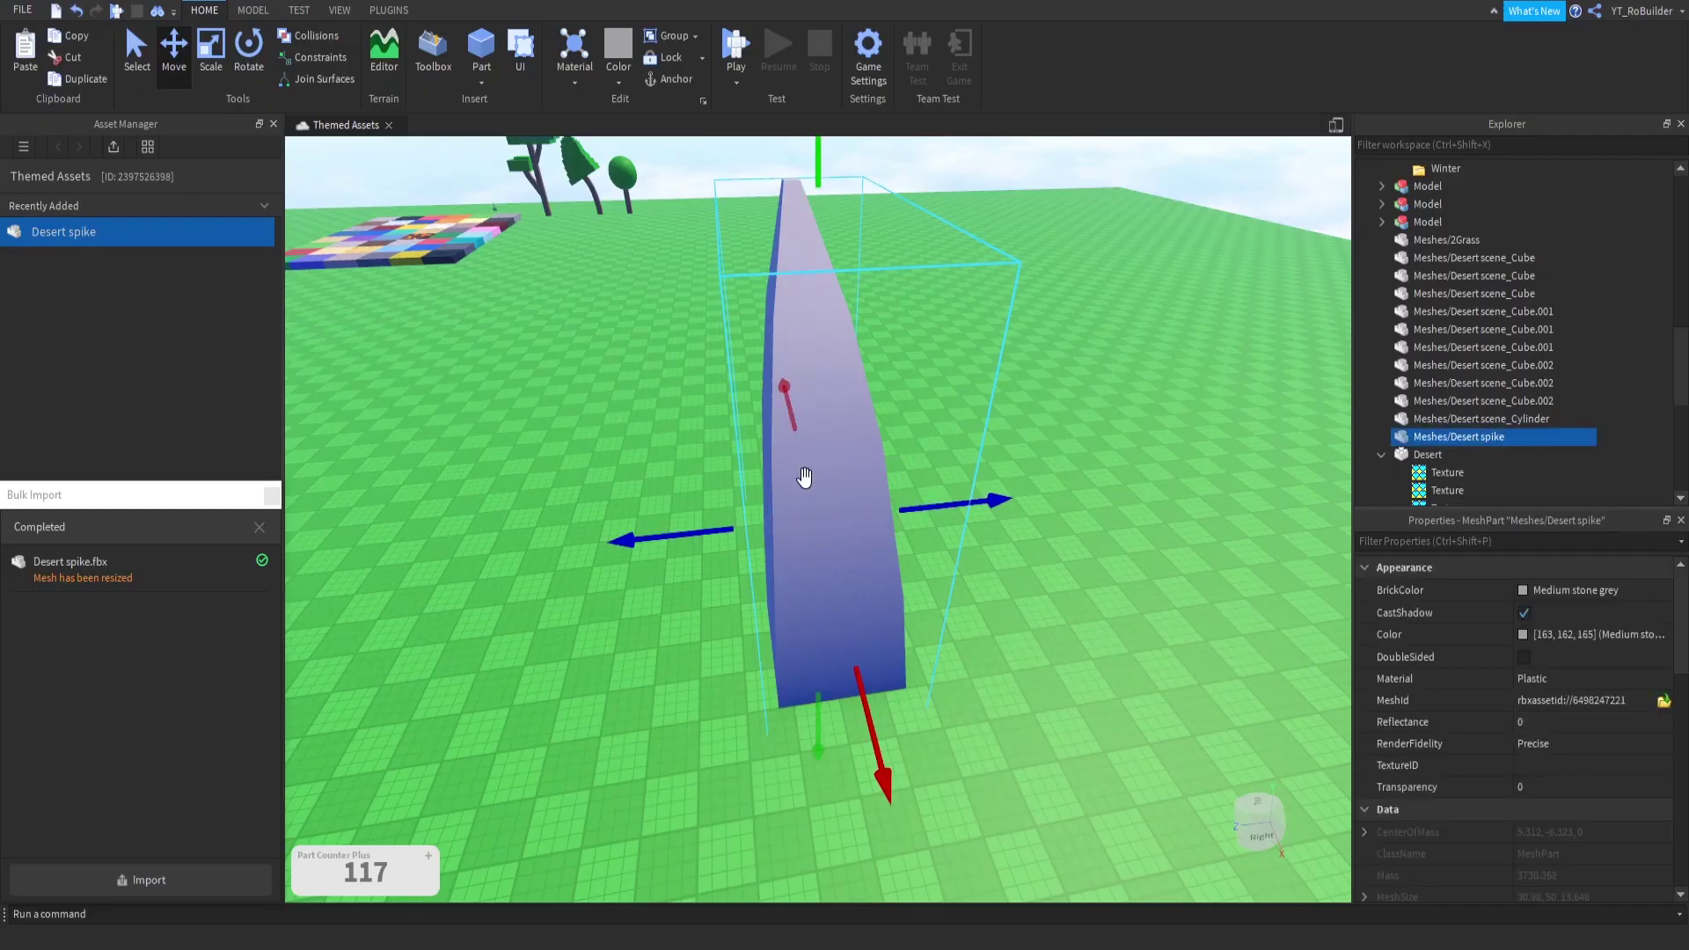
Step: In Roblox Studio, scale the imported Desert spike mesh down to a small fraction of its size
{"action": "right_click_drag", "start_coordinate": [678, 547], "coordinate": [664, 580]}
{"action": "key", "text": "w"}
{"action": "scroll", "coordinate": [660, 545], "scroll_direction": "down", "scroll_amount": 5}
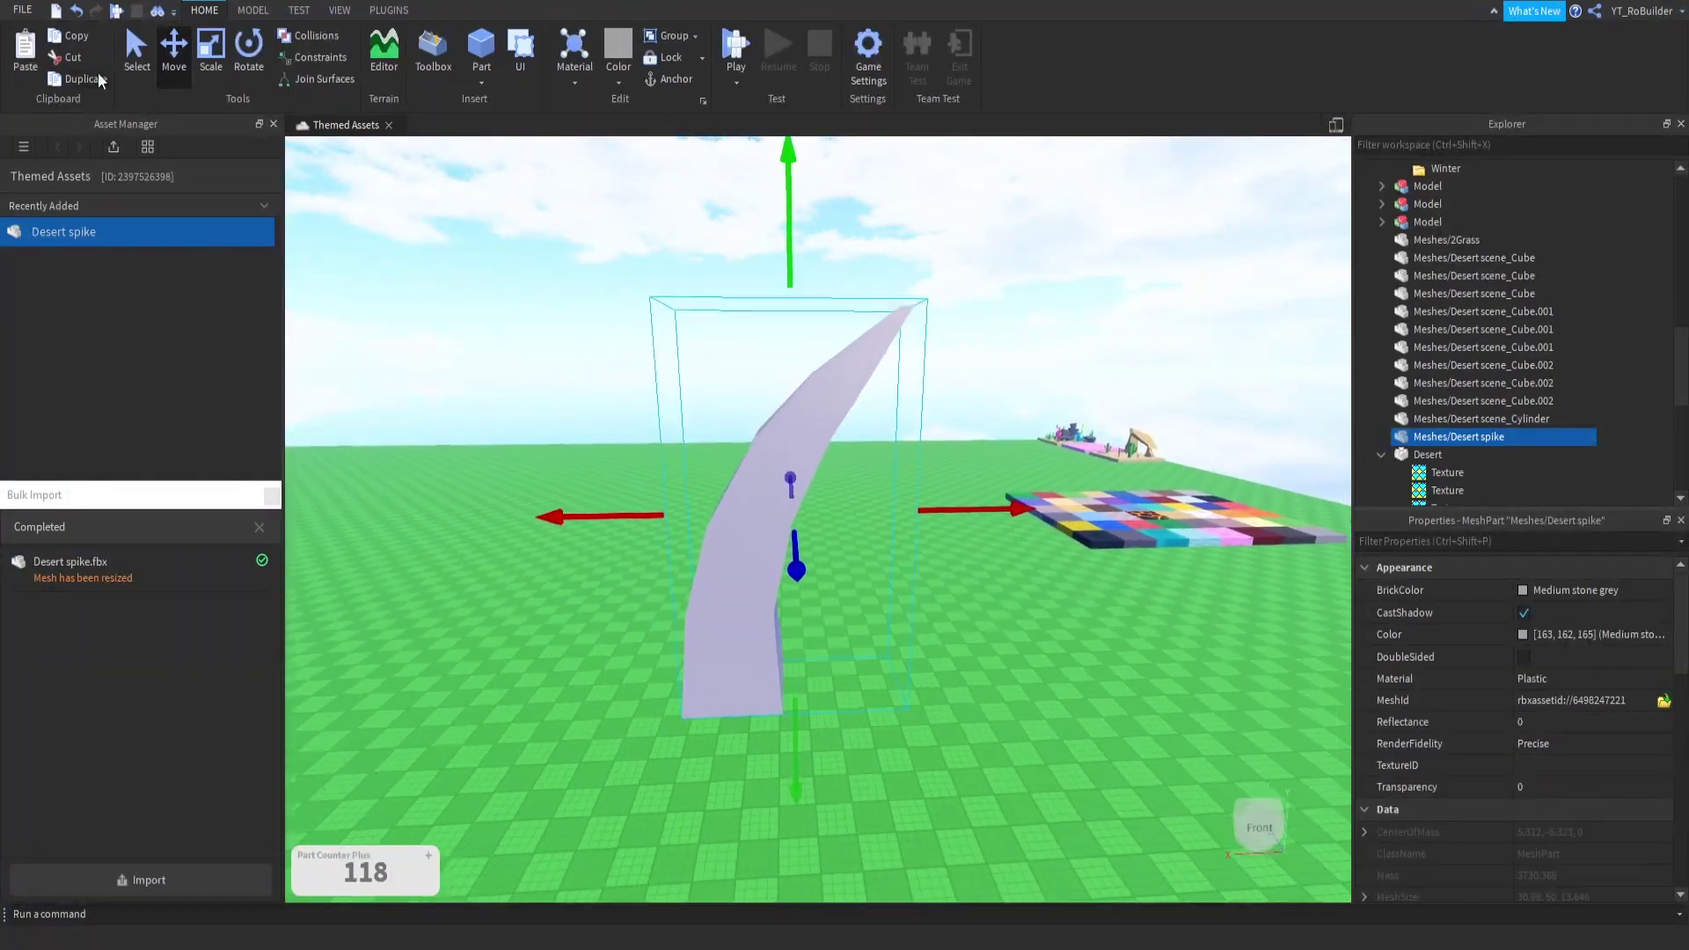
{"action": "left_click", "coordinate": [228, 53]}
{"action": "left_click_drag", "start_coordinate": [792, 271], "coordinate": [782, 575]}
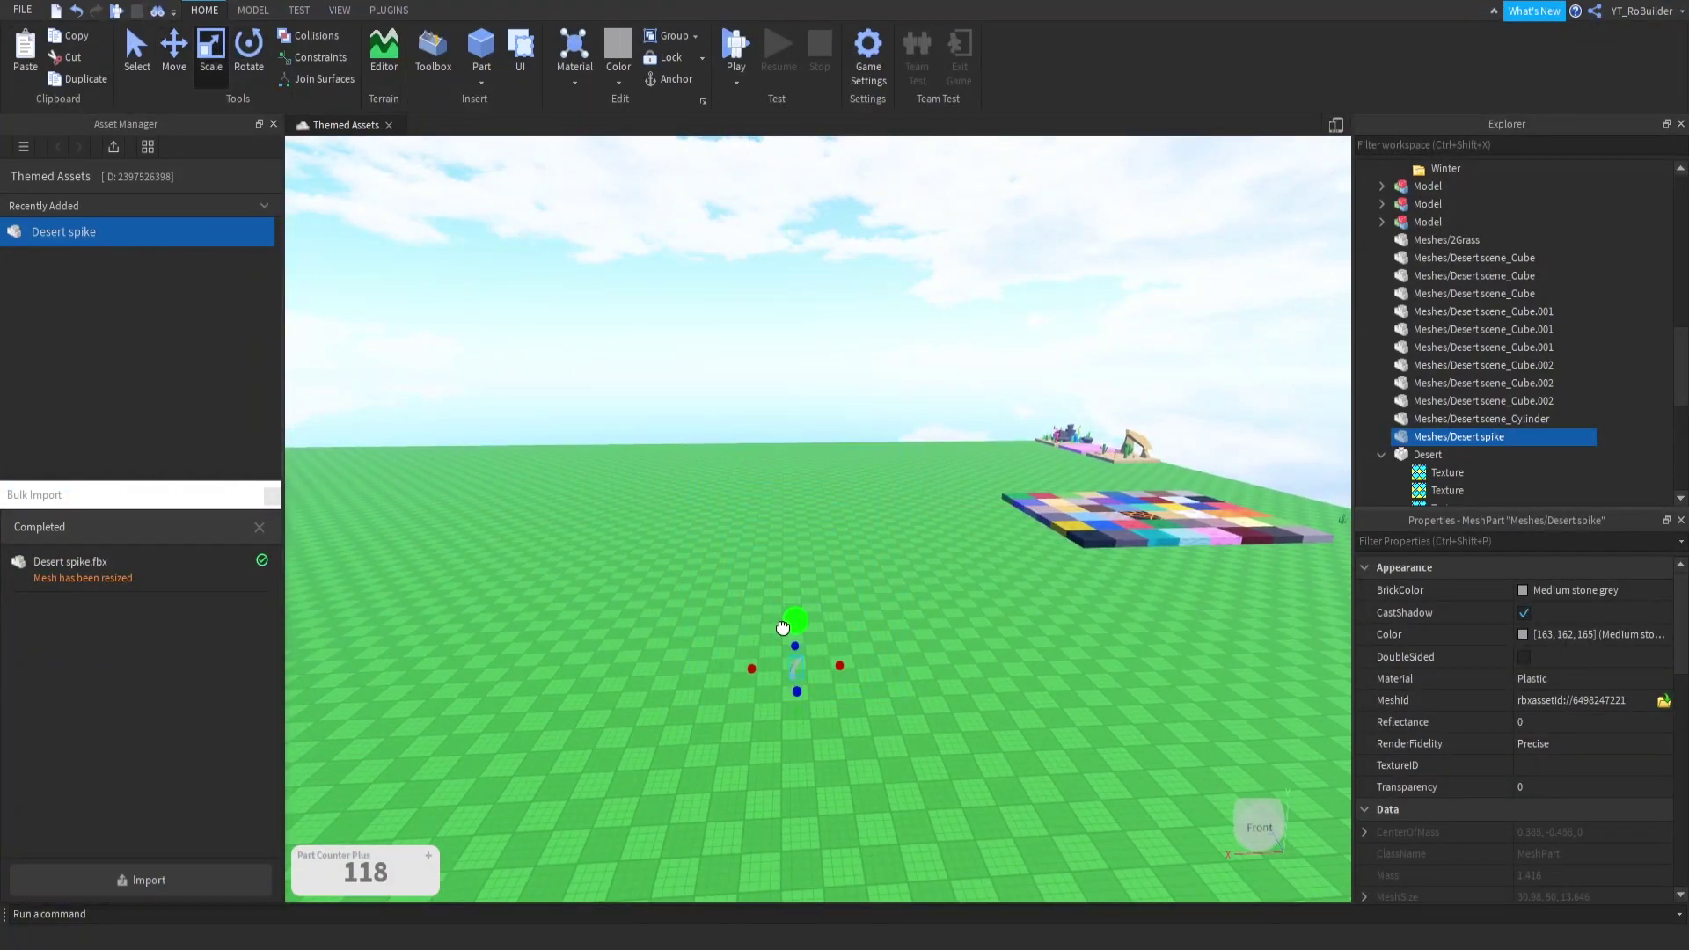
Step: Move the small spike onto the desert slab, between the fence and the cacti
{"action": "left_click_drag", "start_coordinate": [793, 671], "coordinate": [821, 625]}
{"action": "right_click_drag", "start_coordinate": [818, 625], "coordinate": [821, 626]}
{"action": "key", "text": "w"}
{"action": "left_click_drag", "start_coordinate": [821, 626], "coordinate": [839, 692]}
{"action": "right_click_drag", "start_coordinate": [818, 689], "coordinate": [839, 693]}
{"action": "left_click_drag", "start_coordinate": [839, 693], "coordinate": [857, 671]}
{"action": "key", "text": "w"}
{"action": "right_click_drag", "start_coordinate": [839, 692], "coordinate": [857, 671]}
{"action": "left_click_drag", "start_coordinate": [857, 671], "coordinate": [865, 651]}
{"action": "right_click_drag", "start_coordinate": [858, 671], "coordinate": [865, 652]}
{"action": "left_click_drag", "start_coordinate": [865, 652], "coordinate": [869, 652]}
{"action": "right_click_drag", "start_coordinate": [867, 653], "coordinate": [869, 653]}
{"action": "left_click_drag", "start_coordinate": [869, 652], "coordinate": [825, 717]}
{"action": "right_click_drag", "start_coordinate": [869, 652], "coordinate": [825, 717]}
{"action": "left_click_drag", "start_coordinate": [825, 716], "coordinate": [789, 749]}
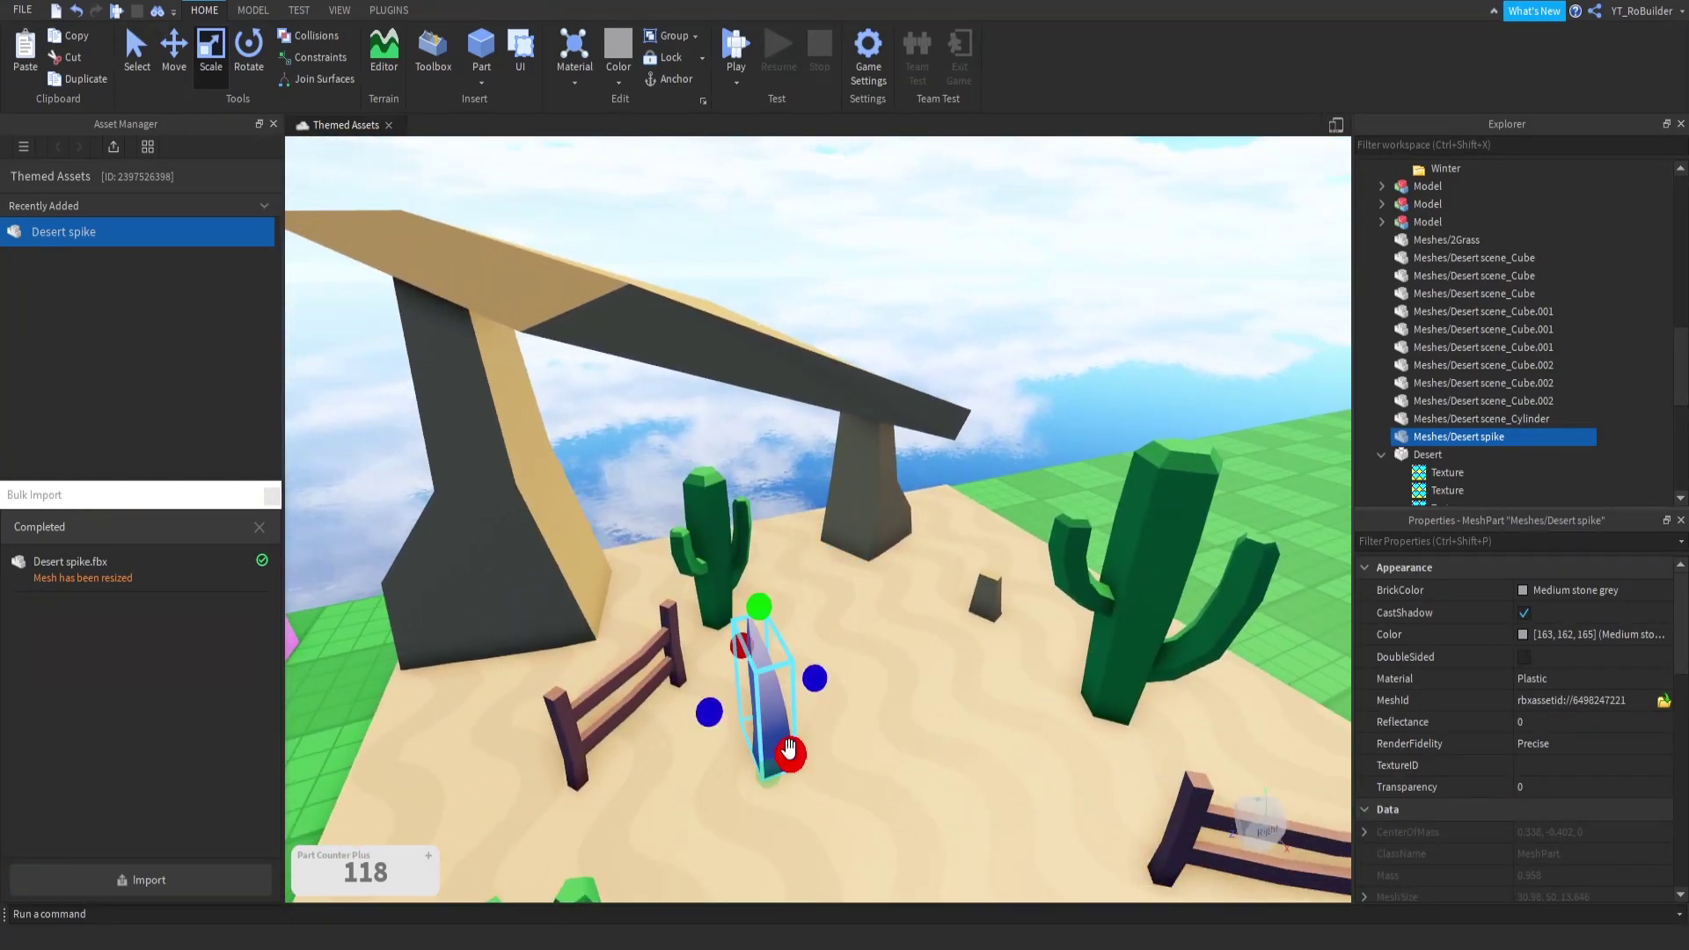
Step: Rotate the spike about its vertical axis so it curves sideways across the slab
{"action": "left_click", "coordinate": [255, 54]}
{"action": "left_click_drag", "start_coordinate": [778, 833], "coordinate": [596, 646]}
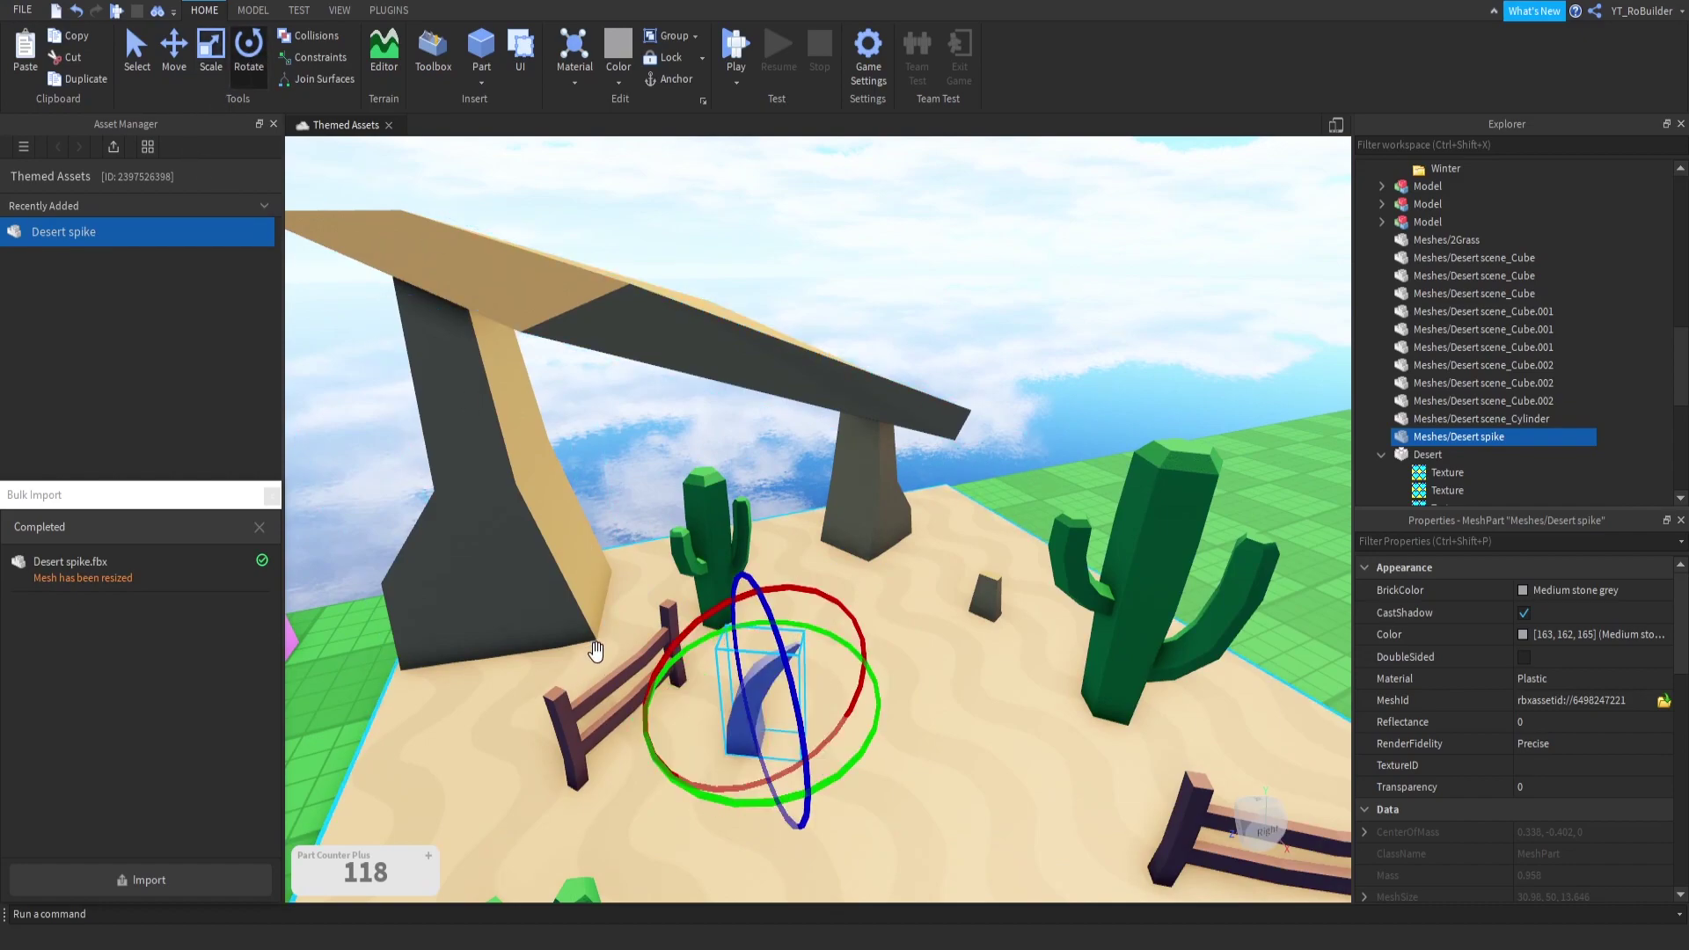
{"action": "right_click_drag", "start_coordinate": [727, 750], "coordinate": [745, 744]}
Step: Duplicate the spike, turn the copy to curve the opposite way and move it across so the two tips face each other
{"action": "key", "text": "ctrl+d"}
{"action": "left_click_drag", "start_coordinate": [592, 588], "coordinate": [673, 455]}
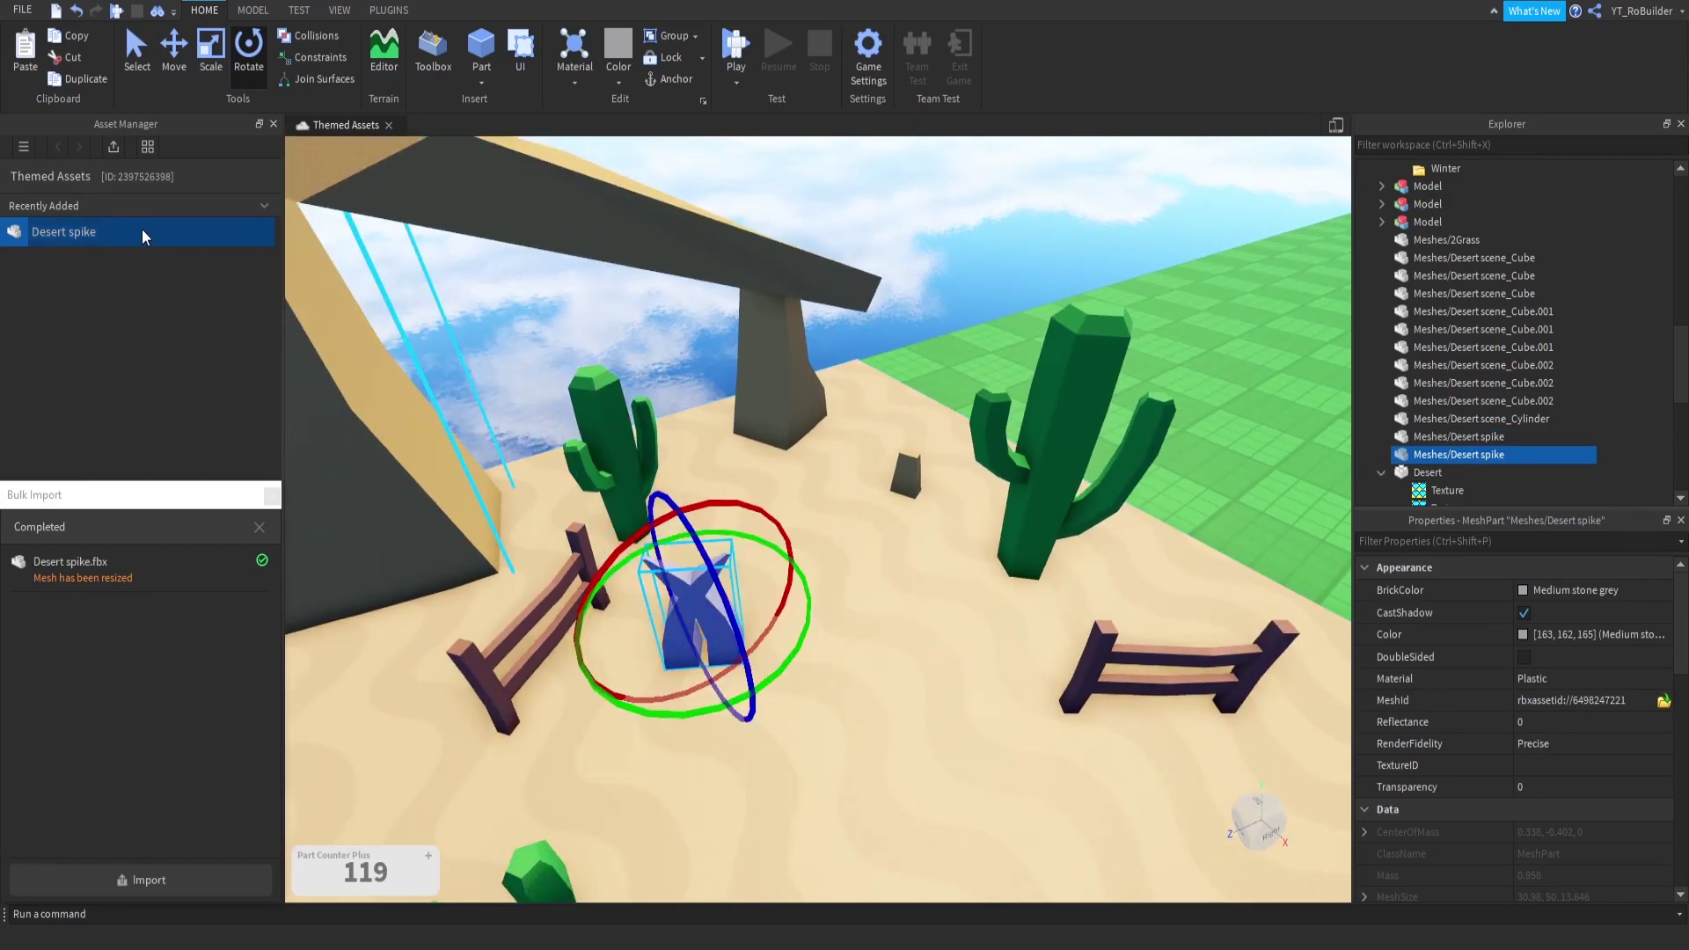
{"action": "key", "text": "ctrl+2"}
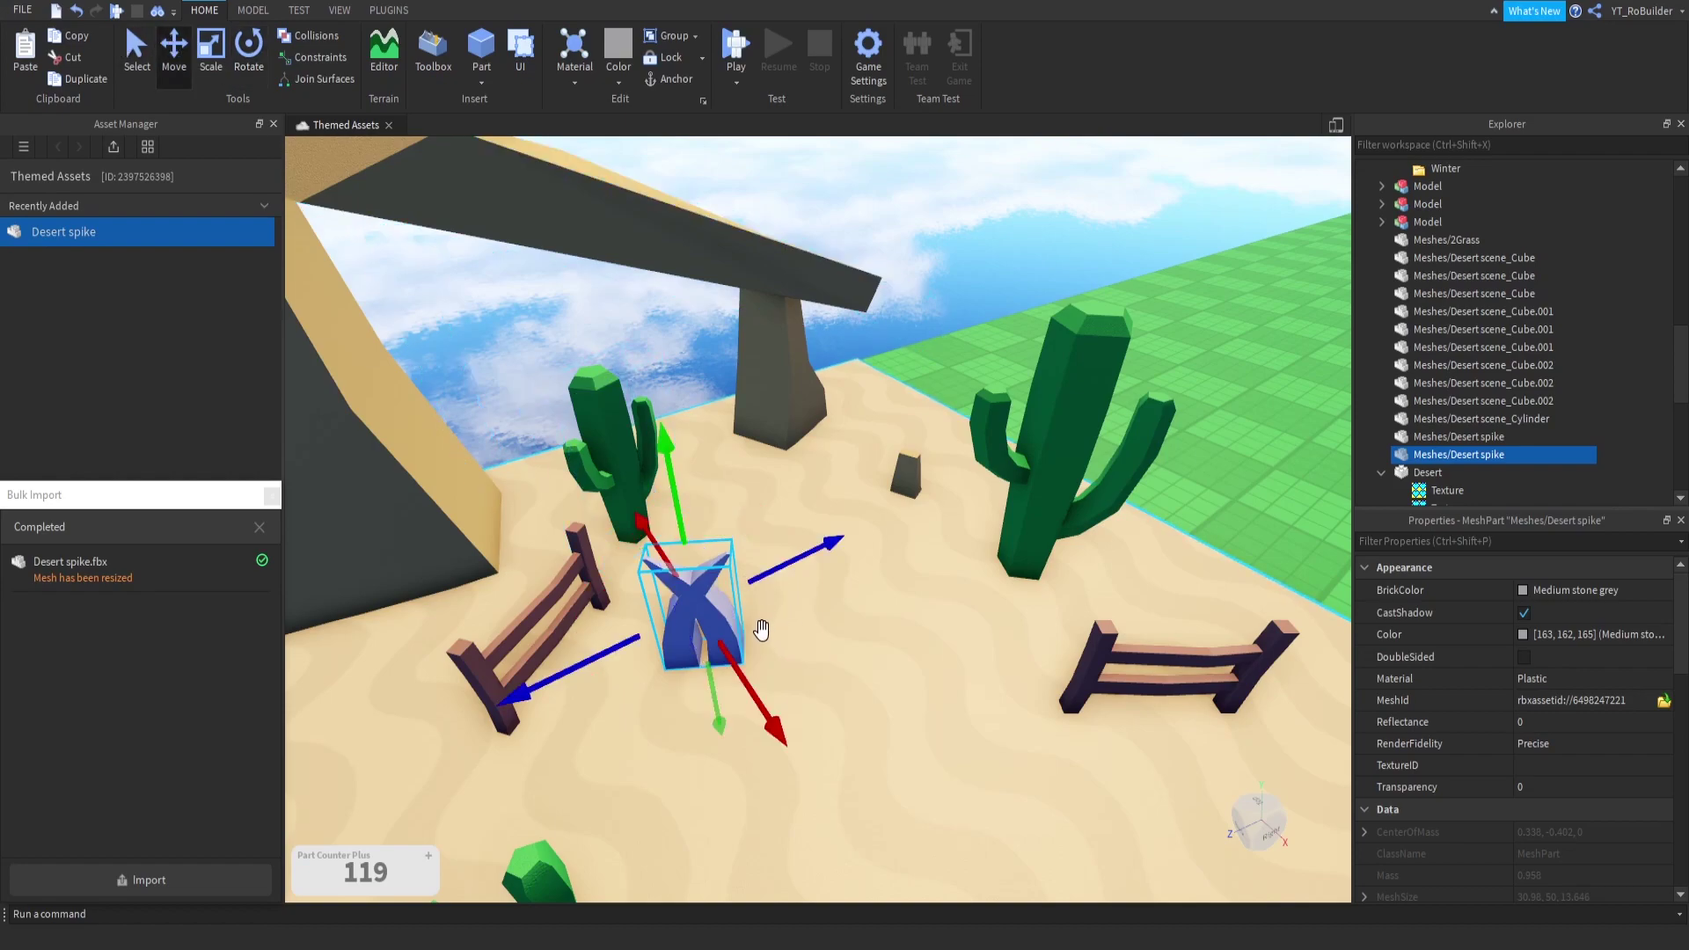
{"action": "key", "text": "ctrl+l"}
{"action": "left_click_drag", "start_coordinate": [788, 613], "coordinate": [911, 609]}
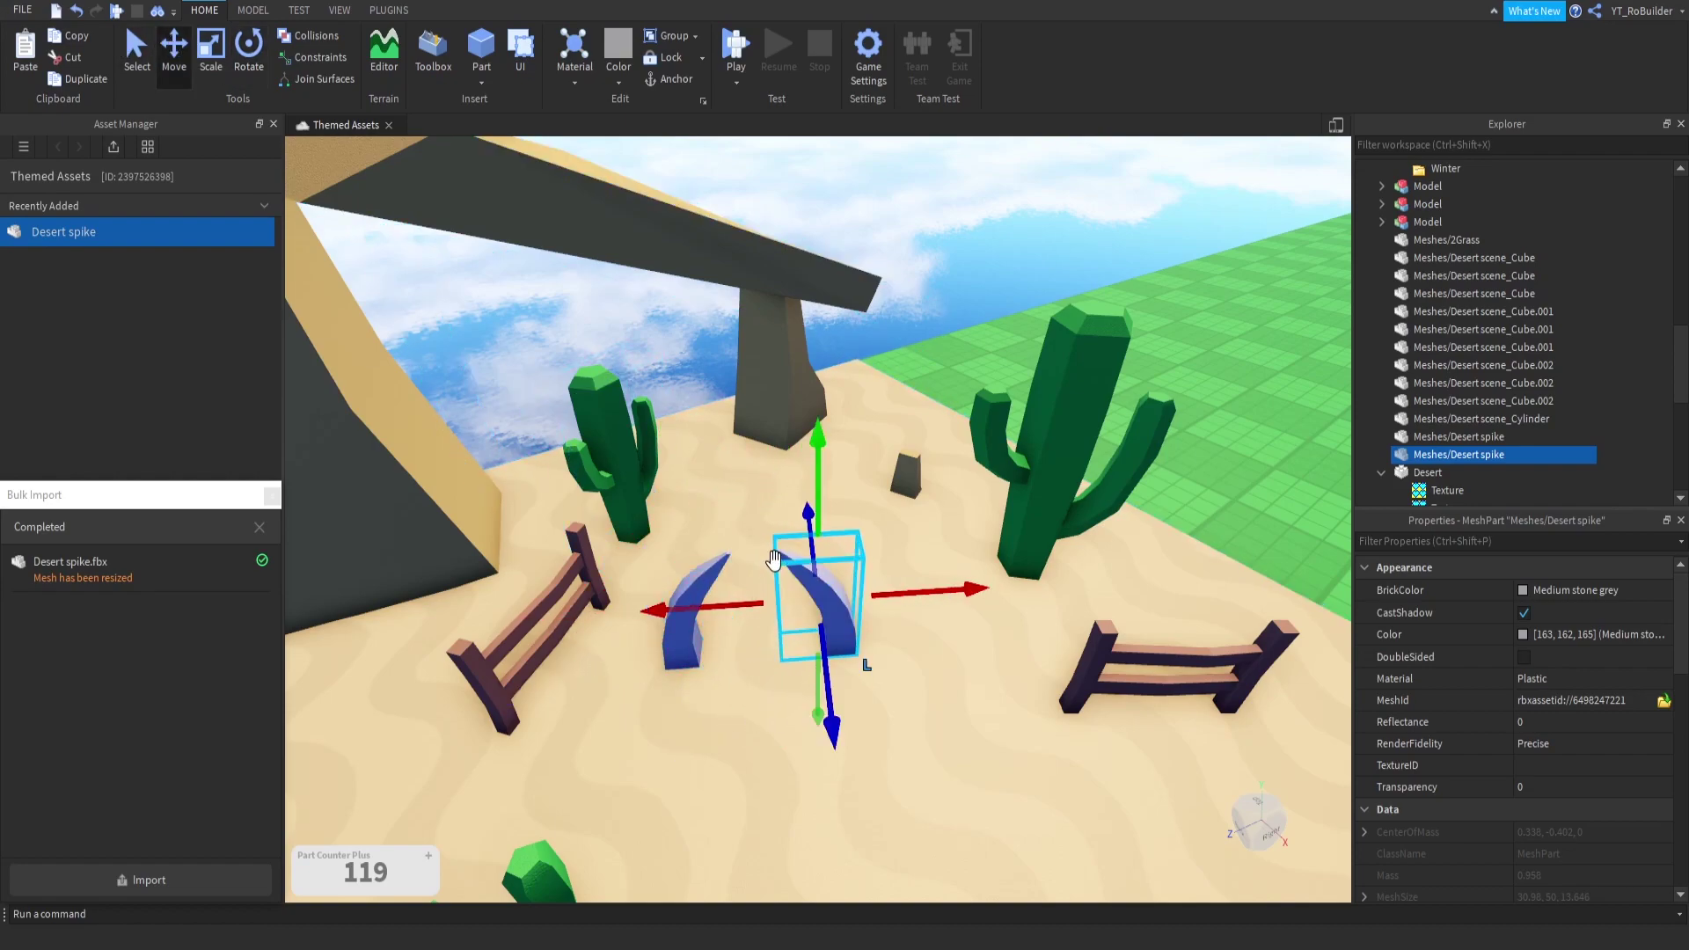
Step: Duplicate both facing spikes, move the copied pair alongside towards the stone arch and scale it down slightly
{"action": "left_click", "coordinate": [712, 570], "text": "shift"}
{"action": "key", "text": "ctrl+d"}
{"action": "right_click_drag", "start_coordinate": [860, 648], "coordinate": [836, 614]}
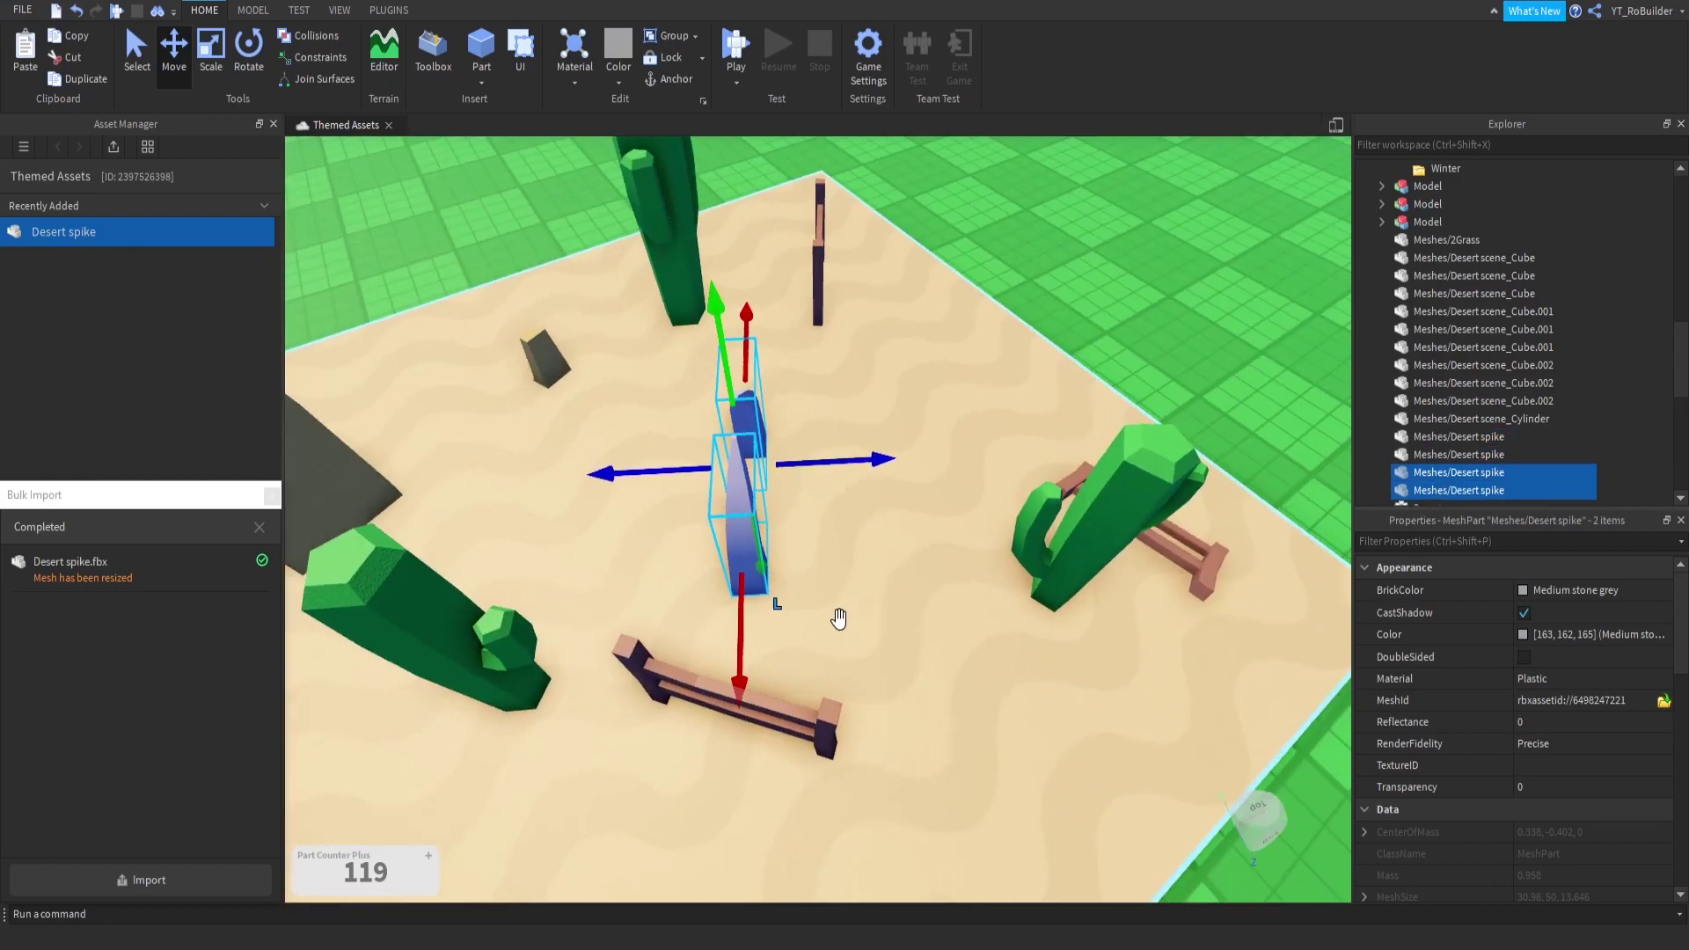
{"action": "left_click_drag", "start_coordinate": [824, 464], "coordinate": [800, 466]}
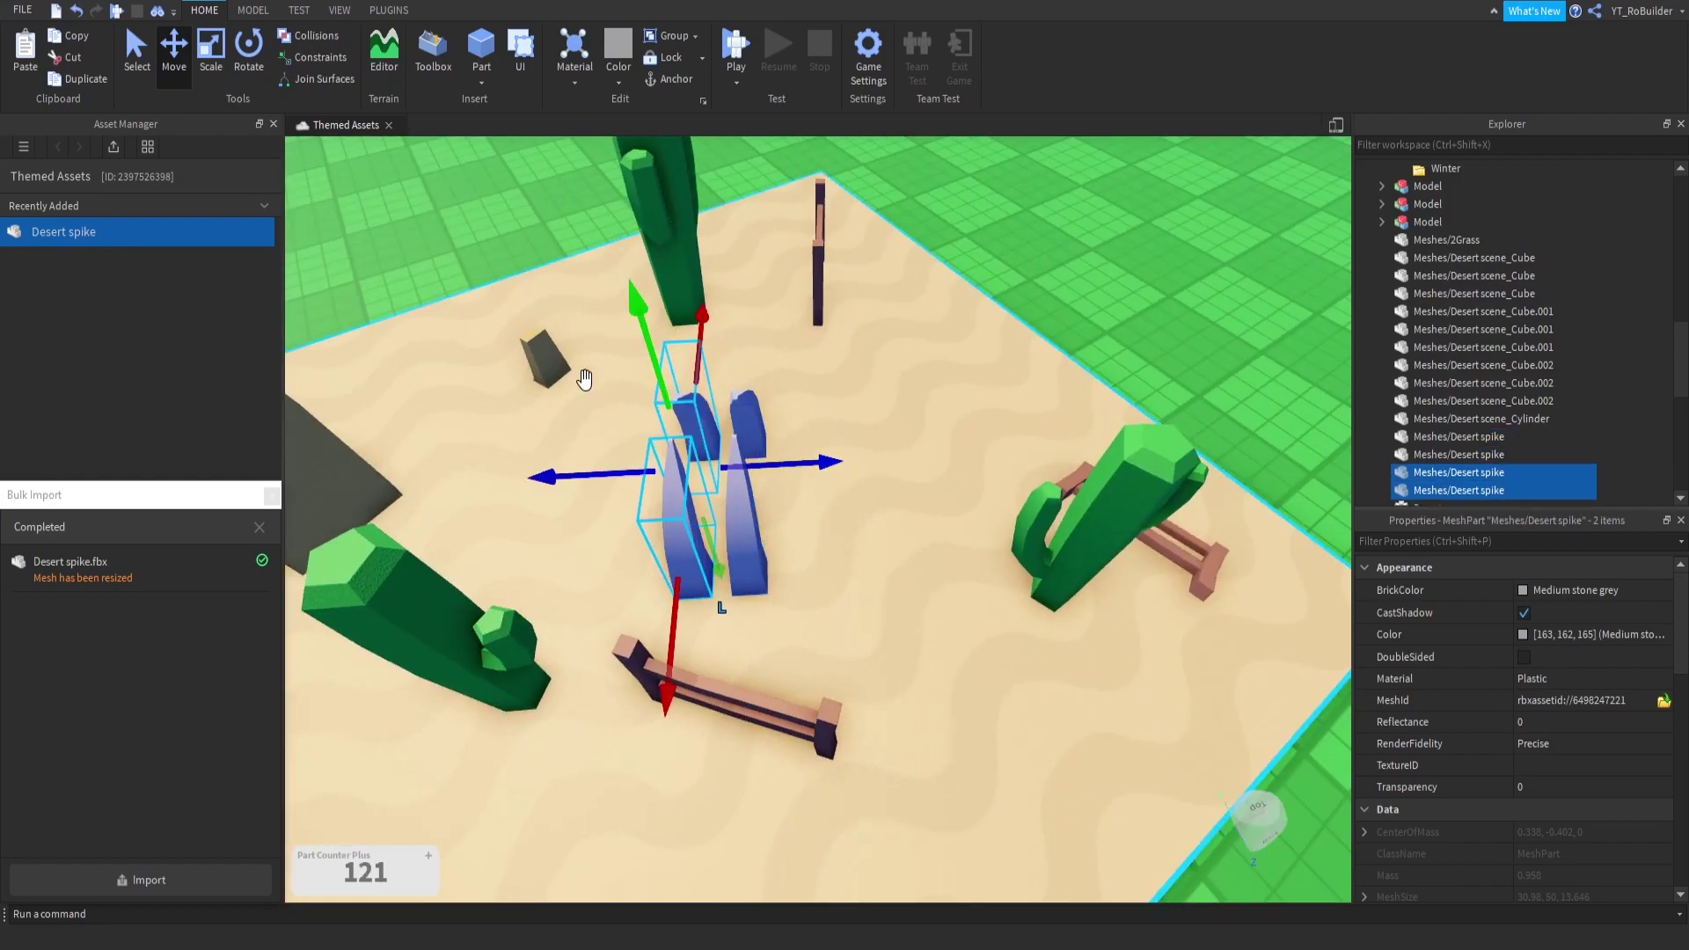
{"action": "left_click", "coordinate": [211, 44]}
{"action": "left_click_drag", "start_coordinate": [662, 377], "coordinate": [677, 414]}
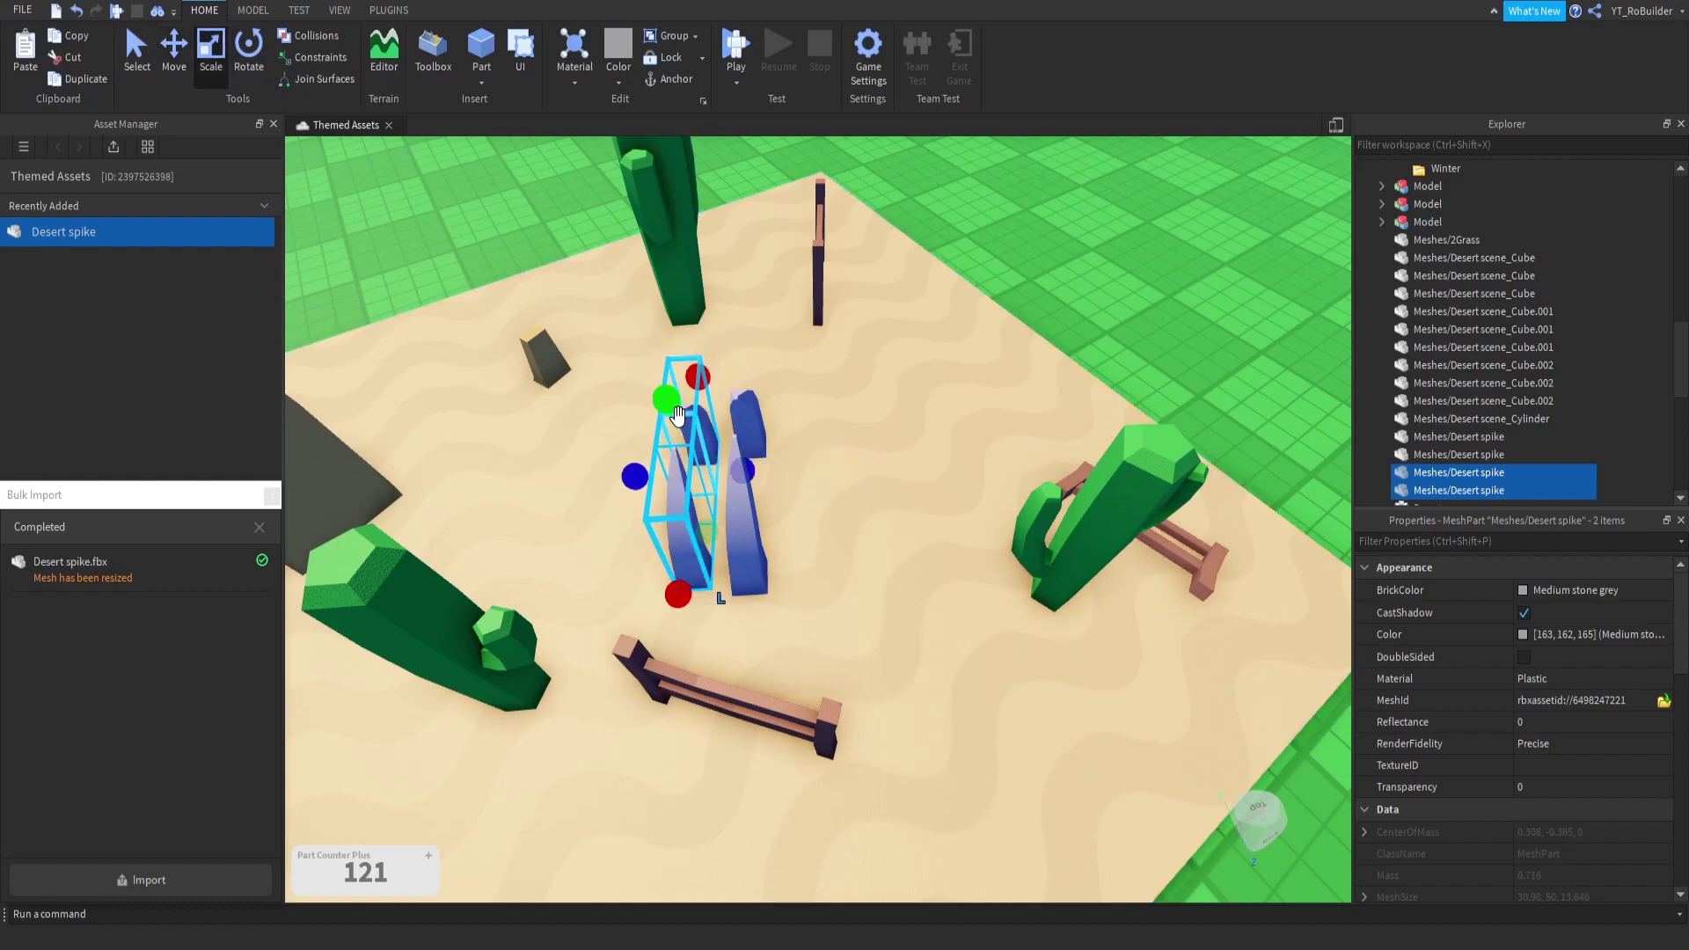
Step: Add a third spike pair beyond the second one towards the stone arch and scale it smaller still
{"action": "left_click", "coordinate": [174, 46]}
{"action": "left_click_drag", "start_coordinate": [766, 472], "coordinate": [712, 473]}
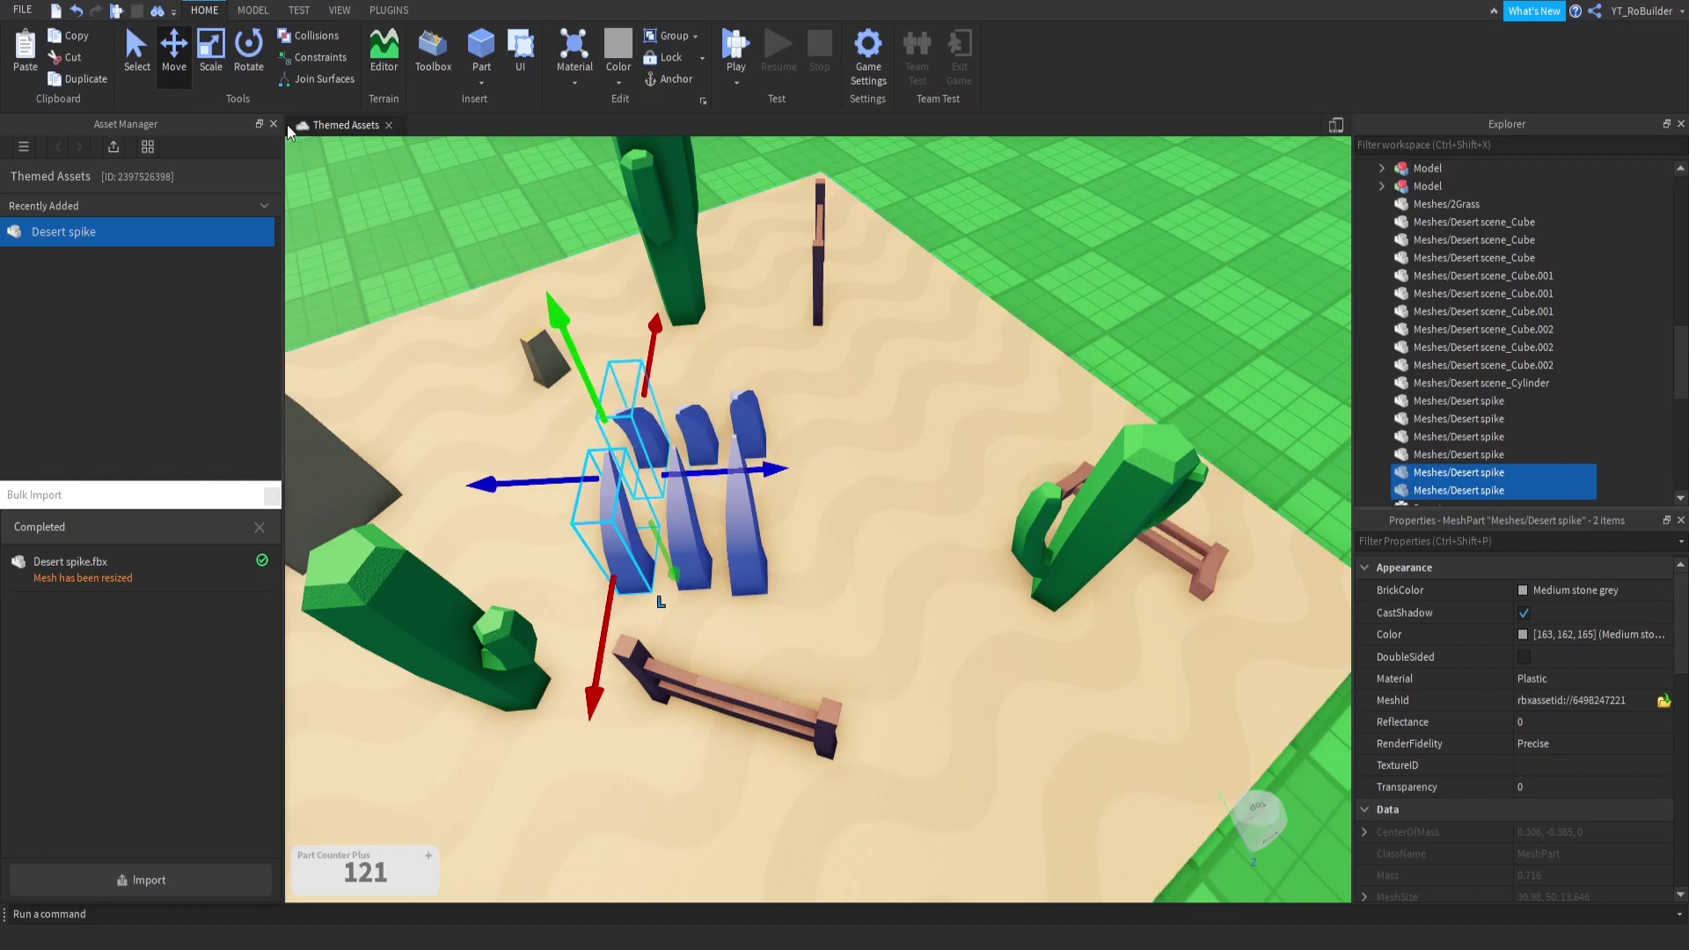
{"action": "left_click", "coordinate": [220, 49]}
{"action": "left_click_drag", "start_coordinate": [601, 401], "coordinate": [607, 423]}
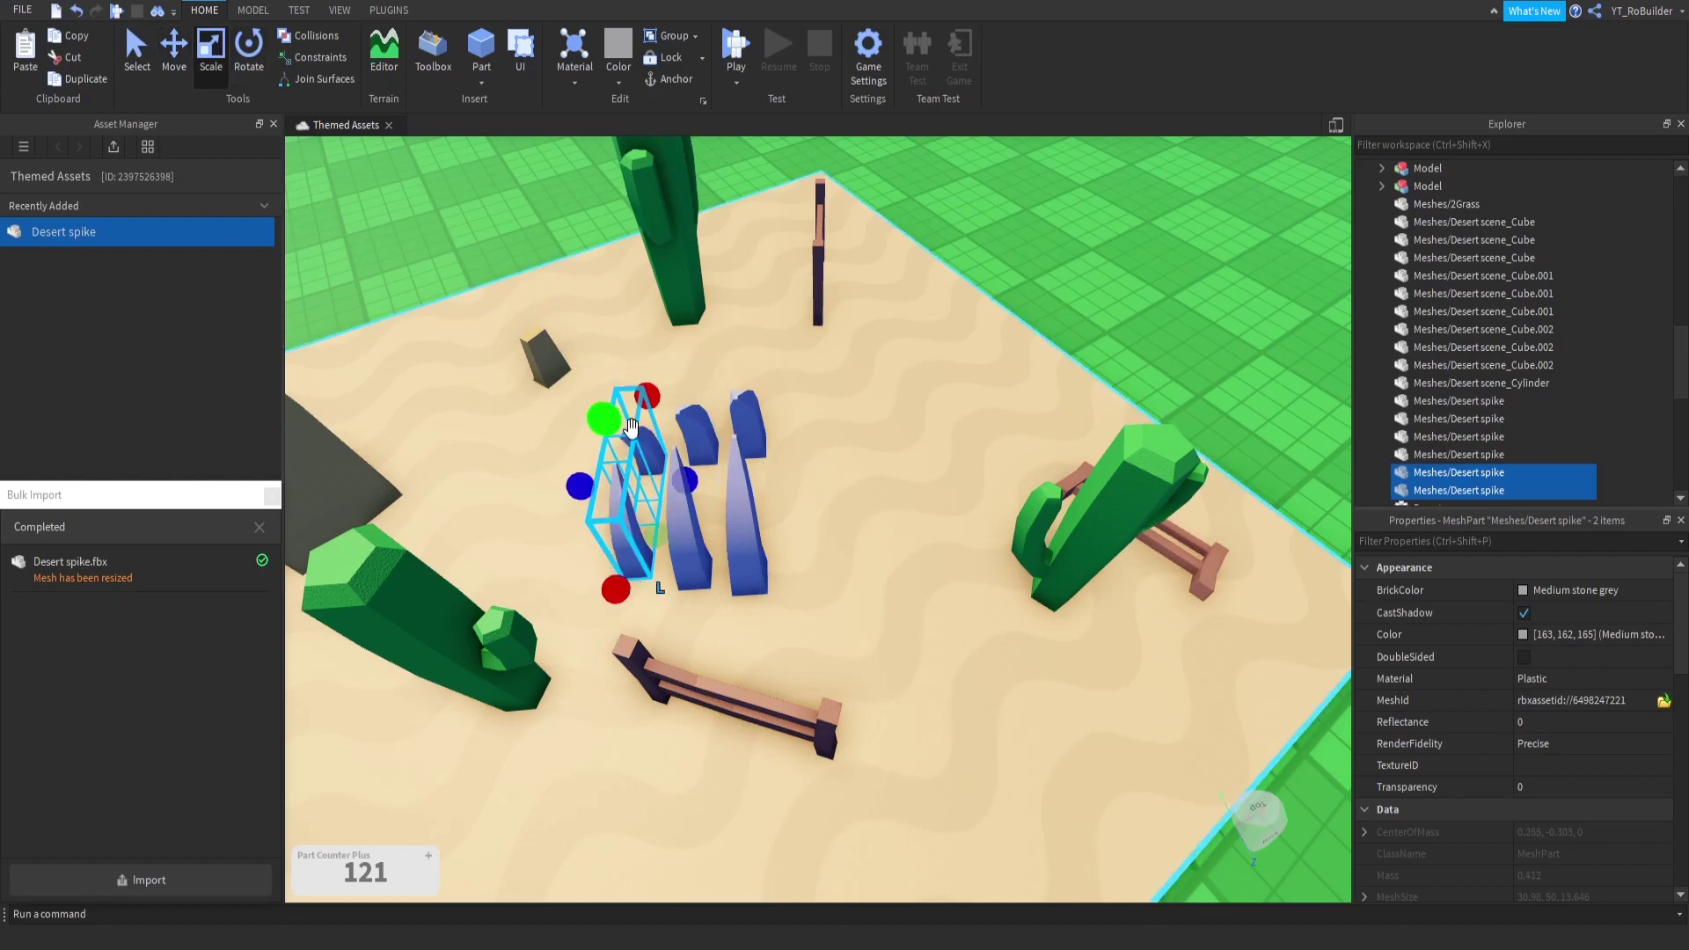
Step: Duplicate the two smaller spike pairs together and move the four copies to the other side of the tallest pair
{"action": "key", "text": "ctrl+d"}
{"action": "scroll", "coordinate": [742, 477], "scroll_direction": "up", "scroll_amount": 4}
{"action": "right_click_drag", "start_coordinate": [741, 476], "coordinate": [673, 454]}
{"action": "scroll", "coordinate": [741, 477], "scroll_direction": "down", "scroll_amount": 5}
{"action": "key", "text": "a"}
{"action": "left_click", "coordinate": [771, 467], "text": "shift"}
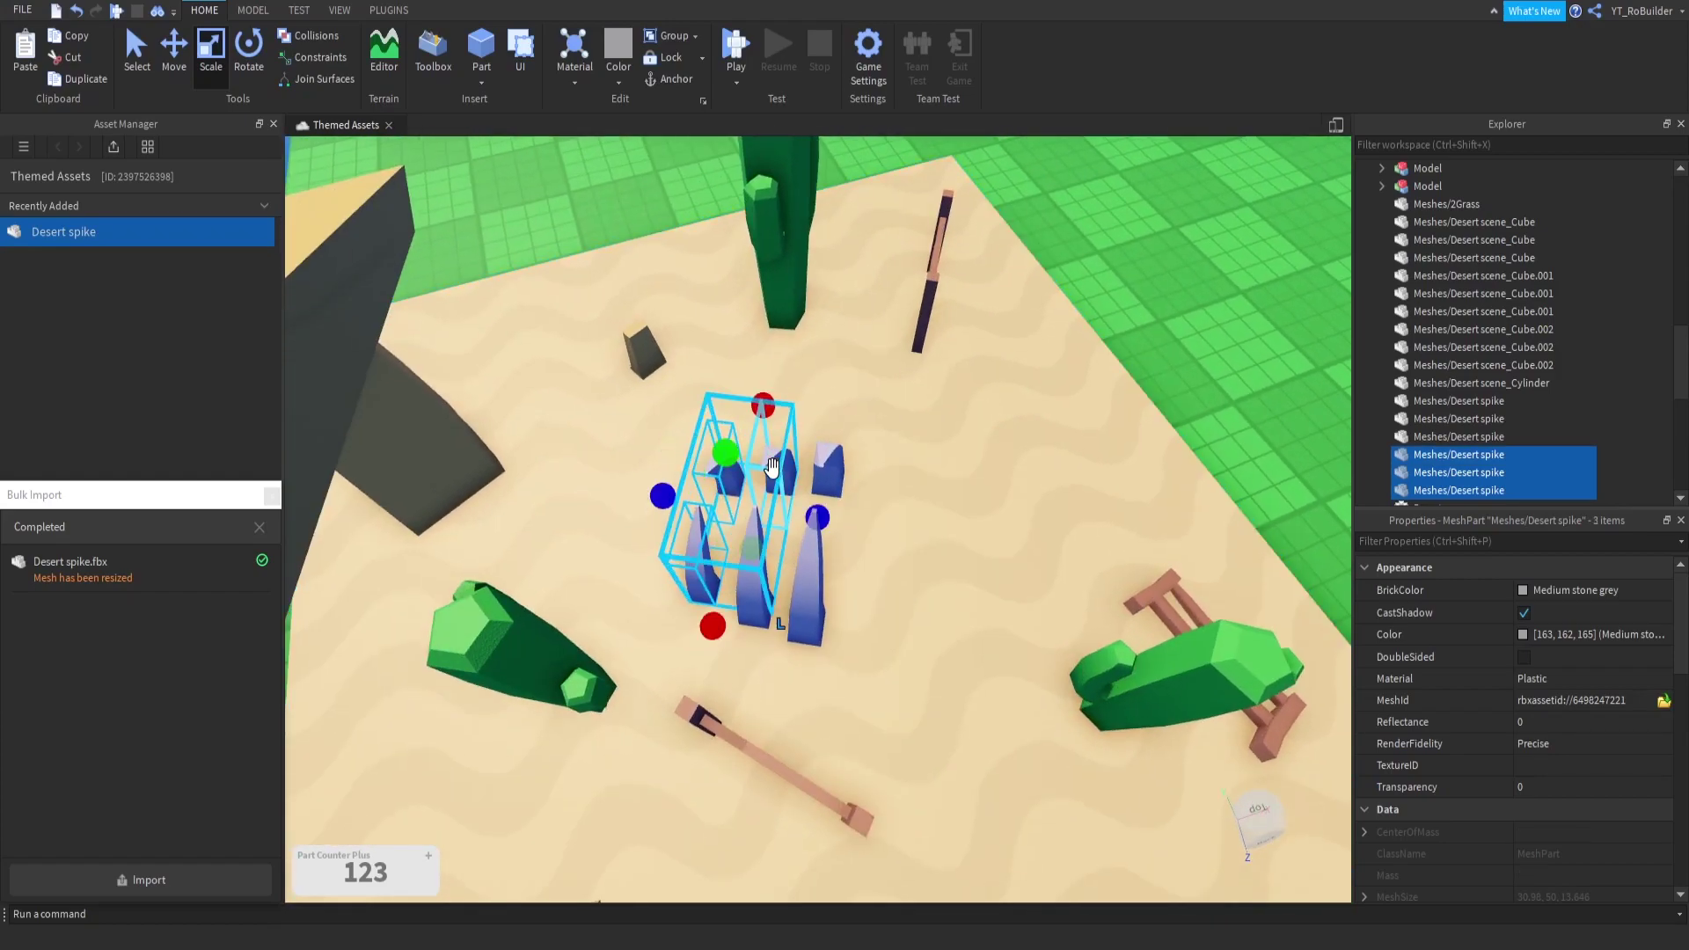
{"action": "left_click", "coordinate": [760, 592], "text": "ctrl"}
{"action": "key", "text": "ctrl+d"}
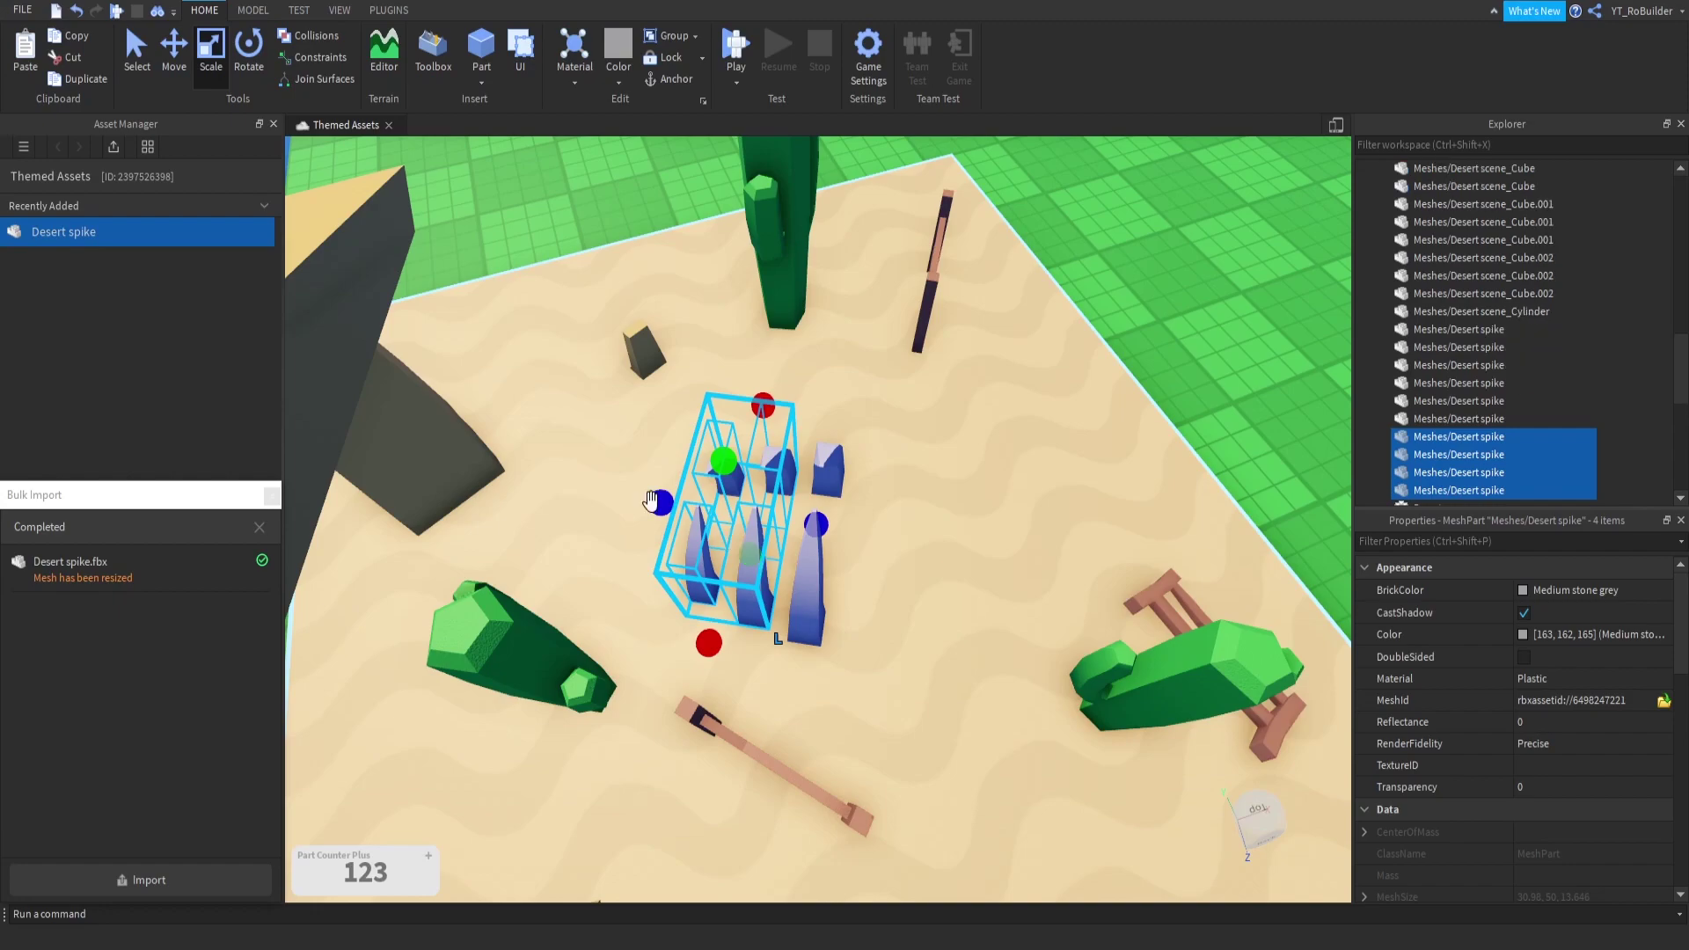
{"action": "key", "text": "ctrl+4"}
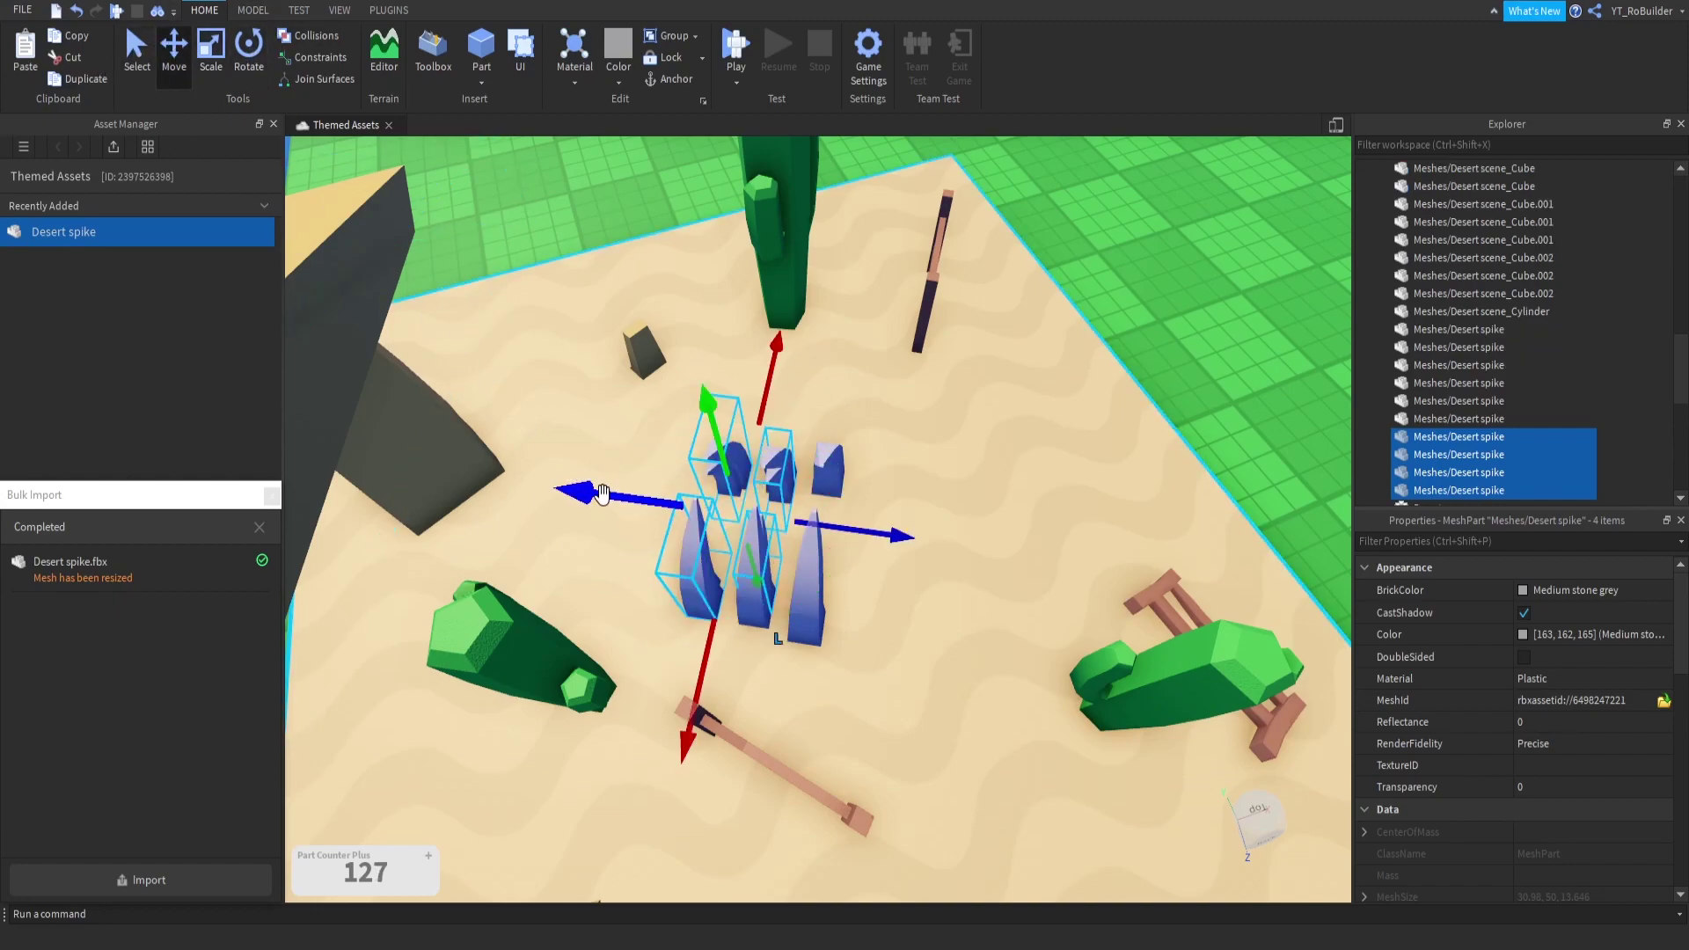
{"action": "left_click_drag", "start_coordinate": [607, 495], "coordinate": [740, 524]}
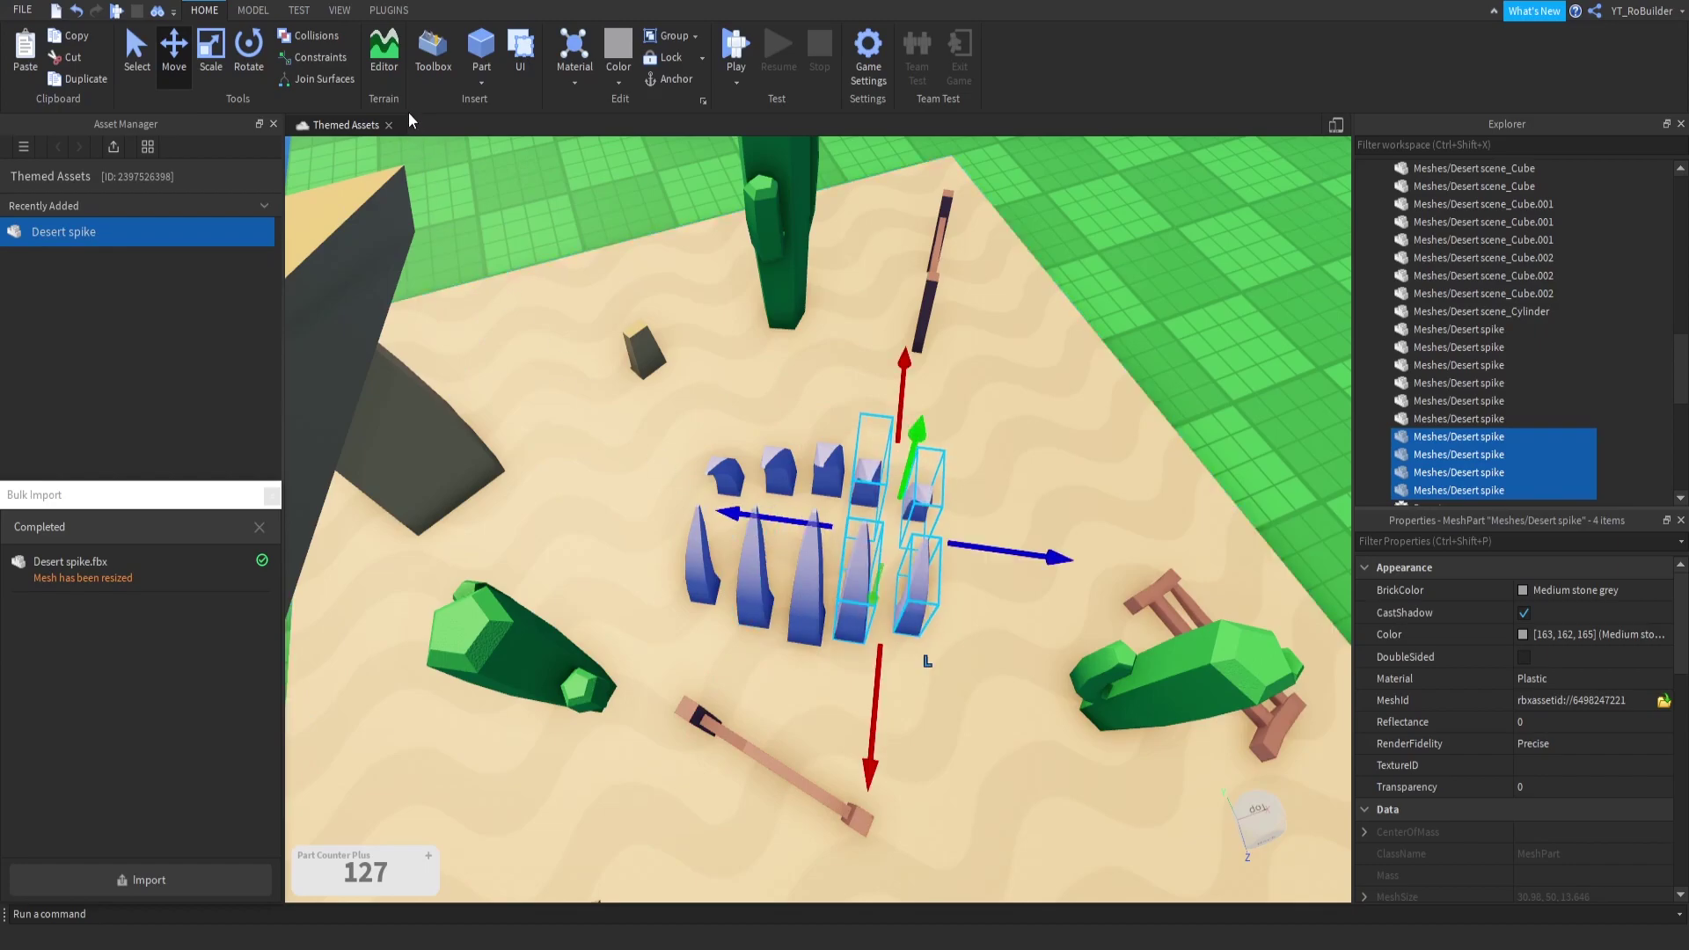
Step: Inspect the double row of spikes from close up and from above, and clear the selection
{"action": "left_click", "coordinate": [221, 54]}
{"action": "right_click_drag", "start_coordinate": [629, 348], "coordinate": [630, 349]}
{"action": "mouse_move", "coordinate": [658, 351]}
{"action": "left_mouse_down"}
{"action": "mouse_move", "coordinate": [651, 295]}
{"action": "mouse_move", "coordinate": [658, 345]}
{"action": "left_mouse_up"}
{"action": "scroll", "coordinate": [758, 374], "scroll_direction": "up", "scroll_amount": 3}
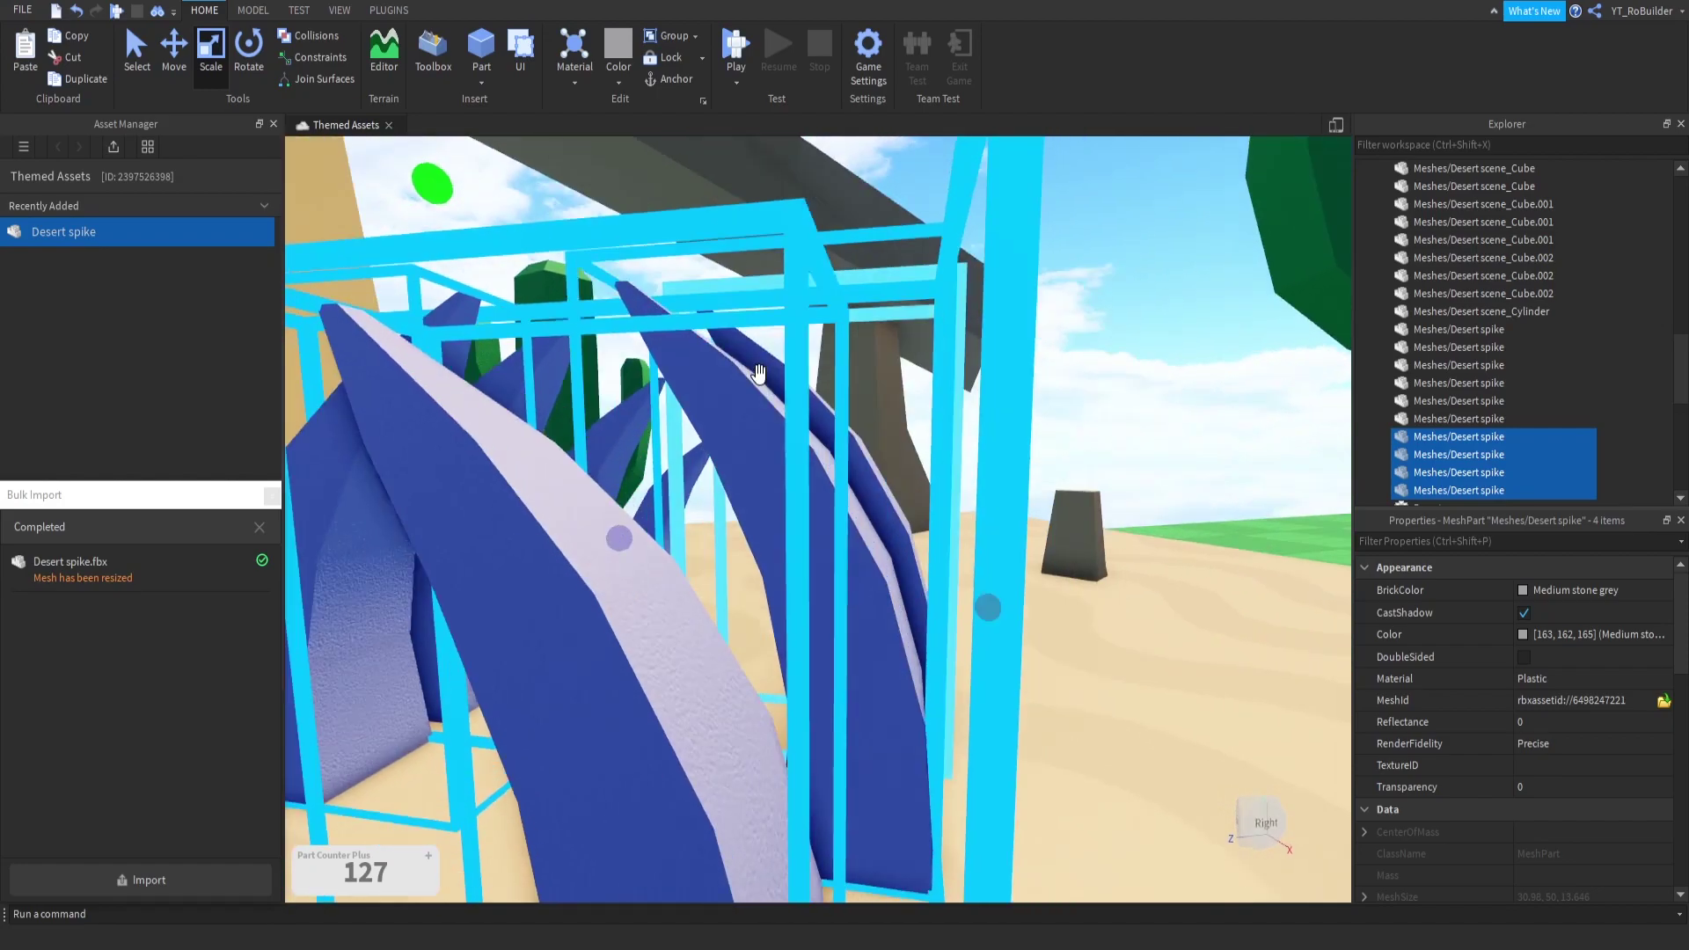
{"action": "right_click_drag", "start_coordinate": [758, 374], "coordinate": [758, 374]}
{"action": "scroll", "coordinate": [758, 373], "scroll_direction": "down", "scroll_amount": 5}
{"action": "scroll", "coordinate": [758, 374], "scroll_direction": "down", "scroll_amount": 3}
{"action": "right_click_drag", "start_coordinate": [774, 482], "coordinate": [871, 487]}
{"action": "left_click", "coordinate": [872, 491]}
{"action": "scroll", "coordinate": [871, 483], "scroll_direction": "up", "scroll_amount": 2}
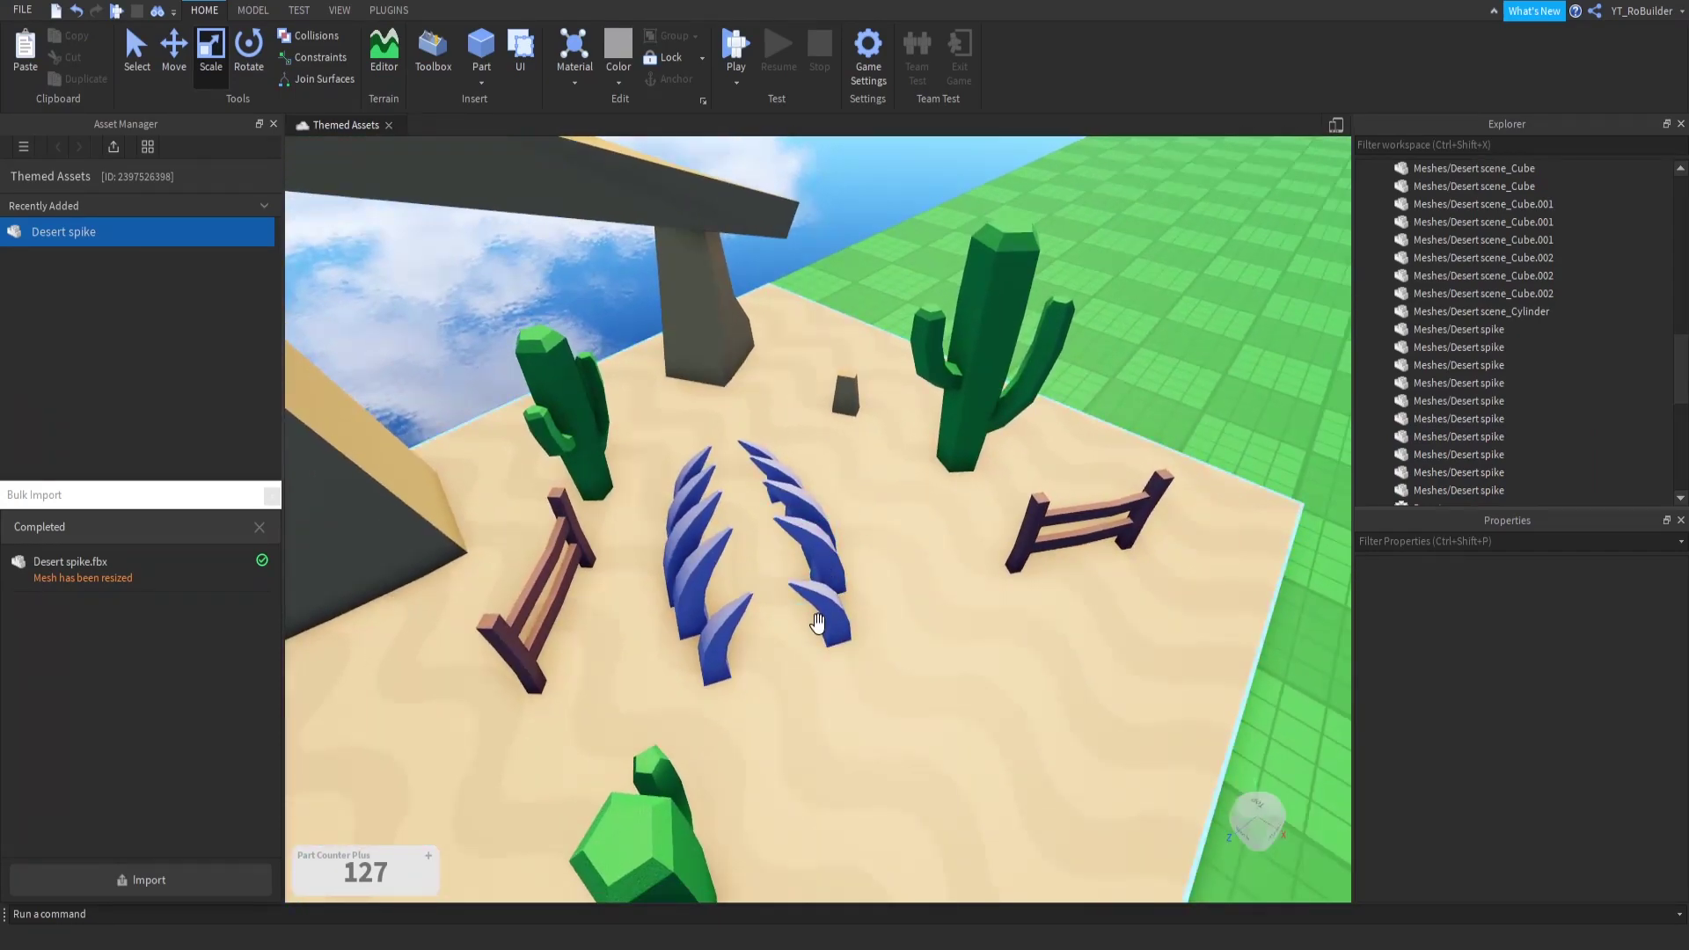
Step: Select the spikes in the desert's double row and group them into one model
{"action": "left_click", "coordinate": [820, 620]}
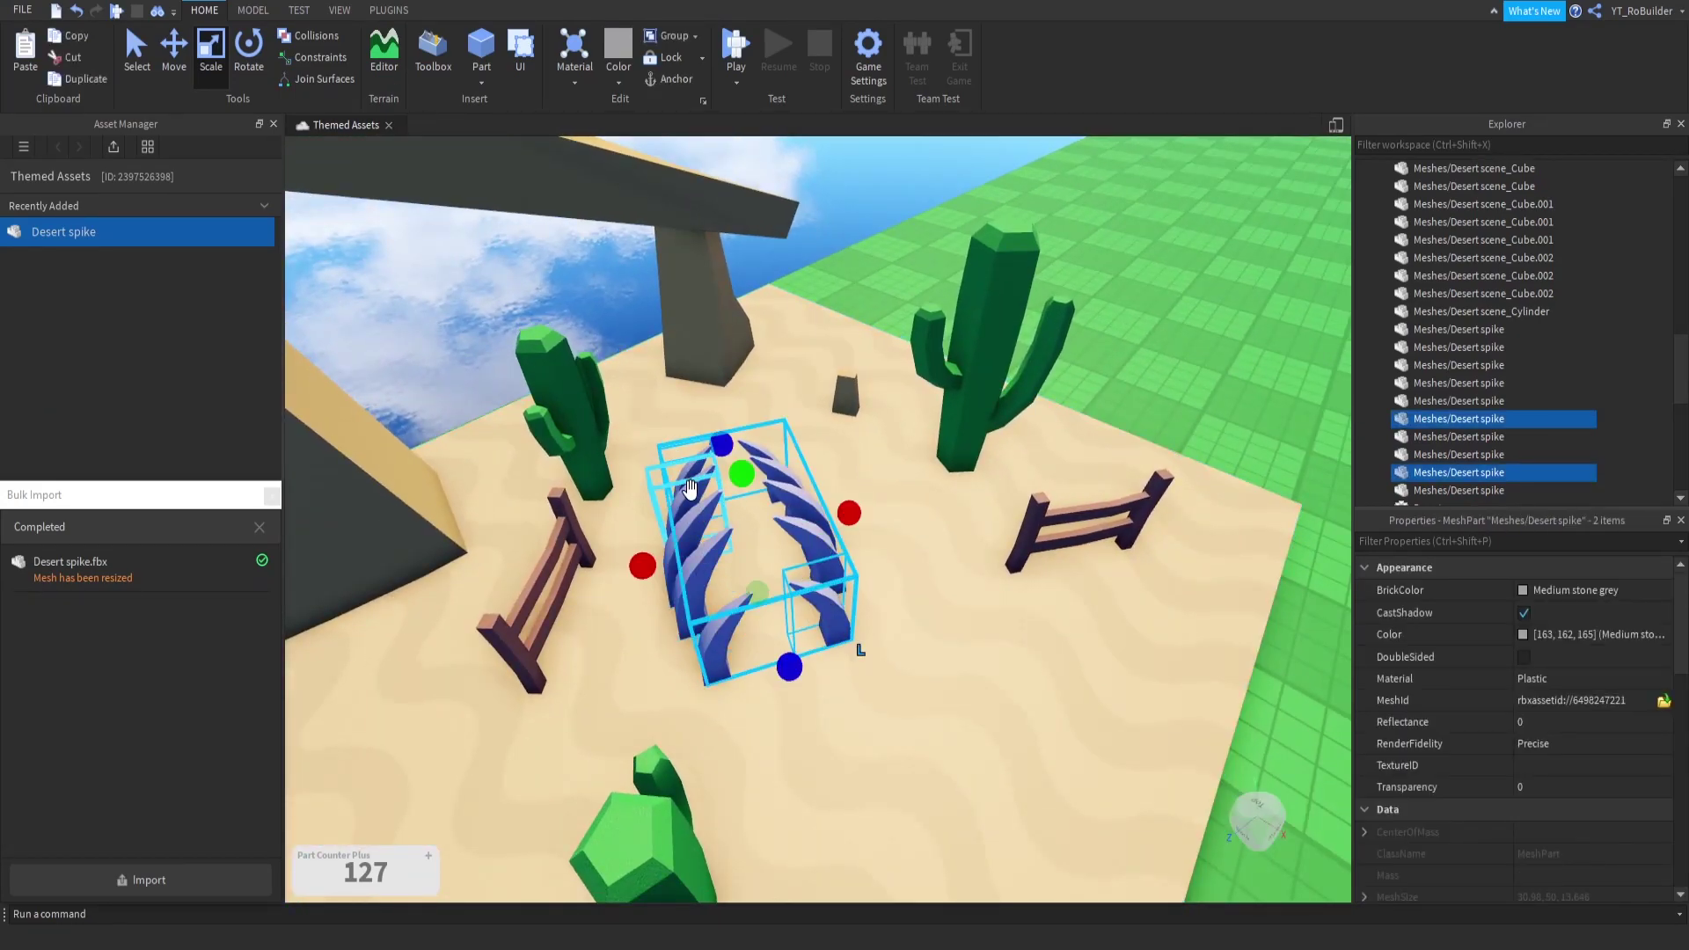
{"action": "left_click", "coordinate": [810, 545], "text": "ctrl"}
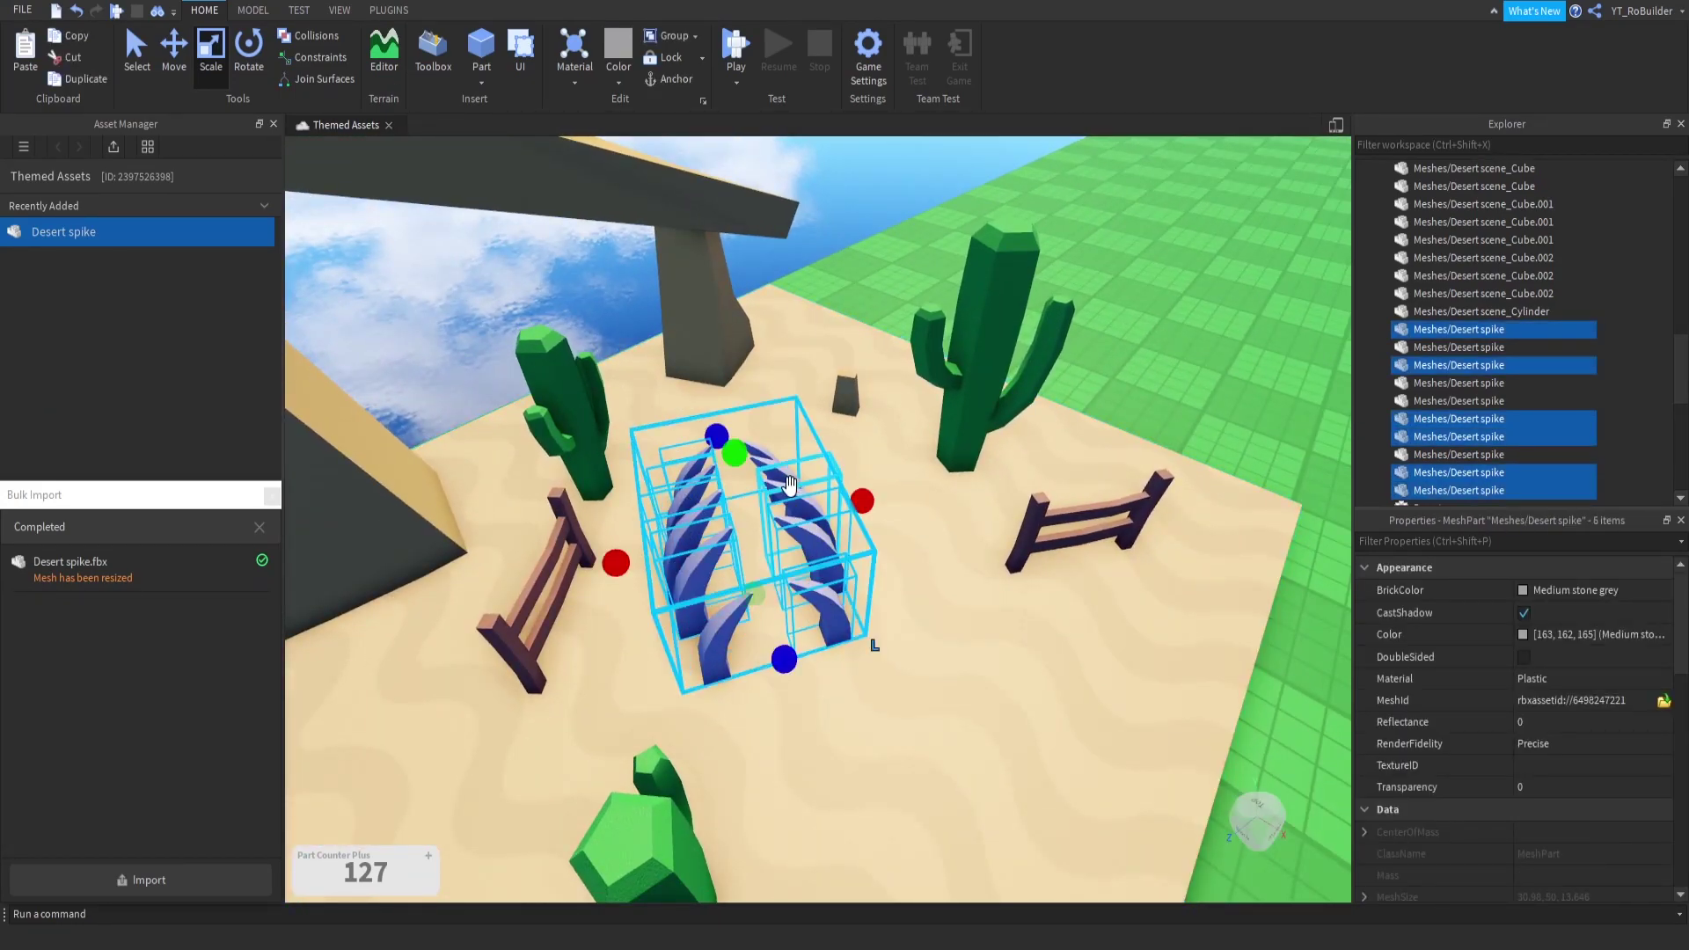
{"action": "left_click", "coordinate": [1521, 600]}
{"action": "left_click", "coordinate": [1442, 875]}
{"action": "key", "text": "ctrl+g"}
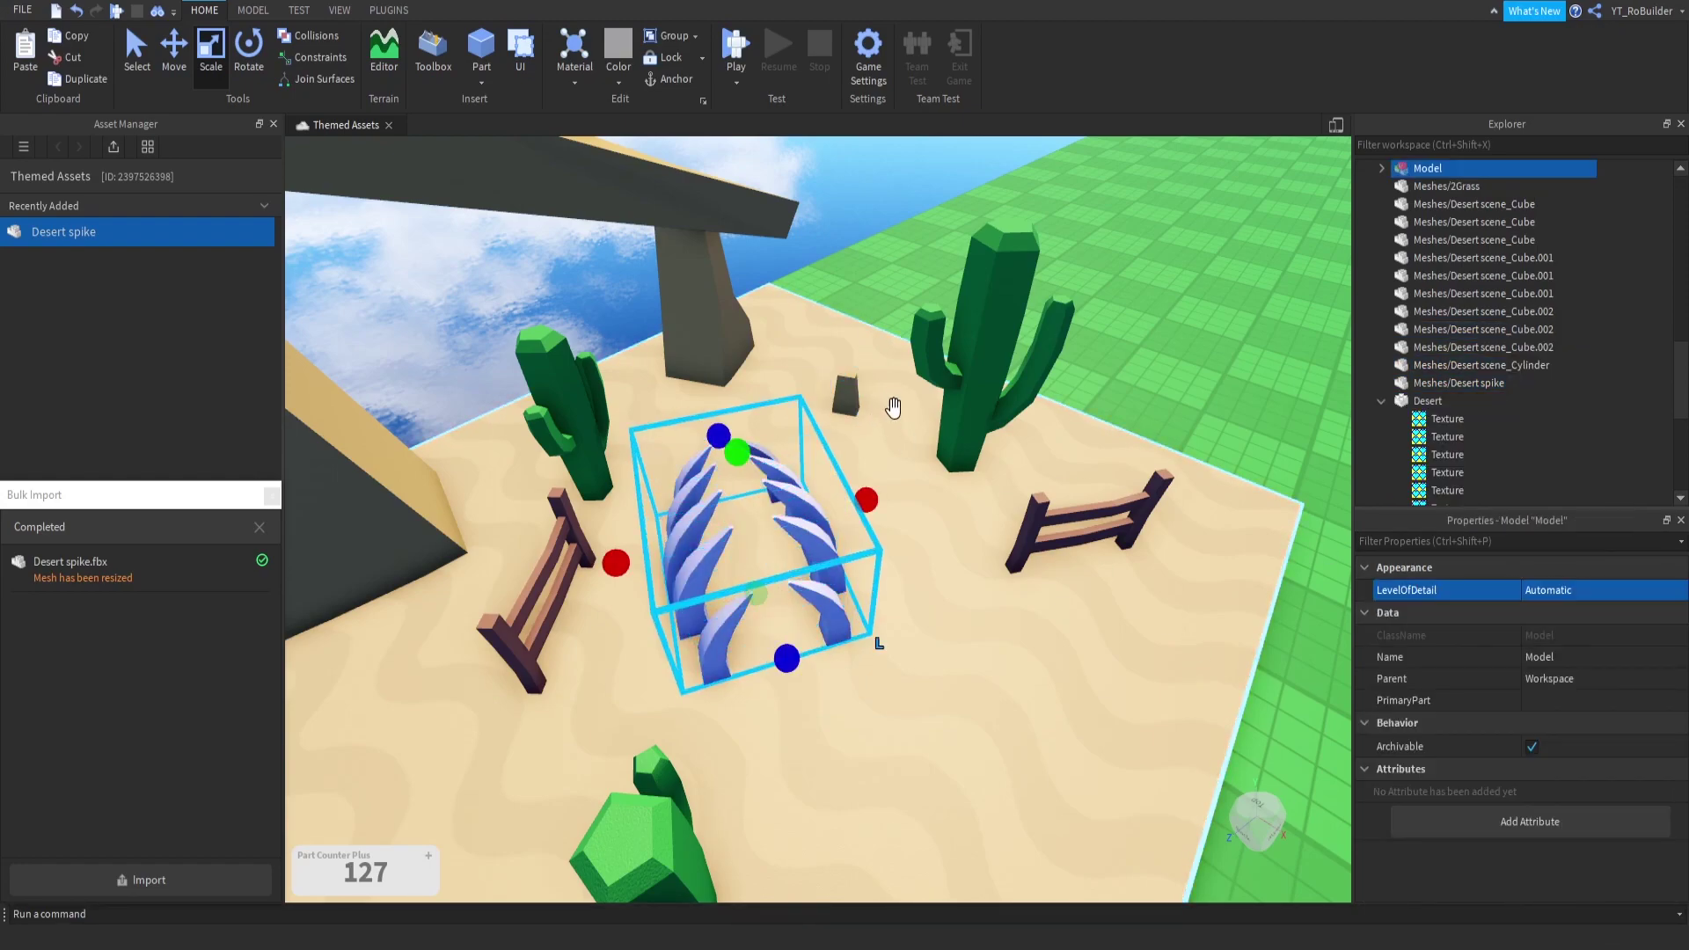
Step: Try adjusting the grouped spikes sideways on the sand and undo the change
{"action": "left_click", "coordinate": [973, 230]}
{"action": "right_click_drag", "start_coordinate": [972, 230], "coordinate": [1048, 388]}
{"action": "scroll", "coordinate": [1048, 388], "scroll_direction": "down", "scroll_amount": 5}
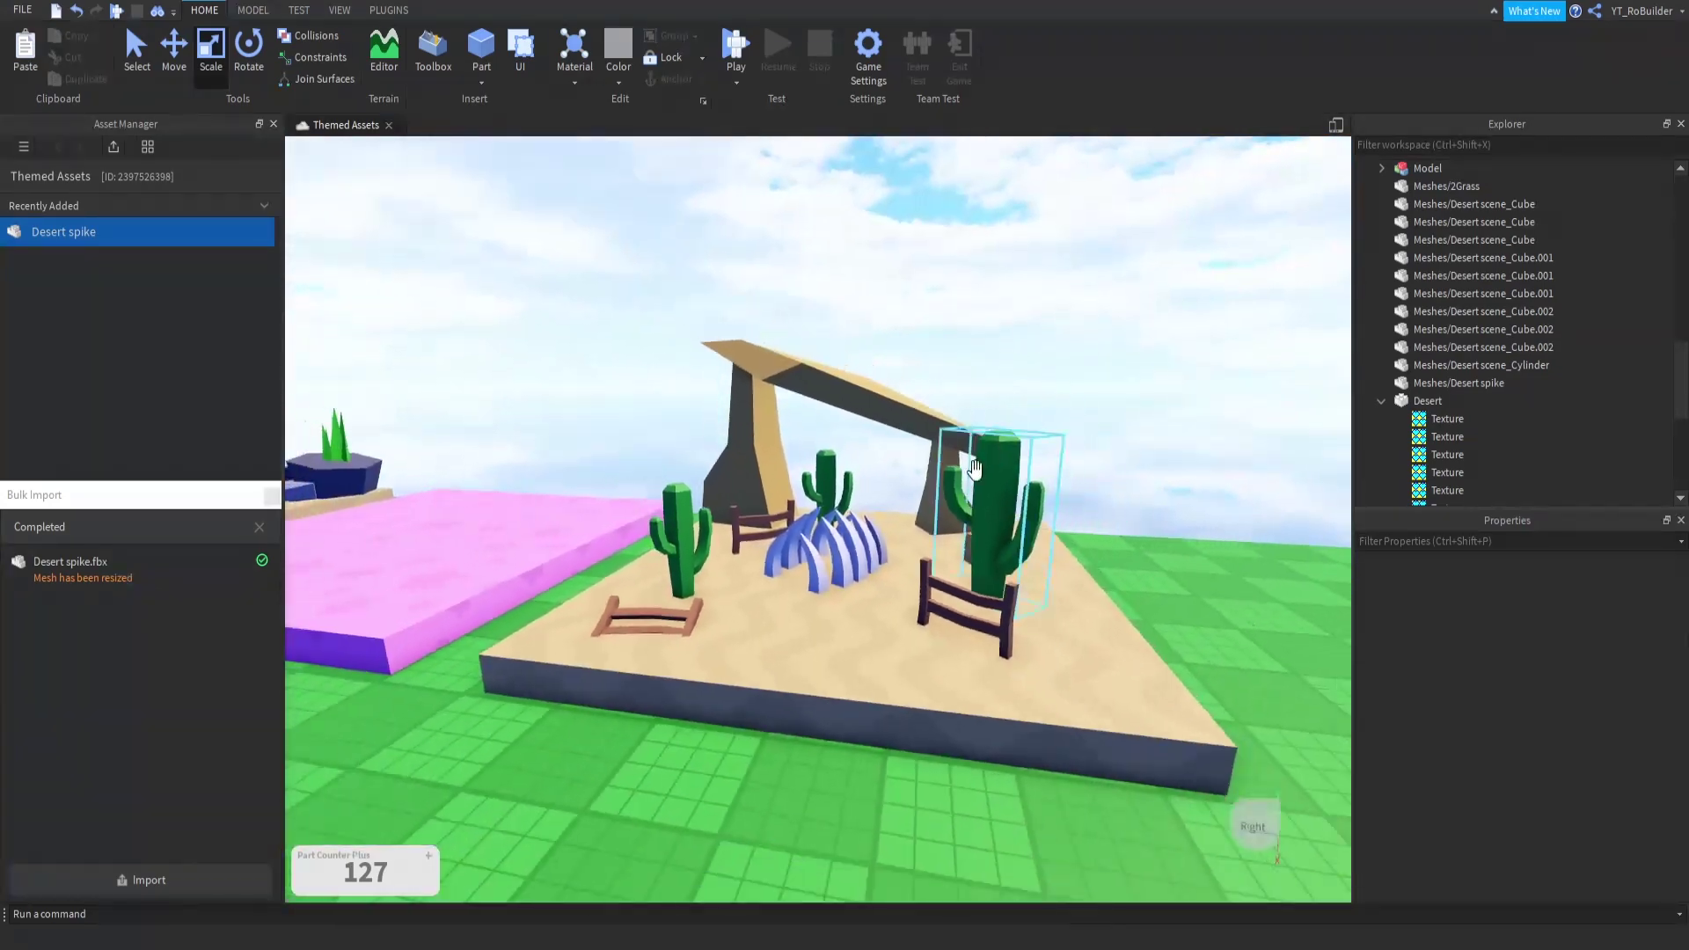
{"action": "left_click", "coordinate": [866, 559]}
{"action": "right_click_drag", "start_coordinate": [866, 556], "coordinate": [698, 451]}
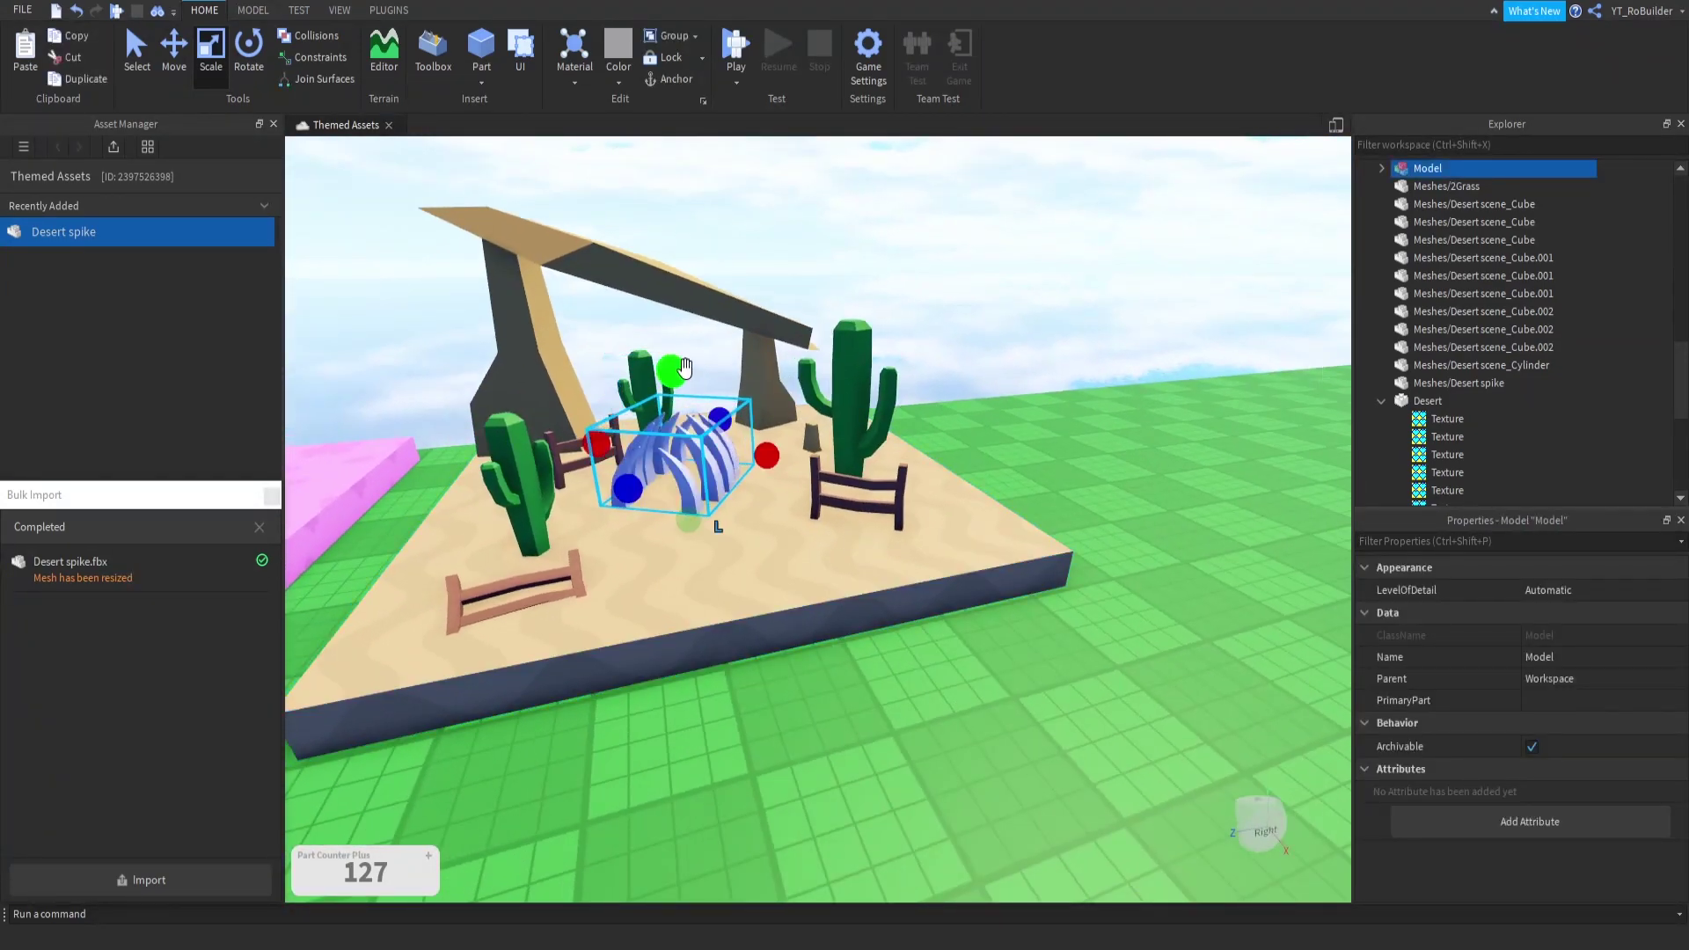
{"action": "left_click_drag", "start_coordinate": [814, 458], "coordinate": [843, 460]}
{"action": "key", "text": "ctrl+z"}
Step: Set the ungrouped end spike's BrickColor to Ghost grey and group it together with the spike model
{"action": "scroll", "coordinate": [782, 378], "scroll_direction": "up", "scroll_amount": 2}
{"action": "scroll", "coordinate": [782, 378], "scroll_direction": "up", "scroll_amount": 5}
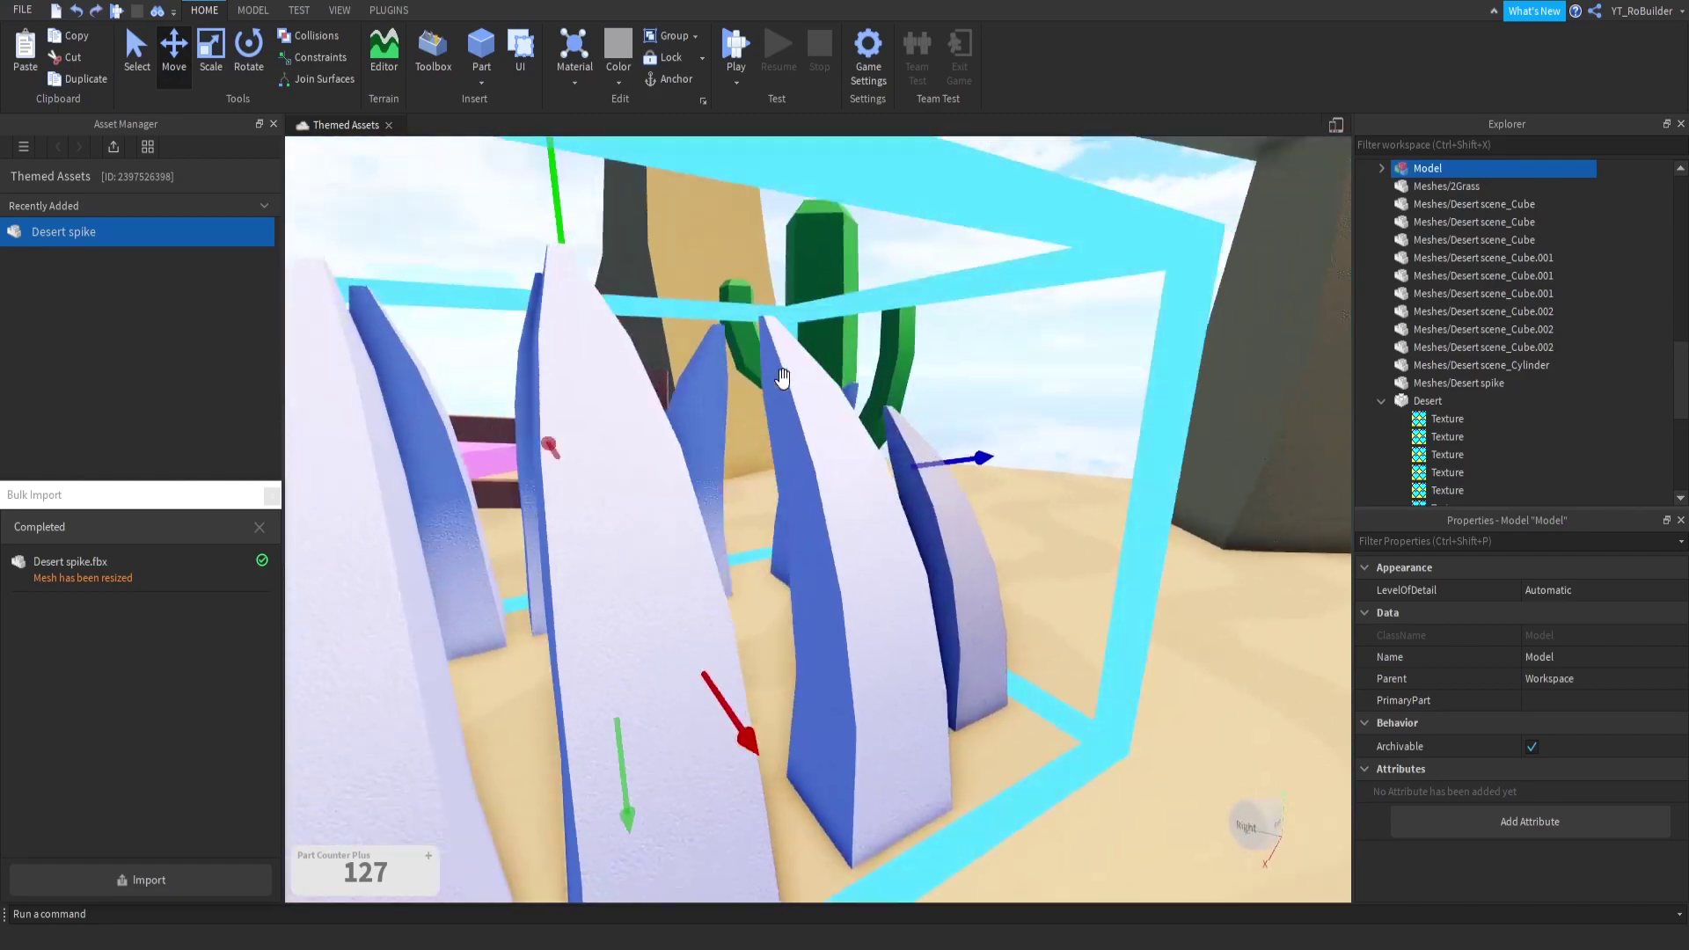
{"action": "left_click", "coordinate": [976, 545]}
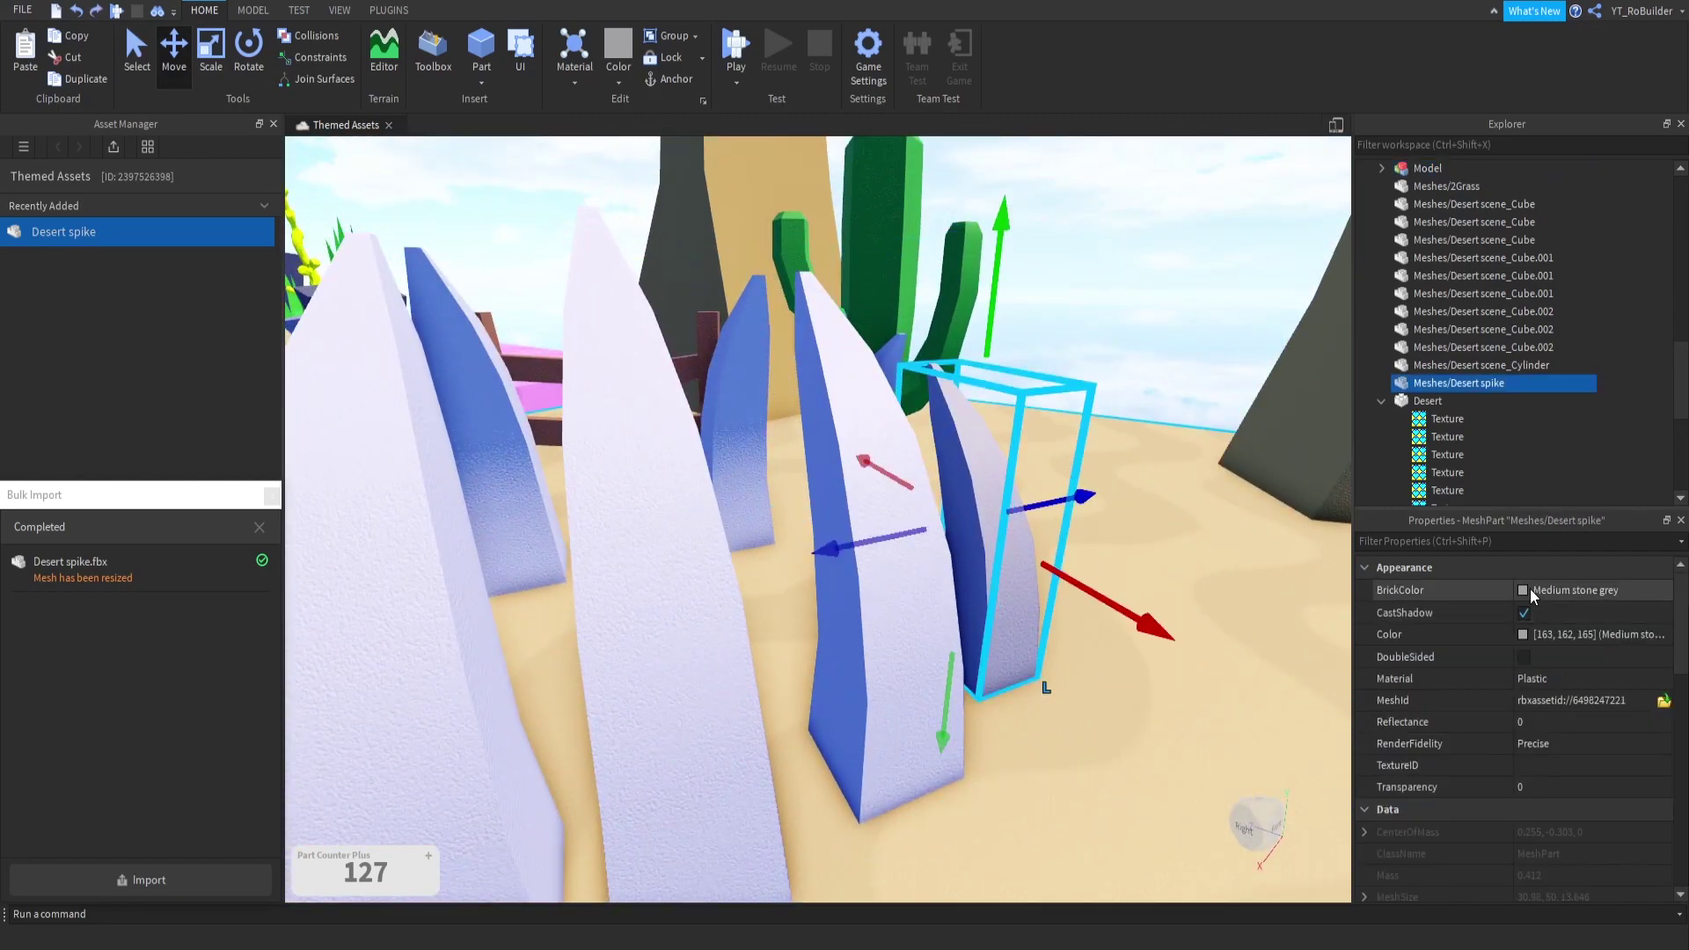
{"action": "left_click", "coordinate": [1530, 590]}
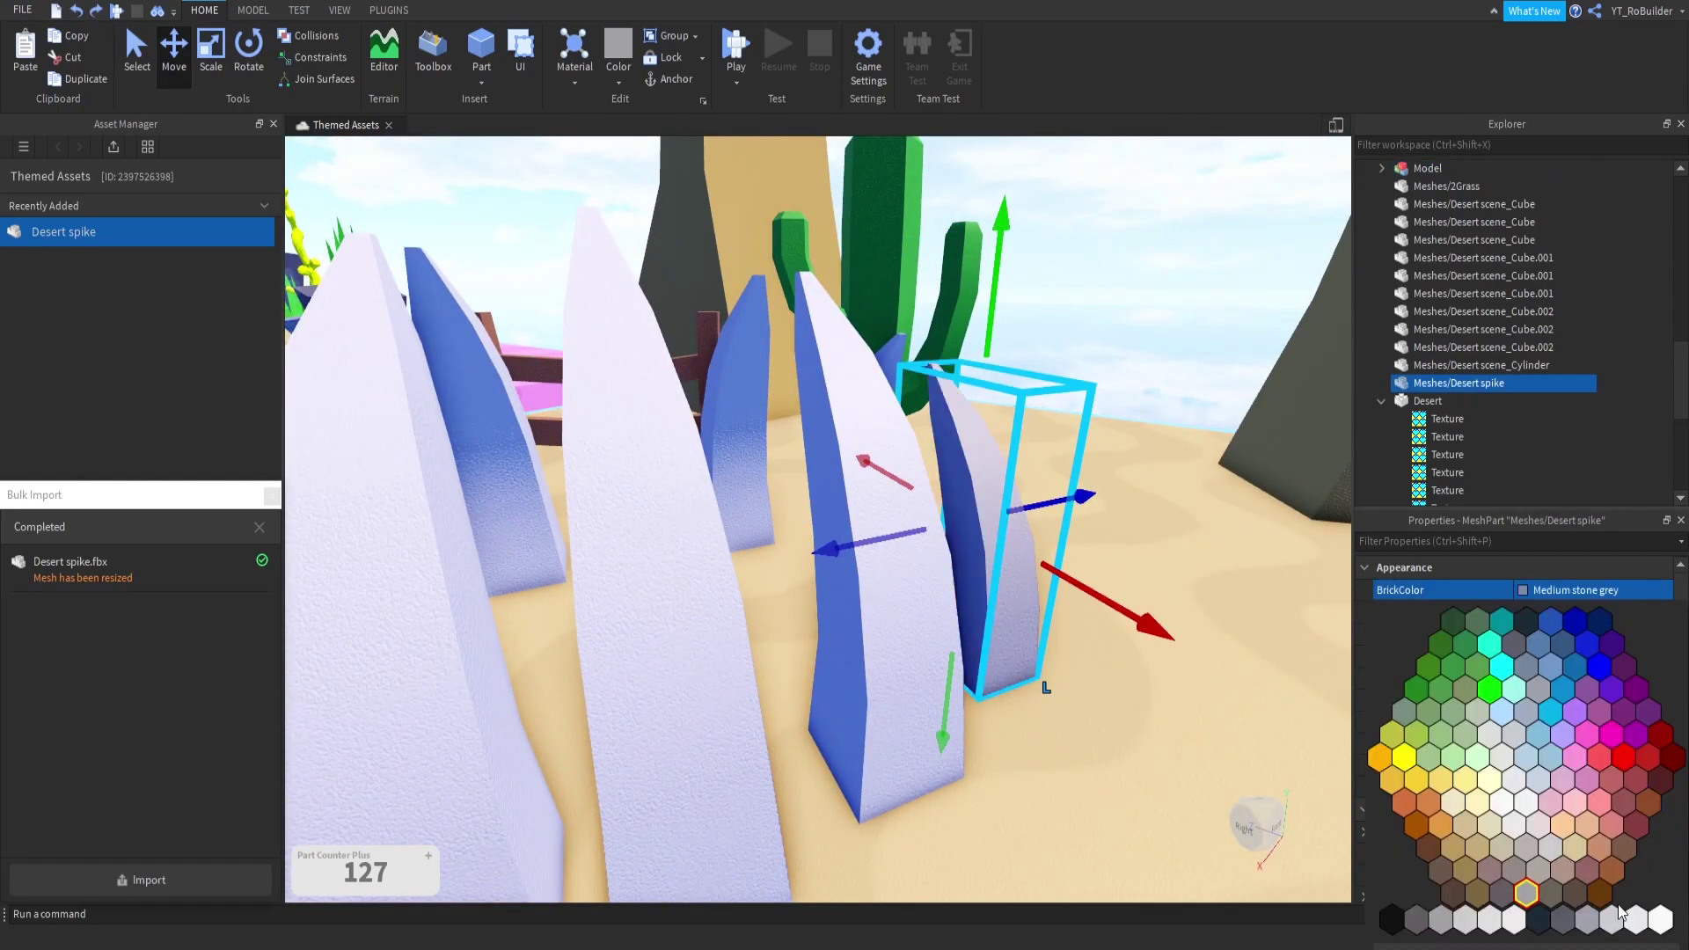
{"action": "left_click", "coordinate": [1608, 917]}
{"action": "scroll", "coordinate": [924, 588], "scroll_direction": "down", "scroll_amount": 5}
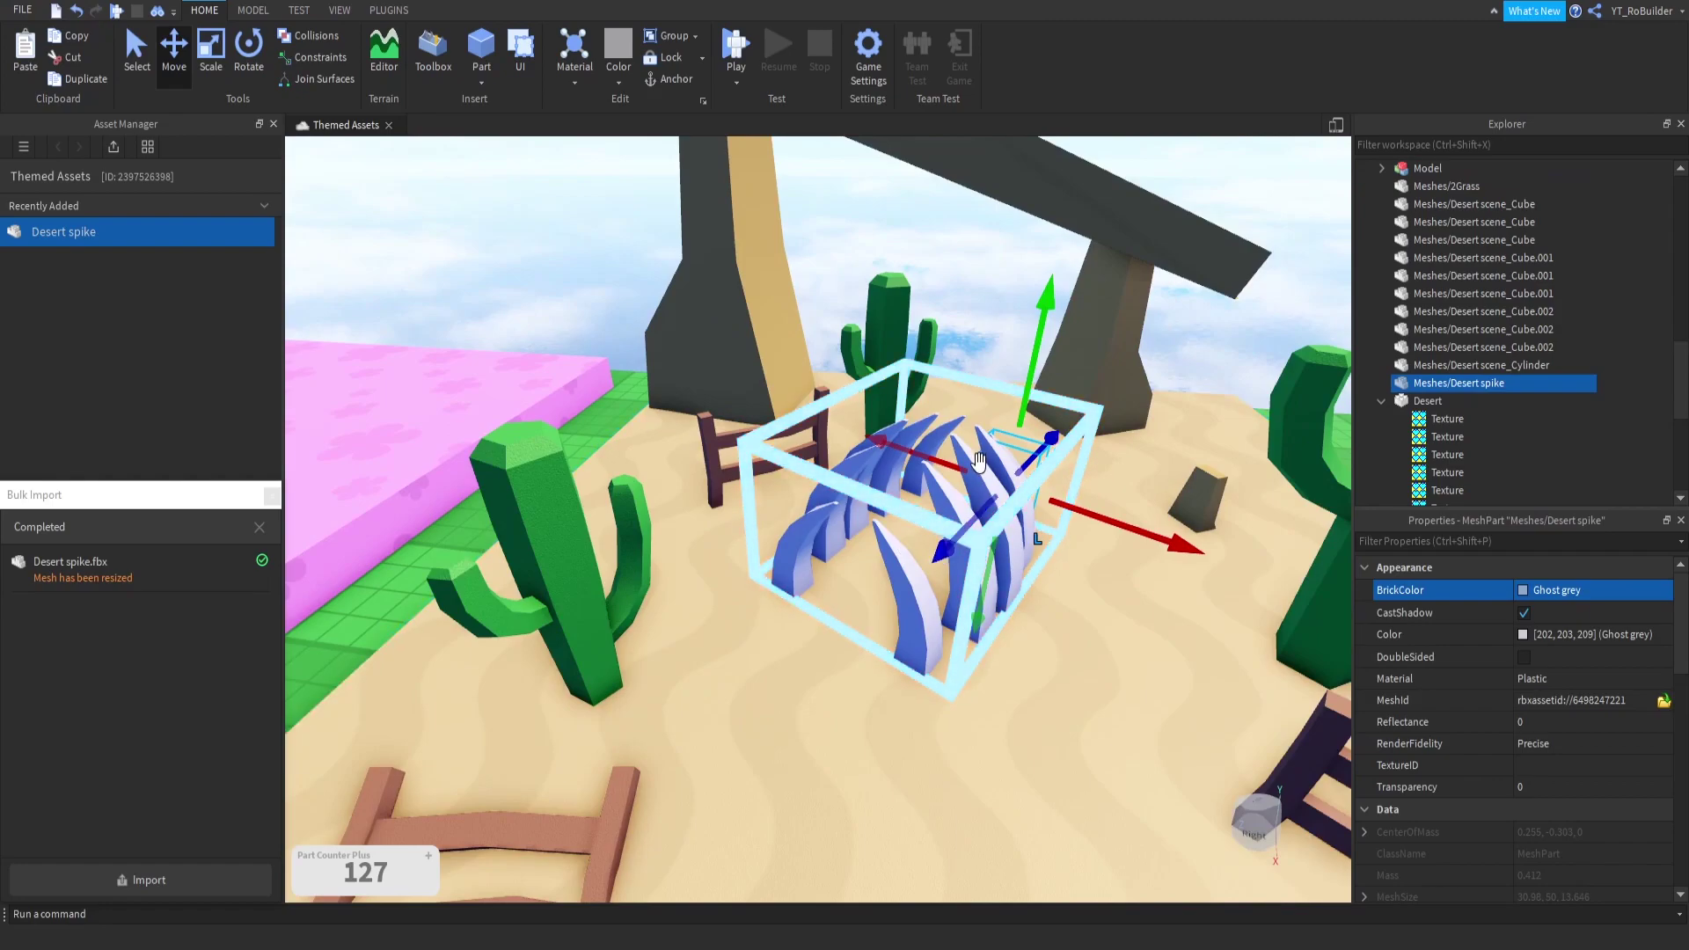
{"action": "left_click", "coordinate": [910, 600], "text": "ctrl"}
{"action": "key", "text": "ctrl+g"}
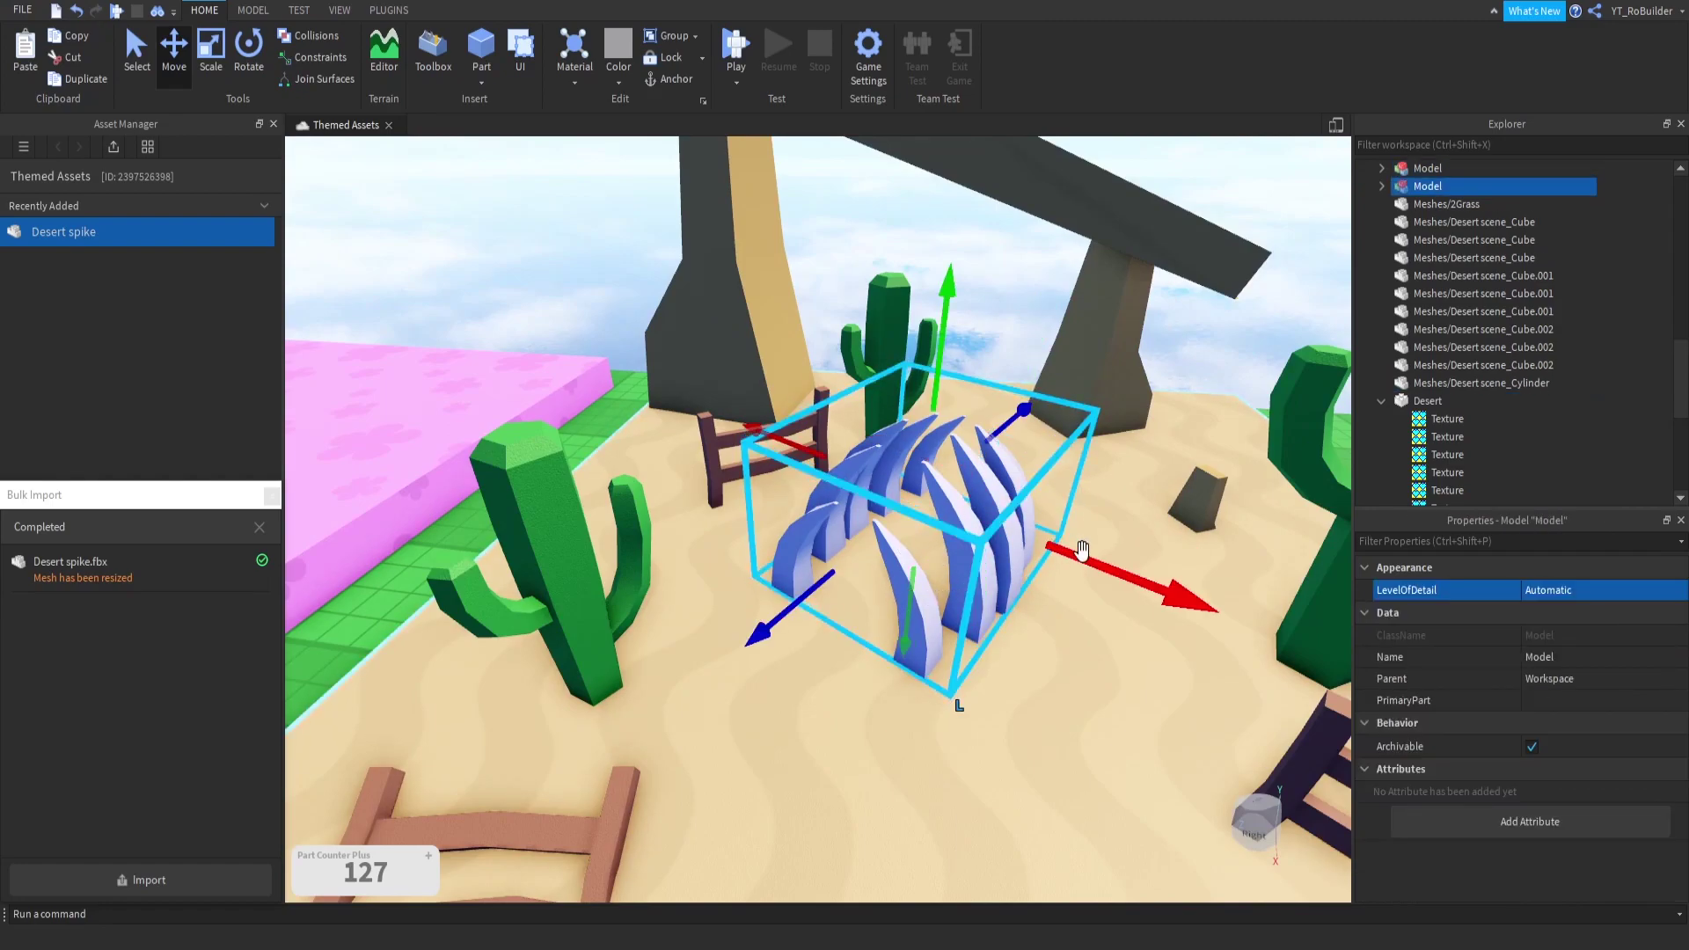
Step: Examine the spike row and the particle effect on the desert slab from several distances
{"action": "key", "text": "f"}
{"action": "scroll", "coordinate": [961, 603], "scroll_direction": "down", "scroll_amount": 3}
{"action": "right_click_drag", "start_coordinate": [960, 602], "coordinate": [958, 604]}
{"action": "left_click", "coordinate": [960, 603]}
{"action": "scroll", "coordinate": [950, 603], "scroll_direction": "down", "scroll_amount": 3}
{"action": "scroll", "coordinate": [932, 570], "scroll_direction": "up", "scroll_amount": 4}
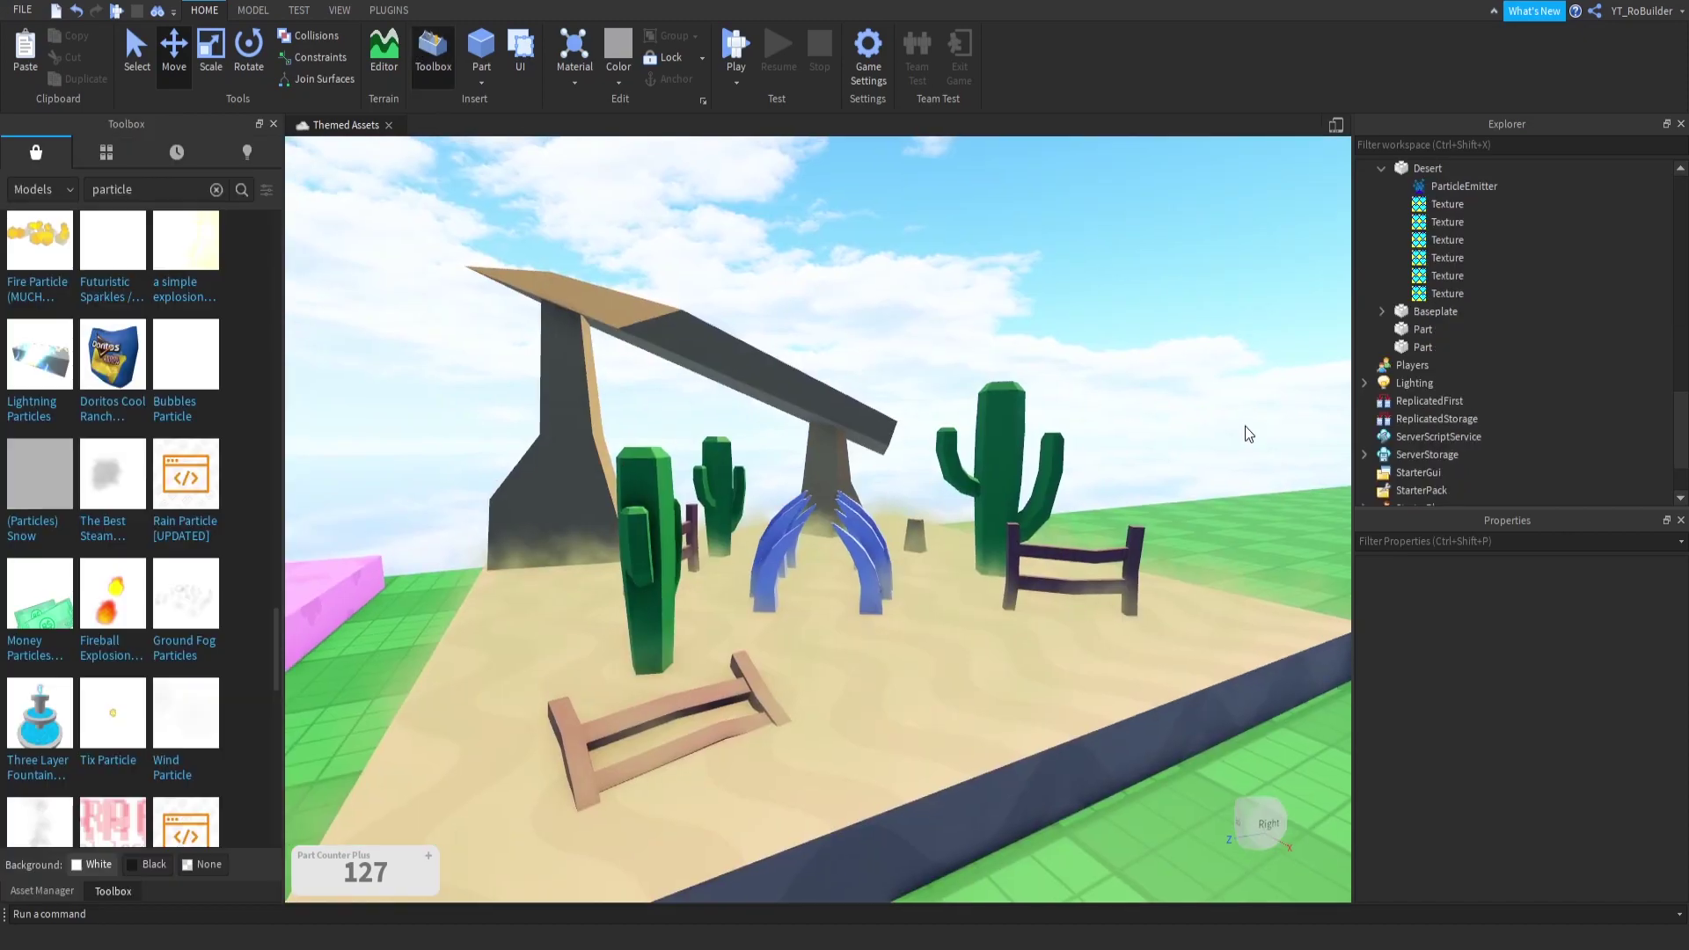
{"action": "scroll", "coordinate": [1244, 425], "scroll_direction": "up", "scroll_amount": 3}
{"action": "scroll", "coordinate": [946, 251], "scroll_direction": "down", "scroll_amount": 1}
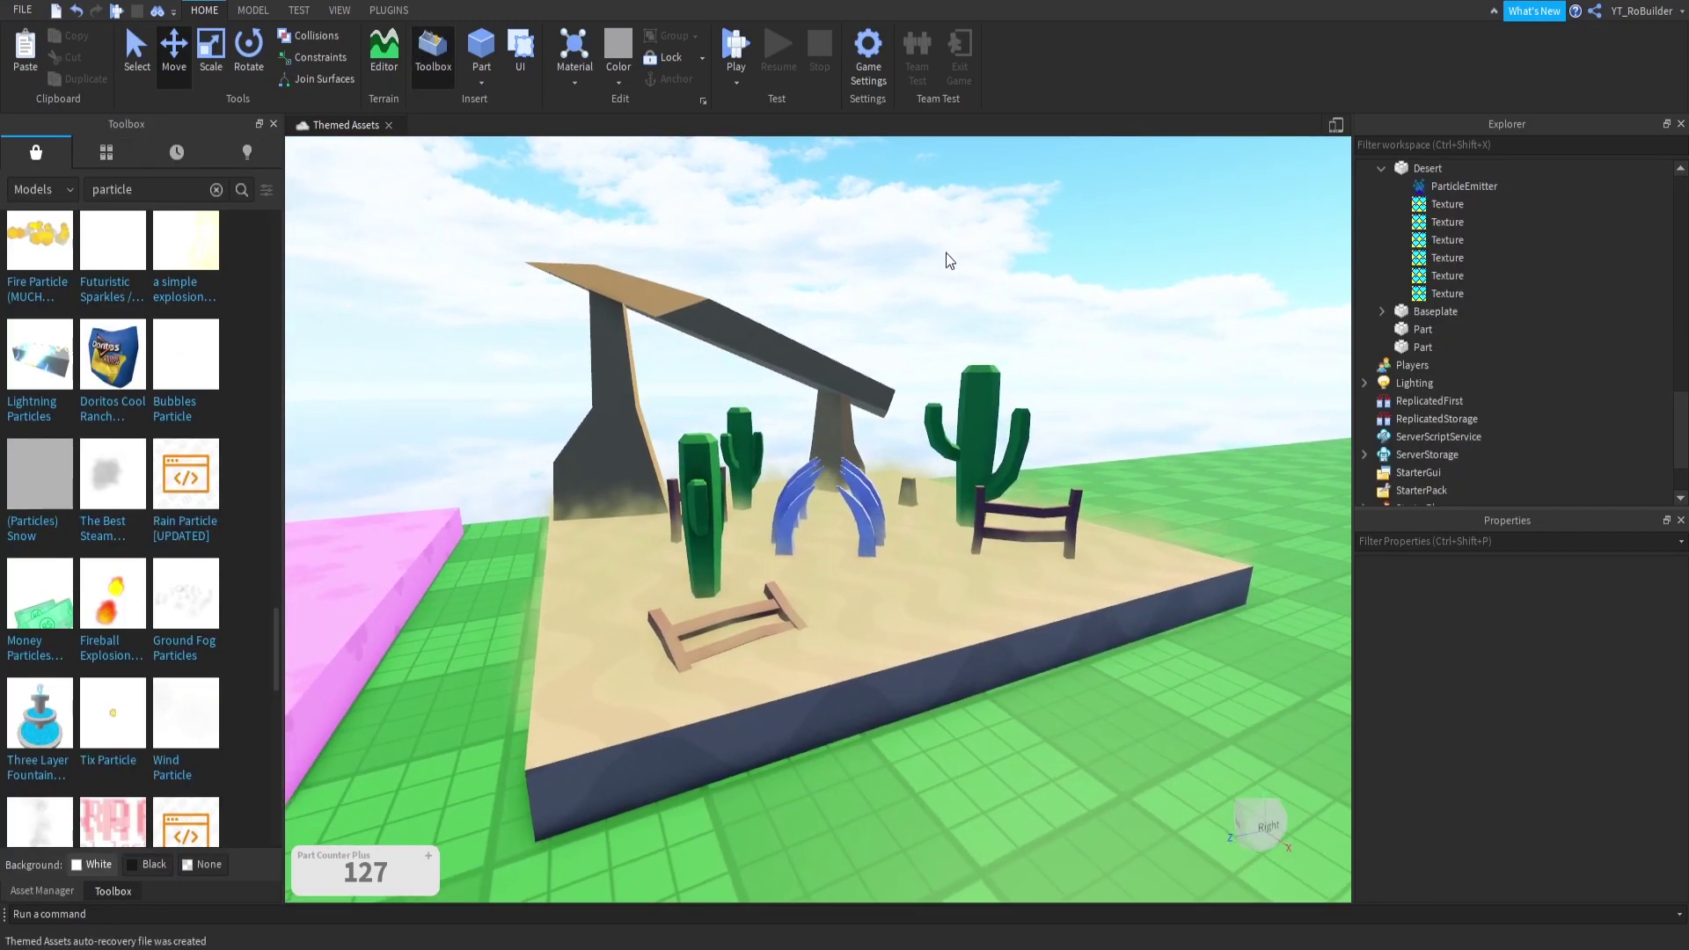
{"action": "scroll", "coordinate": [946, 252], "scroll_direction": "up", "scroll_amount": 4}
{"action": "scroll", "coordinate": [946, 252], "scroll_direction": "down", "scroll_amount": 3}
Step: Group the desert slab with all its props into one model and name it Desert
{"action": "scroll", "coordinate": [947, 251], "scroll_direction": "down", "scroll_amount": 8}
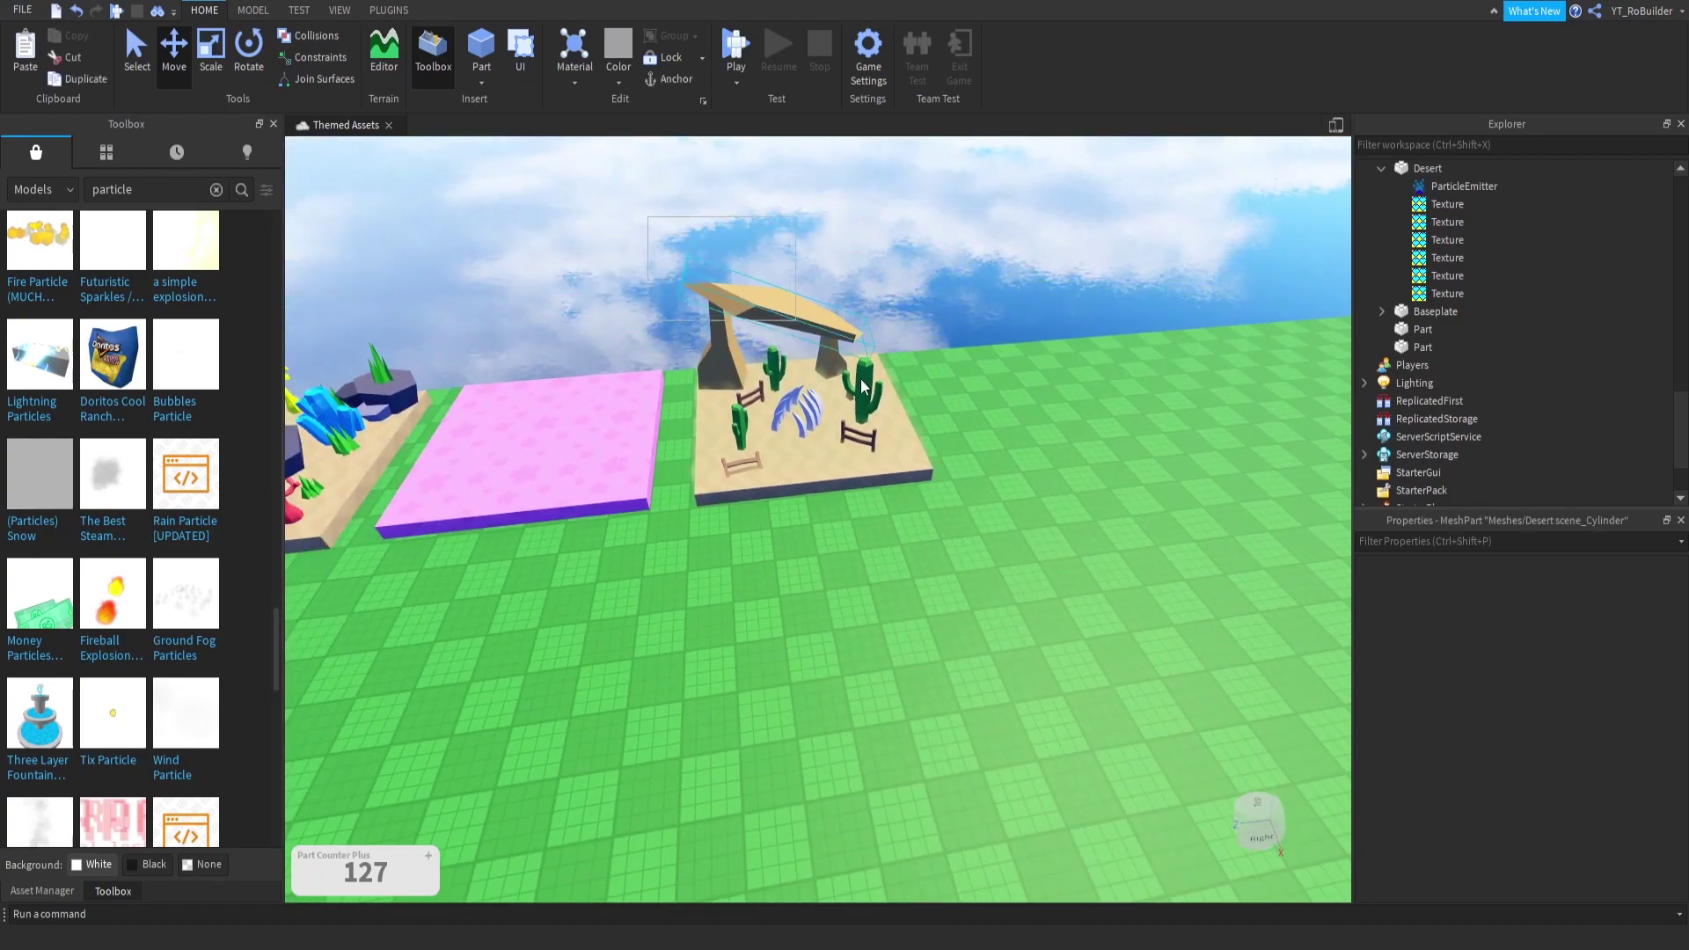
{"action": "left_click_drag", "start_coordinate": [647, 217], "coordinate": [1004, 510]}
{"action": "key", "text": "ctrl+g"}
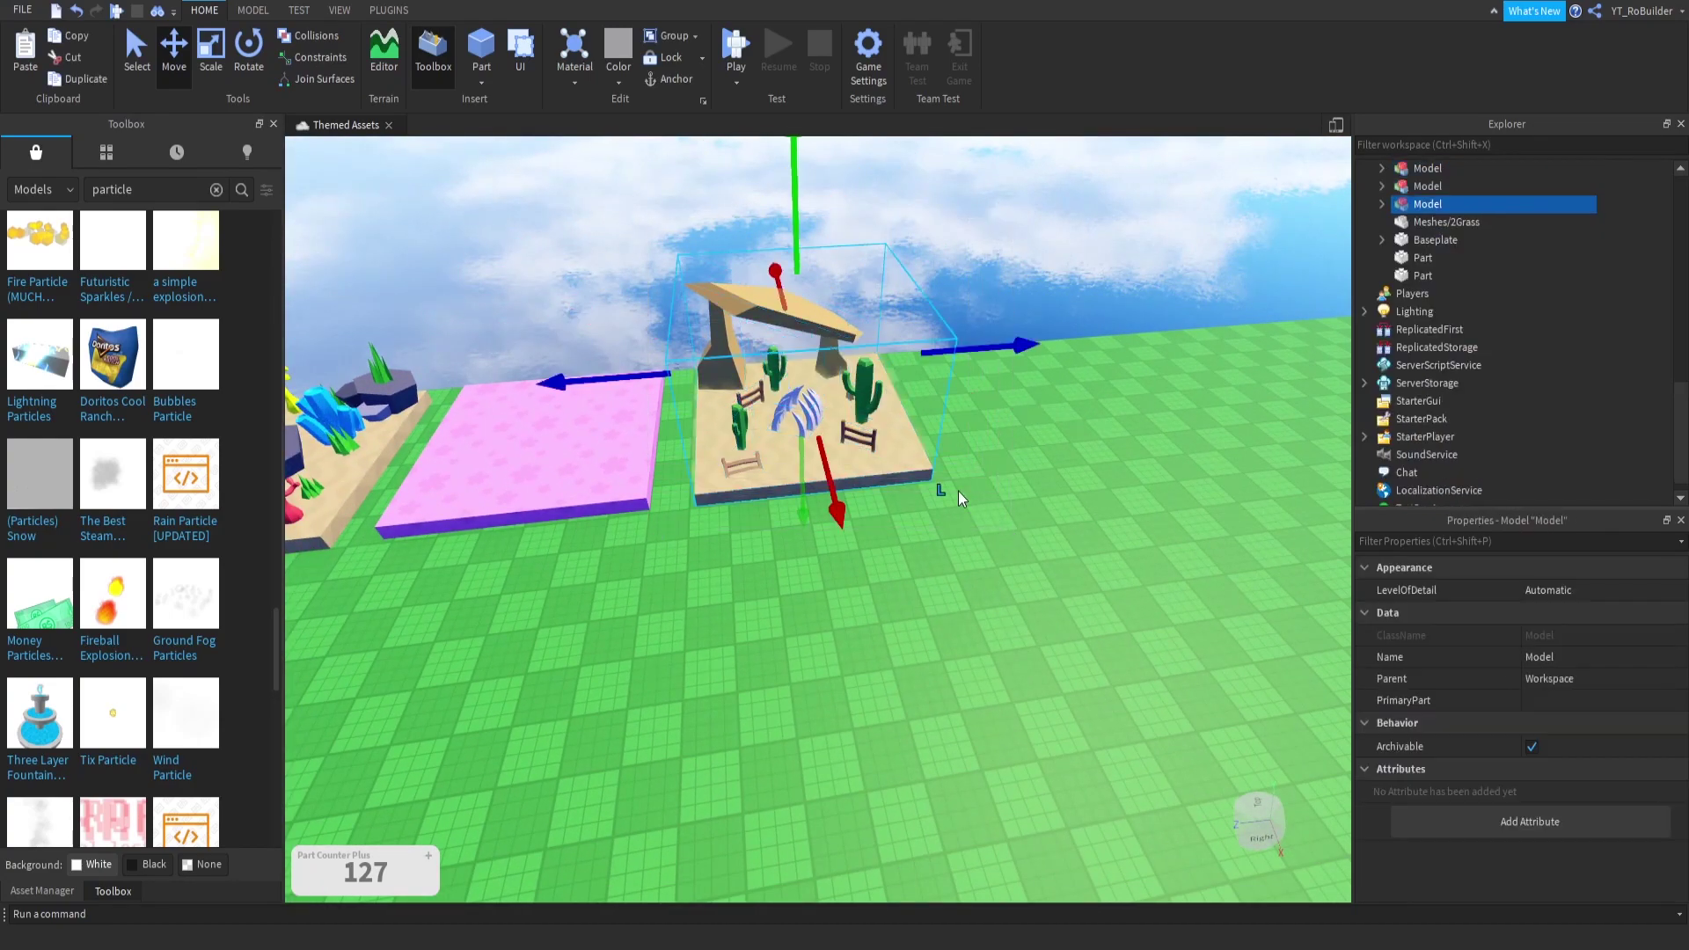
{"action": "right_click", "coordinate": [1412, 207]}
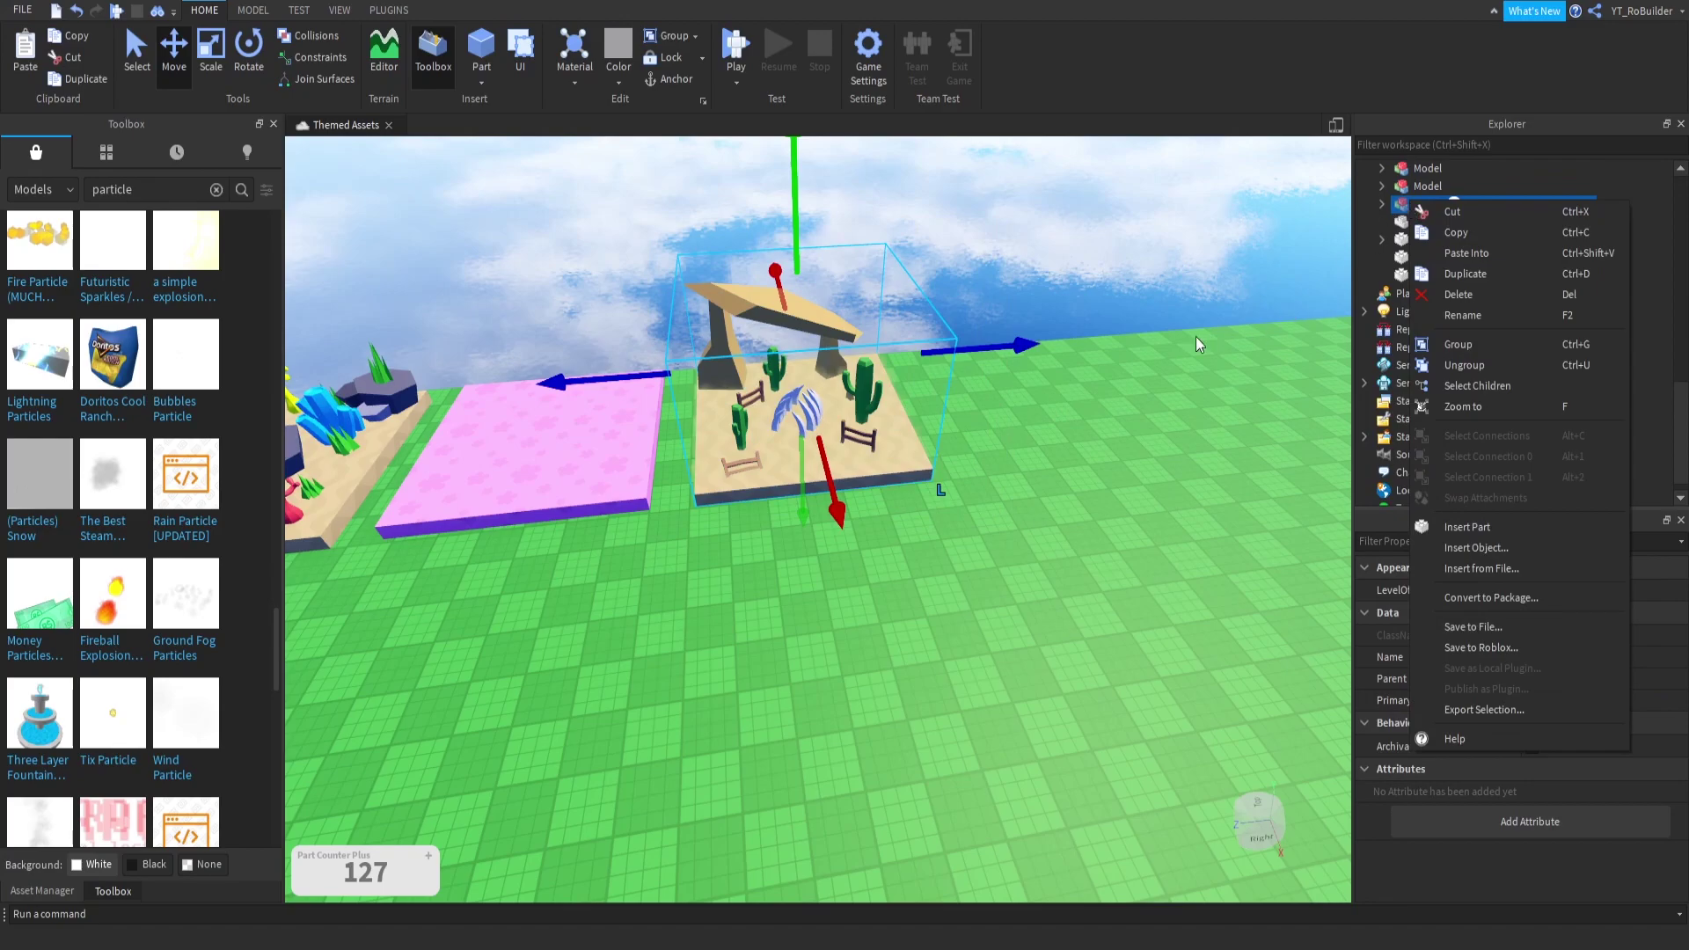
{"action": "left_click", "coordinate": [1195, 336]}
{"action": "left_click", "coordinate": [1423, 205]}
{"action": "left_click", "coordinate": [1548, 656]}
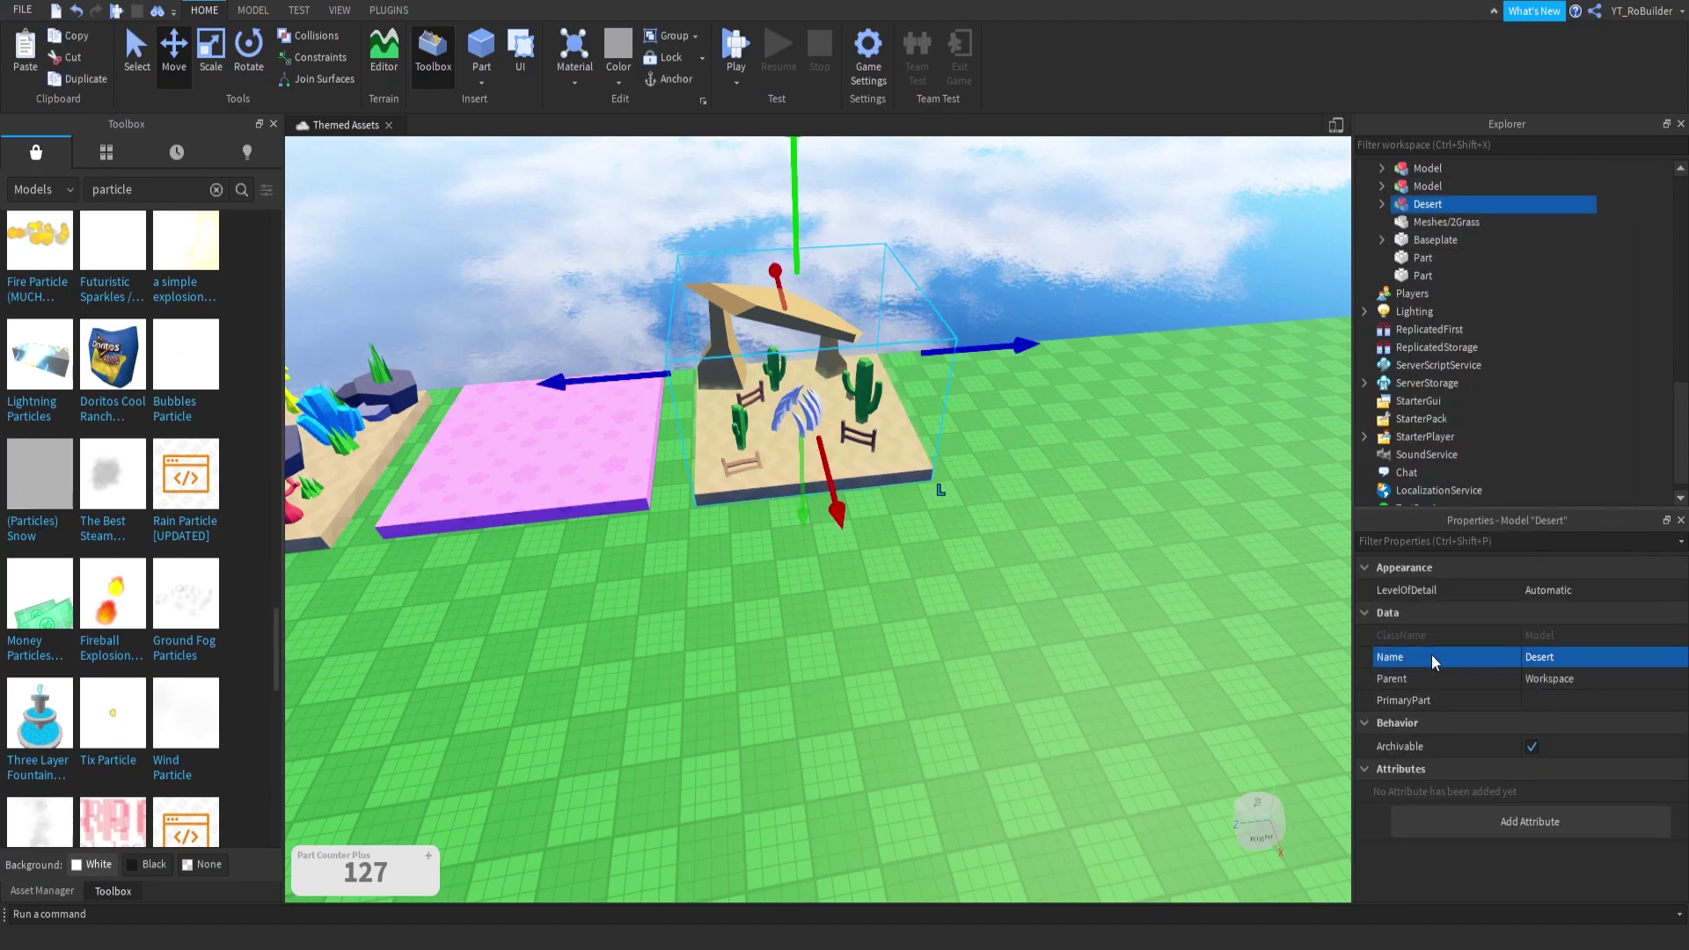
{"action": "left_click", "coordinate": [1105, 239]}
{"action": "scroll", "coordinate": [956, 406], "scroll_direction": "up", "scroll_amount": 5}
{"action": "right_click_drag", "start_coordinate": [957, 406], "coordinate": [957, 405]}
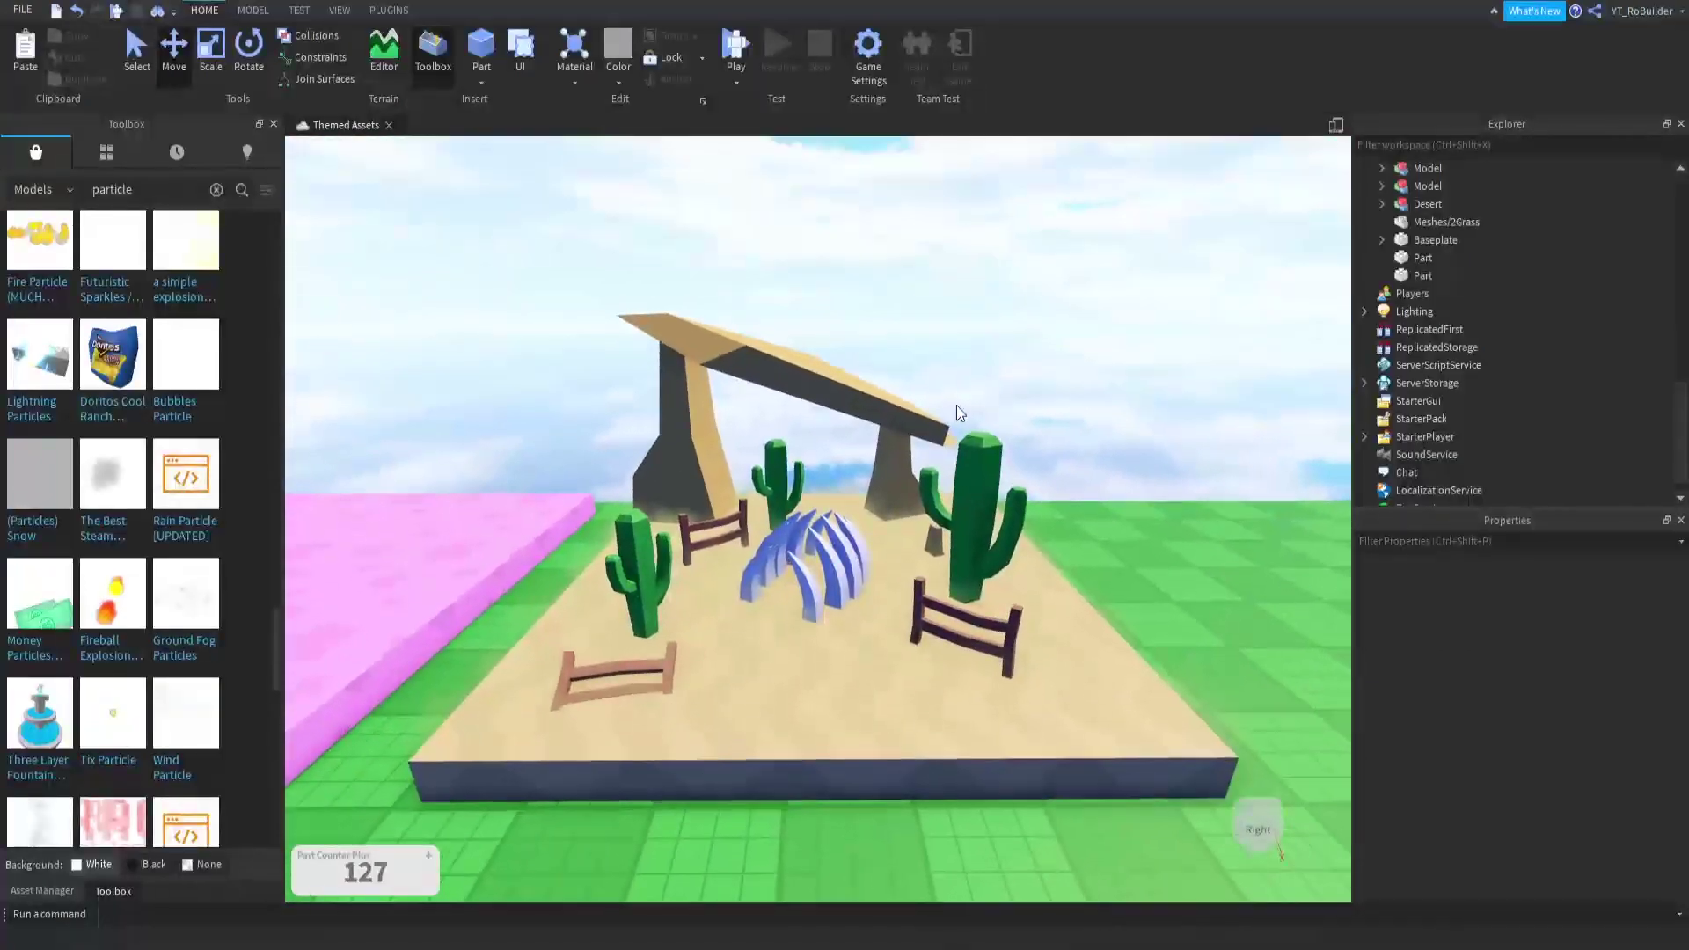
{"action": "scroll", "coordinate": [956, 404], "scroll_direction": "down", "scroll_amount": 5}
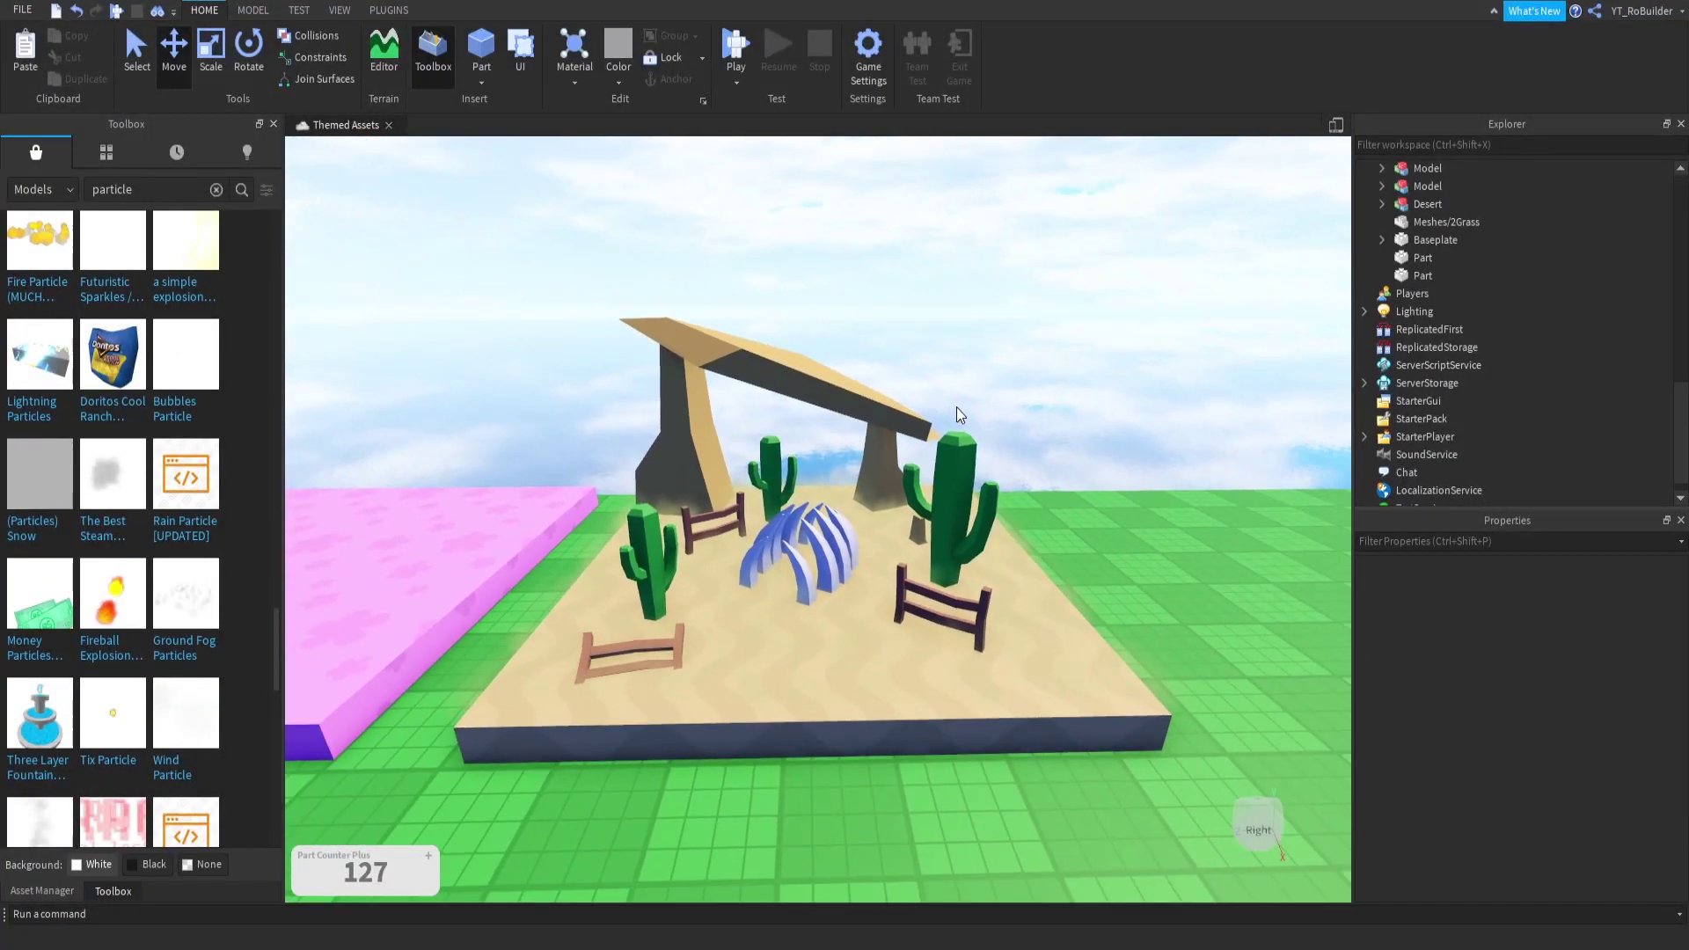